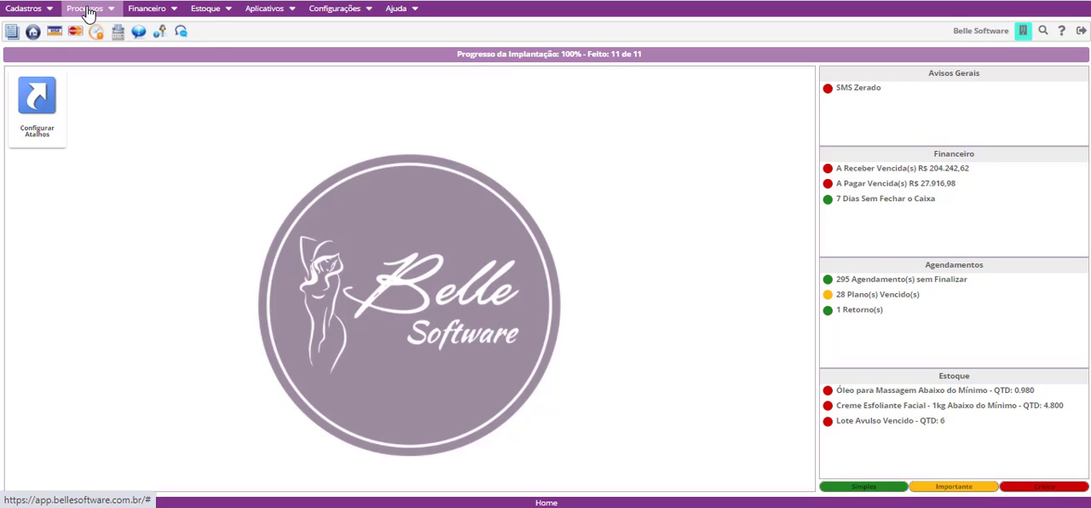
- Open the Agenda and start a new appointment at 09:00 on 23/10/2020 for the second professional listed
left_click(90, 10)
left_click(84, 27)
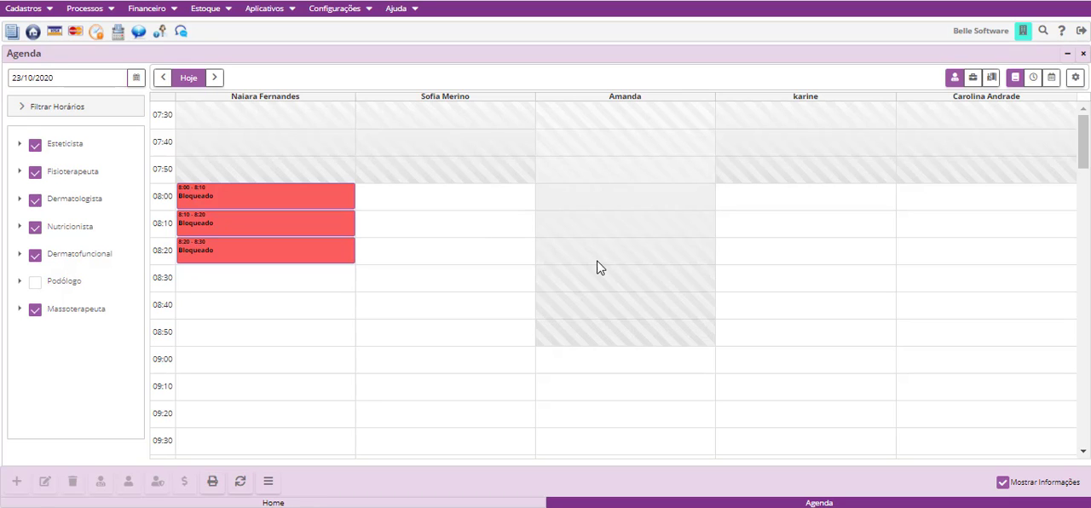
scroll(427, 273, "down", 5)
scroll(422, 295, "up", 3)
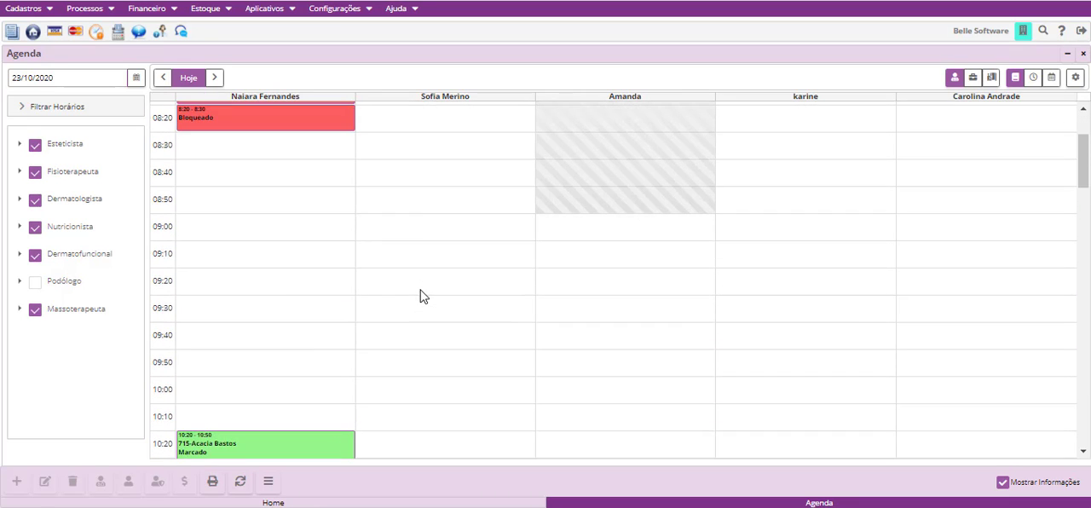
left_click(427, 236)
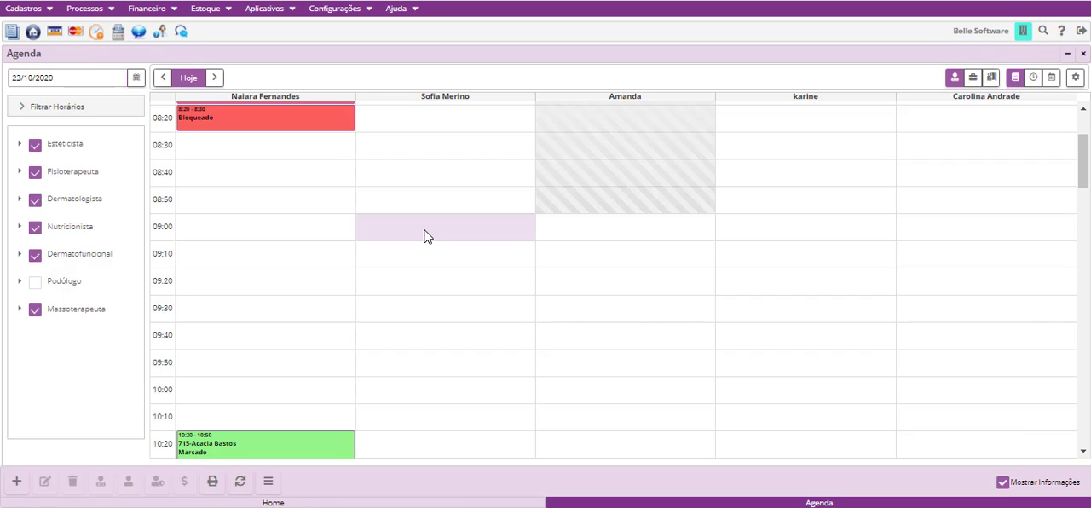
left_click(14, 486)
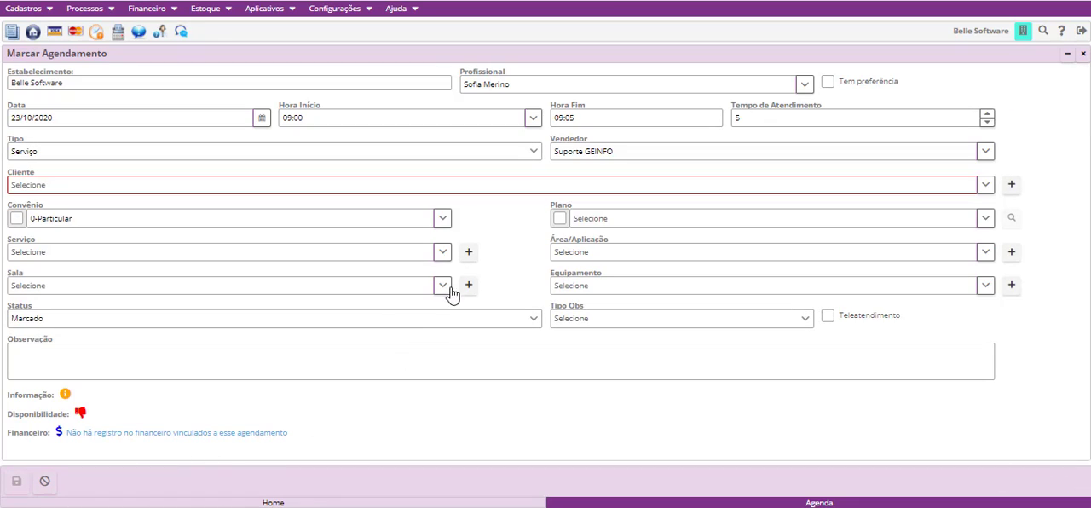
- Browse the registered clients and select the second one listed as the appointment's client
left_click(985, 184)
scroll(189, 230, "down", 3)
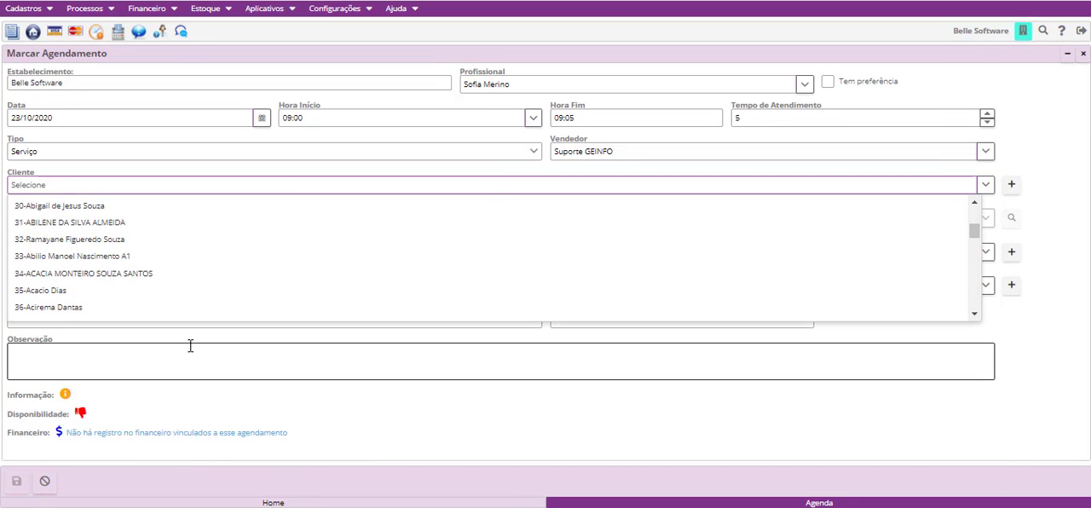
scroll(210, 261, "down", 3)
scroll(207, 261, "down", 3)
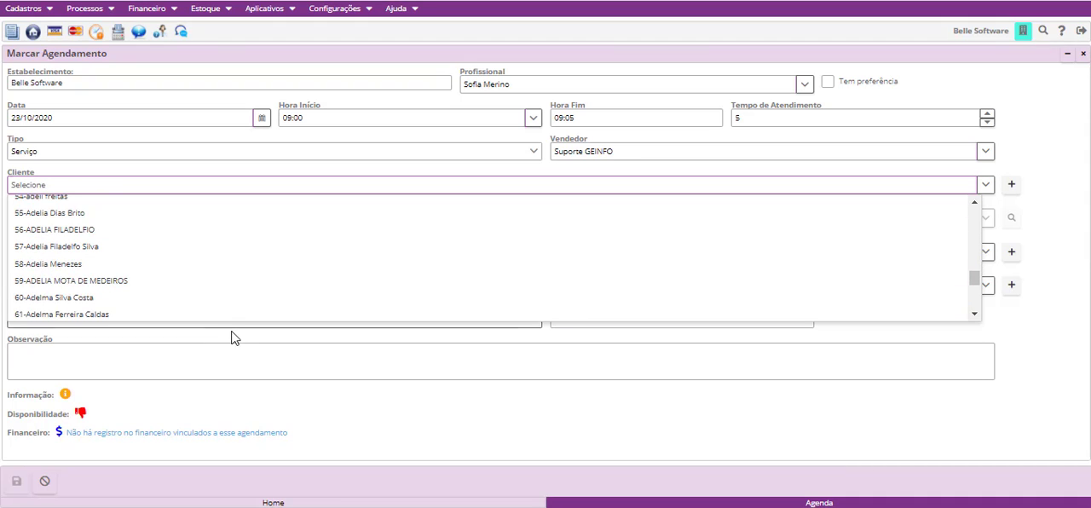
scroll(224, 282, "down", 4)
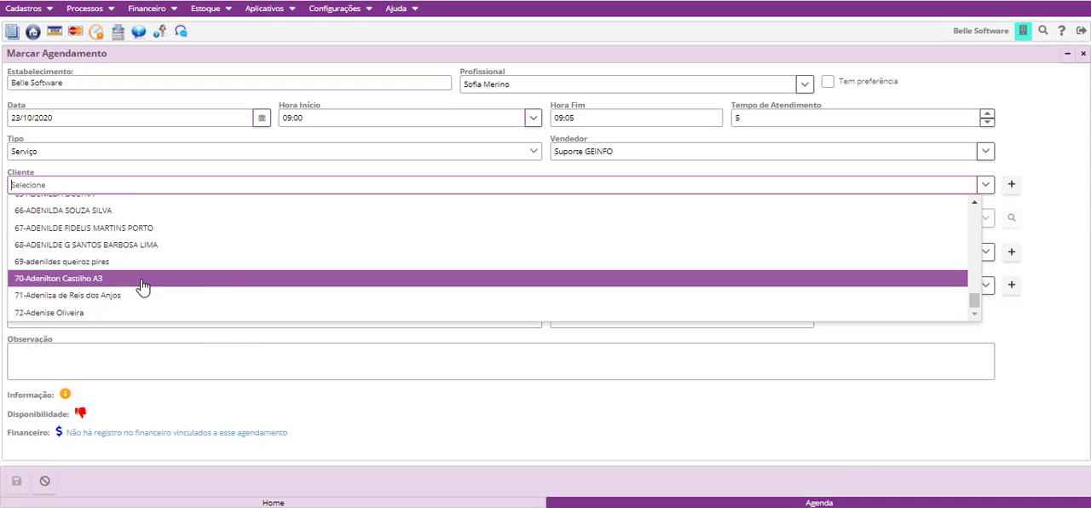
scroll(146, 286, "up", 13)
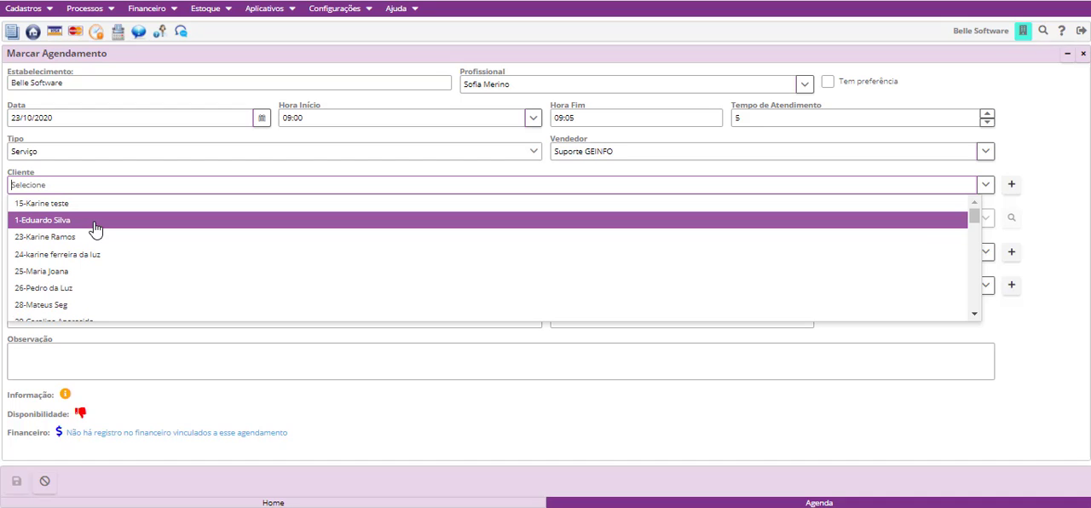
left_click(94, 229)
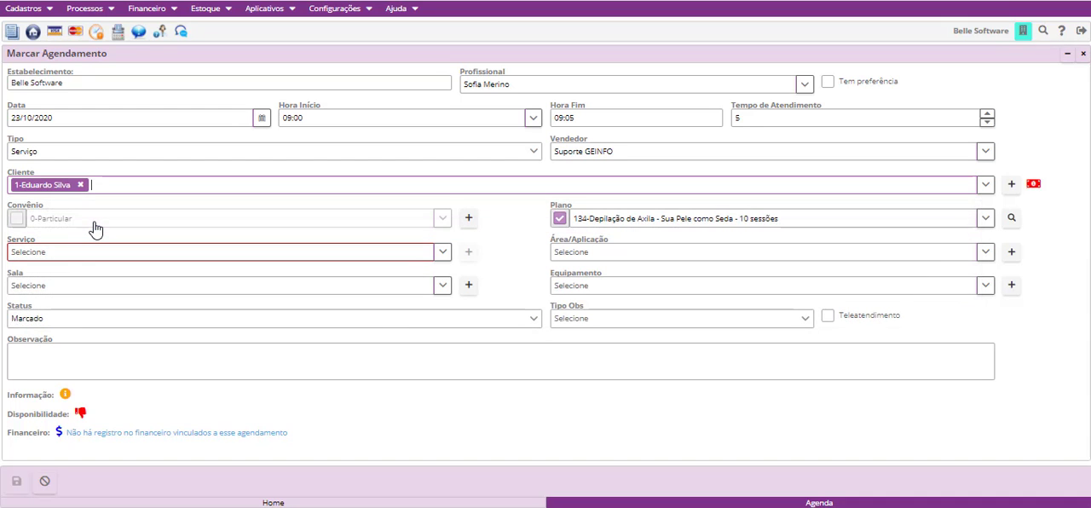
- Clear the appointment's Plano option and set its type to Avaliação
left_click(561, 218)
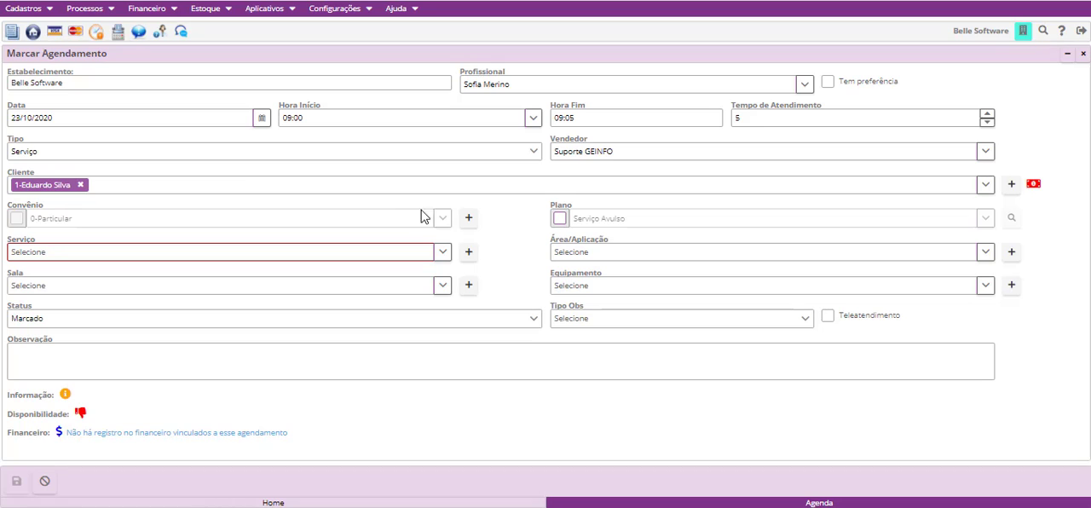
left_click(37, 158)
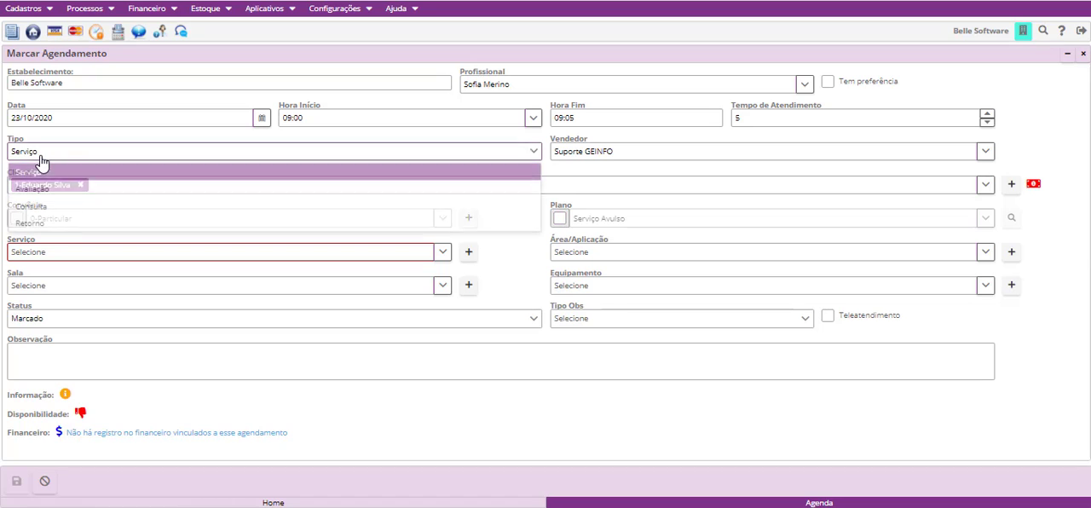
left_click(89, 189)
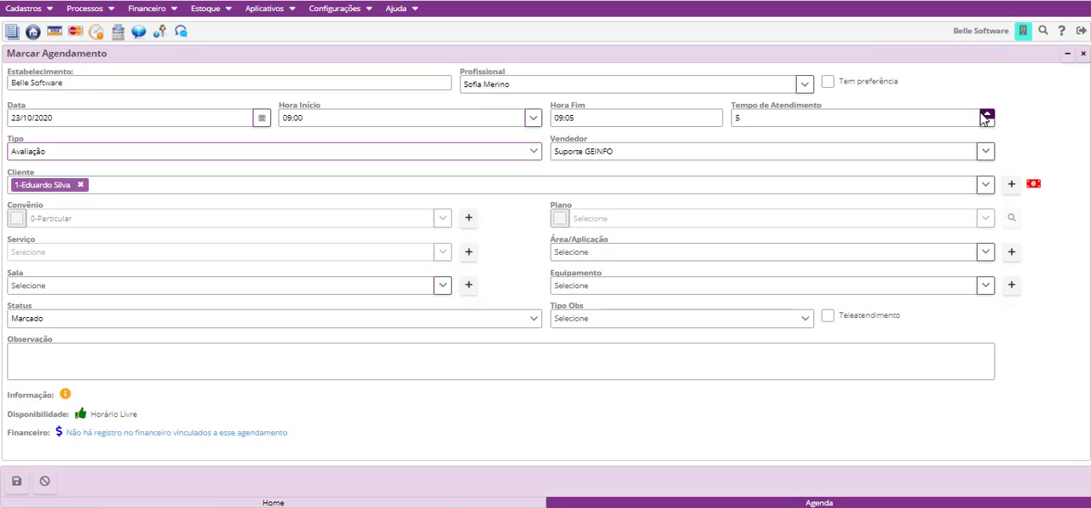
- Set the appointment's Tempo de Atendimento to 30 and save the appointment
left_click(764, 116)
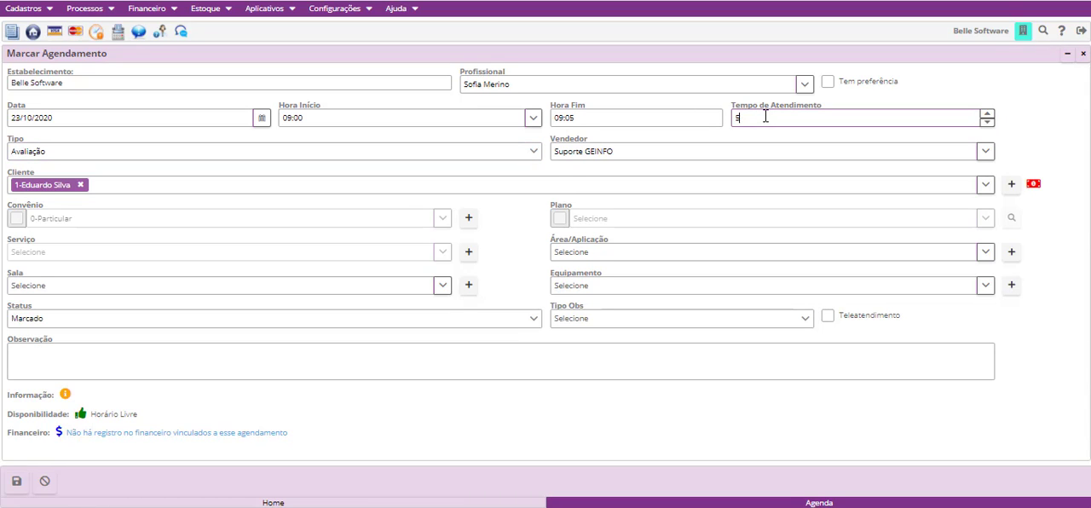
key("BackSpace")
type("30")
left_click(15, 484)
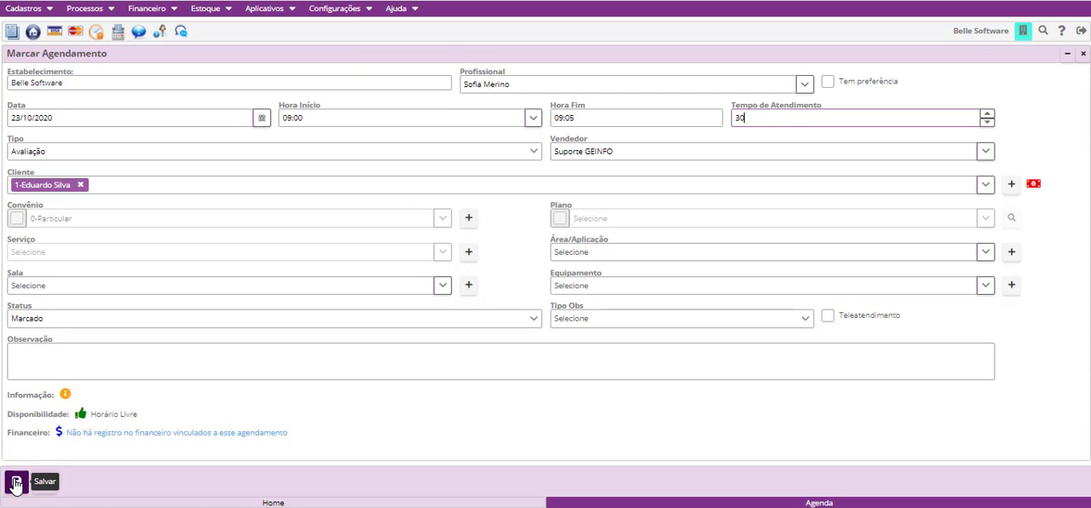
left_click(16, 483)
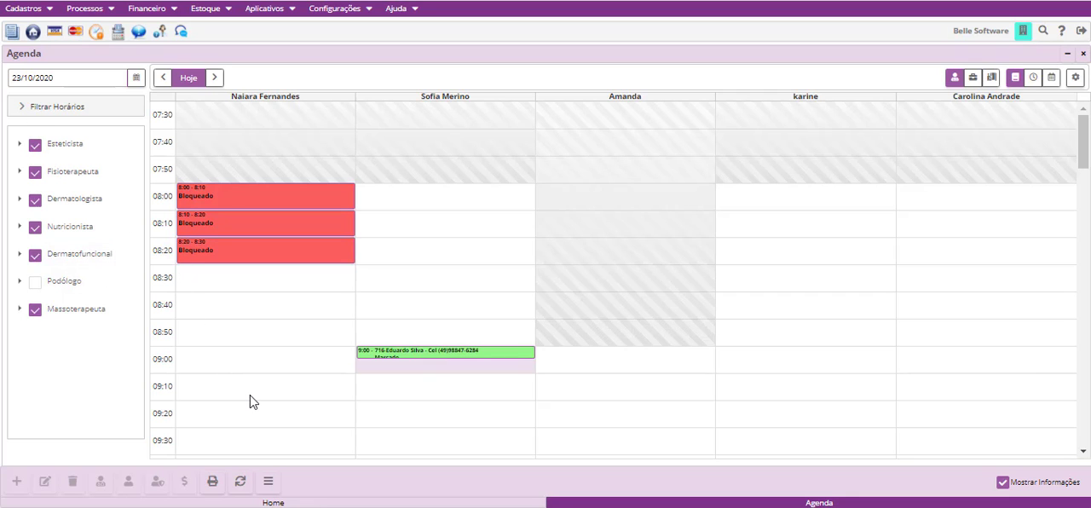
- View the Painel de Atendimentos for the 09:00 appointment from the agenda, and close both the panel and the agenda
scroll(250, 395, "down", 5)
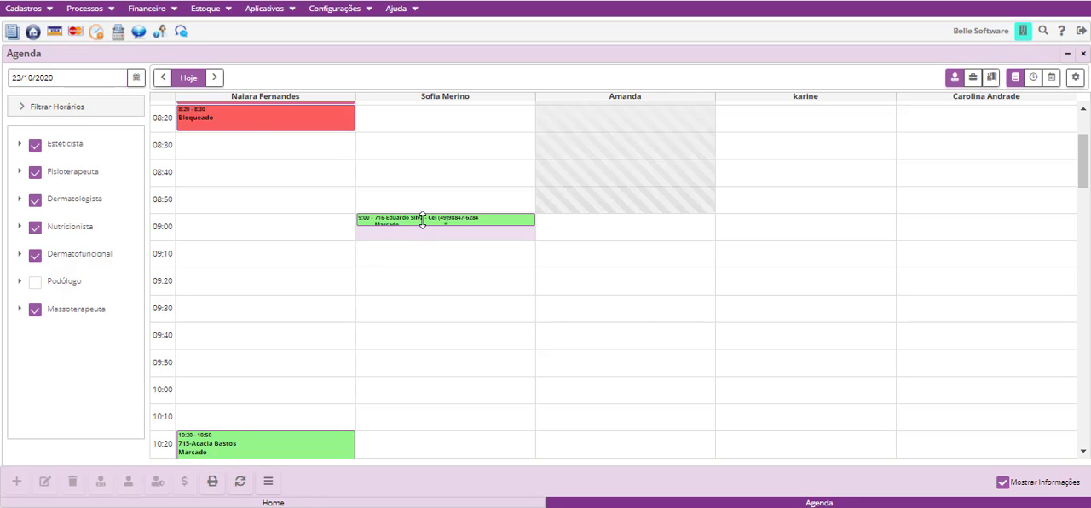
scroll(349, 337, "down", 5)
scroll(349, 345, "up", 10)
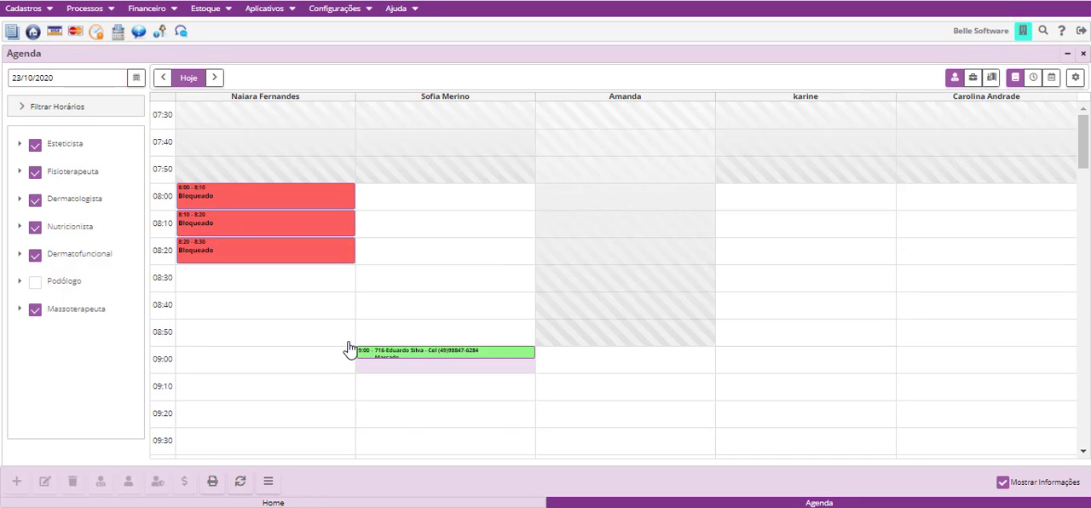
left_click(424, 354)
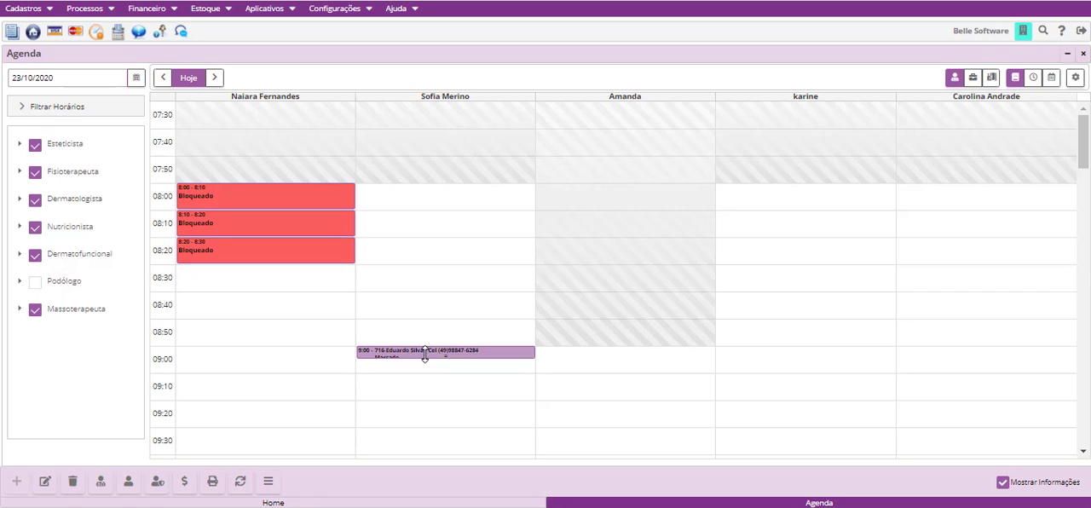
left_click(101, 482)
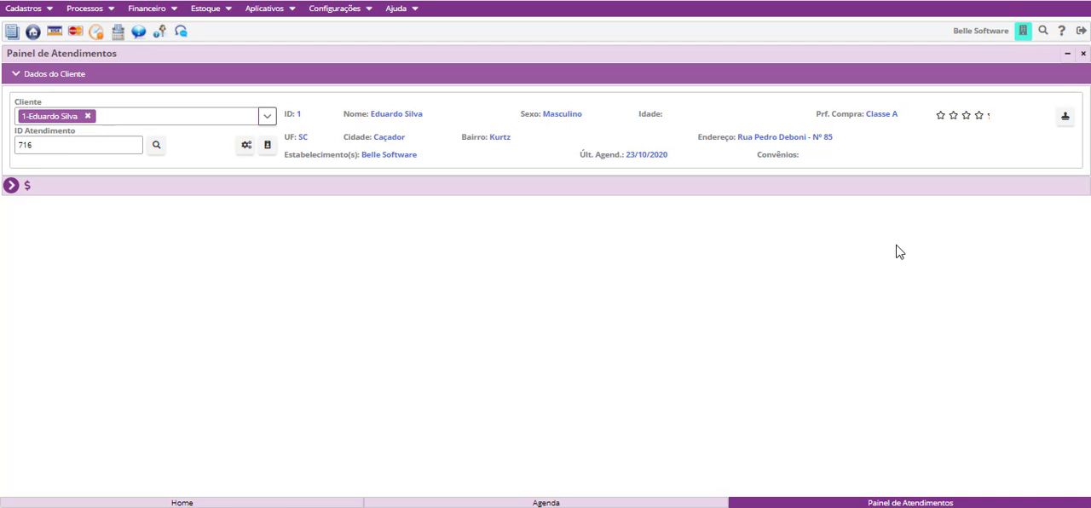
left_click(1084, 53)
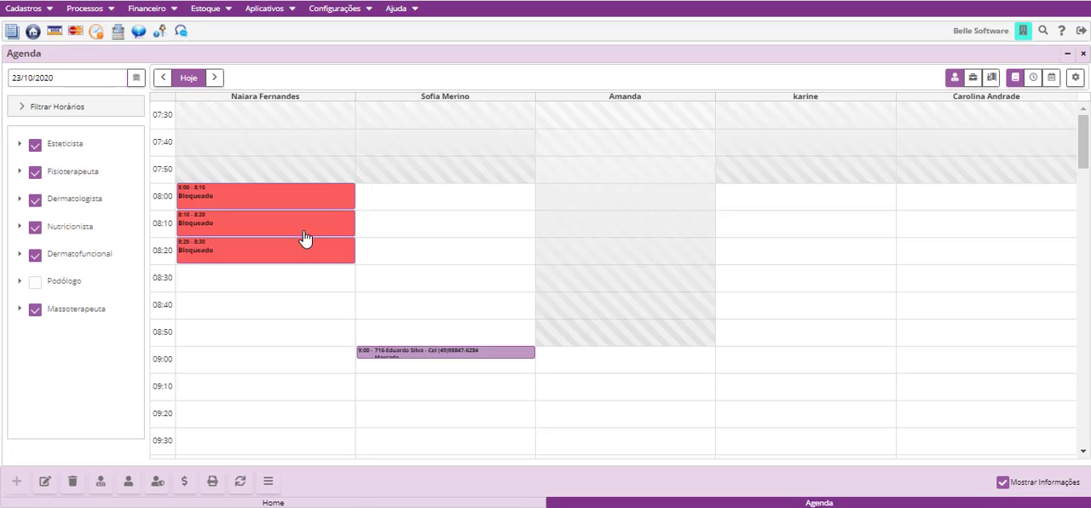
left_click(1083, 53)
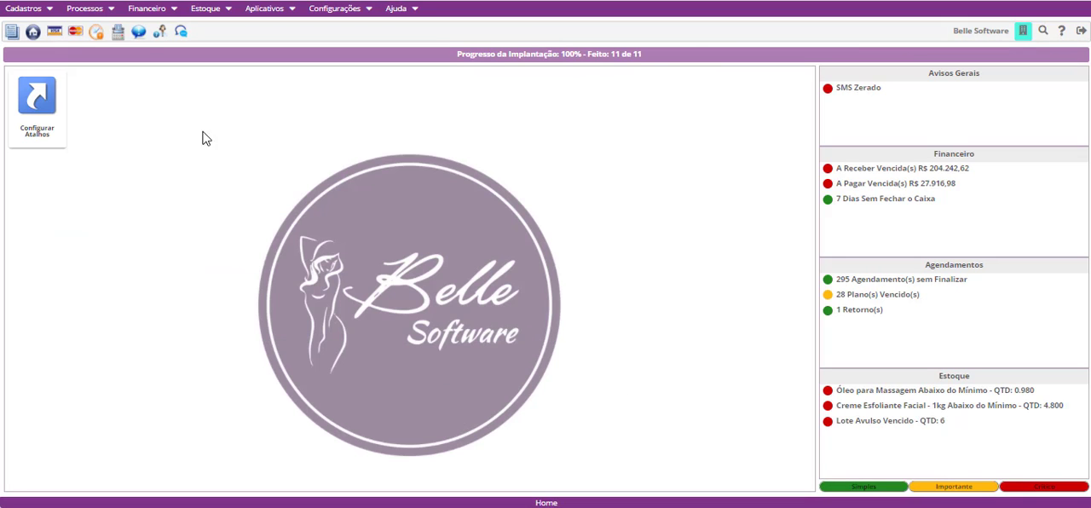
- Open the Painel de Atendimentos directly from the home screen and select the same client
left_click(94, 11)
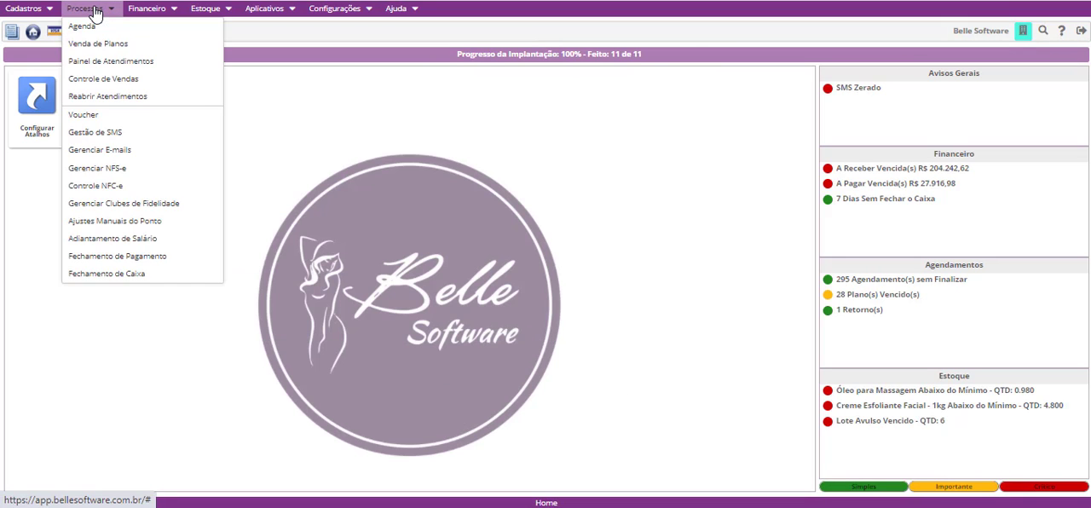
left_click(126, 65)
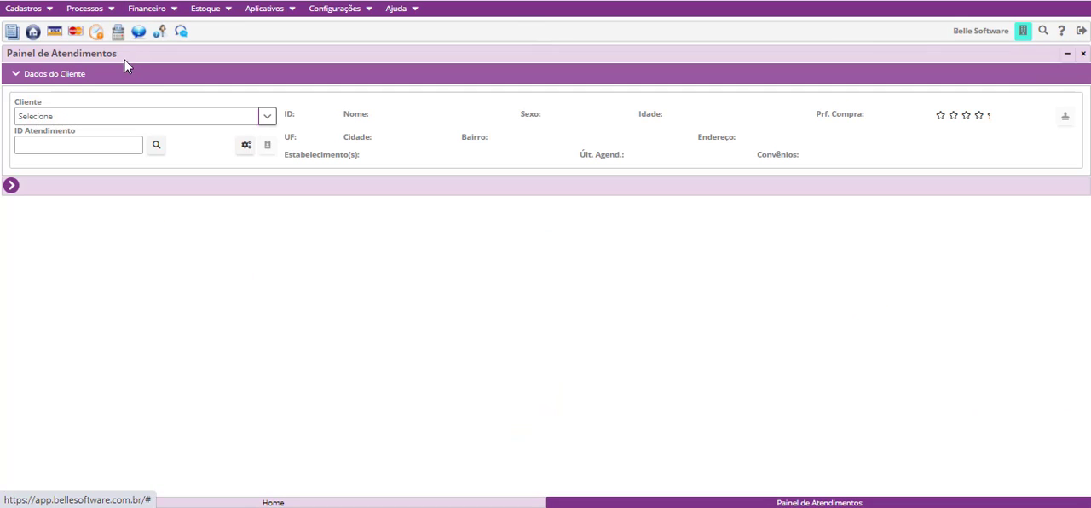
left_click(94, 116)
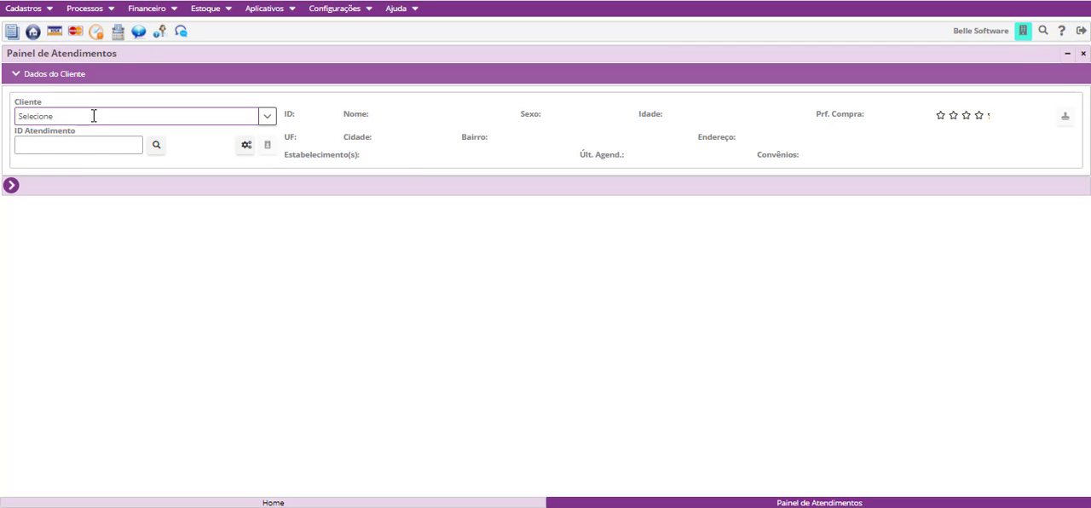
type("ec")
left_click(85, 136)
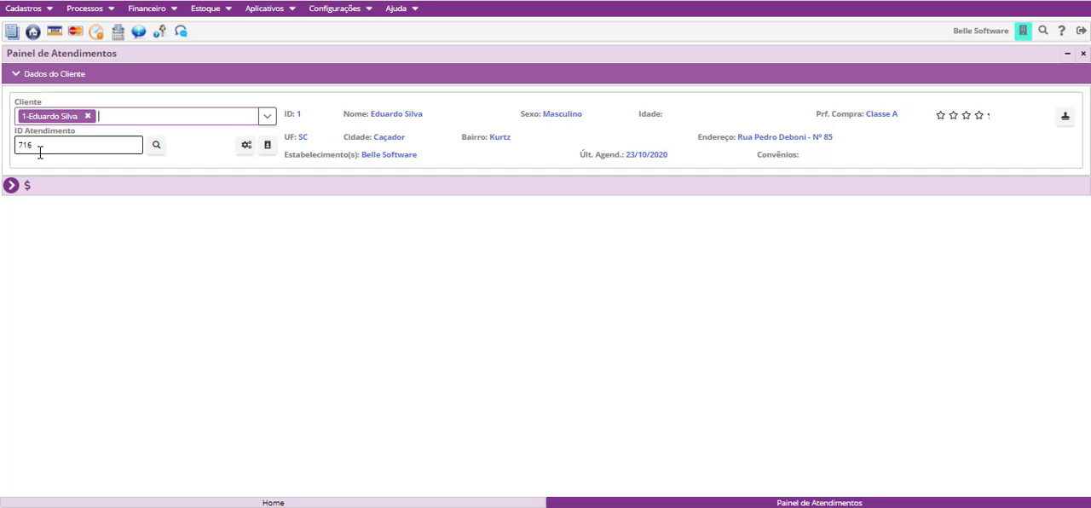
- Search the client's appointments and load the Avaliação scheduled for 23/10/2020 at 09:00
left_click_drag(40, 152, 21, 145)
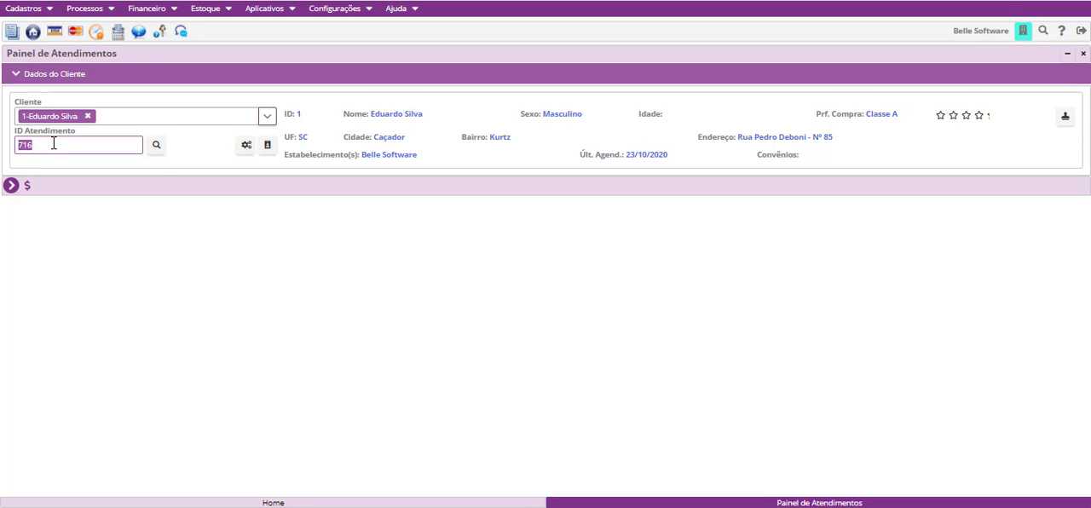
left_click(157, 148)
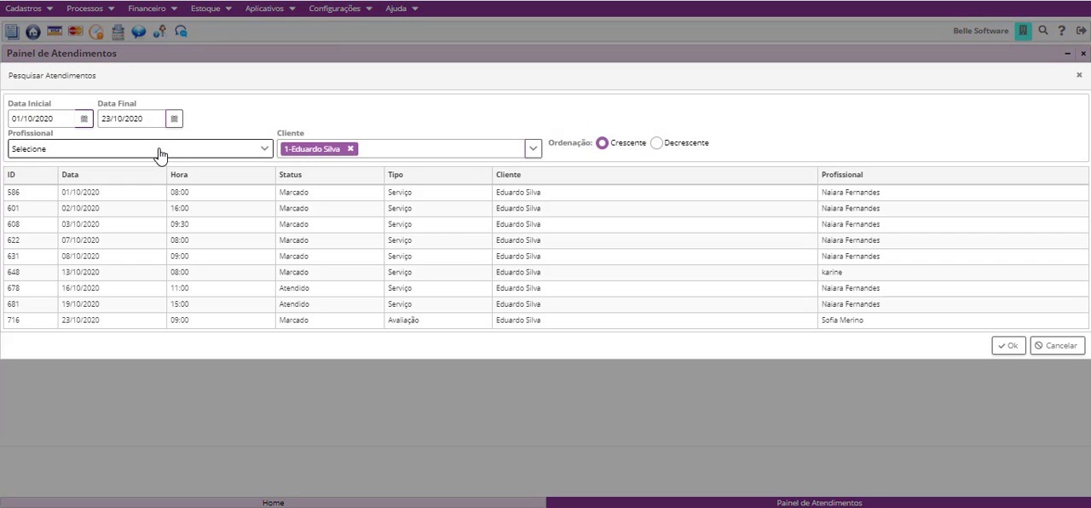
left_click(503, 324)
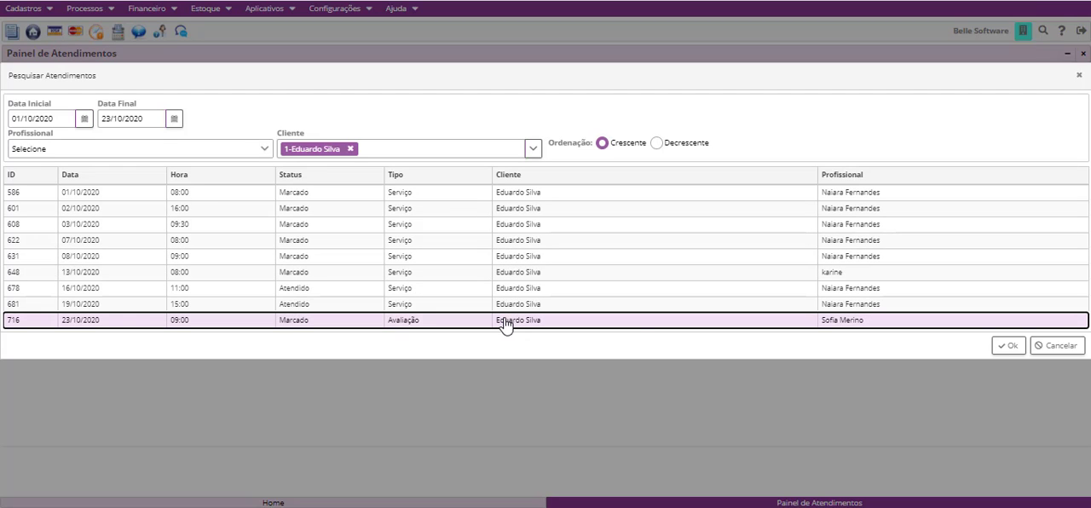
left_click(1008, 346)
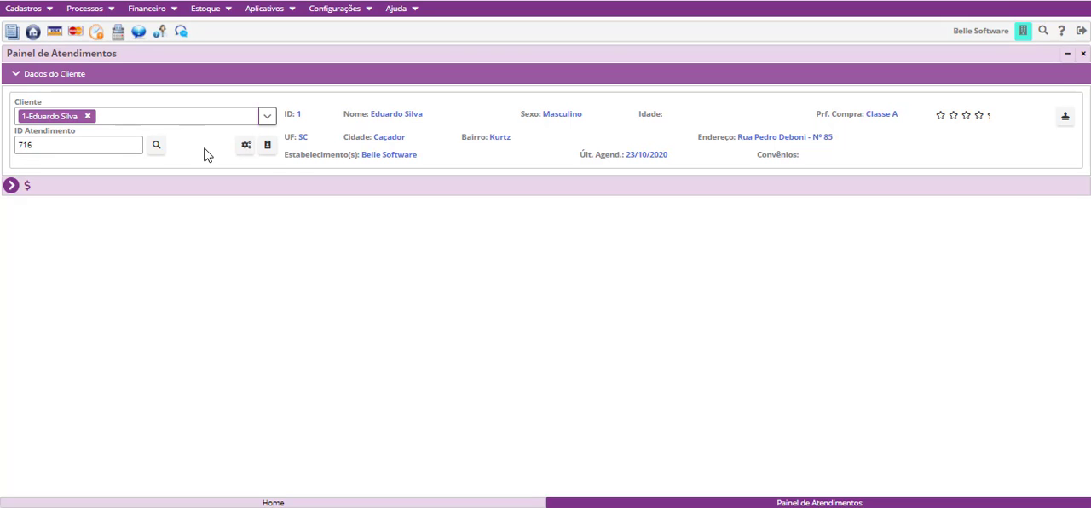
- Review the client's registration data and the list of modules available in the service panel
left_click_drag(288, 114, 811, 159)
left_click(809, 163)
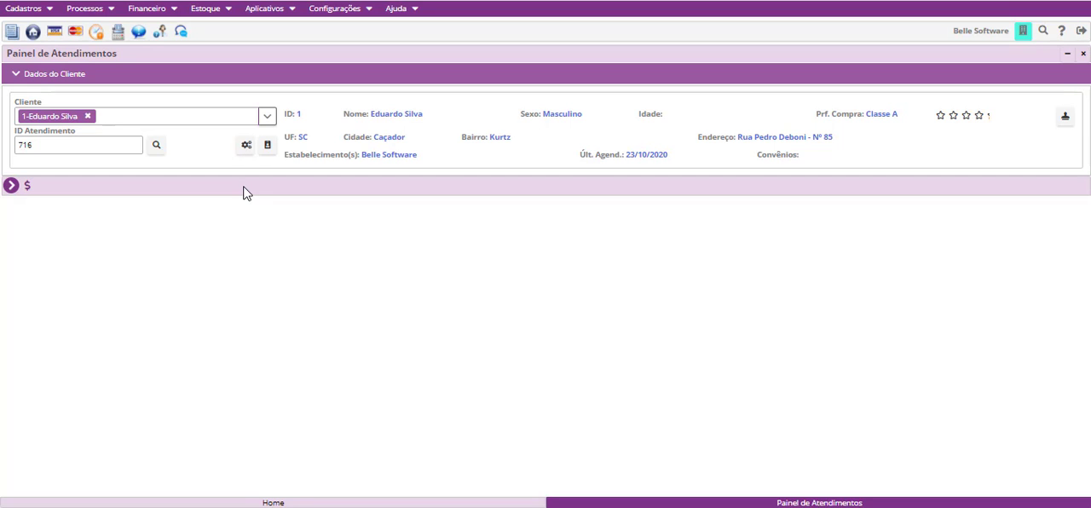
left_click(12, 185)
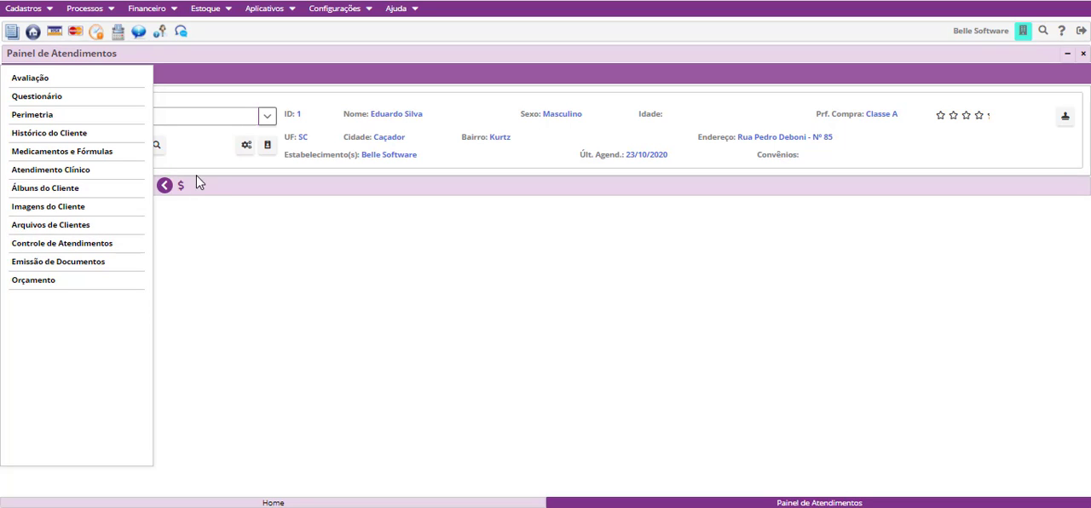
left_click(164, 185)
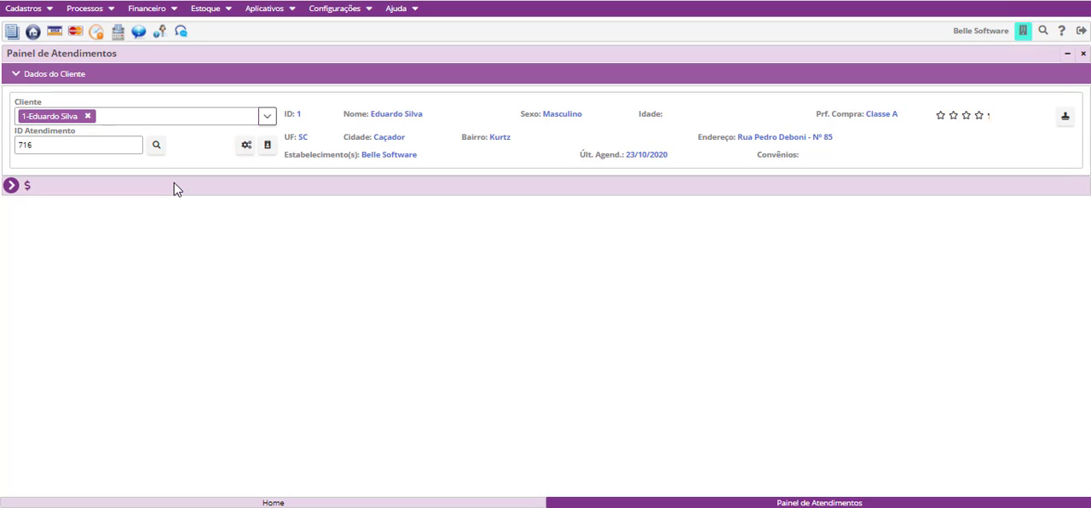
- Open the user's module configuration for the Painel de Atendimentos and review the full list of modules
left_click(245, 149)
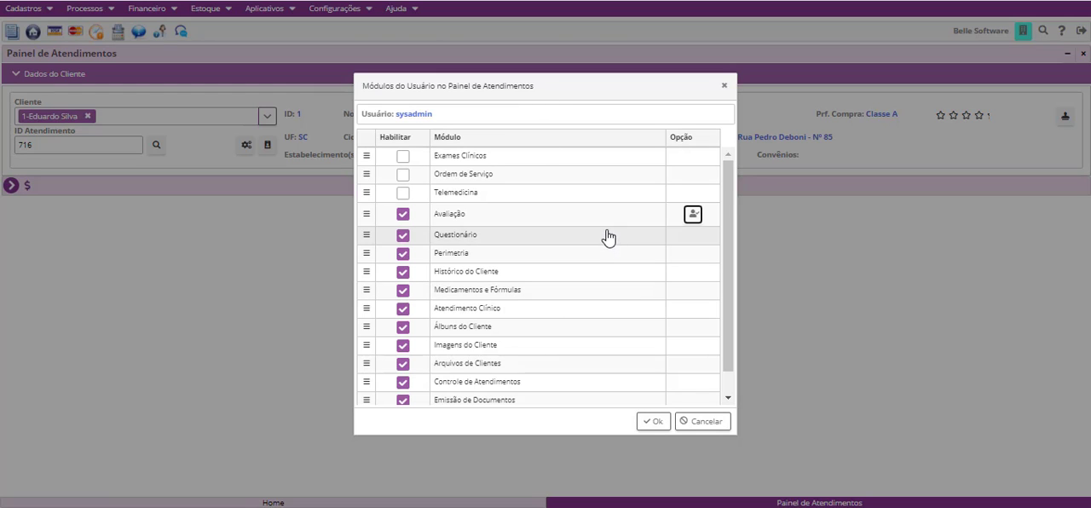
scroll(584, 243, "down", 1)
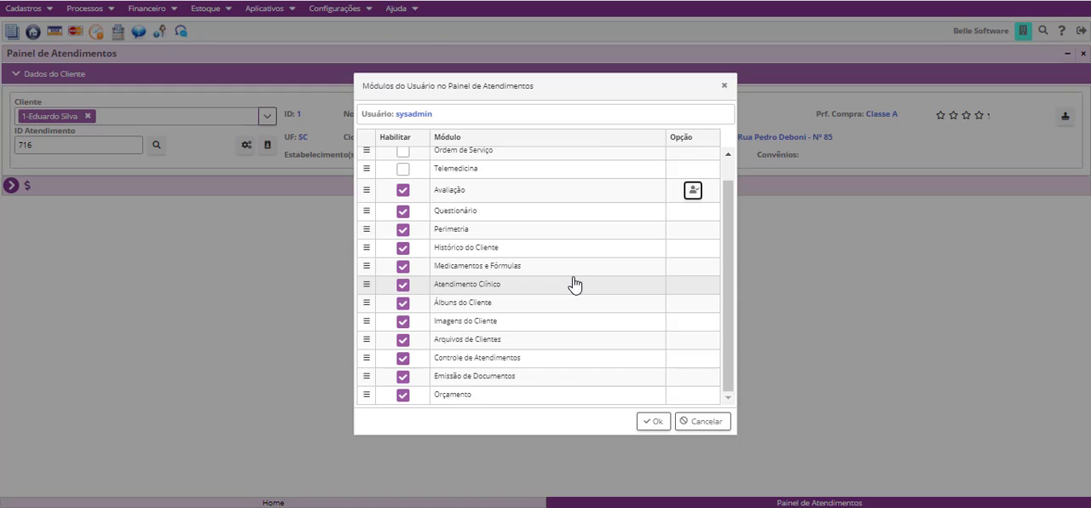
scroll(480, 356, "up", 1)
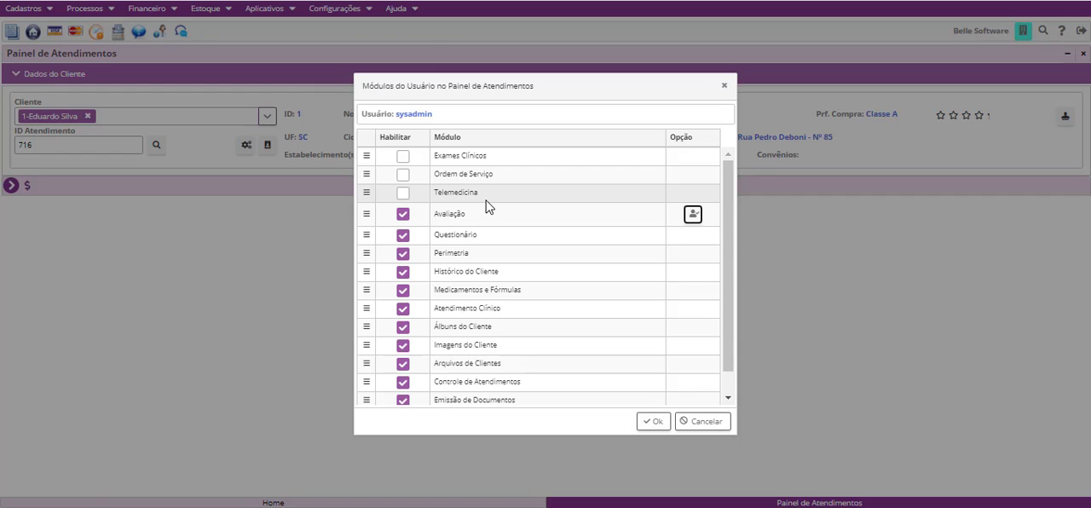
scroll(449, 378, "down", 1)
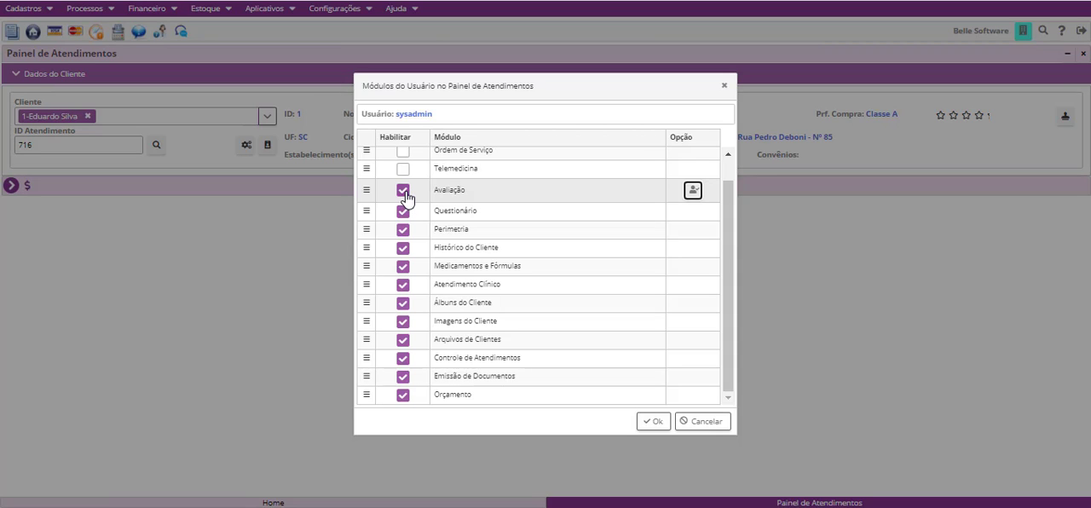
- In the Avaliação module's options, disable both sets of Avaliação Estética, Avaliação do Cabelo, Avaliação do Corpo and Avaliação Básica
left_click(691, 194)
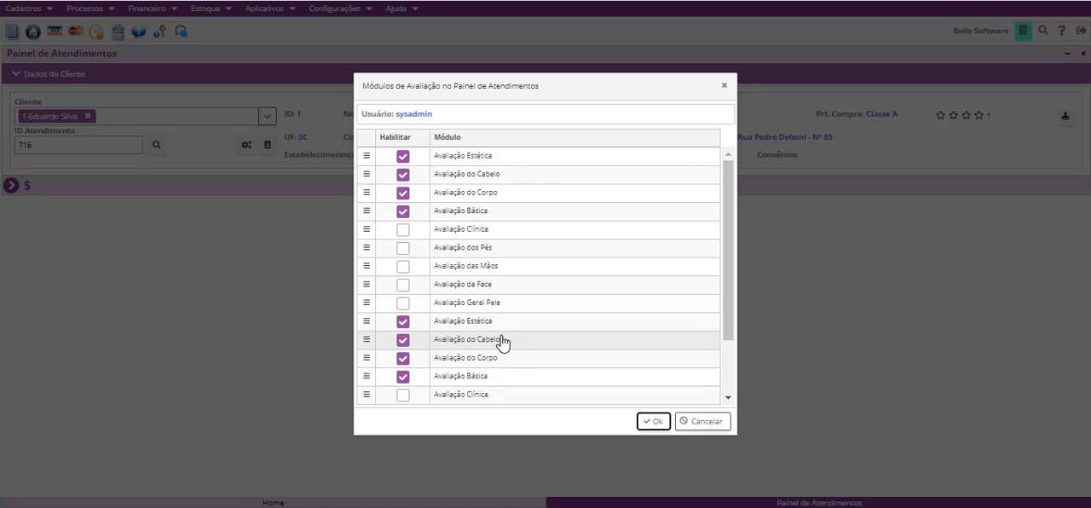
left_click(403, 322)
left_click(403, 340)
left_click(402, 358)
left_click(402, 377)
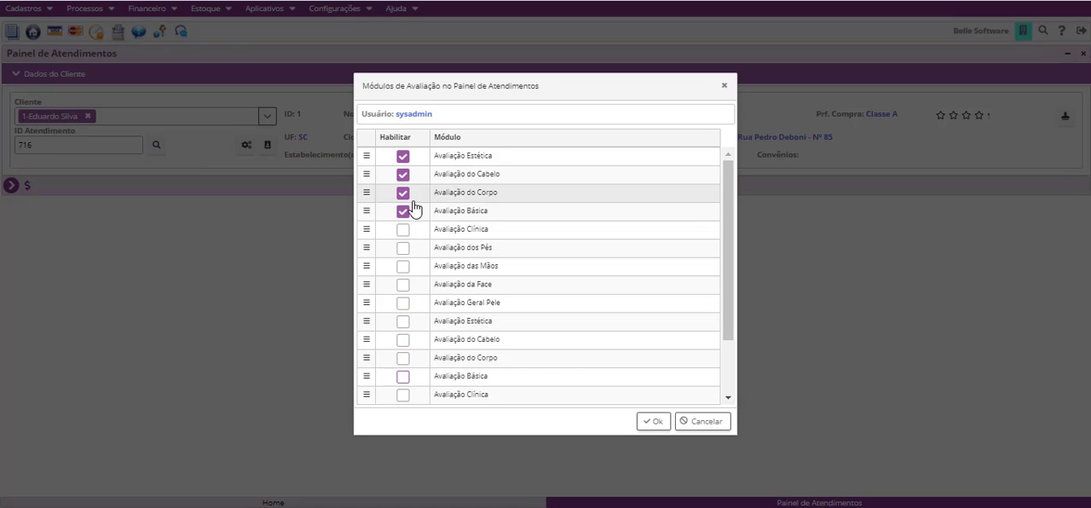
left_click(402, 211)
left_click(402, 195)
left_click(404, 176)
left_click(403, 156)
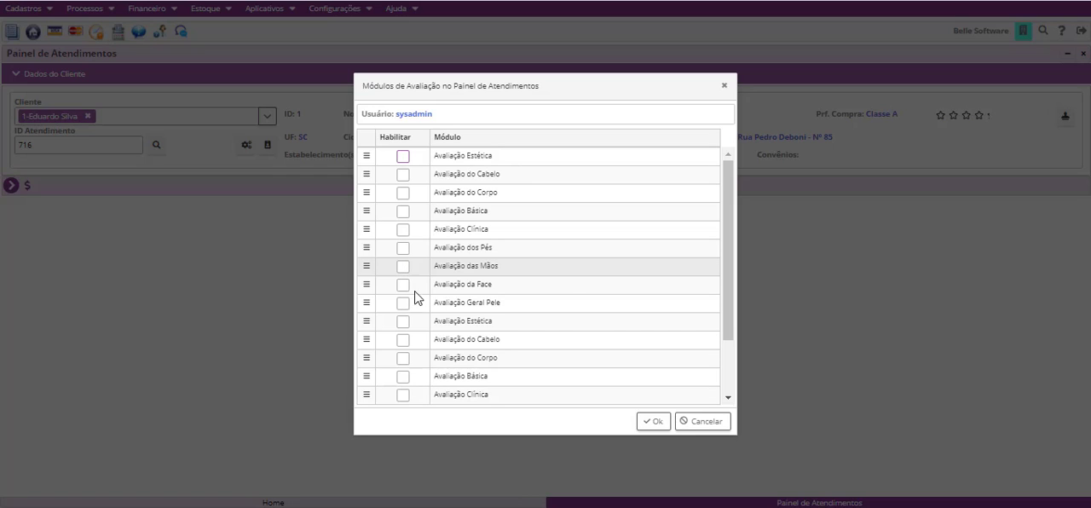
- Enable Avaliação Clínica and move it to first place in the evaluation list
left_click(401, 231)
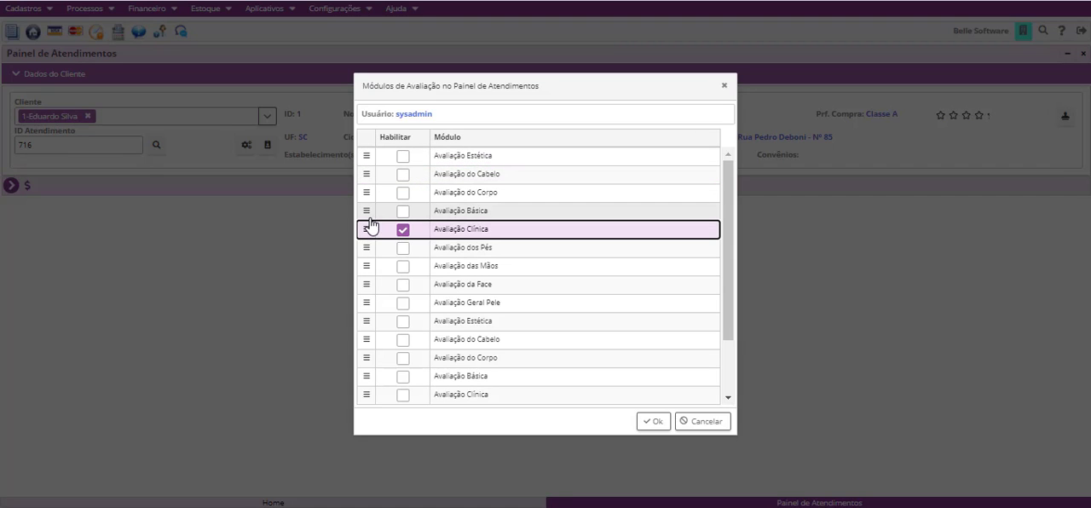
left_click_drag(365, 228, 368, 177)
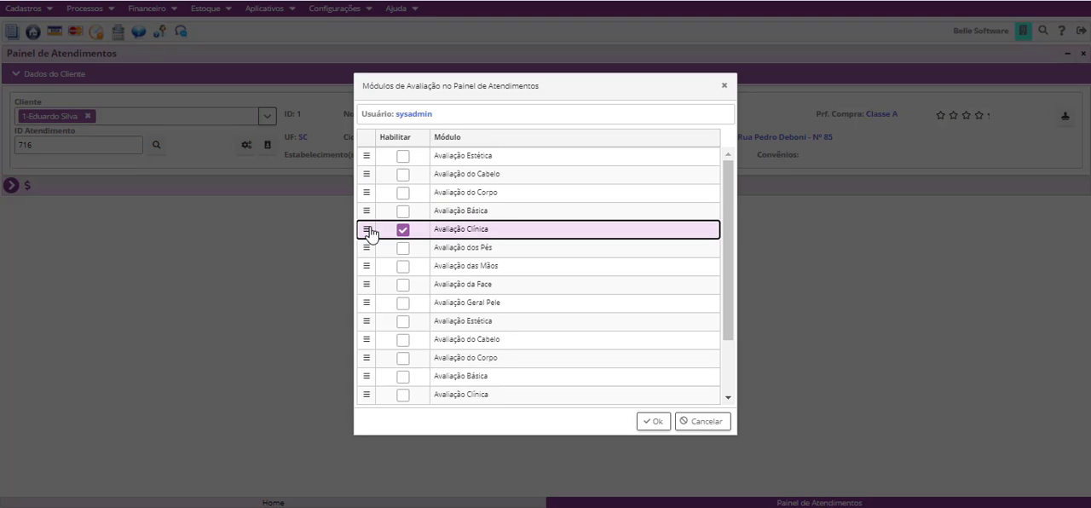
left_click_drag(366, 231, 368, 162)
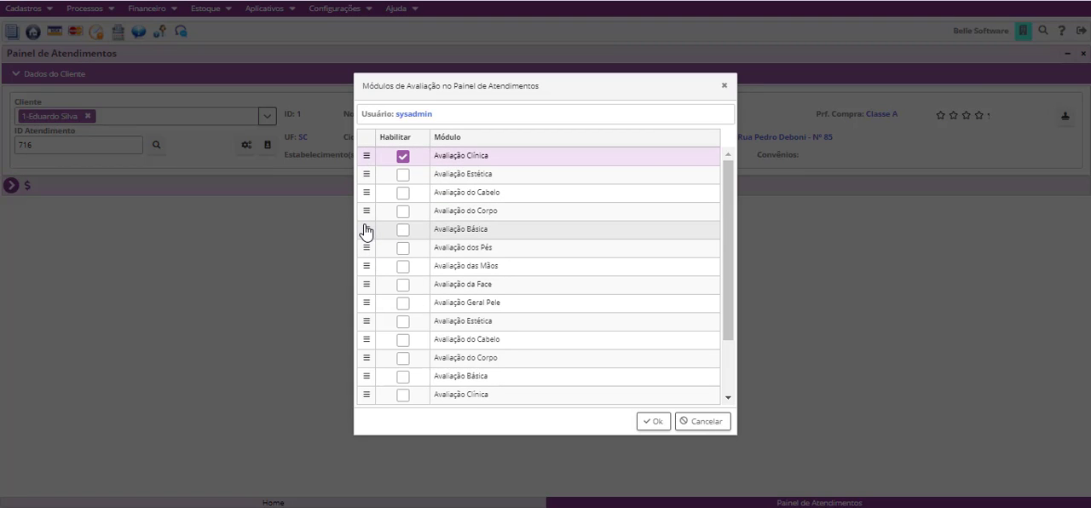
- Enable Avaliação Básica in second place and Avaliação Estética in third, and save the evaluation and user module settings
left_click(403, 231)
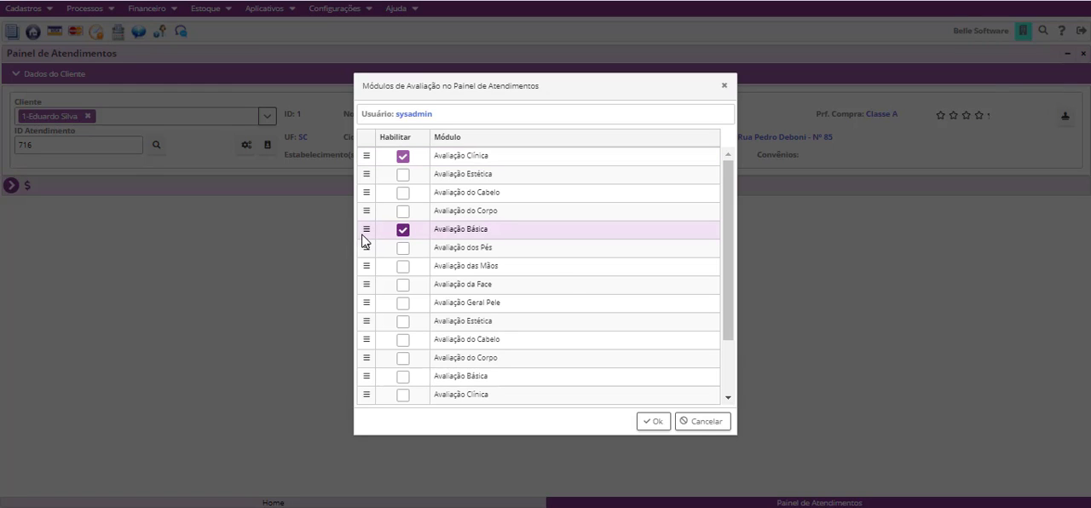
left_click_drag(367, 229, 373, 177)
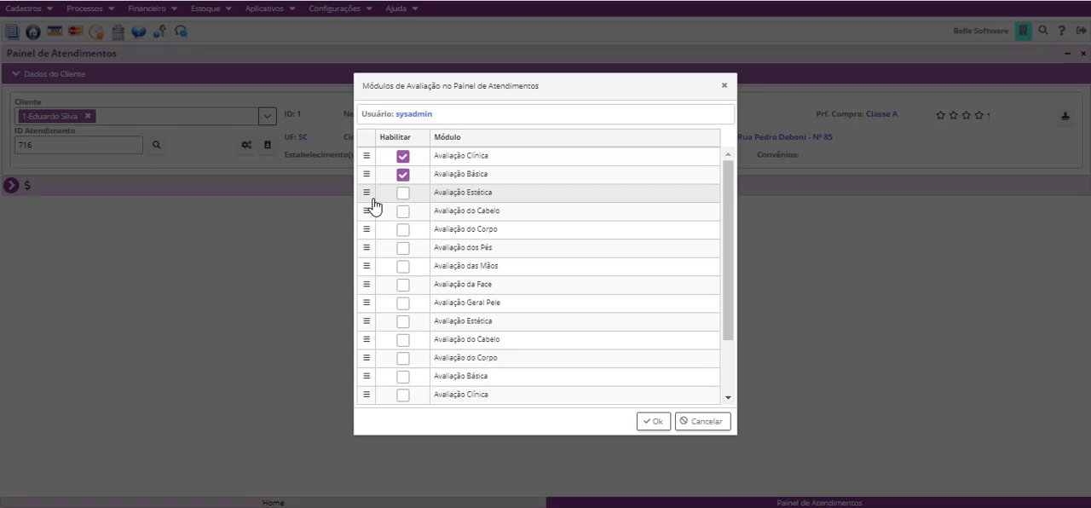
left_click(403, 194)
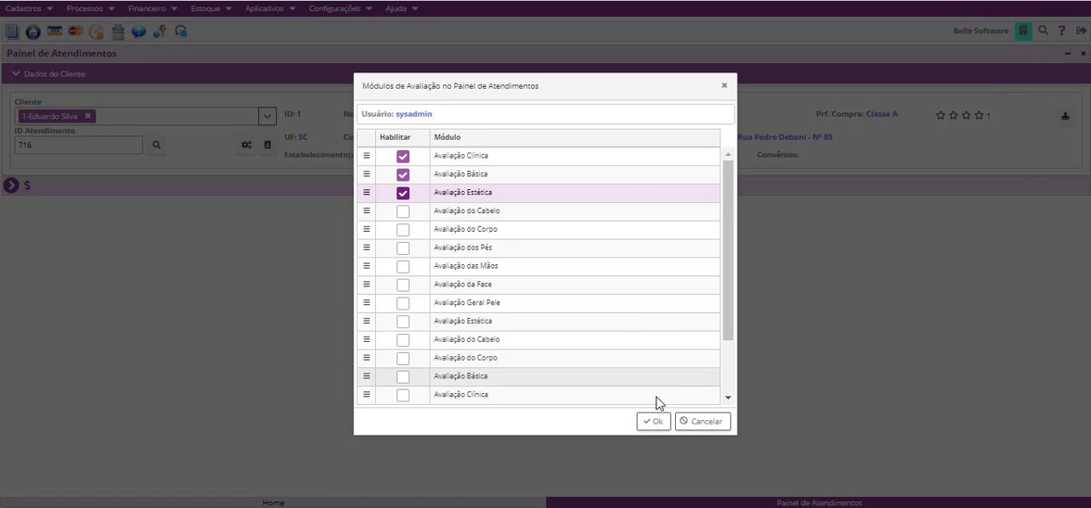
left_click(660, 424)
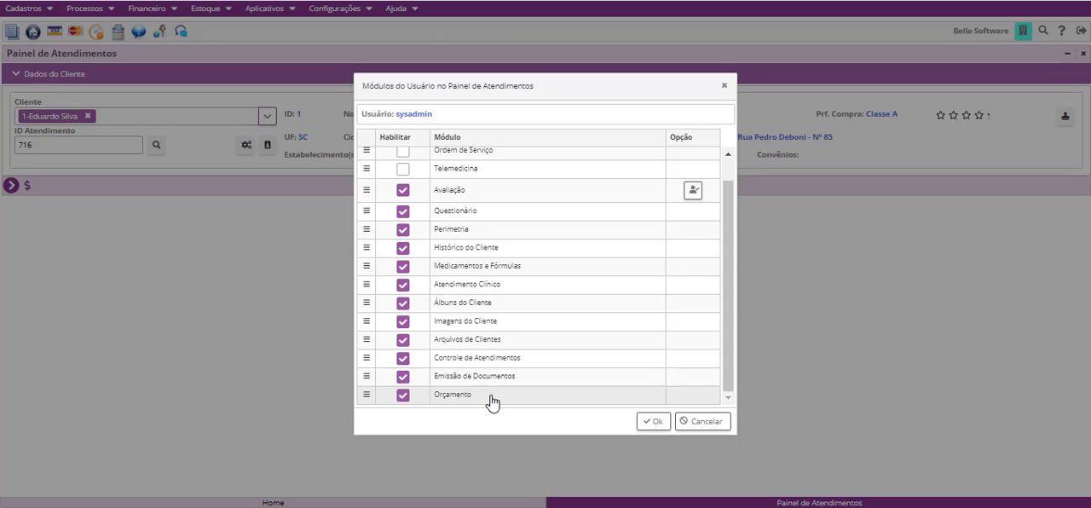
left_click(654, 423)
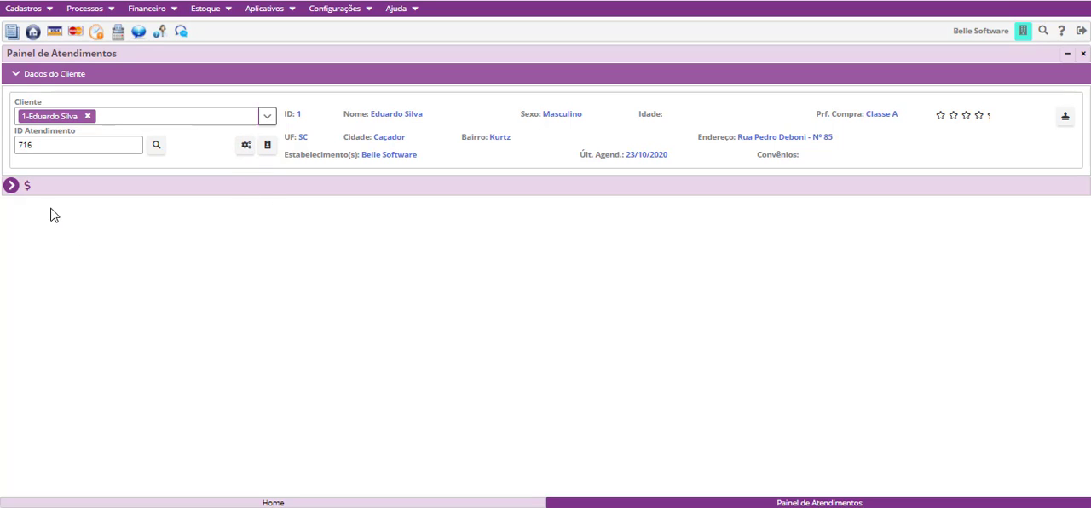
- Open the client's Avaliação module from the service panel and put the Clínica form in edit mode
left_click(11, 186)
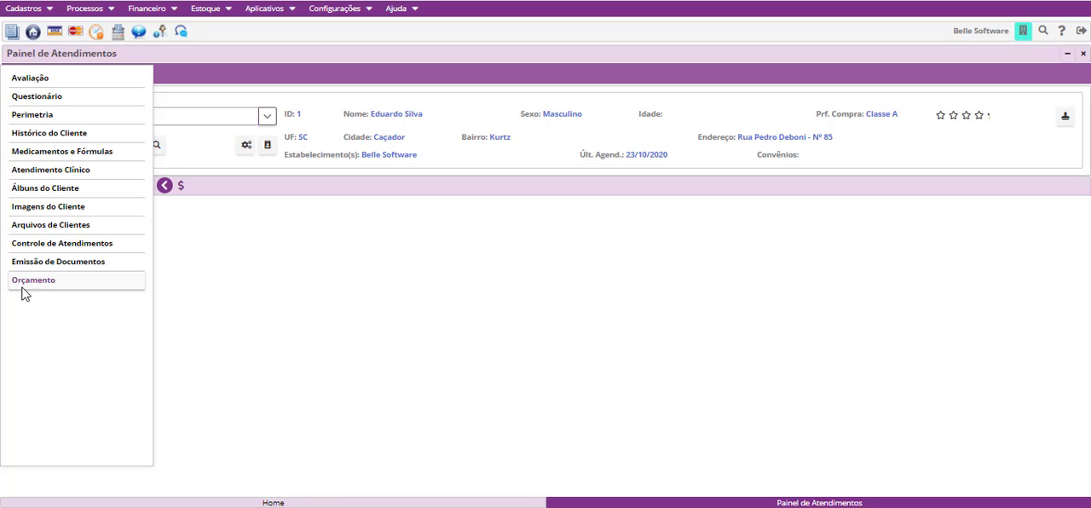
left_click(55, 79)
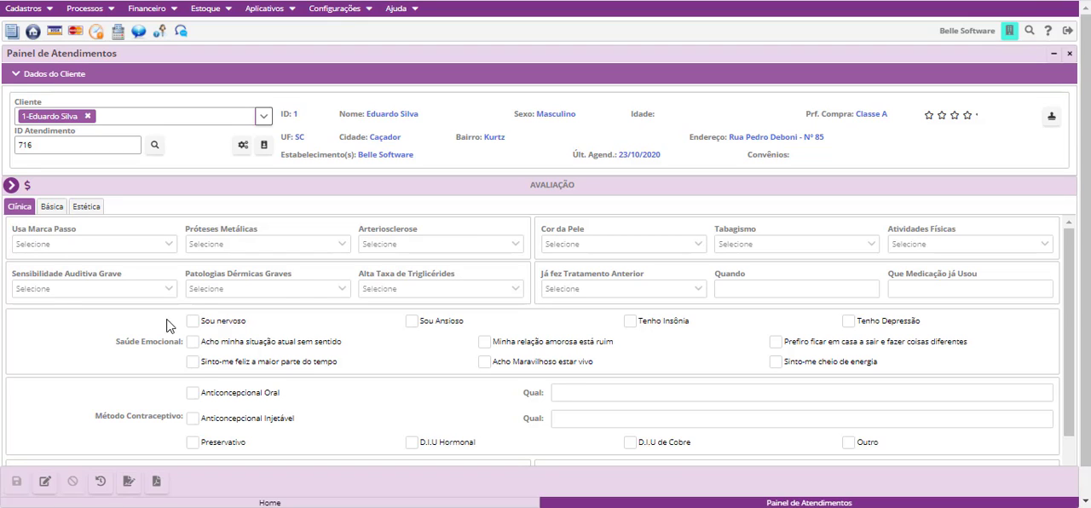
scroll(280, 290, "down", 1)
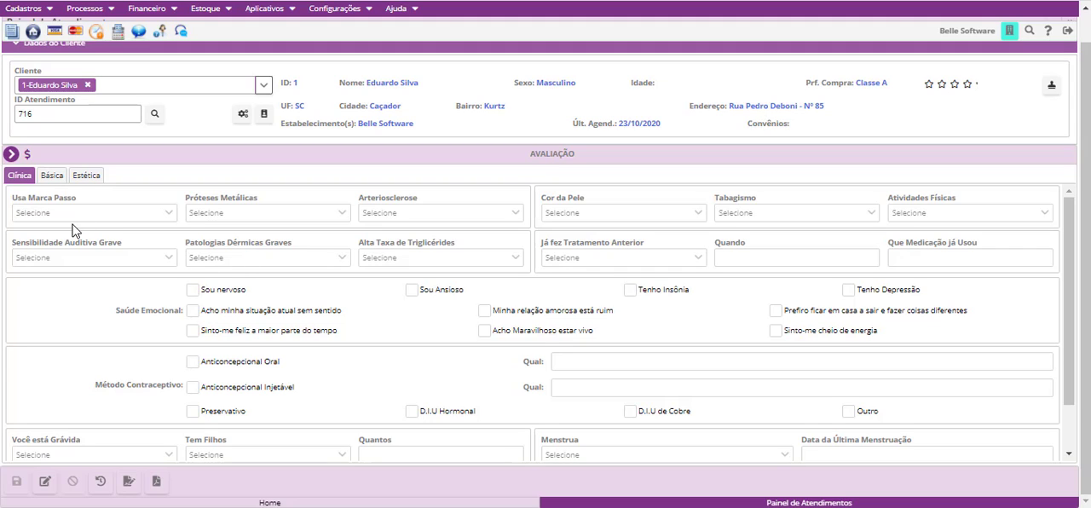
left_click(48, 488)
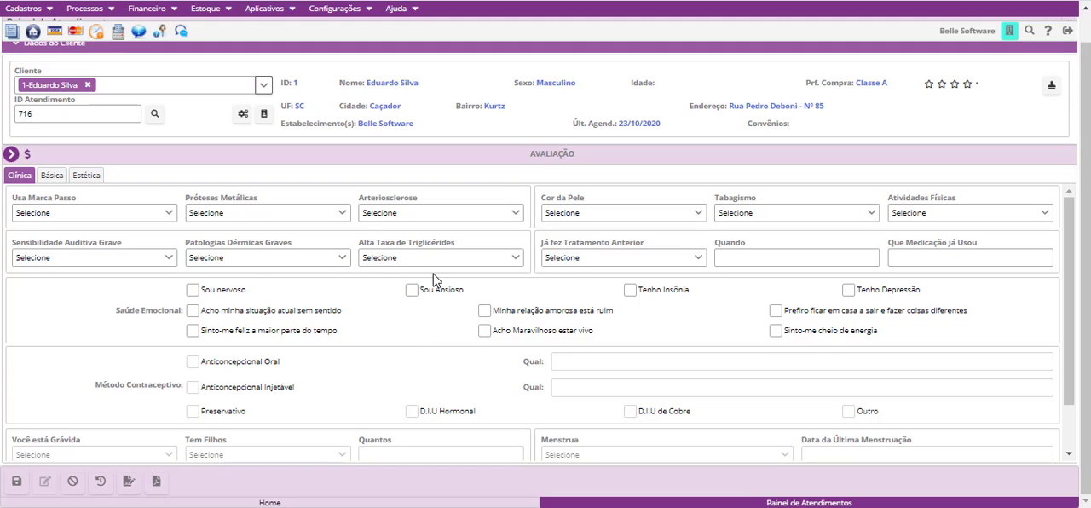
- Examine the fields of the Clínica evaluation form, including the Cor da Pele options and the contraceptive and menstruation sections
left_click(874, 265)
left_click(951, 262)
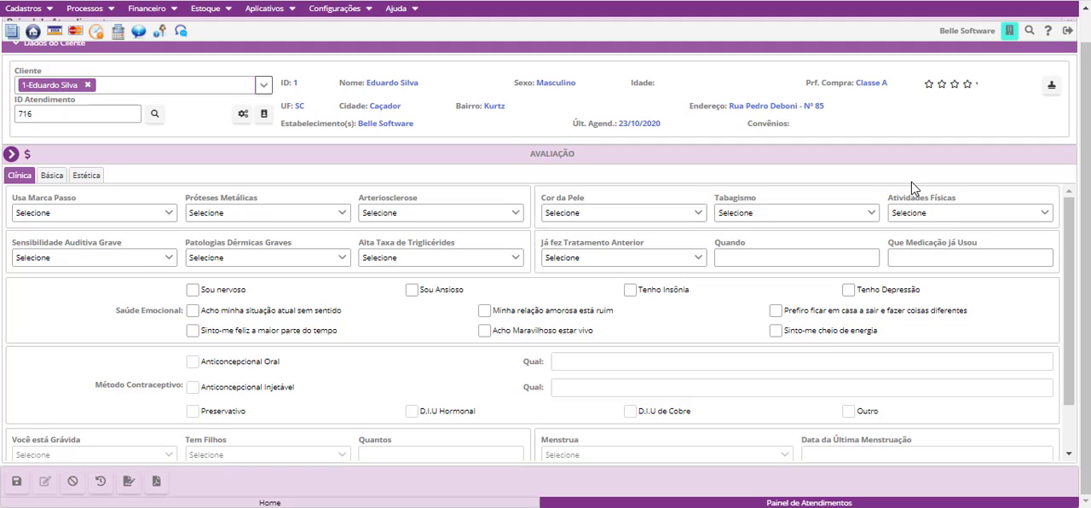
left_click(583, 221)
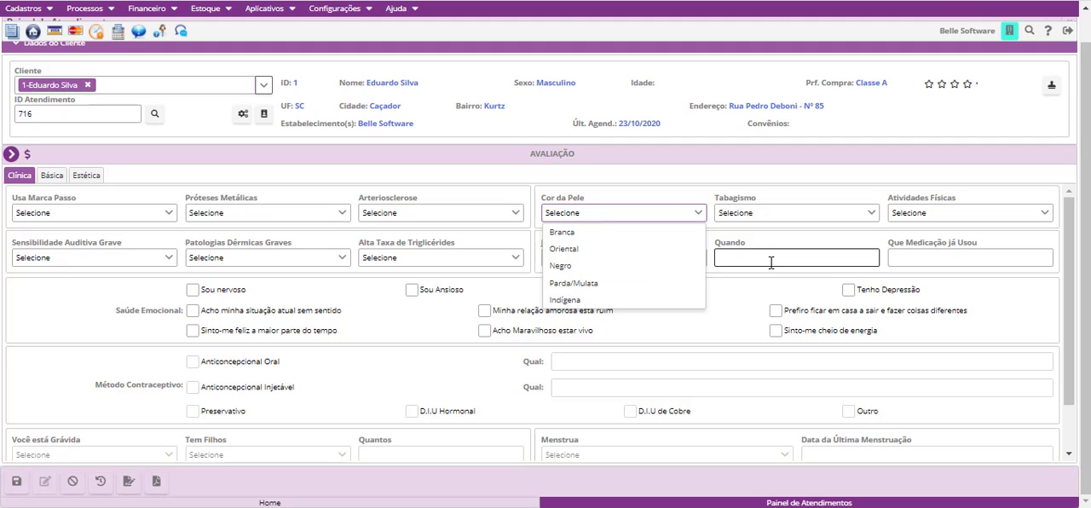
left_click(933, 237)
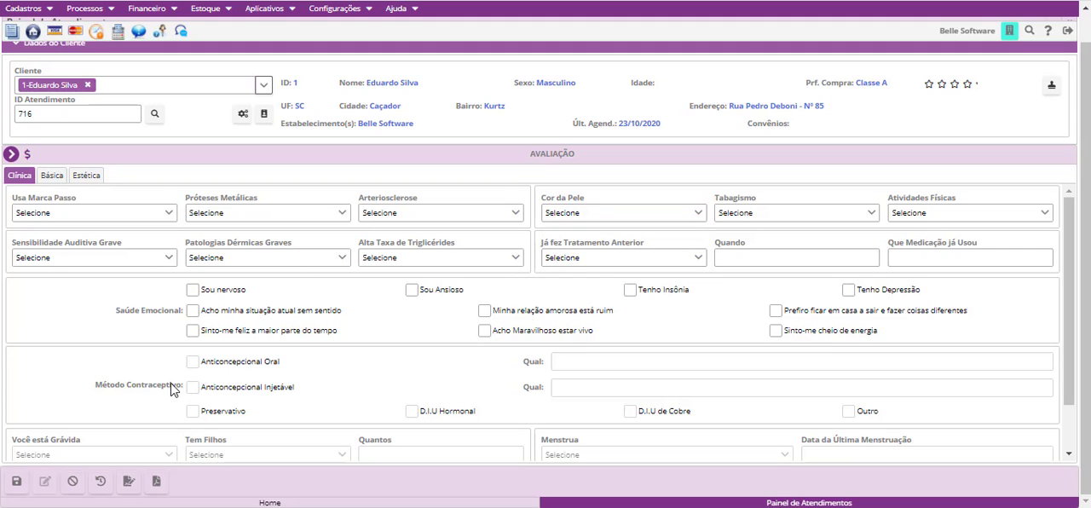
scroll(166, 366, "down", 2)
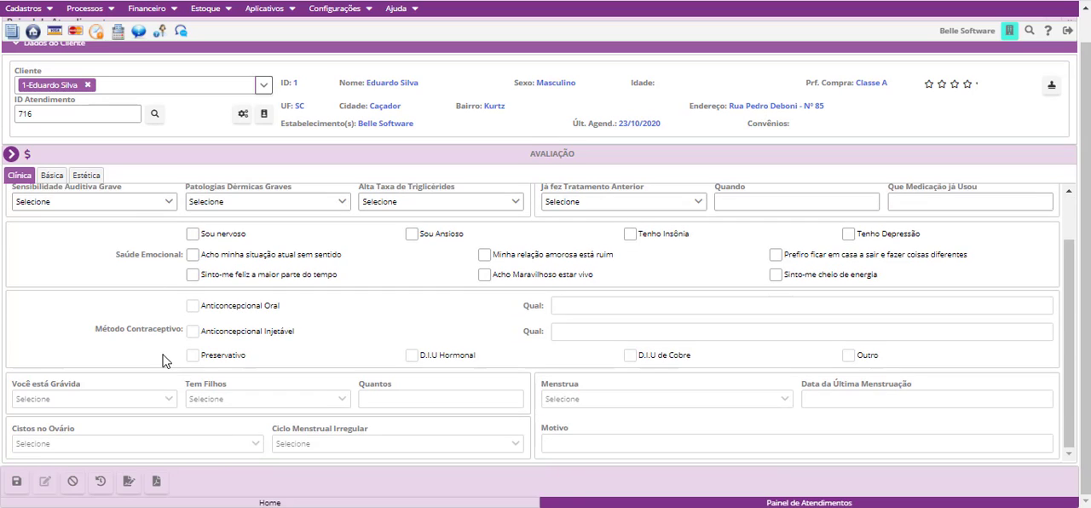
scroll(162, 360, "down", 1)
scroll(162, 360, "up", 3)
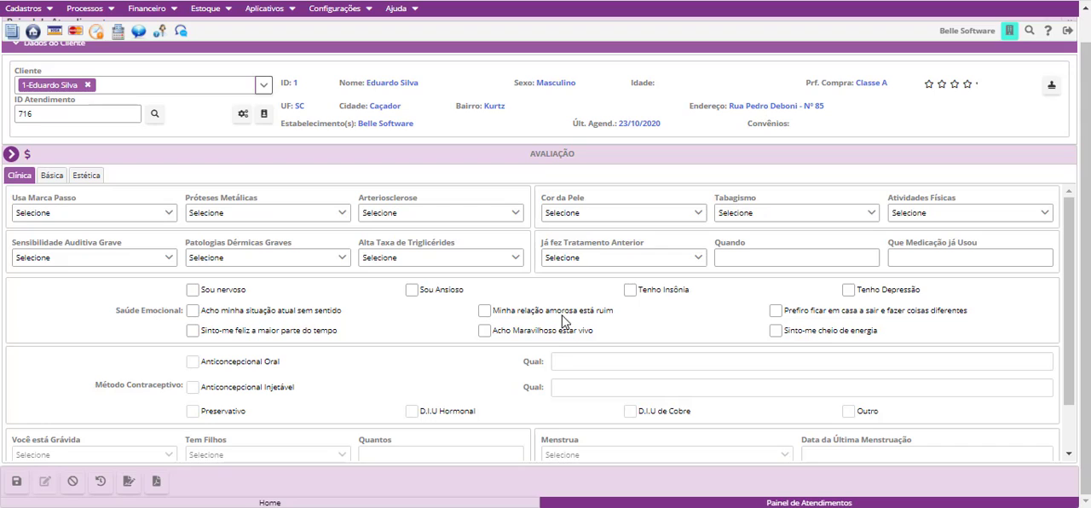
scroll(312, 404, "down", 3)
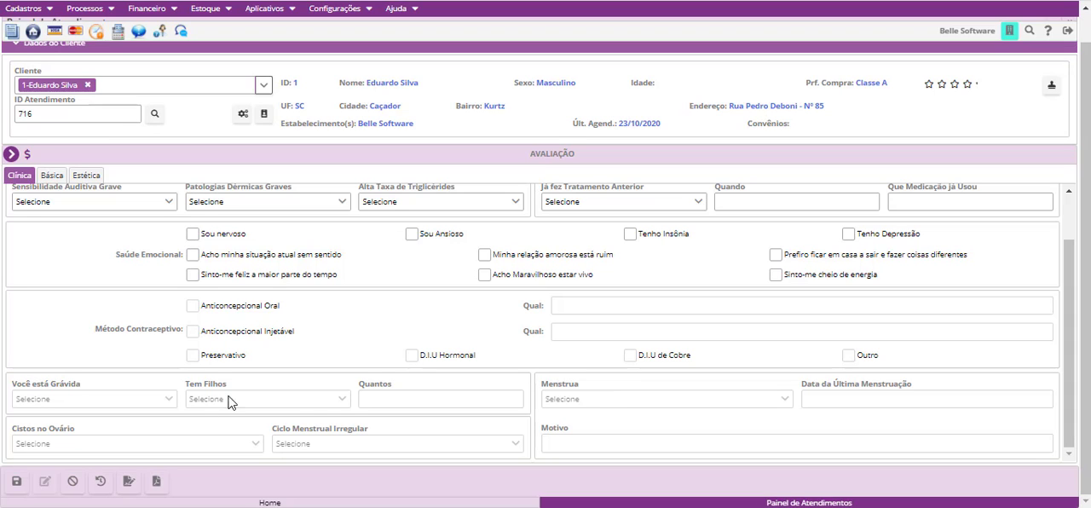
scroll(358, 421, "up", 1)
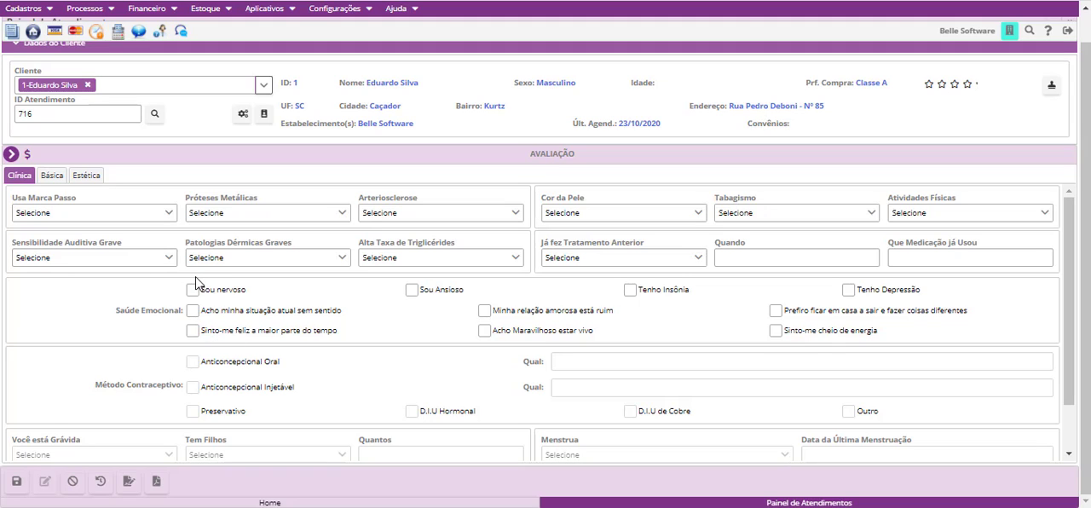
- Mark "Acho minha situação atual sem sentido", "Acho Maravilhoso estar vivo" and "Prefiro ficar em casa a sair e fazer coisas diferentes" under Saúde Emocional, and save
left_click(194, 311)
left_click(485, 332)
left_click(778, 312)
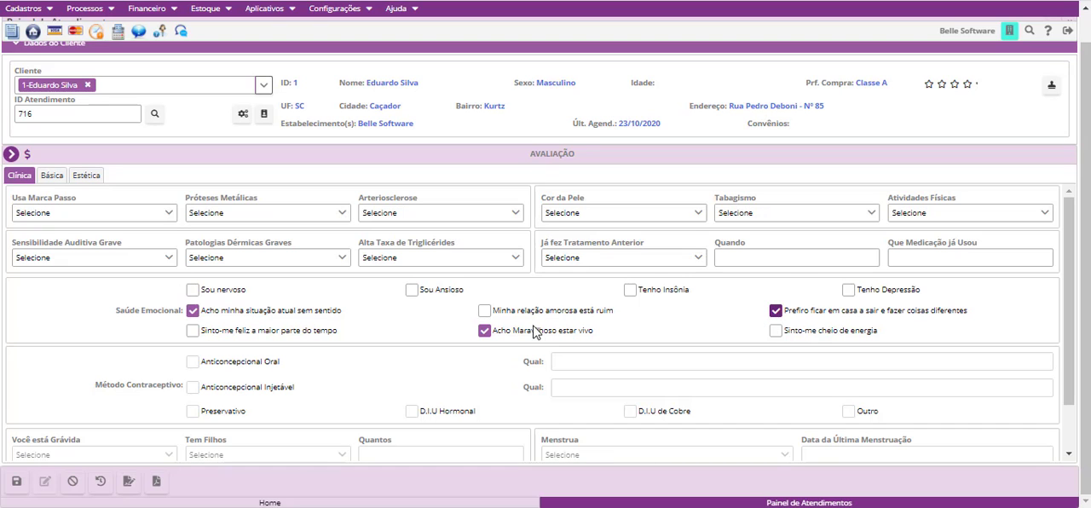
scroll(446, 358, "down", 2)
scroll(478, 371, "up", 2)
left_click(14, 484)
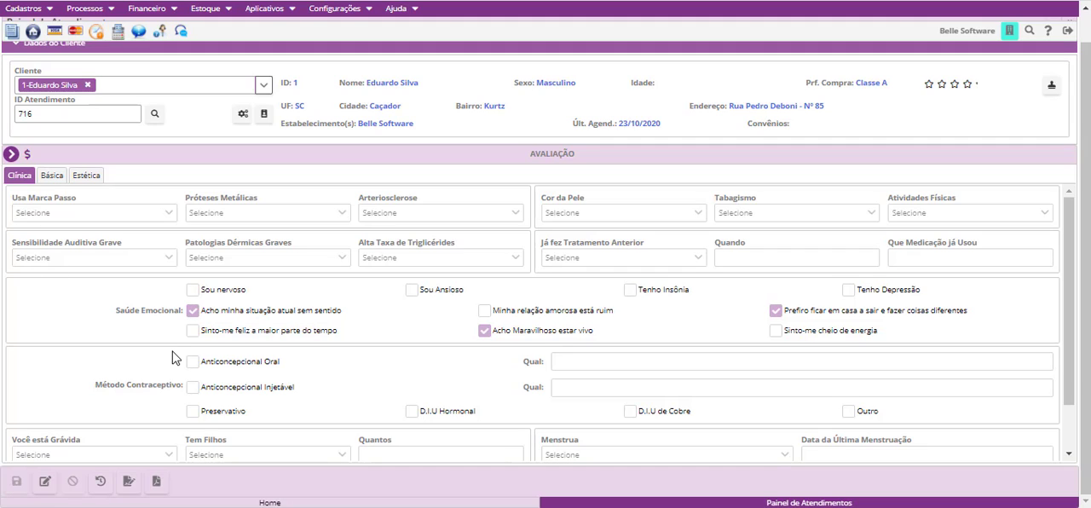
- Open the client's Básica evaluation and put the form in edit mode
left_click(51, 177)
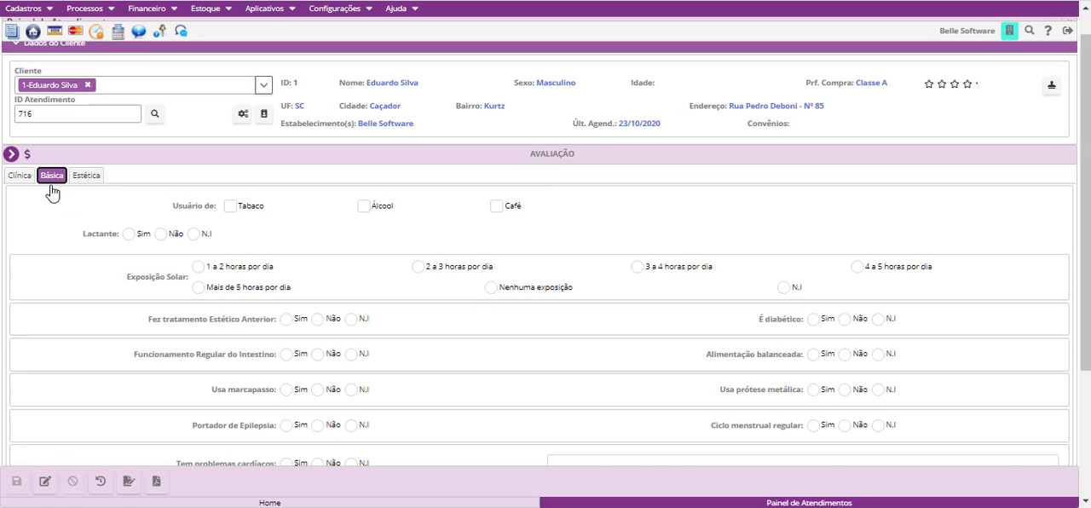
scroll(213, 320, "down", 3)
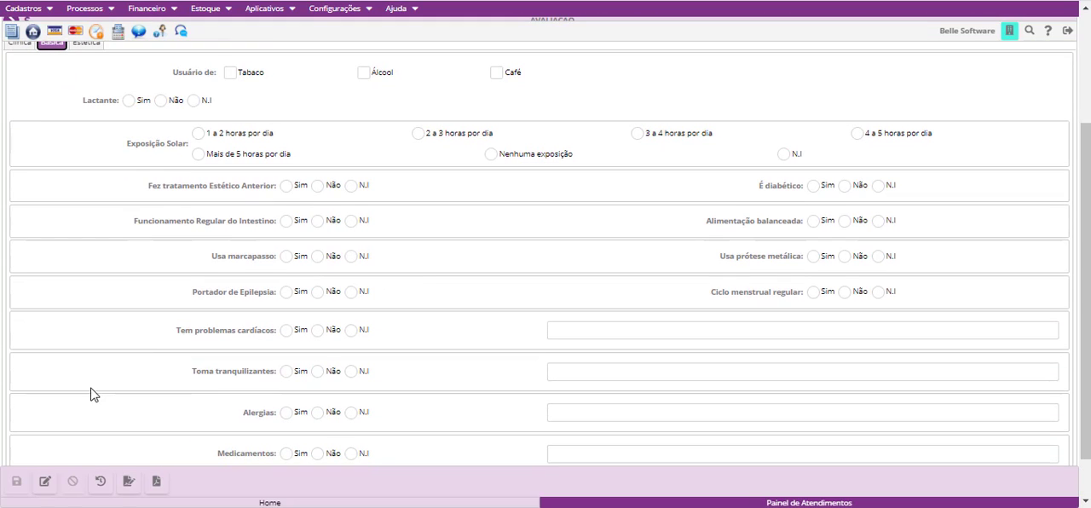
left_click(44, 484)
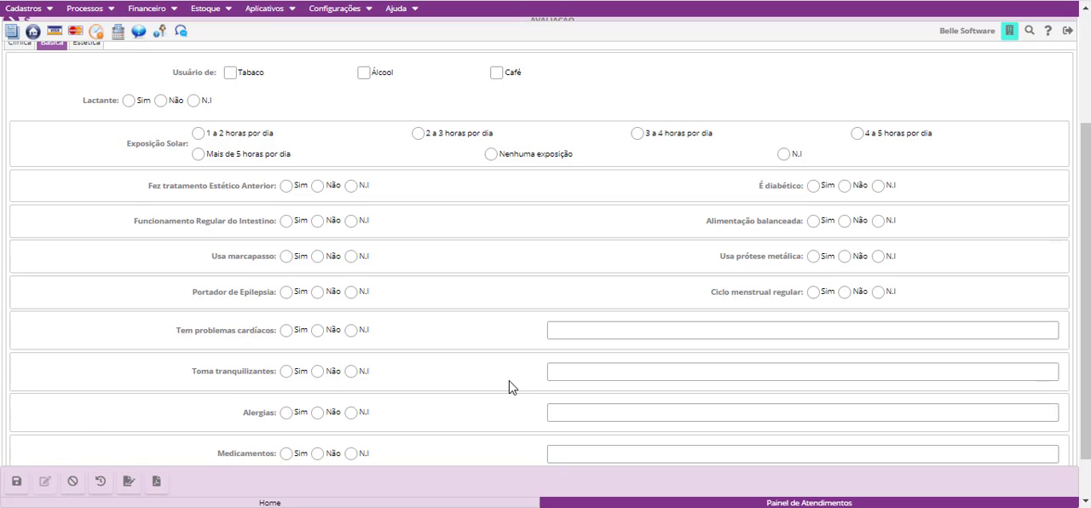
- Set Exposição Solar to "4 a 5 horas por dia" and Tem problemas cardíacos to Sim, and save the Básica evaluation
scroll(509, 387, "up", 4)
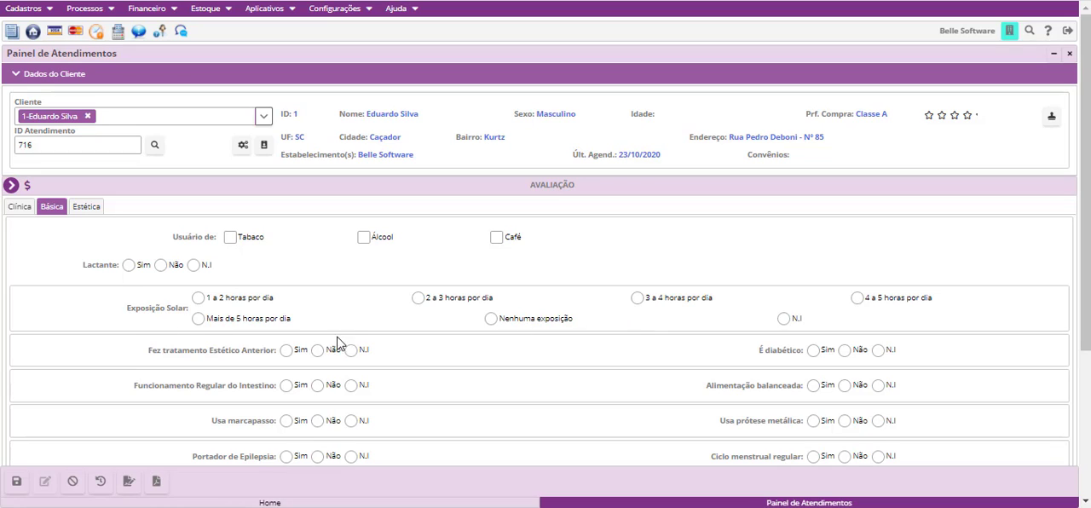
left_click(418, 299)
left_click(855, 302)
scroll(442, 409, "down", 5)
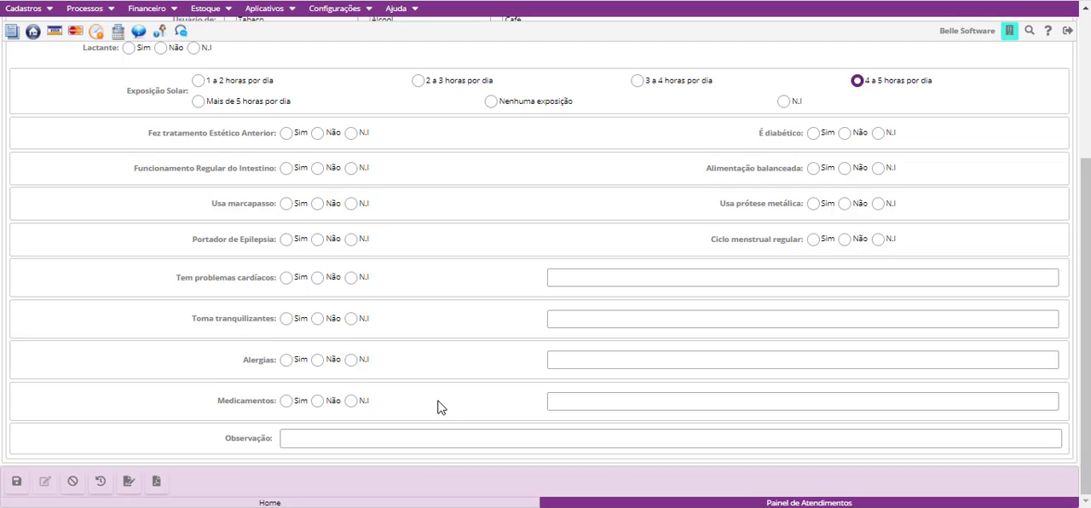
left_click(286, 284)
left_click(617, 277)
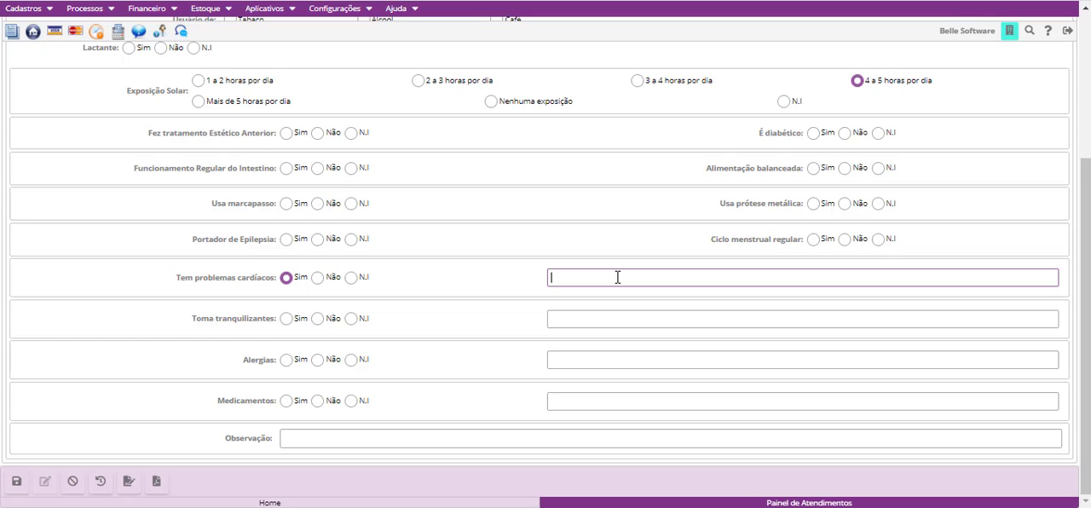
scroll(621, 353, "up", 3)
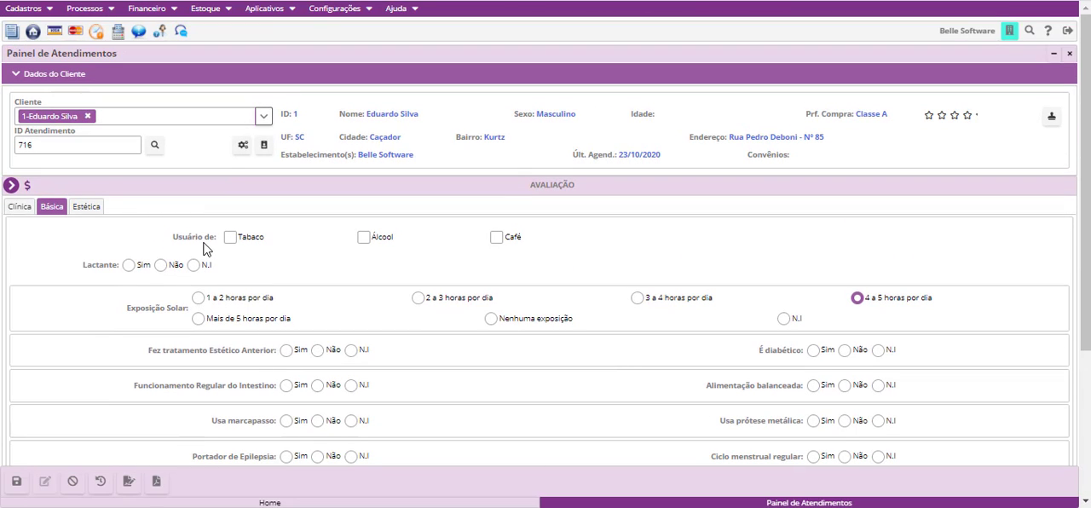
left_click(16, 483)
- In the Estética evaluation, enter a Peso of 60,00 and an Altura of 1,60 so the I.M.C. is calculated
left_click(89, 213)
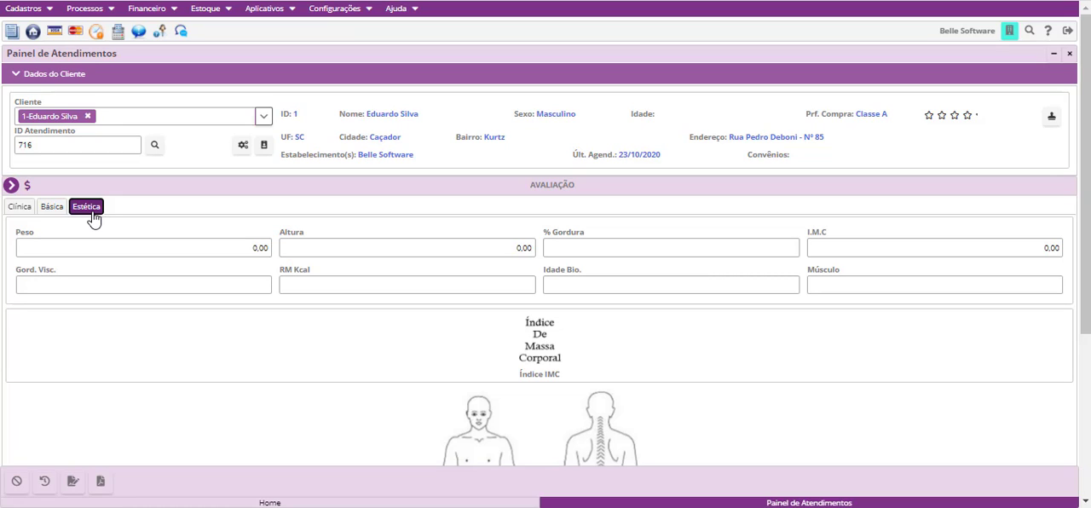
left_click(75, 254)
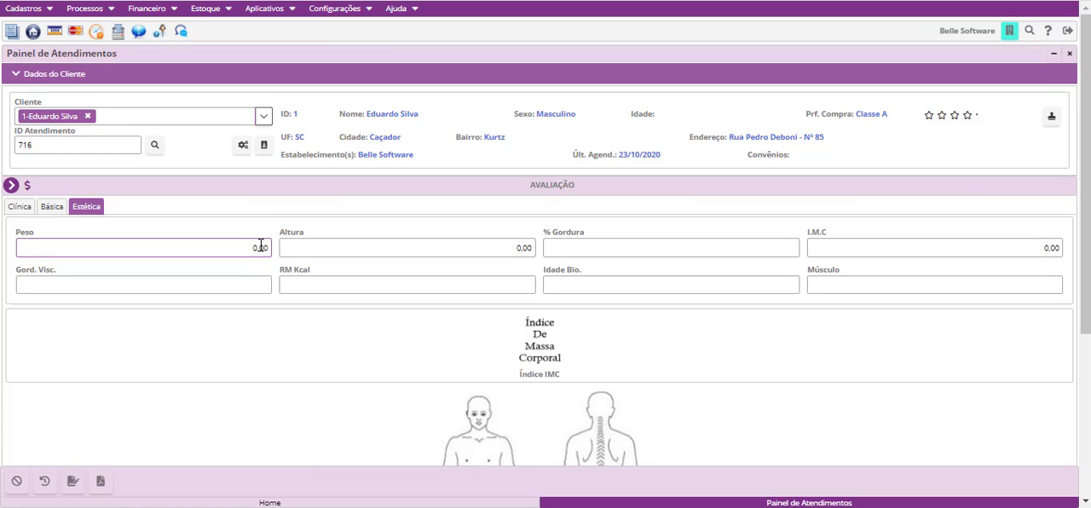
type("60")
left_click(444, 251)
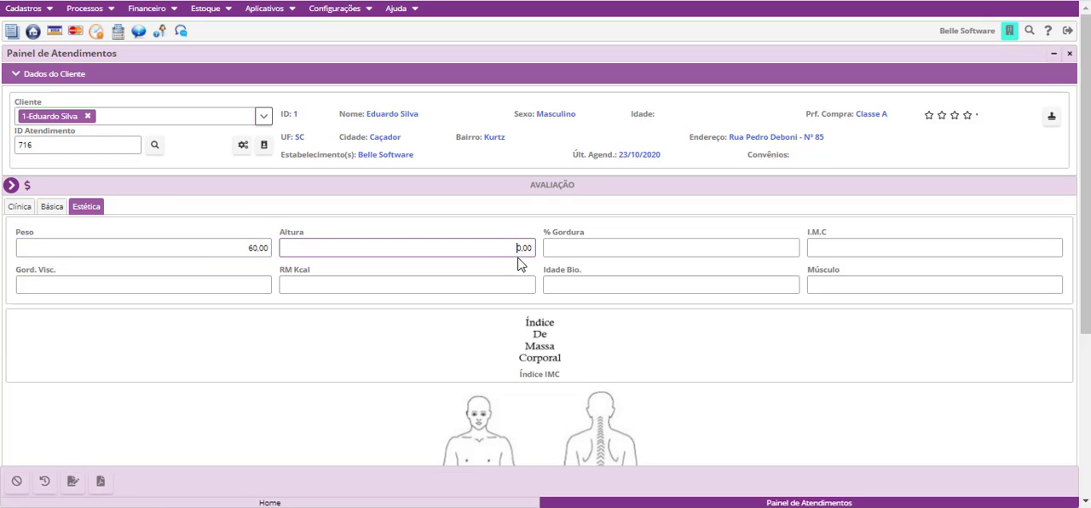
left_click_drag(518, 256, 541, 257)
type("160")
left_click(774, 352)
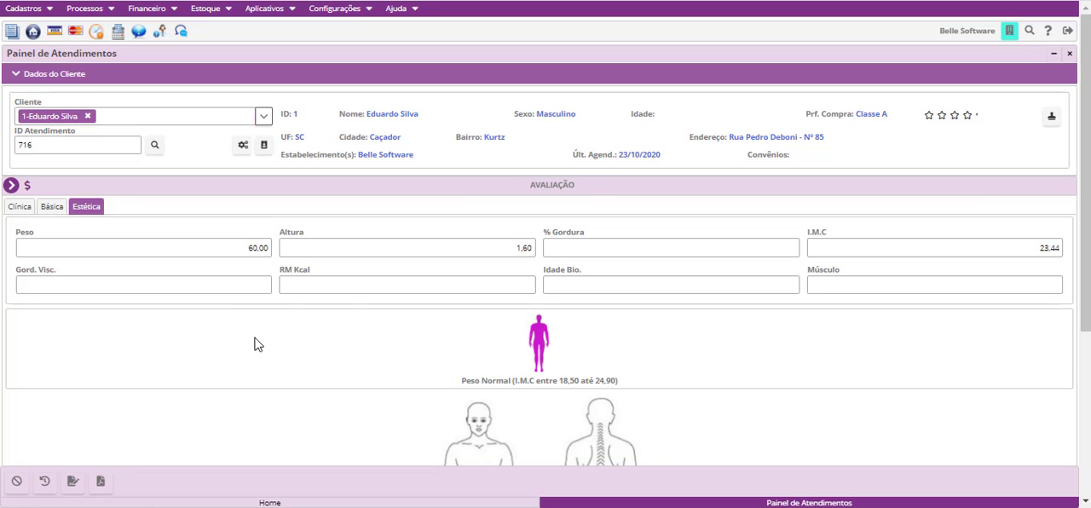
- Set the Peso to 100,00 in the Estética evaluation and recalculate the I.M.C
left_click_drag(233, 253, 280, 251)
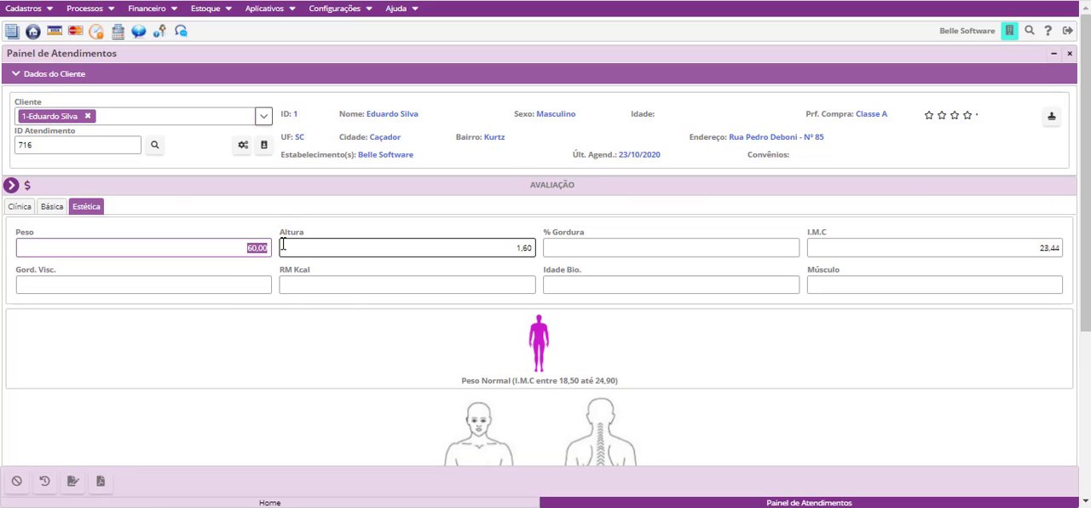
key("BackSpace")
type("100,00")
left_click(700, 355)
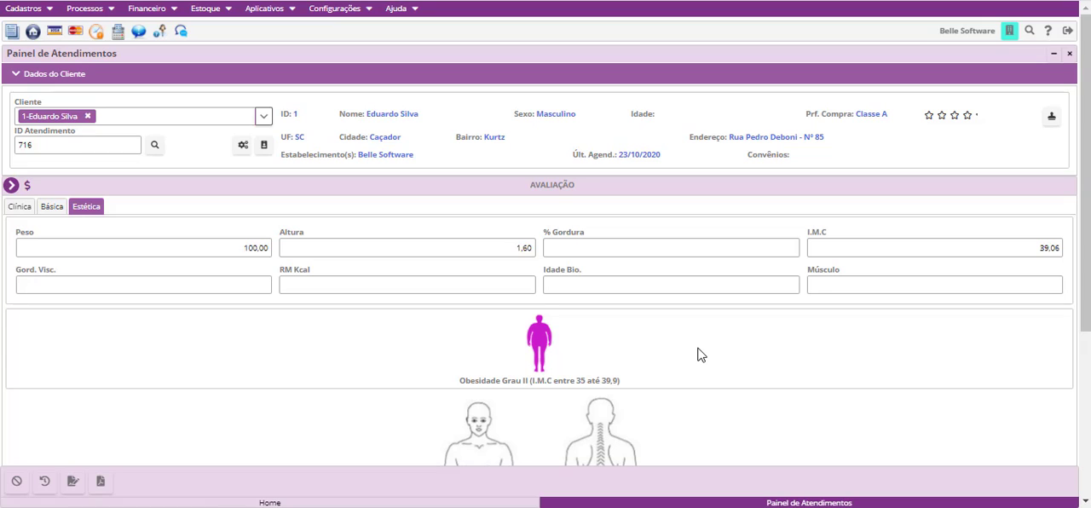
- Examine the Painel Atendimento image settings in Parâmetros Gerais in edit mode, and return to the Estética evaluation in Painel de Atendimentos
scroll(698, 355, "down", 3)
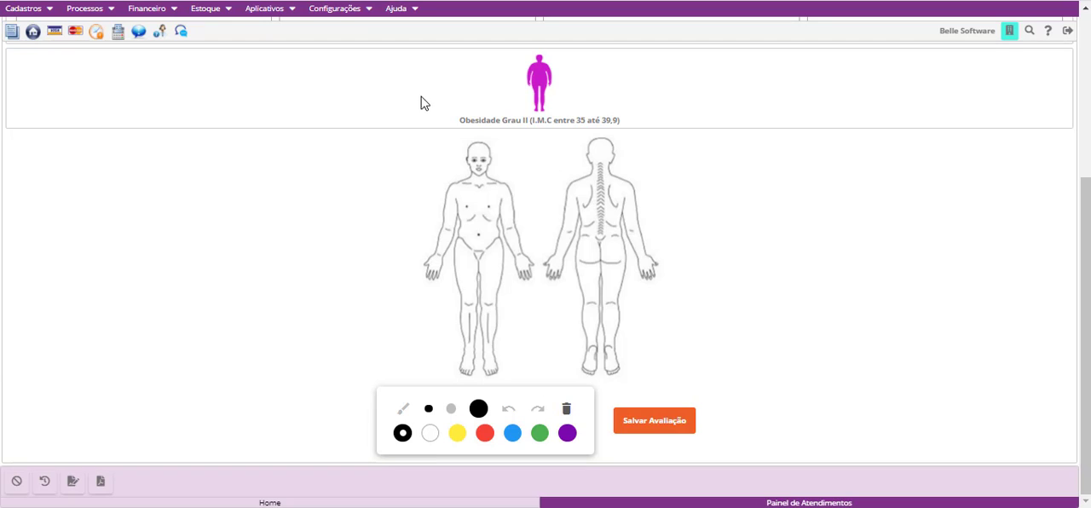
left_click(356, 19)
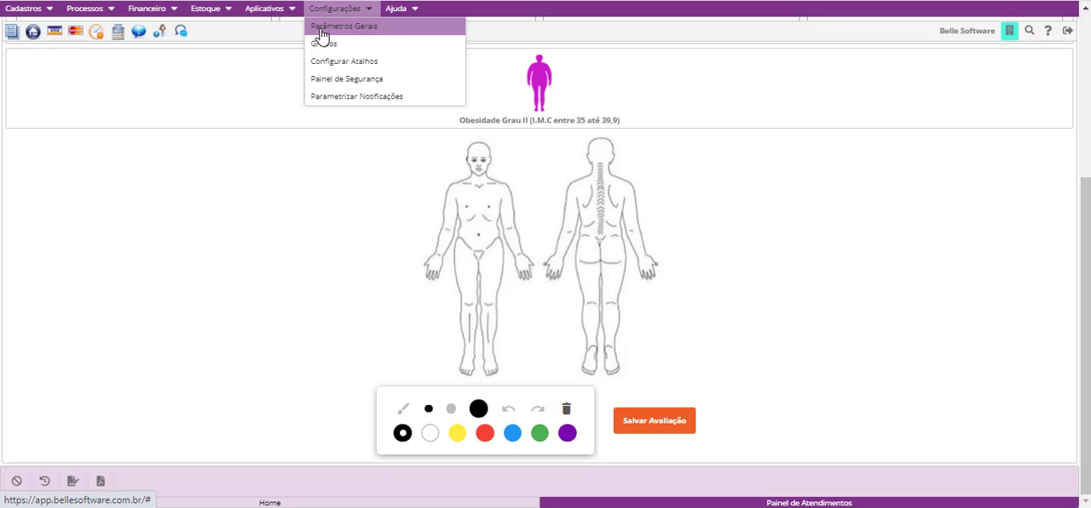
left_click(392, 32)
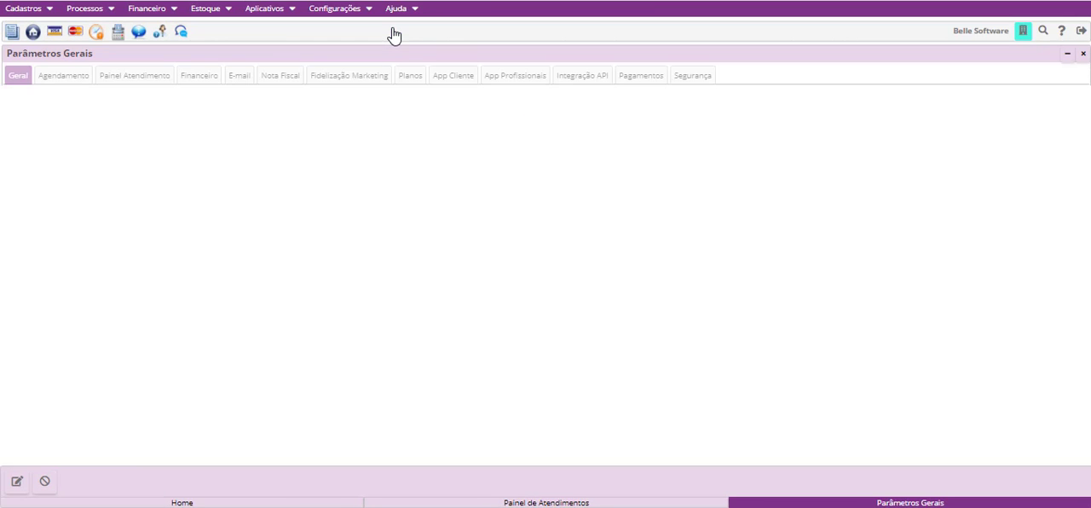
left_click(16, 484)
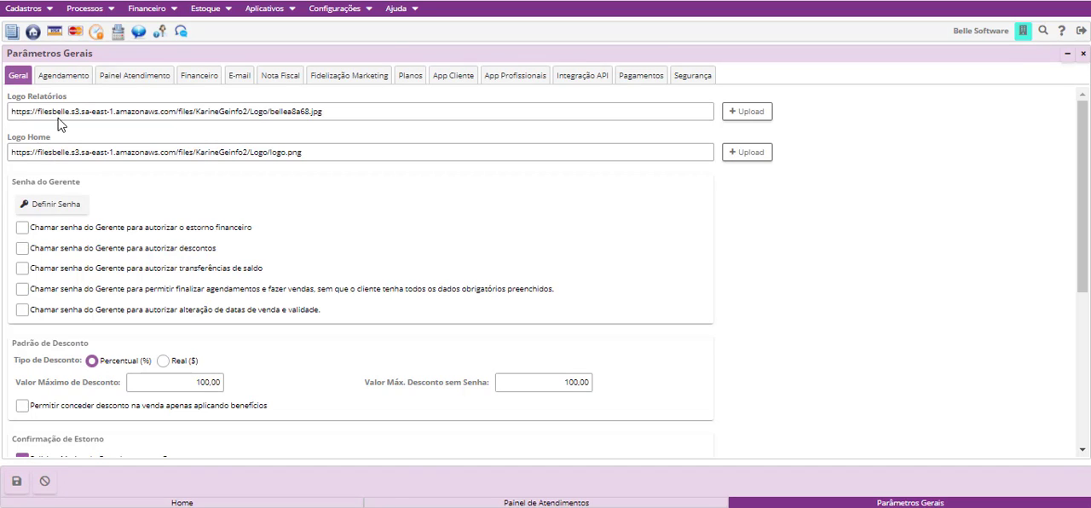
left_click(132, 75)
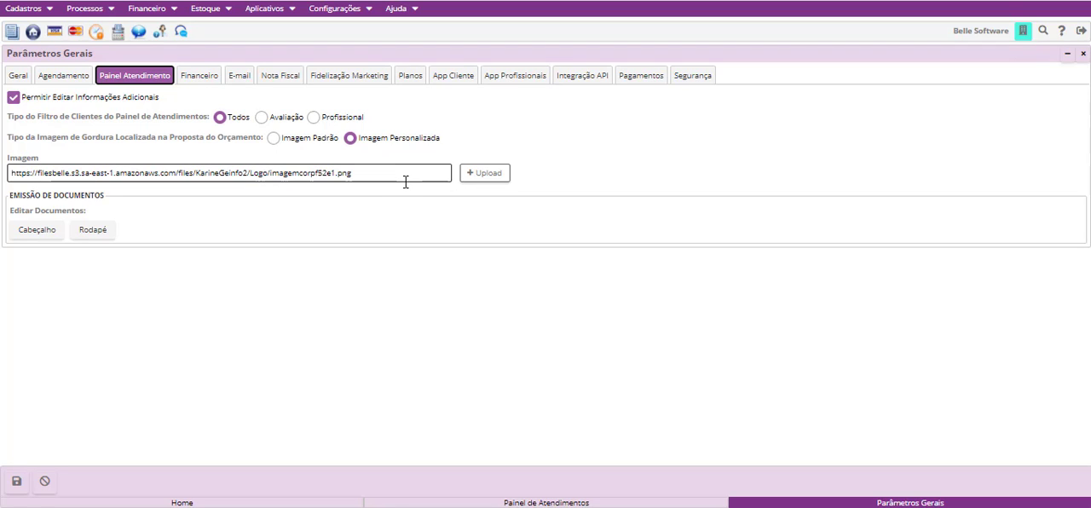
left_click(643, 503)
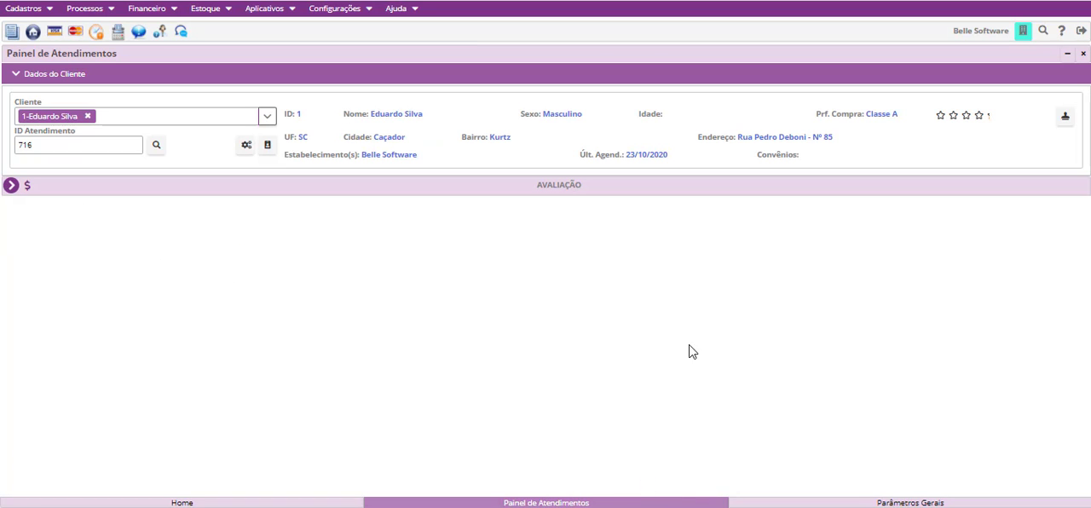
left_click(11, 186)
left_click(31, 77)
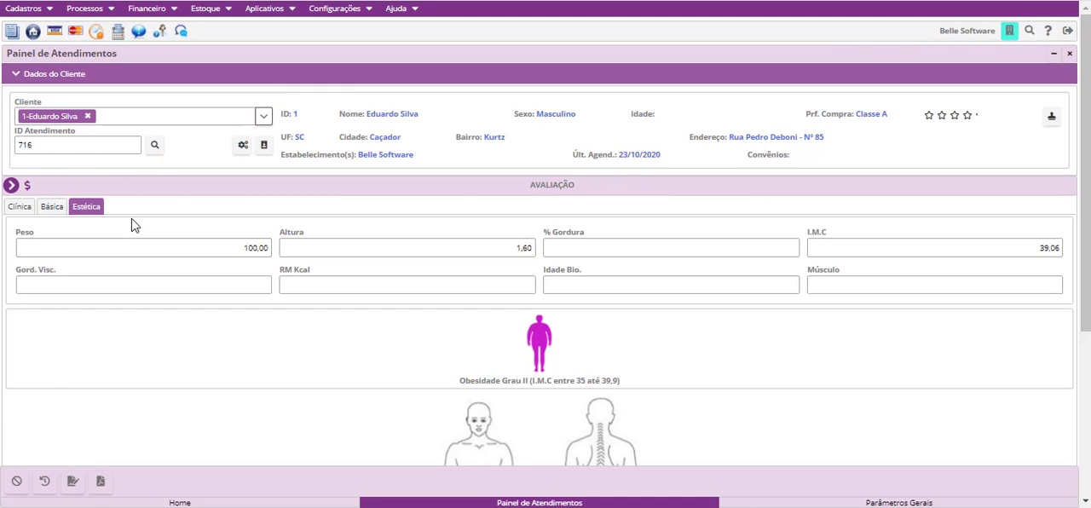
- Draw a yellow stroke on each side of the abdomen on the front body figure
scroll(216, 349, "down", 3)
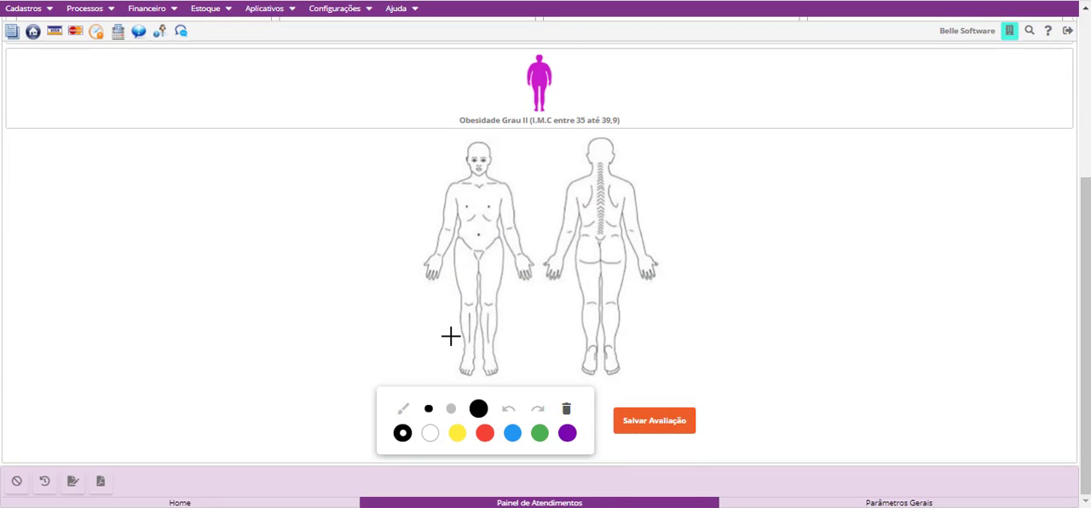
left_click(456, 435)
left_click_drag(497, 219, 495, 247)
left_click_drag(462, 219, 462, 246)
- Draw a red vertical stroke along each side of the upper back on the back body figure
left_click(484, 434)
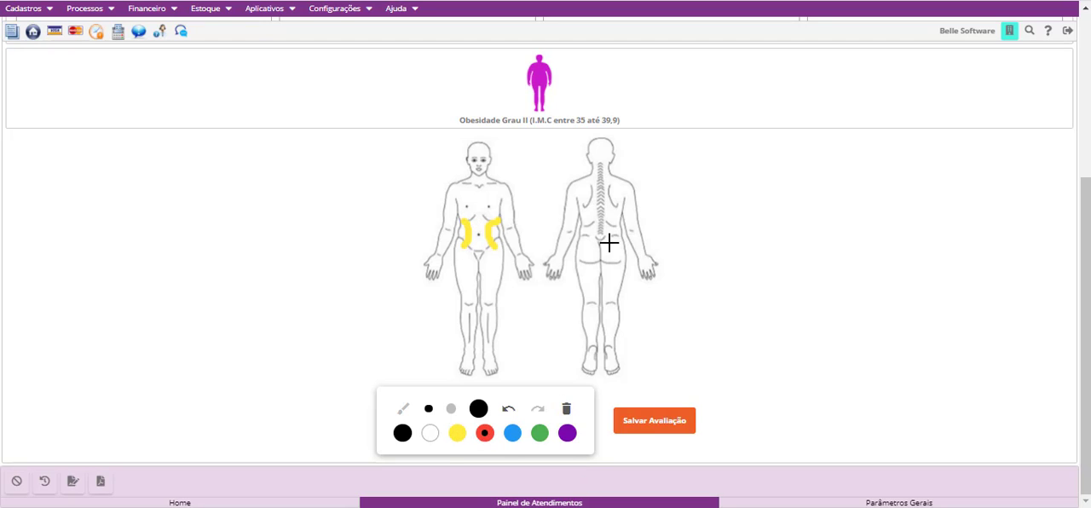
left_click_drag(575, 226, 576, 232)
left_click_drag(626, 201, 626, 229)
- Draw blue lines across both shoulders of the front body figure with the smallest brush
left_click(451, 409)
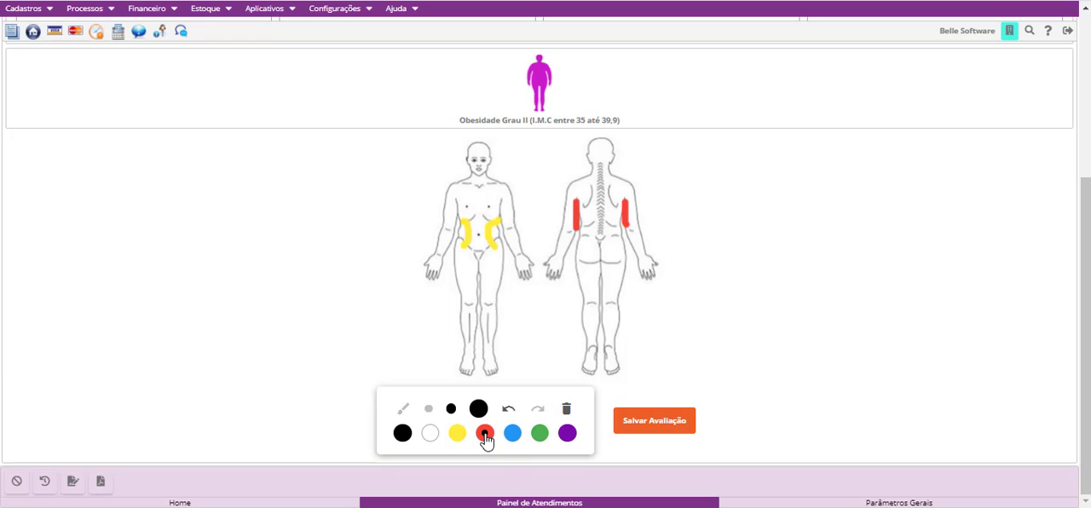
left_click(512, 433)
mouse_move(466, 177)
left_mouse_down()
mouse_move(449, 201)
mouse_move(498, 189)
mouse_move(510, 203)
left_mouse_up()
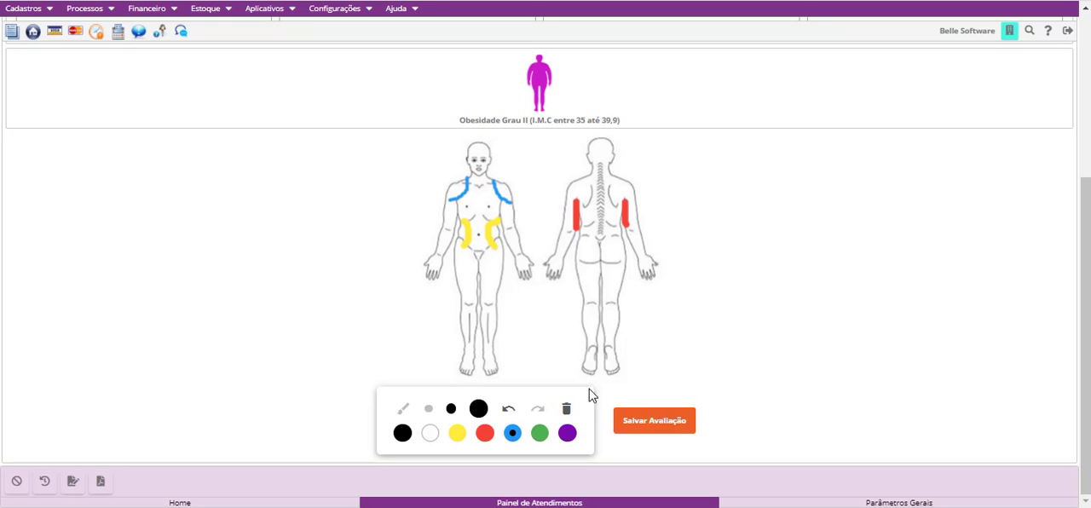
- Mark the foot, knee and buttock of the back figure with purple dots in the largest brush size, and save the evaluation
left_click(571, 433)
left_click(478, 411)
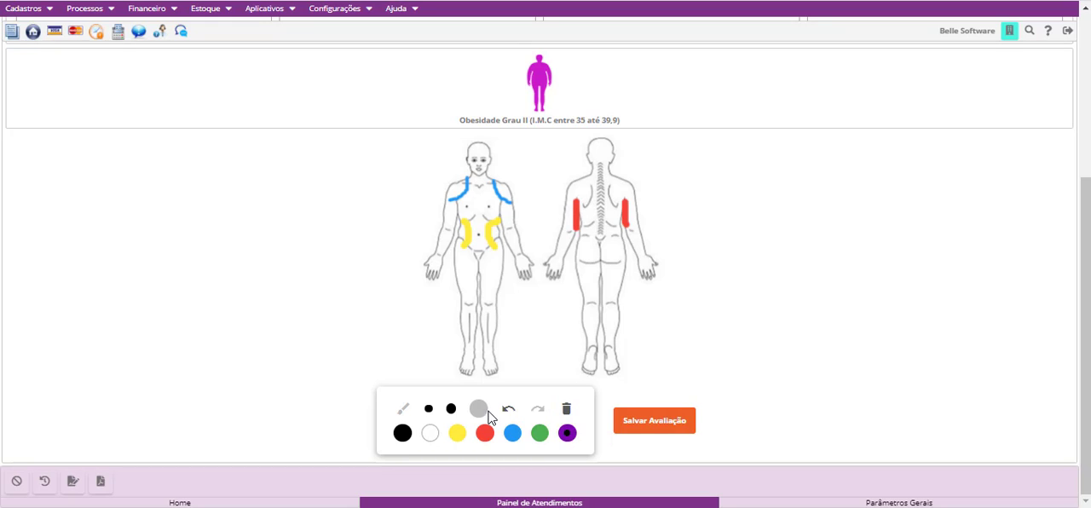
left_click(592, 362)
left_click(616, 301)
left_click(580, 258)
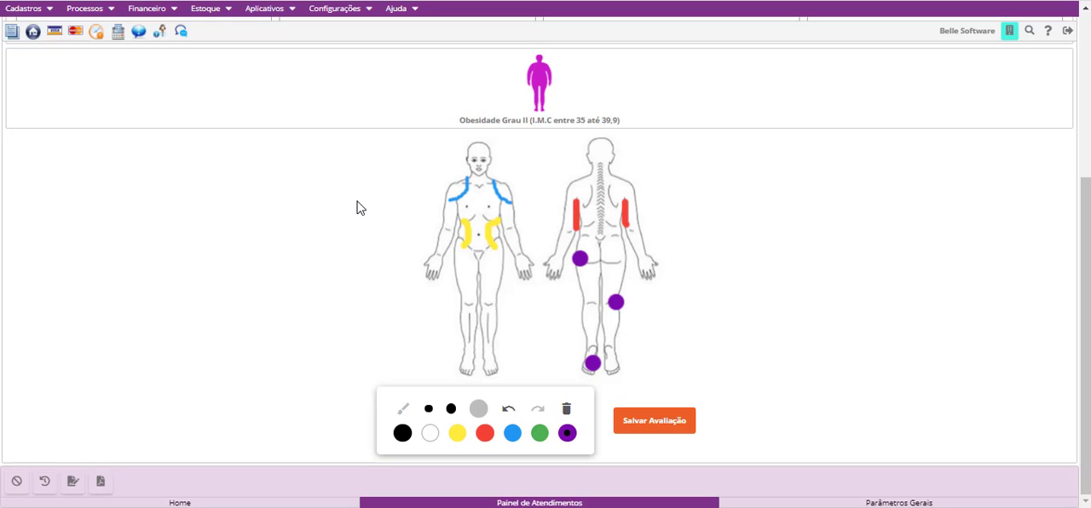
left_click(642, 421)
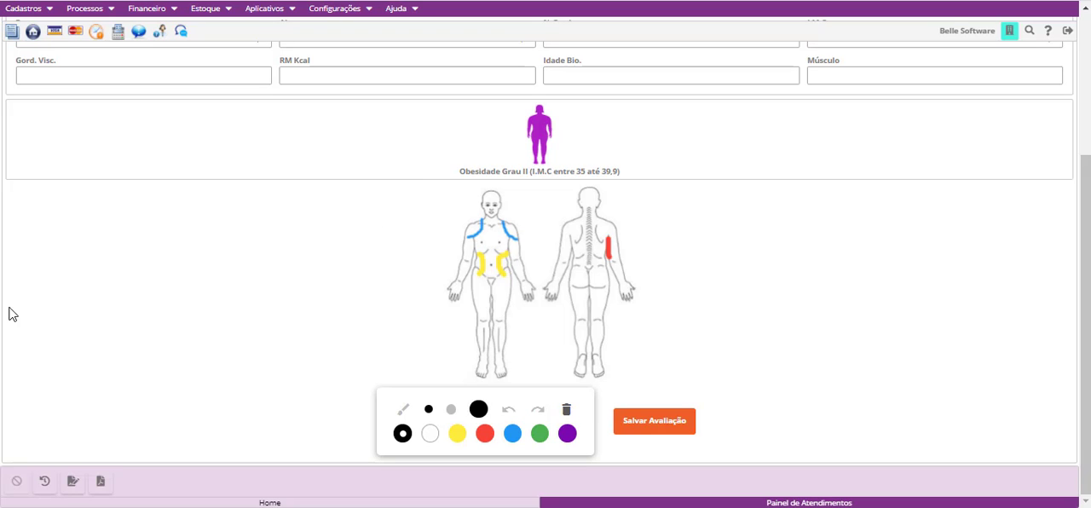
- Review the 04/02/2020, 11/02/2020 and 23/10/2020 entries in the Histórico de Avaliações, and return to the service panel
scroll(181, 343, "up", 1)
scroll(181, 342, "up", 2)
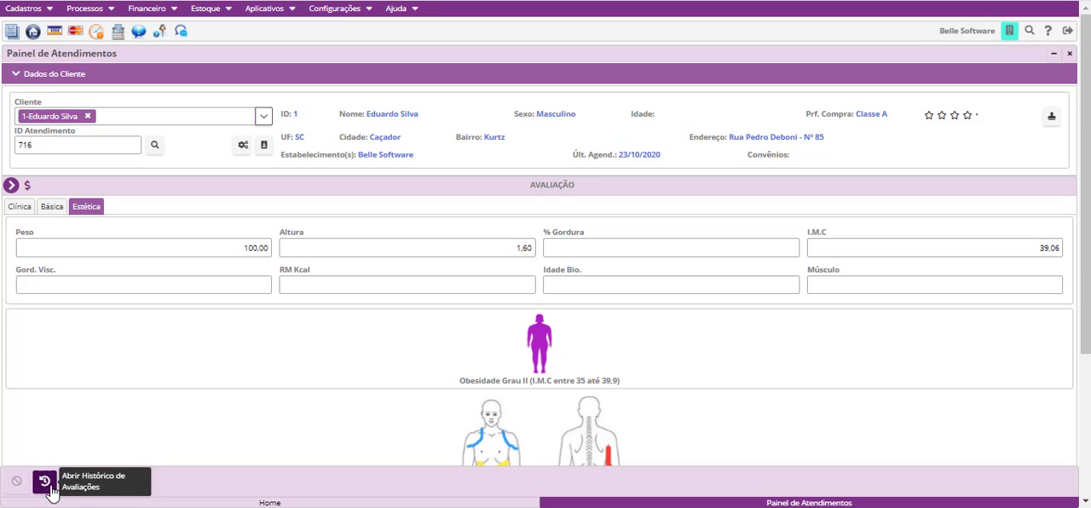
left_click(51, 492)
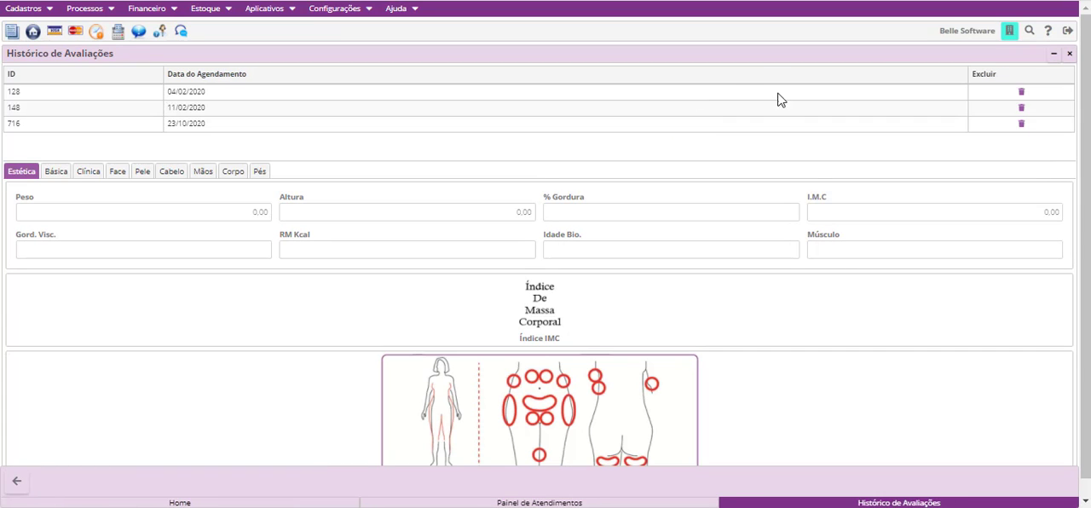
left_click(1040, 122)
left_click(221, 99)
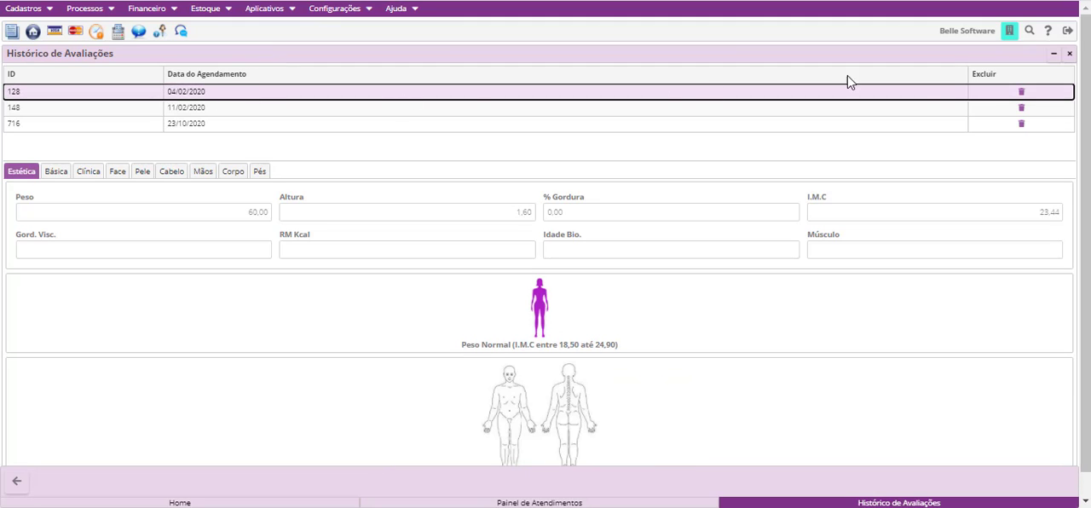
left_click(394, 111)
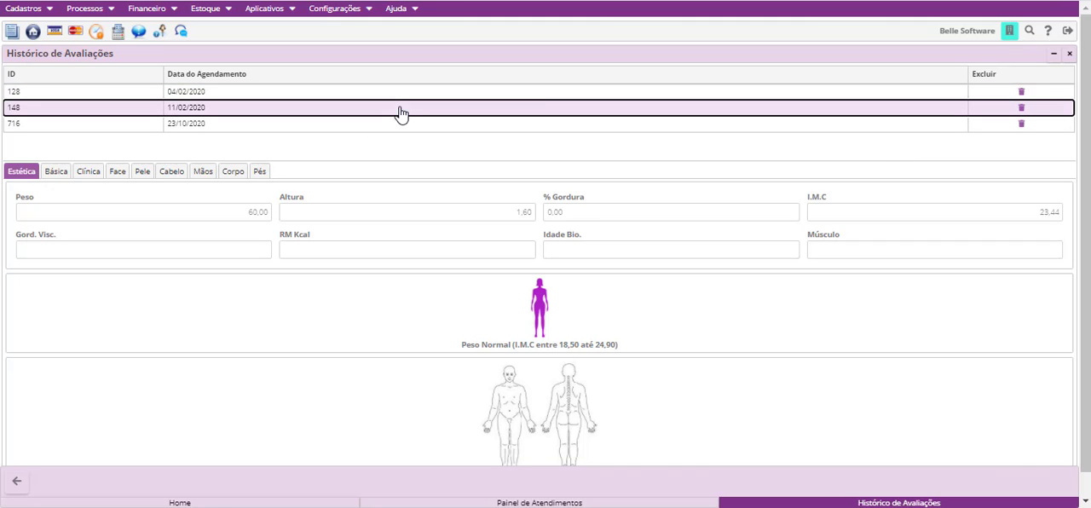
left_click(648, 128)
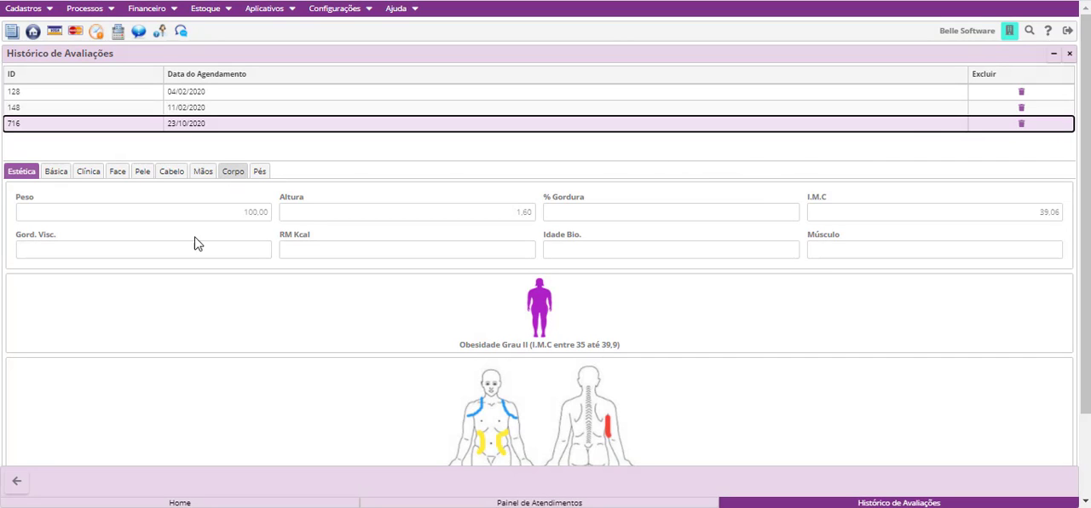
left_click(13, 480)
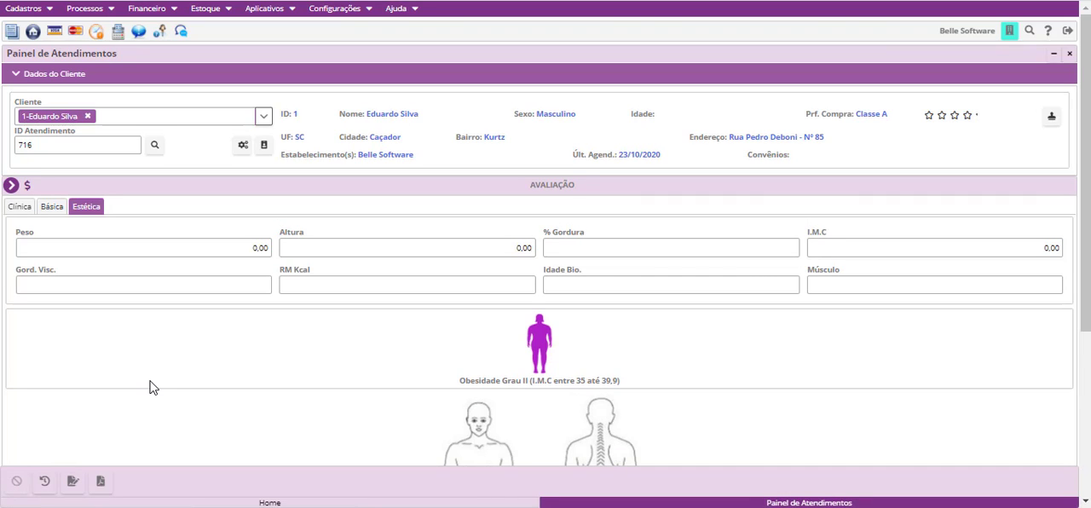
scroll(151, 384, "down", 5)
scroll(151, 385, "up", 3)
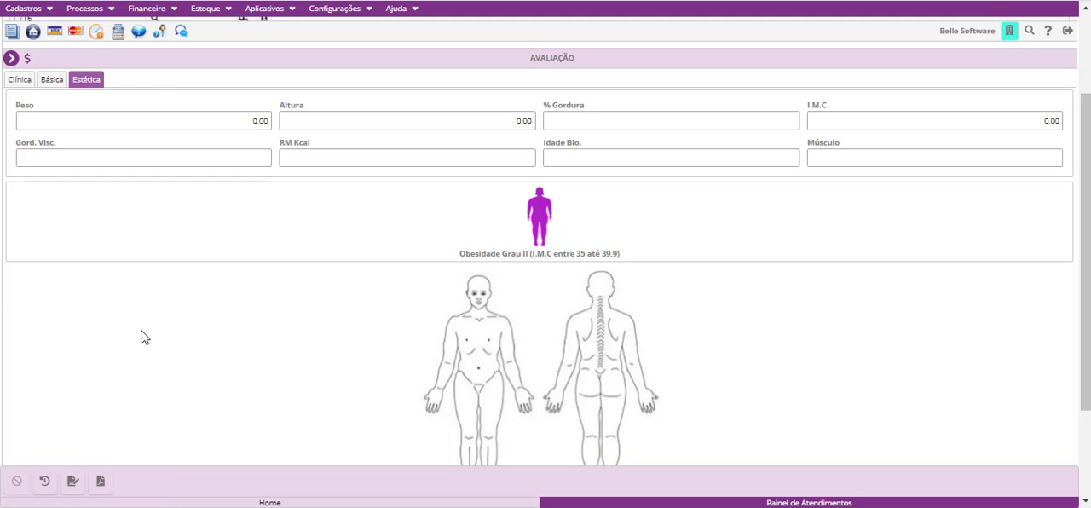
- Generate the printable Ficha de Avaliação for the Estética and Clínica evaluations, viewing and closing each one
left_click(101, 482)
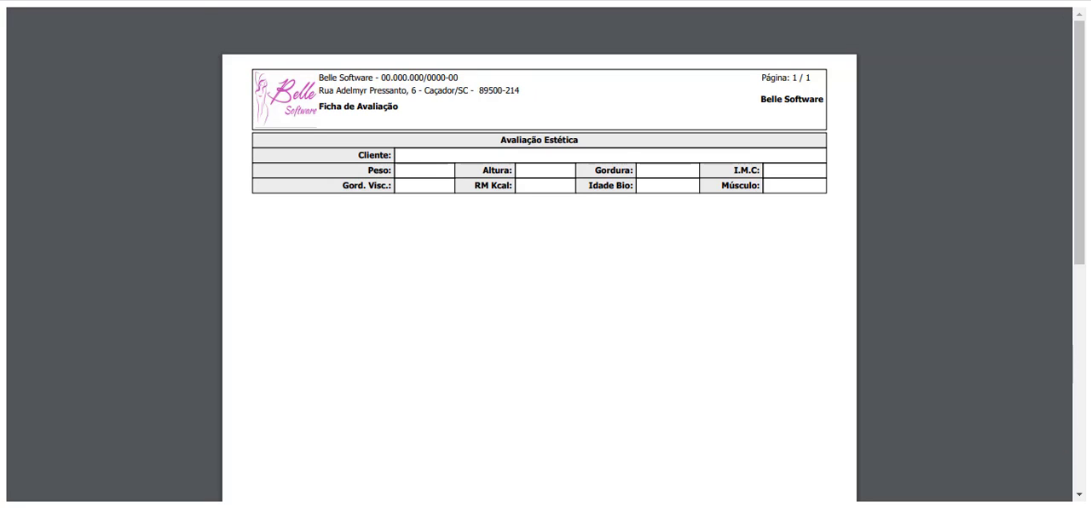
key("ctrl+w")
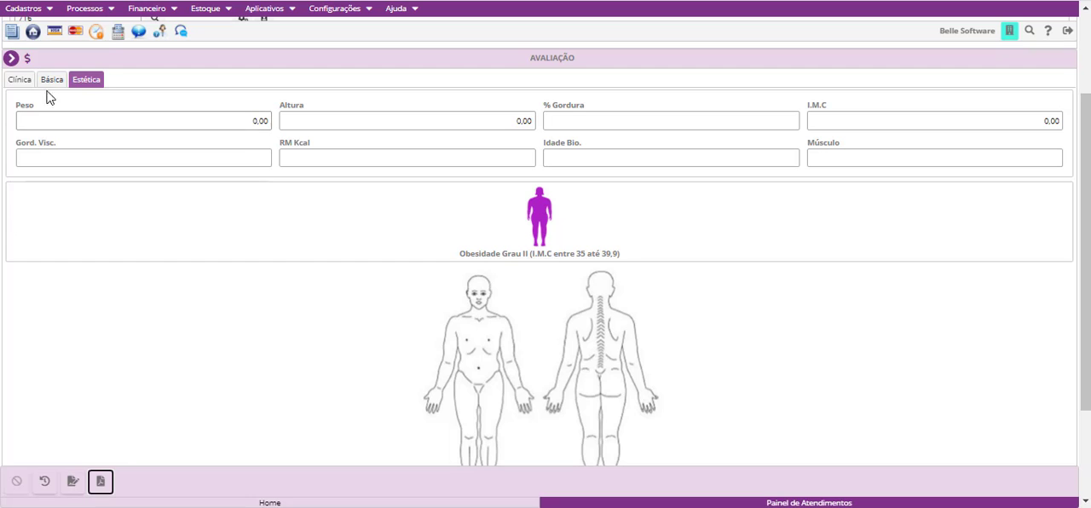
left_click(21, 81)
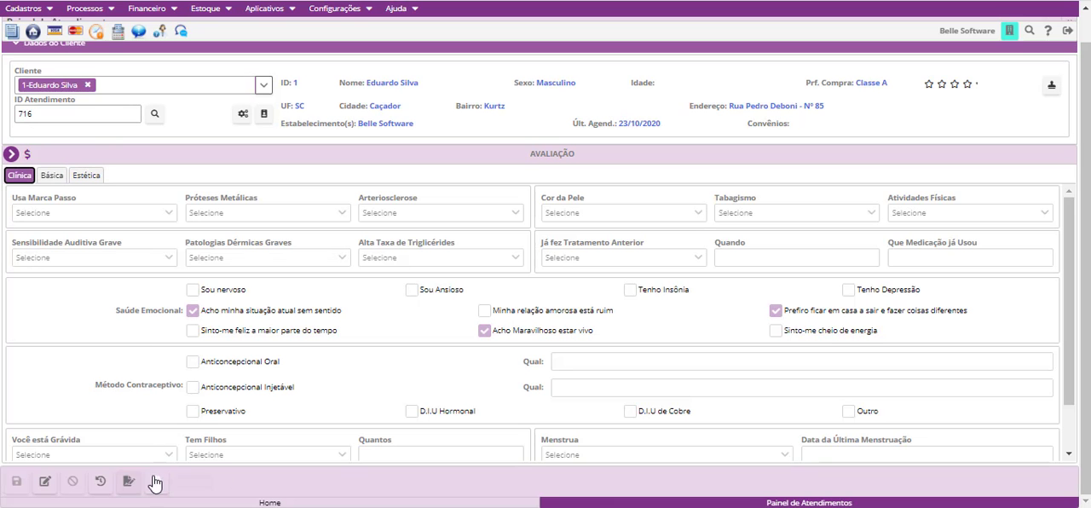
left_click(156, 484)
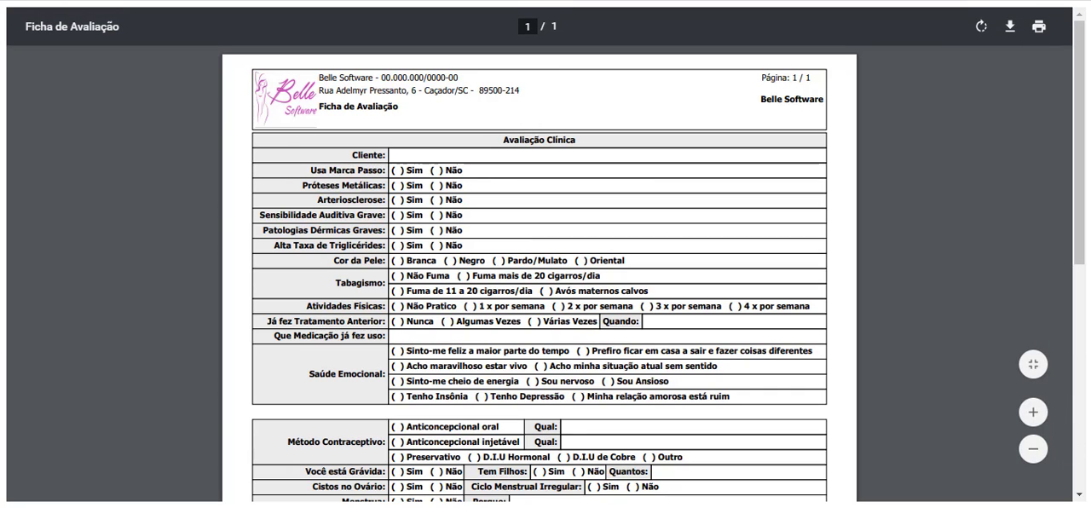
key("ctrl+w")
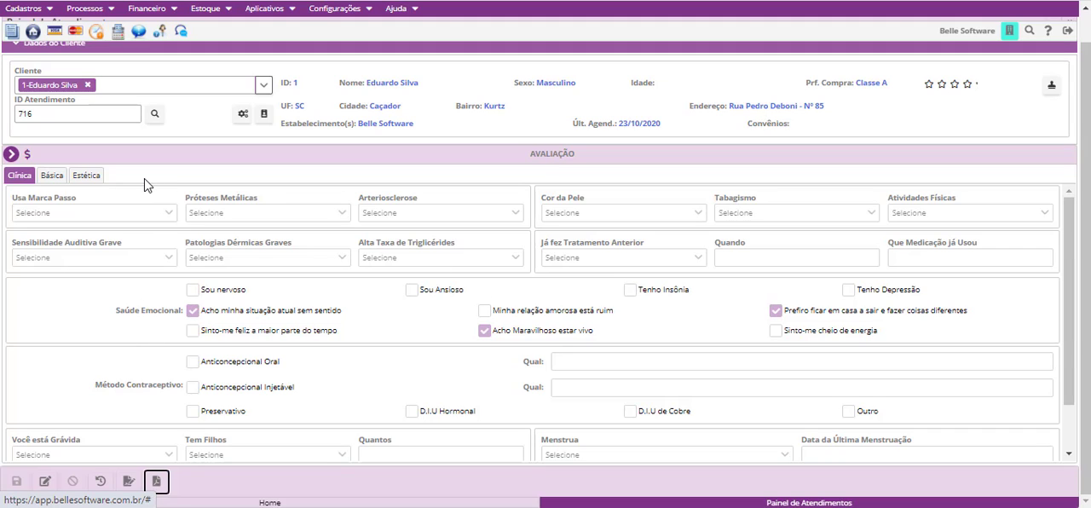
- Open the Questionário module and look through all the client's questions
left_click(12, 155)
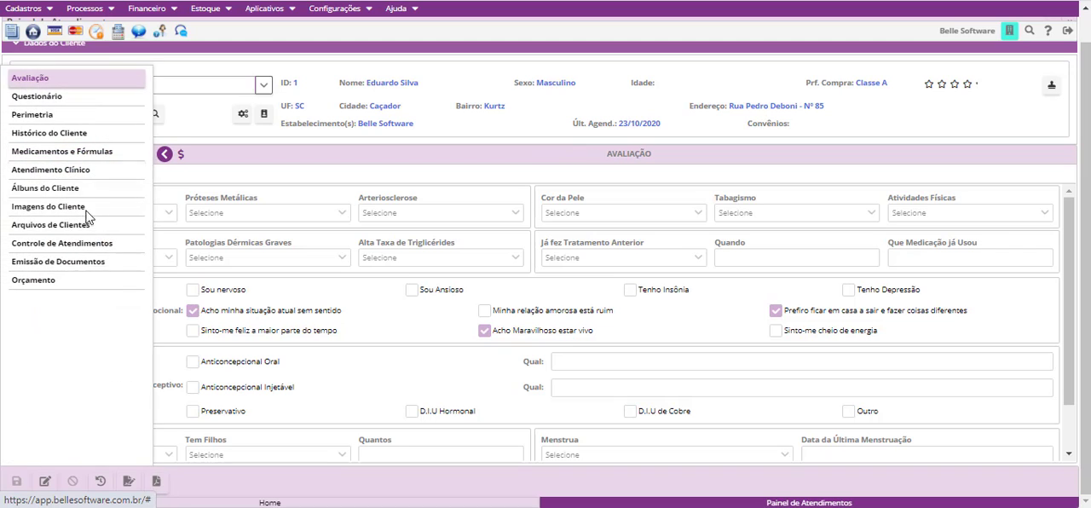
left_click(51, 99)
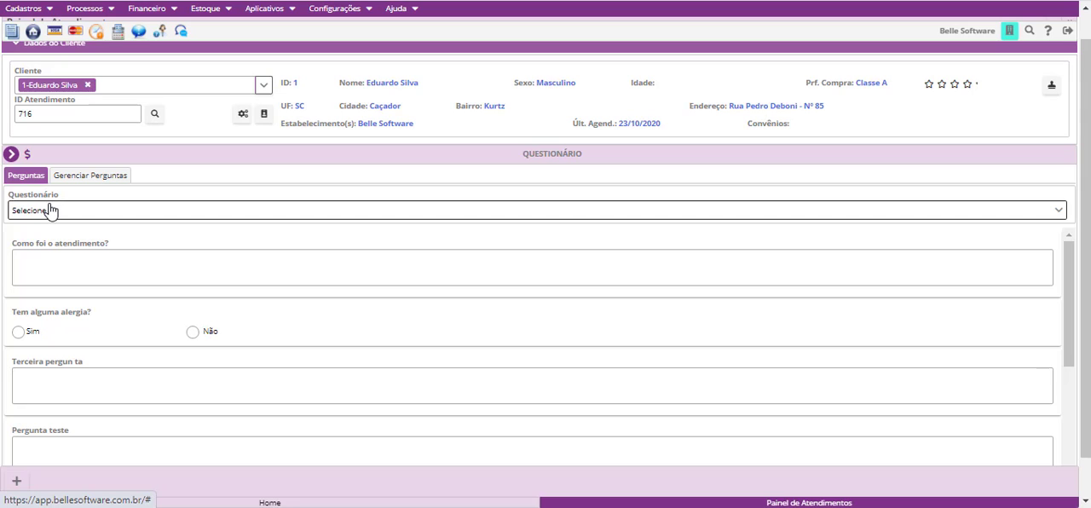
scroll(119, 375, "down", 6)
scroll(119, 383, "down", 2)
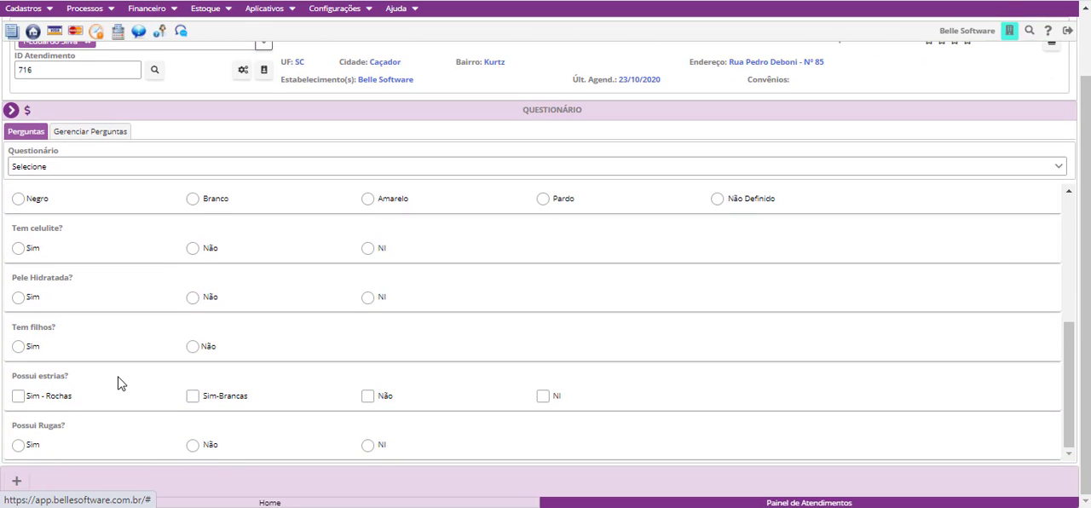
scroll(120, 383, "up", 8)
scroll(117, 273, "up", 2)
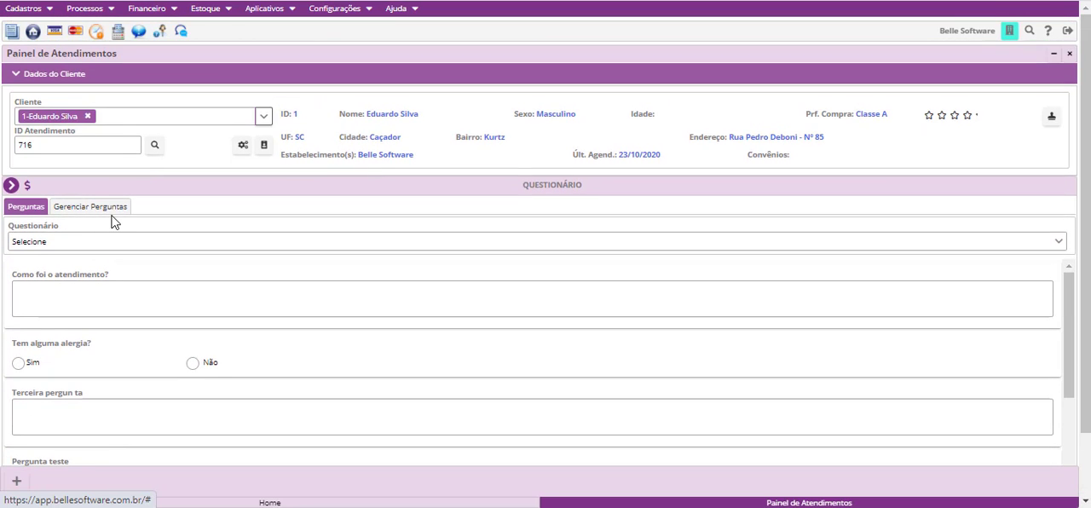
- Start a new question in Gerenciar Perguntas, view the list of registered questionnaires, and return to the question form
left_click(114, 207)
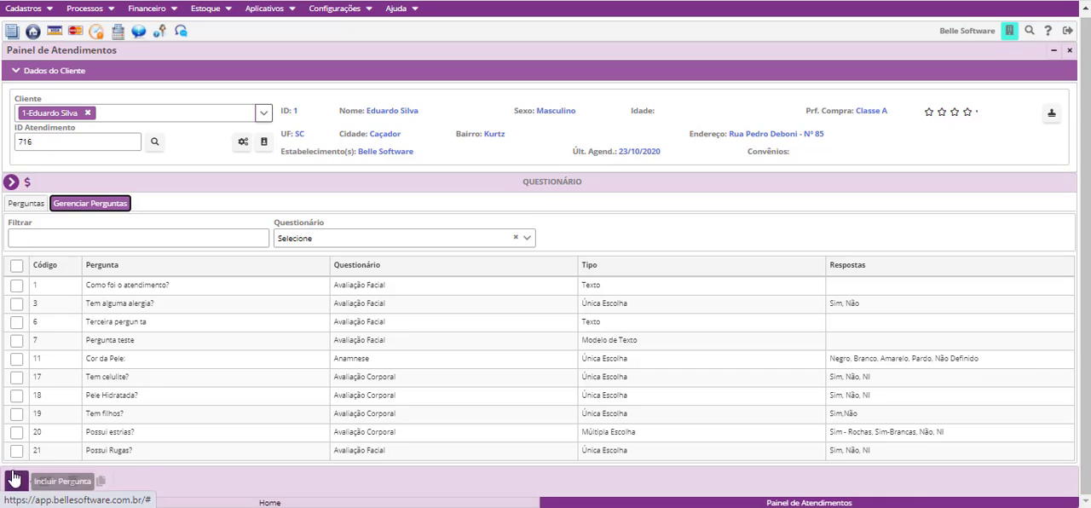
left_click(14, 482)
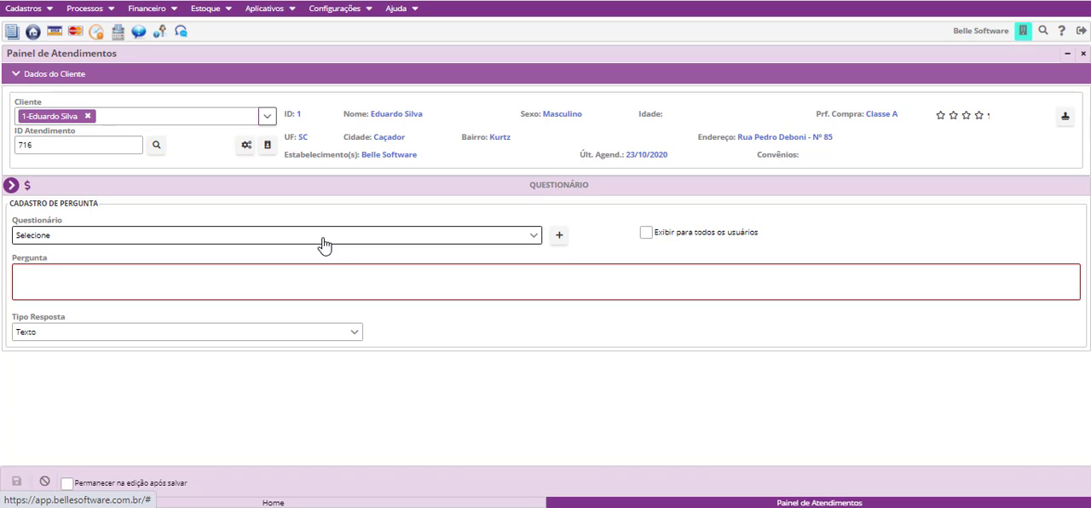
left_click(558, 237)
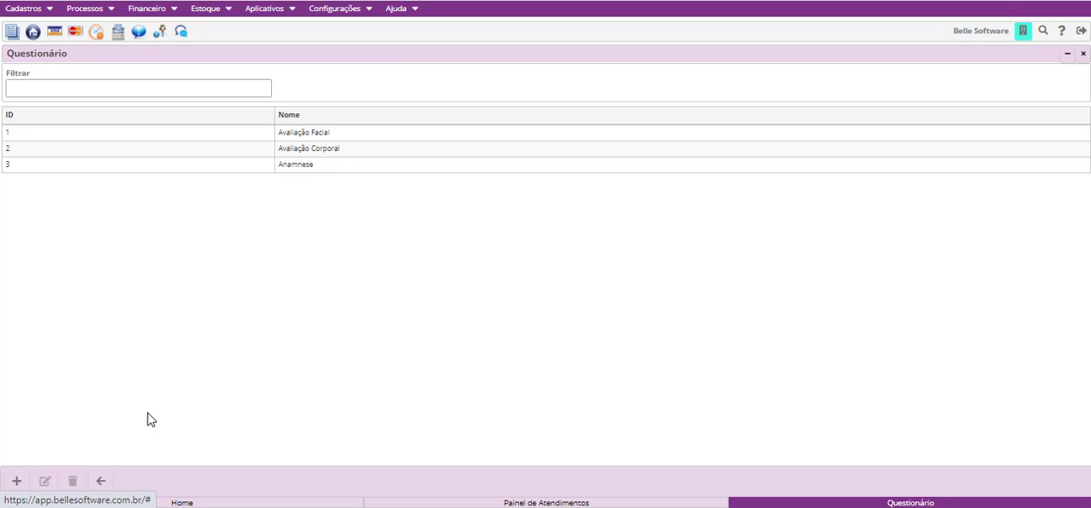
left_click(102, 483)
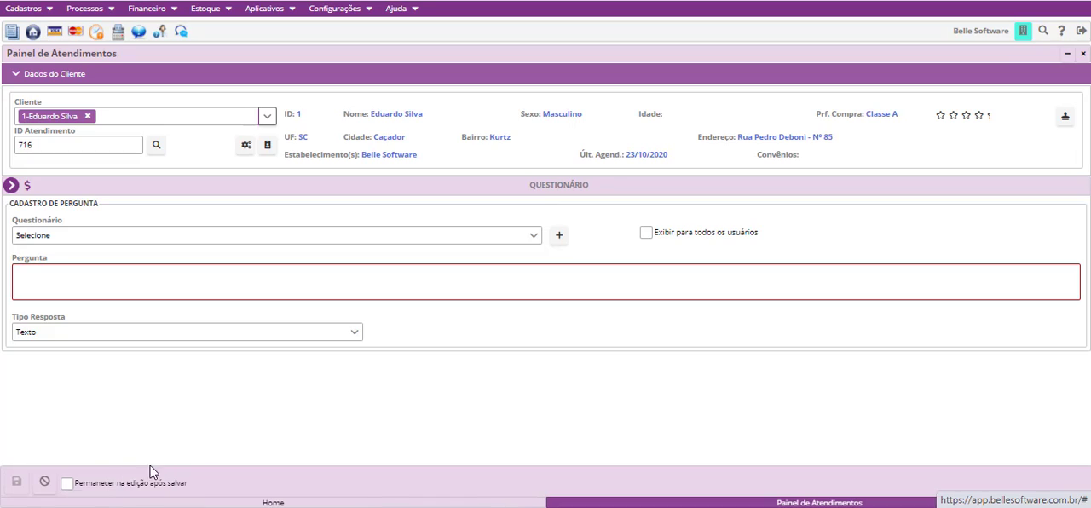
- Assign the new question to the Avaliação Corporal questionnaire and enter "Tem filhos?" as its text
left_click(495, 243)
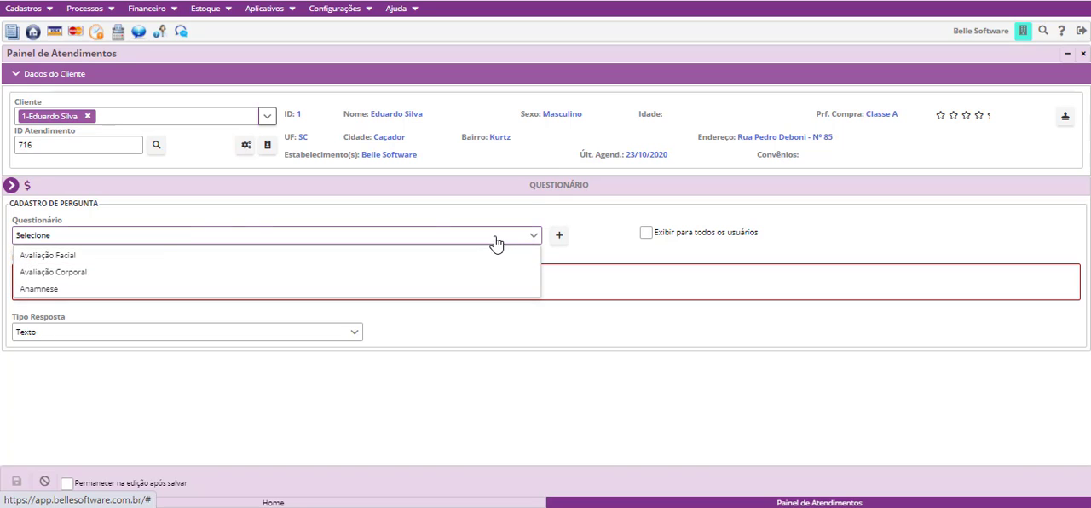
left_click(157, 273)
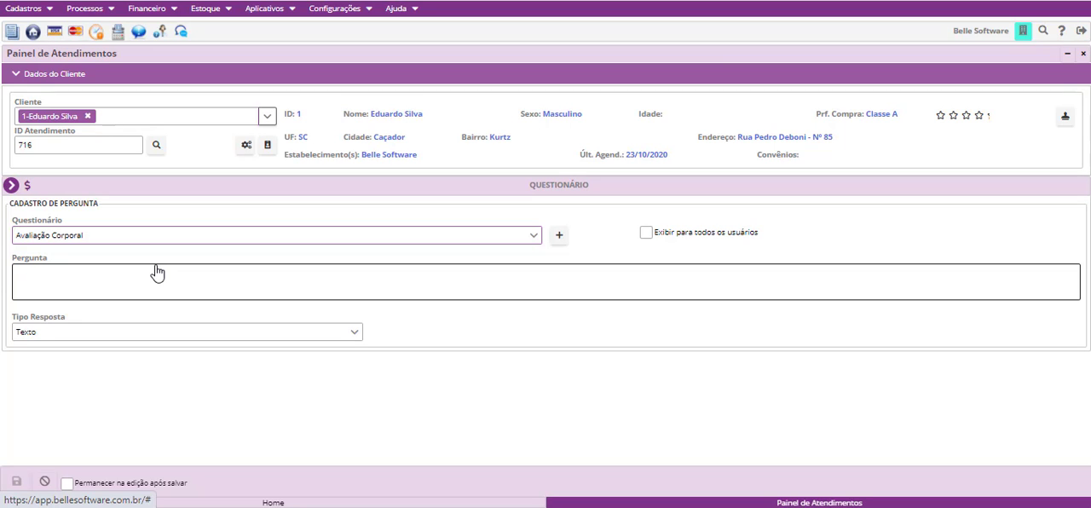
left_click(158, 271)
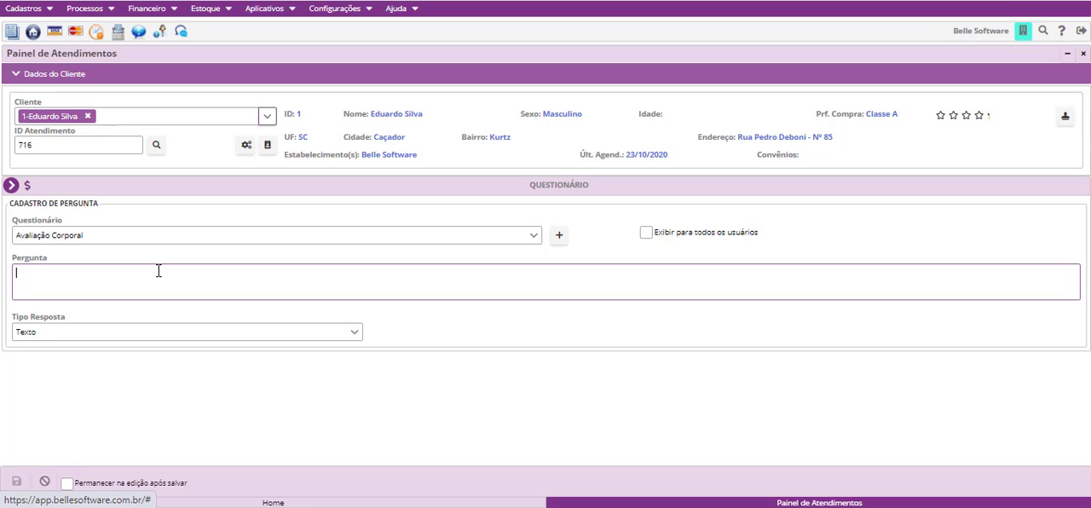
type("Tem filhos?")
- Try Modelo de Texto as the question's answer type, and set it to Única Escolha
left_click(164, 333)
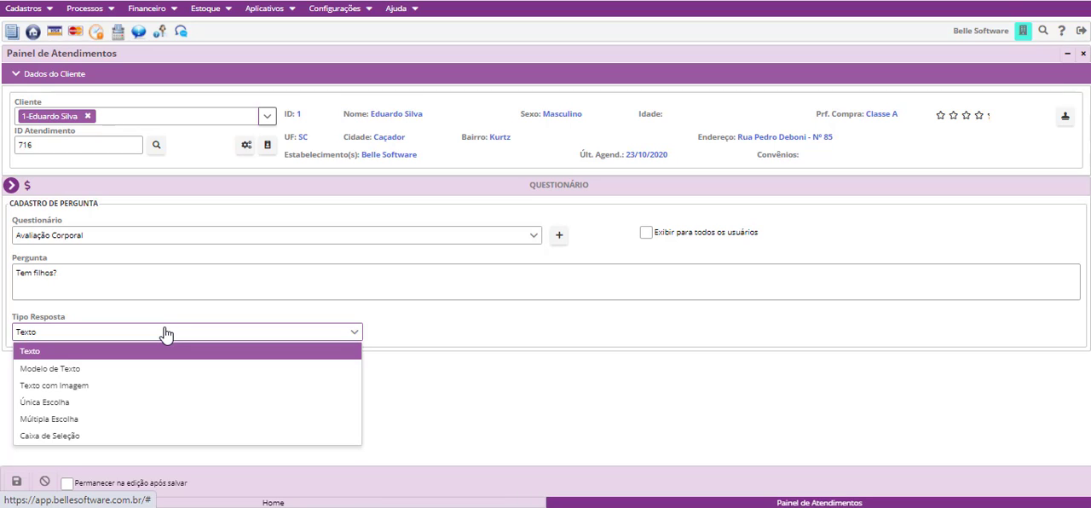
left_click(193, 377)
left_click(231, 336)
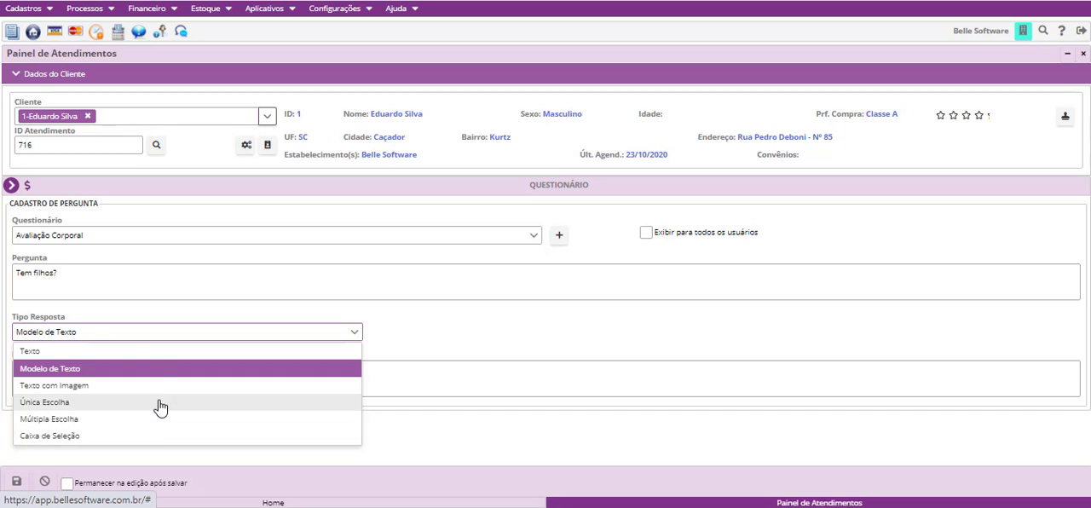
left_click(124, 337)
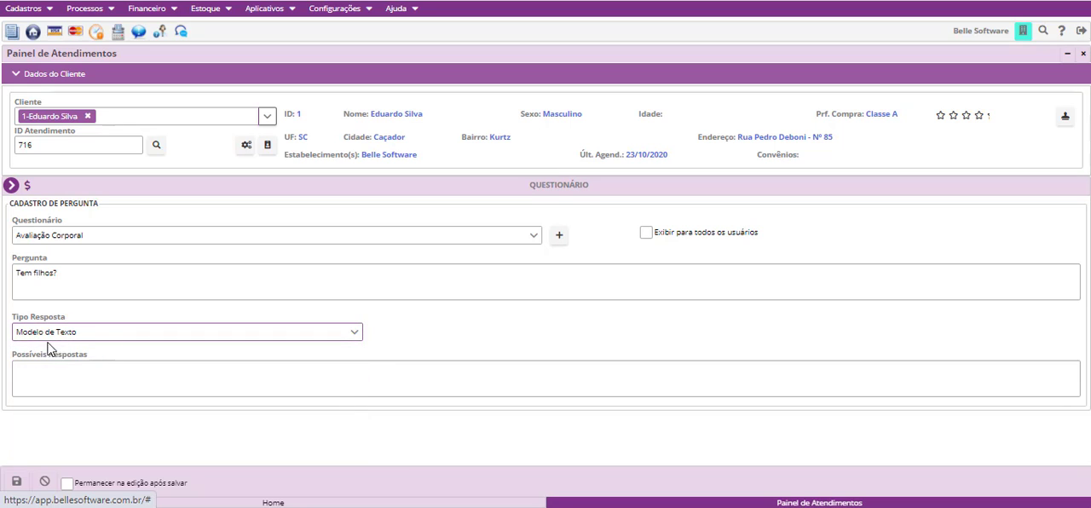
left_click(99, 334)
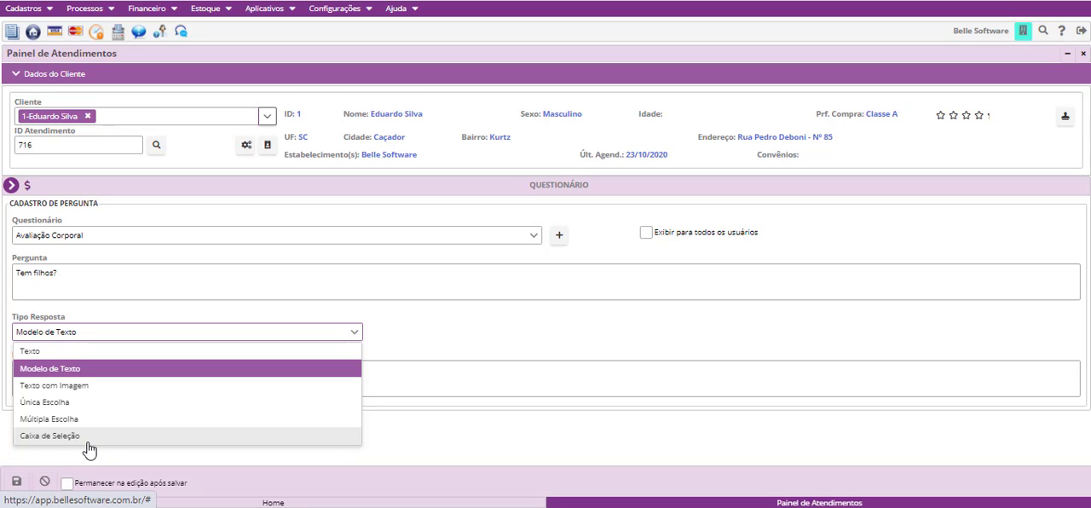
left_click(99, 402)
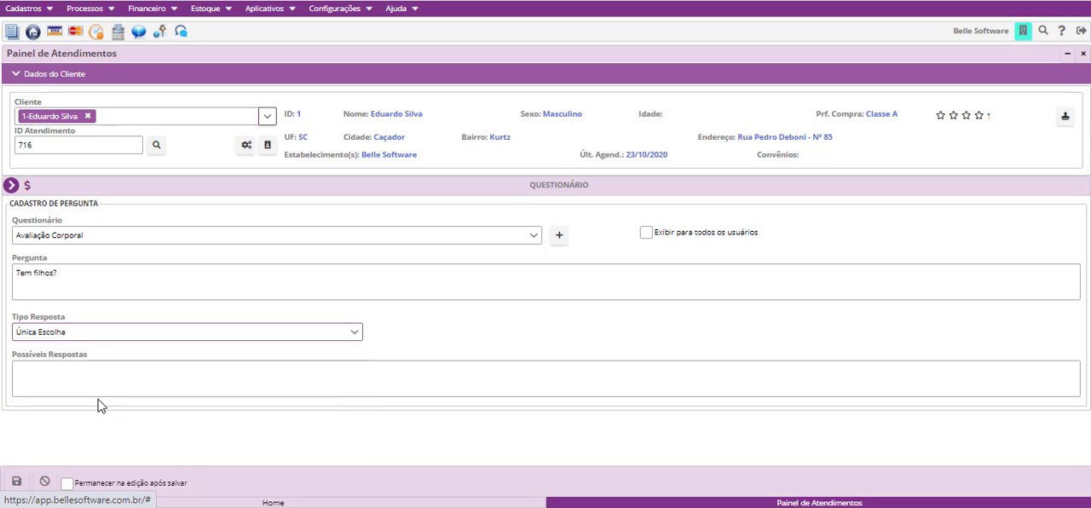
- Enter "Siim,Não" as the possible answers and save the question
left_click(138, 370)
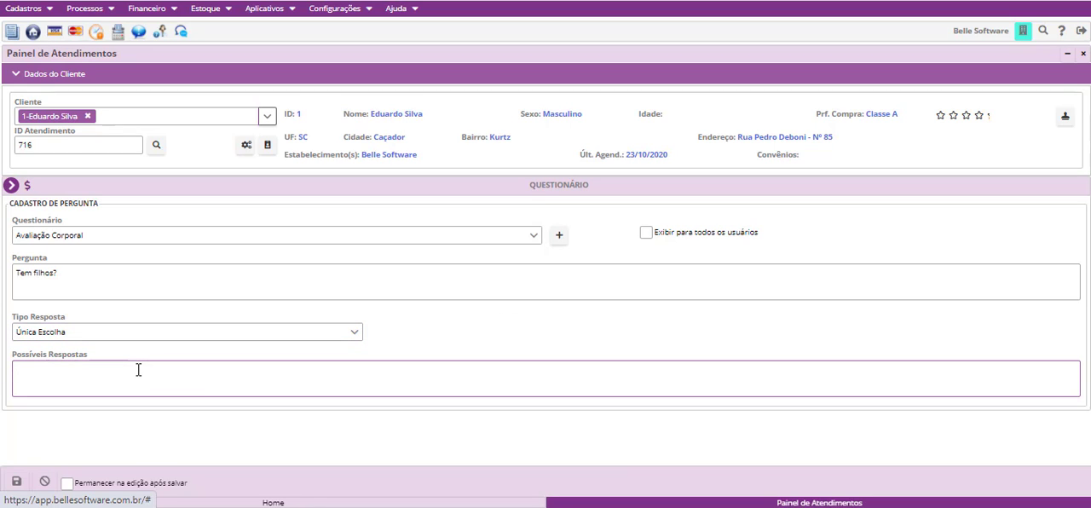
type("Sim")
key("BackSpace")
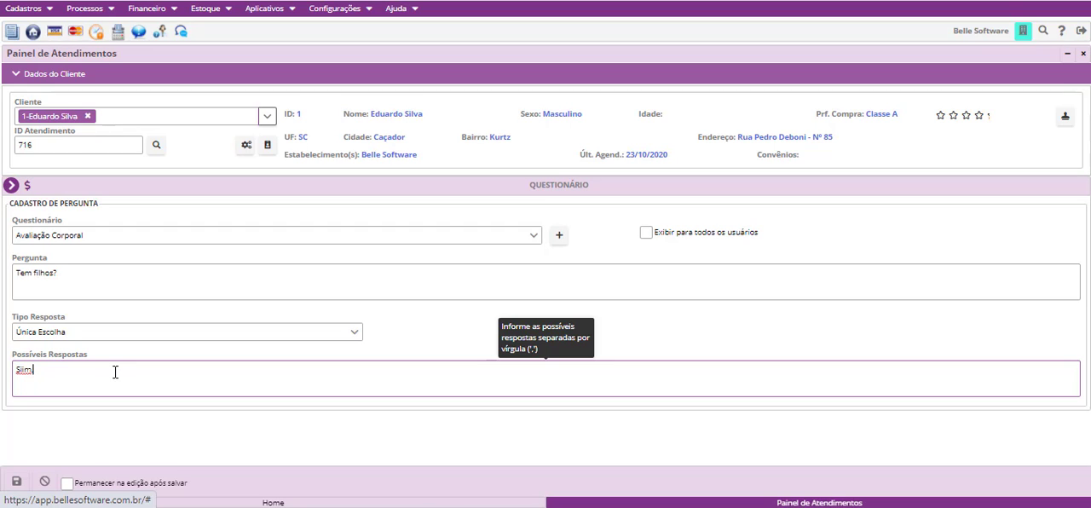
type(",")
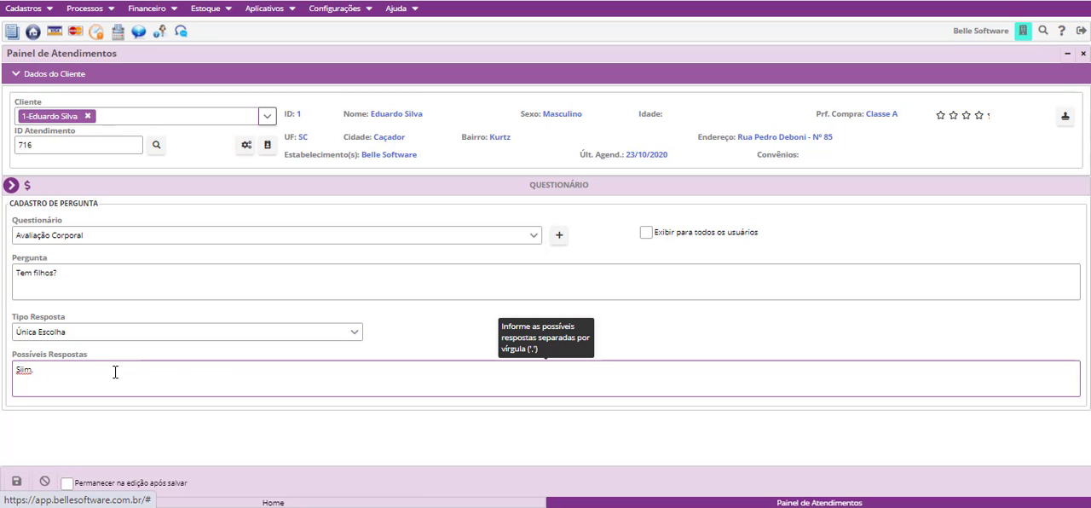
type("Não")
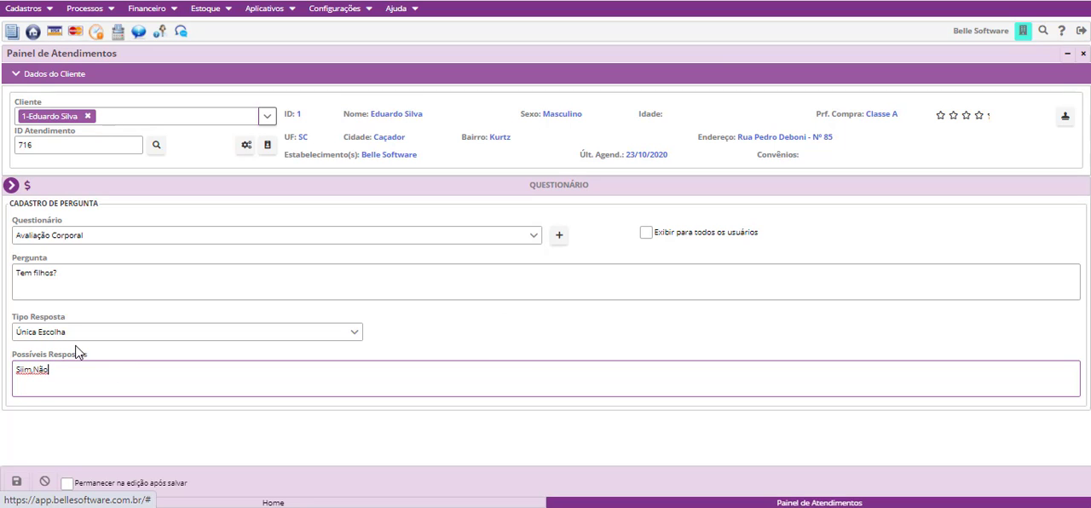
left_click(15, 481)
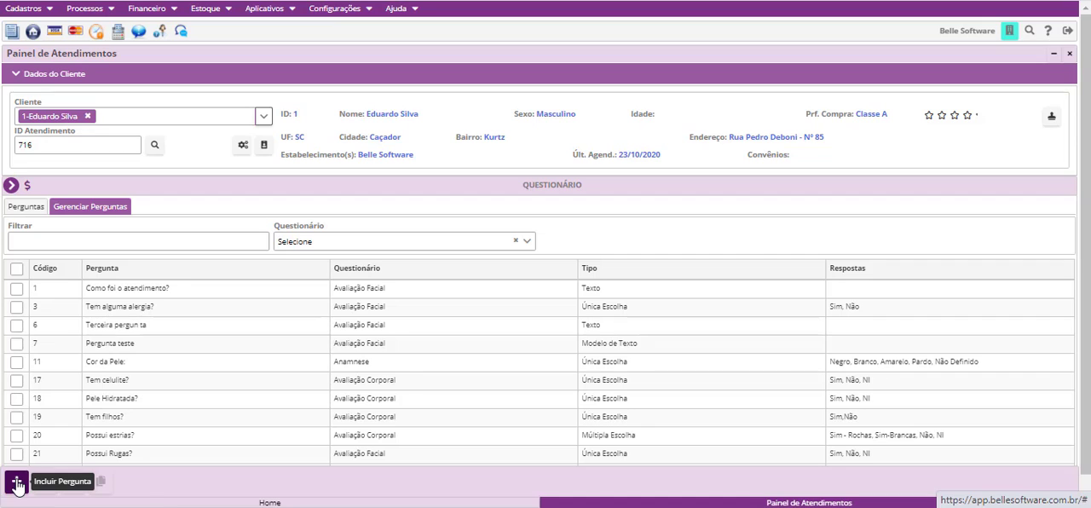
- Mark question 22 "Tem filhos?", view the available users in Replicar Perguntas, and close the dialog without replicating
scroll(409, 392, "down", 1)
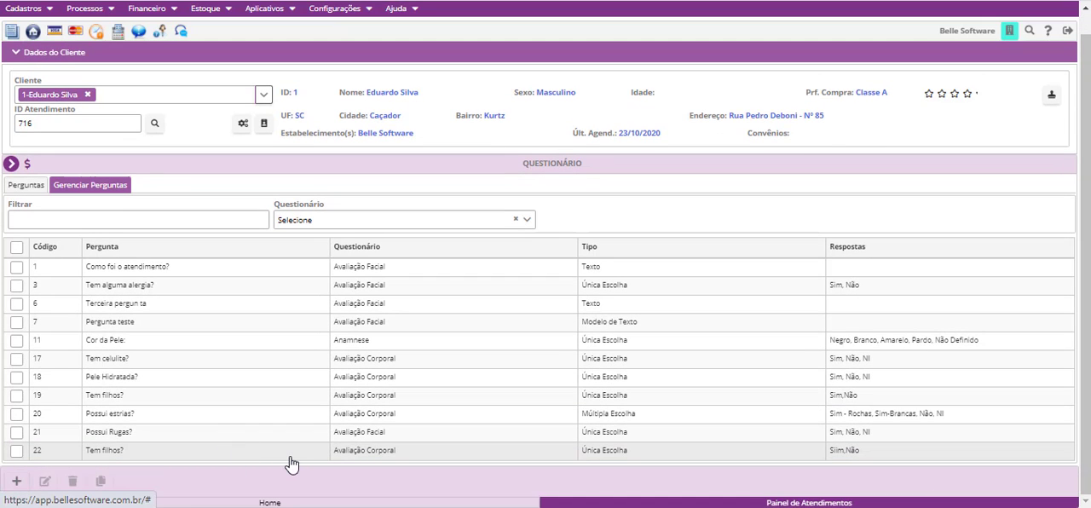
left_click(117, 457)
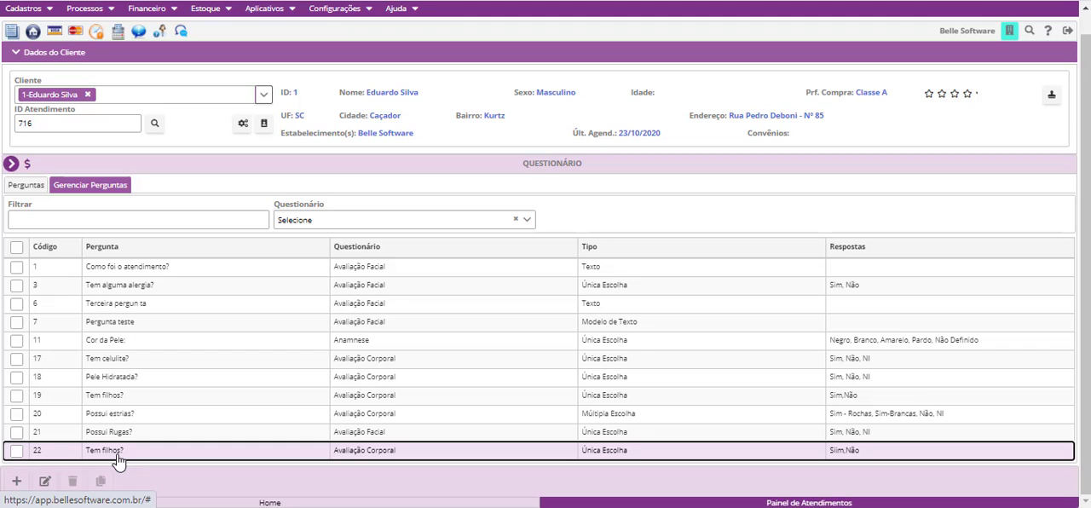
left_click(17, 453)
left_click(16, 452)
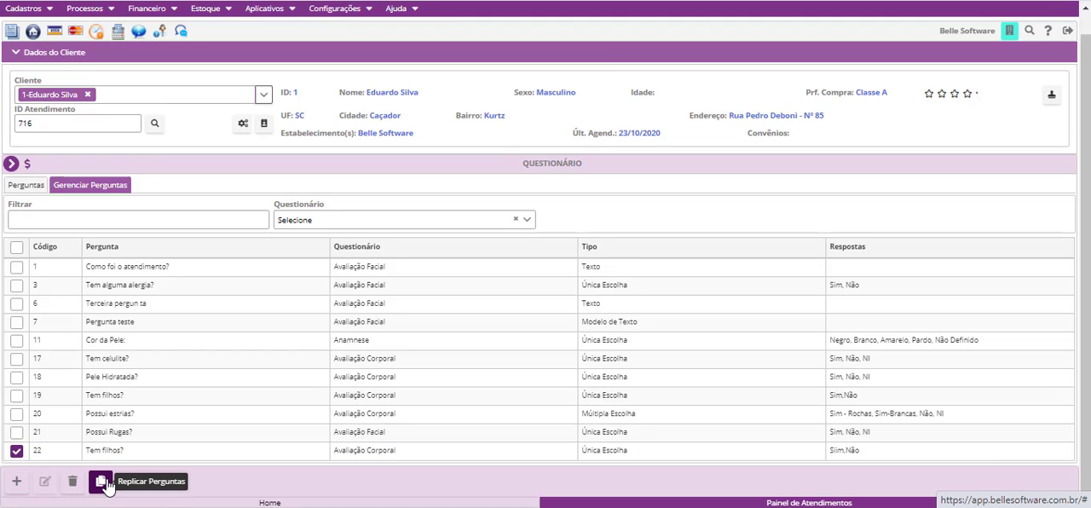
left_click(101, 483)
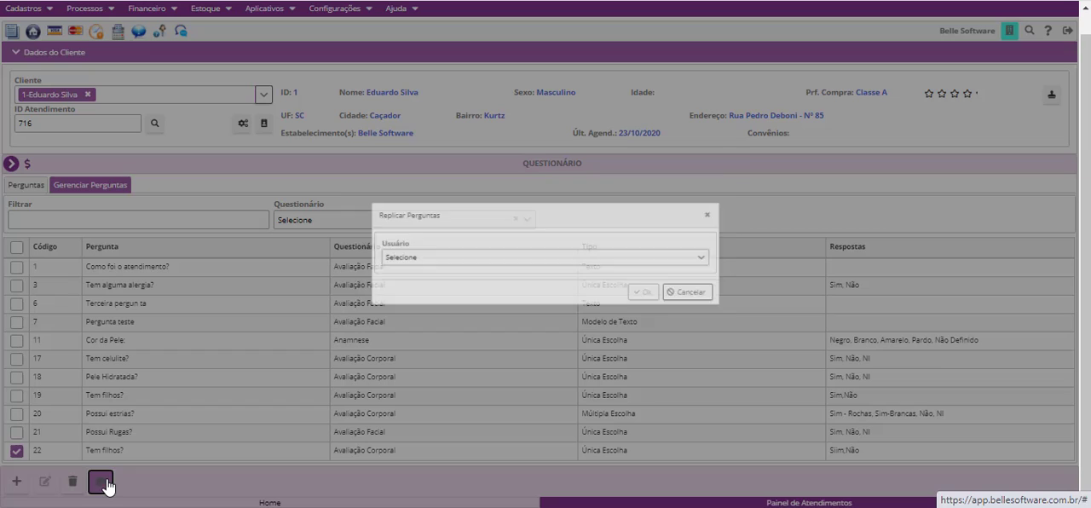
left_click(510, 265)
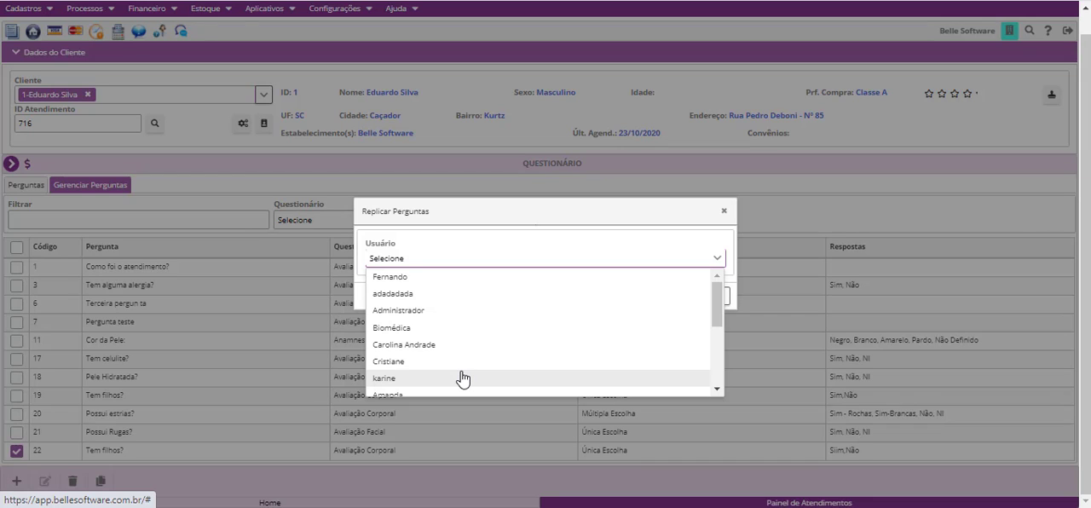
left_click(724, 213)
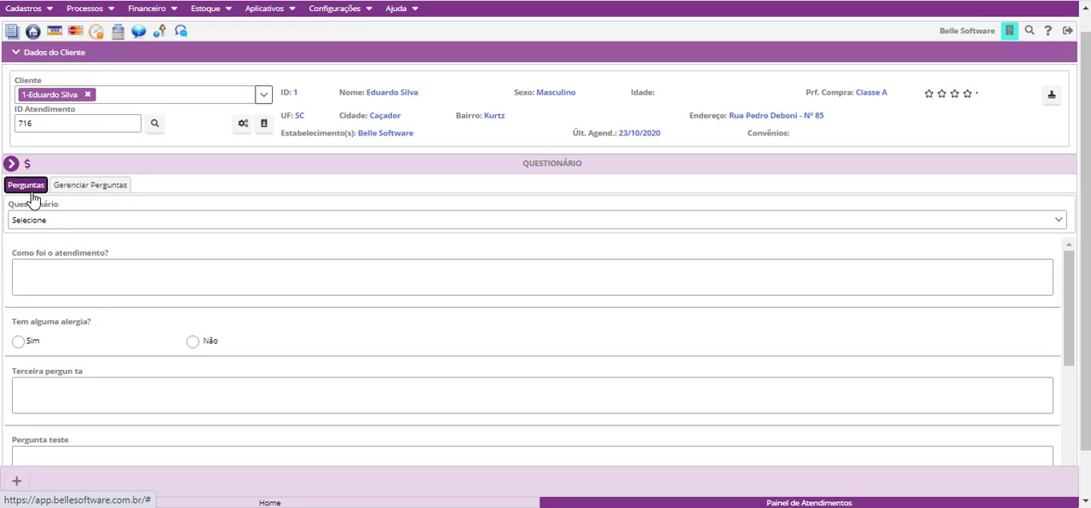
- Show the Avaliação Corporal questionnaire in Perguntas and answer "Siim" to its last "Tem filhos?" question
scroll(139, 290, "down", 3)
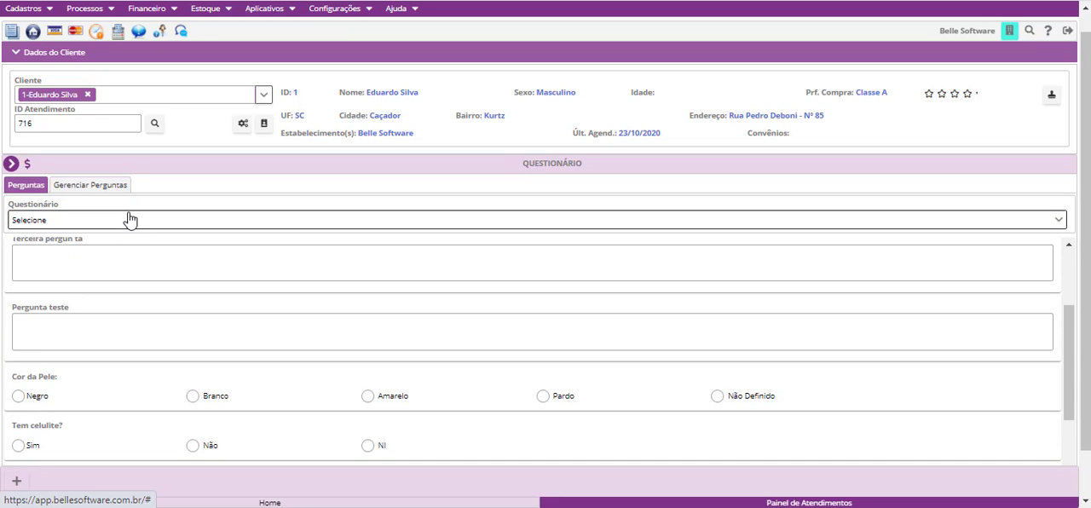
left_click(131, 220)
left_click(51, 258)
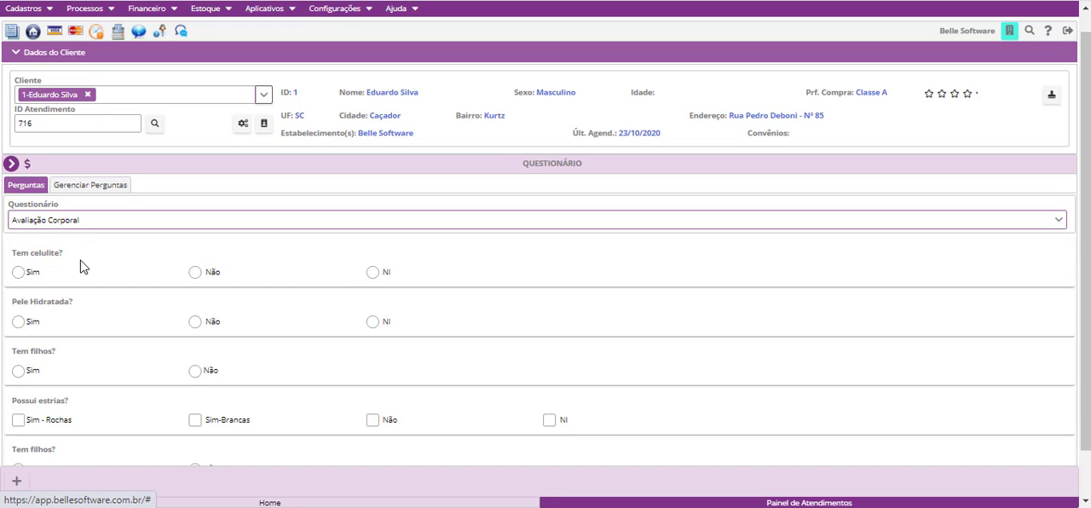
scroll(80, 294, "down", 1)
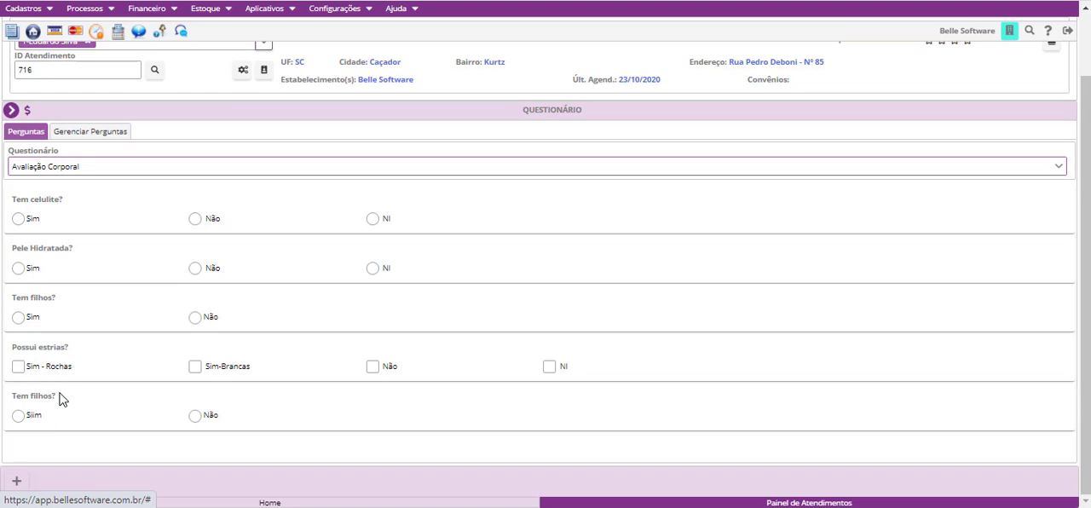
left_click(18, 417)
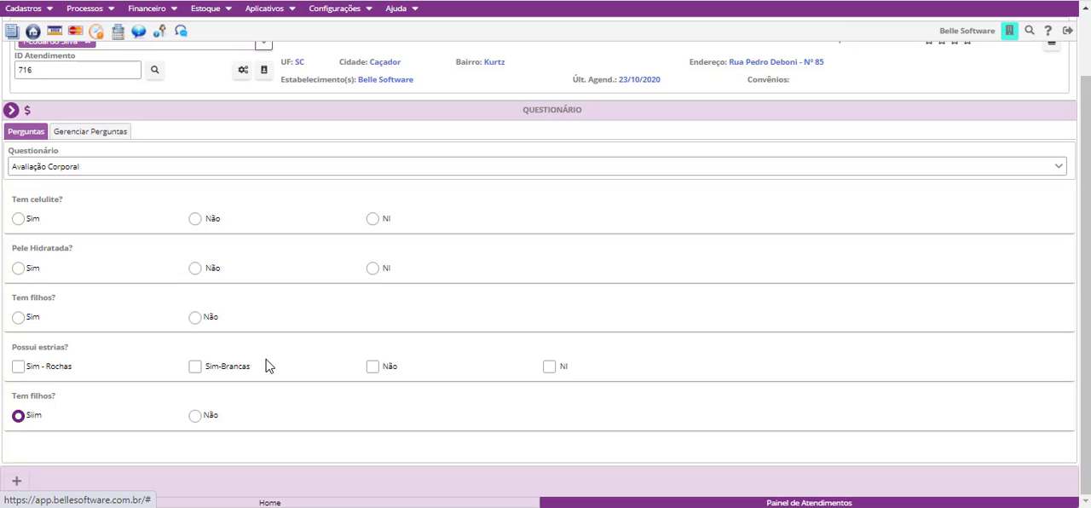
- Open the Perimetria module for the client
left_click(11, 111)
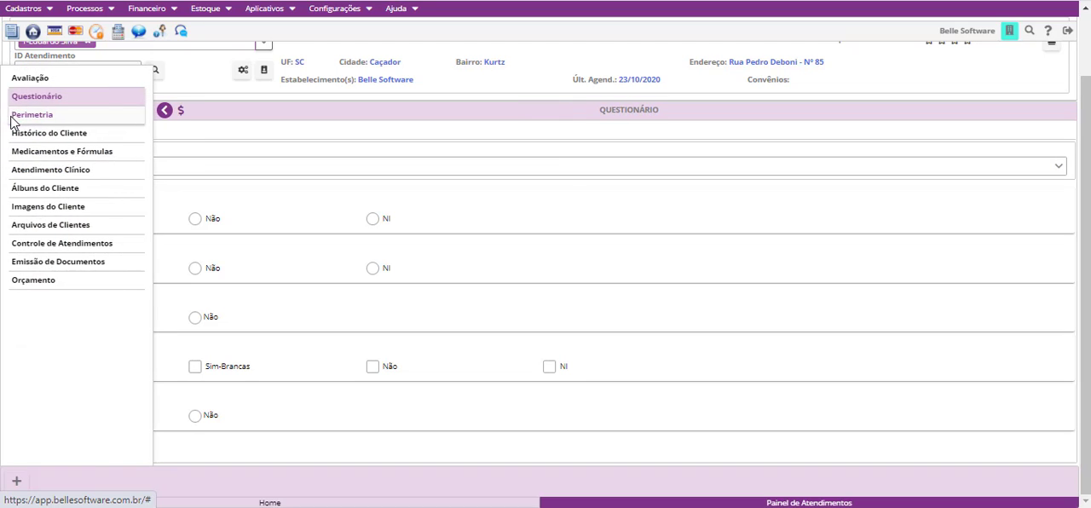
left_click(50, 119)
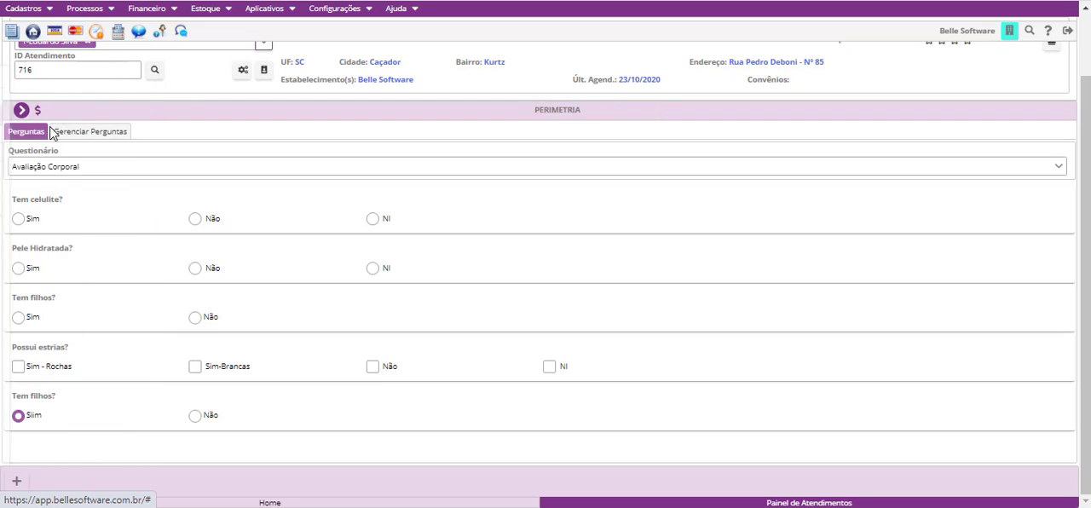
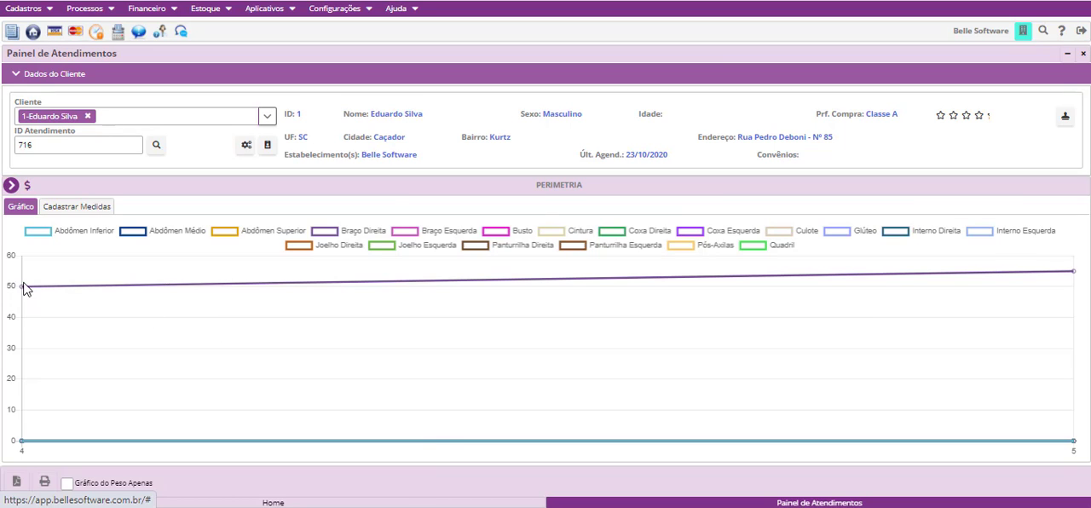
- Add a new measurement record for the client in Perimetria and set Peso to 60,00 kg
mouse_move(22, 294)
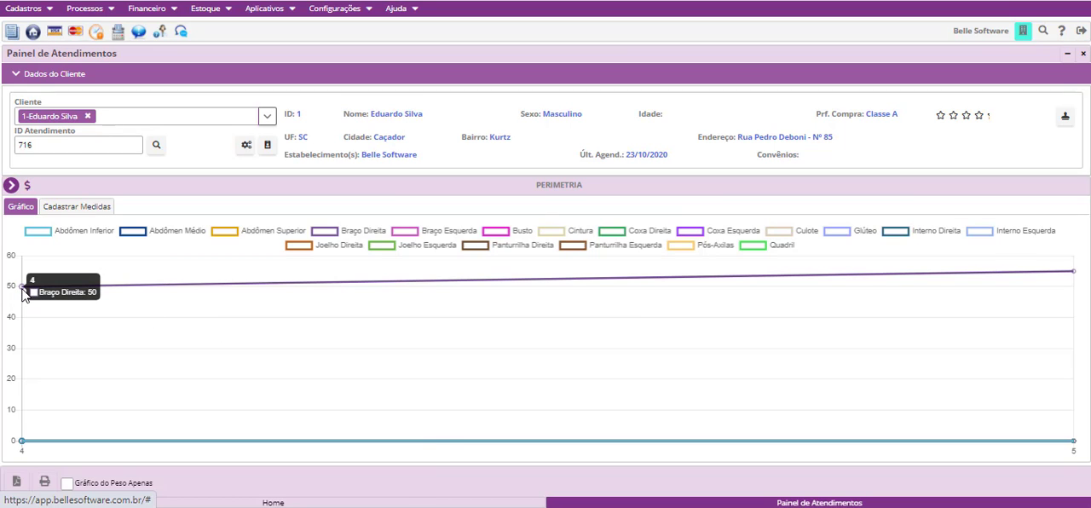
mouse_move(1074, 273)
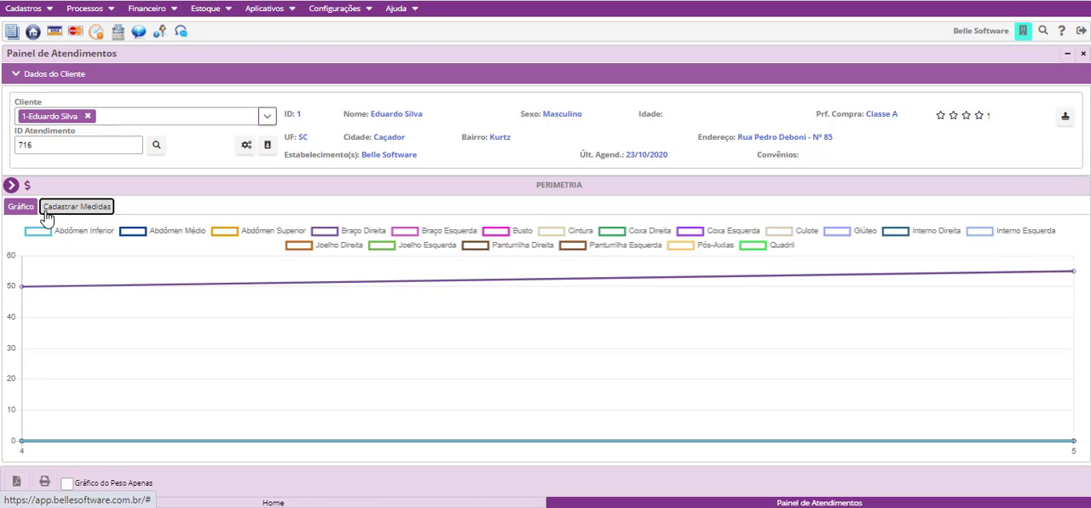
left_click(76, 206)
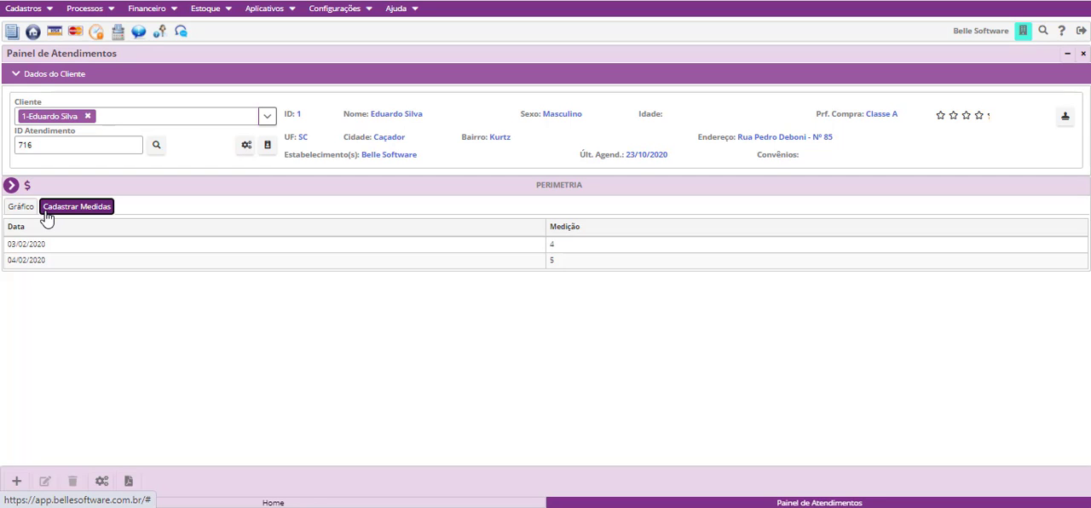
left_click(15, 483)
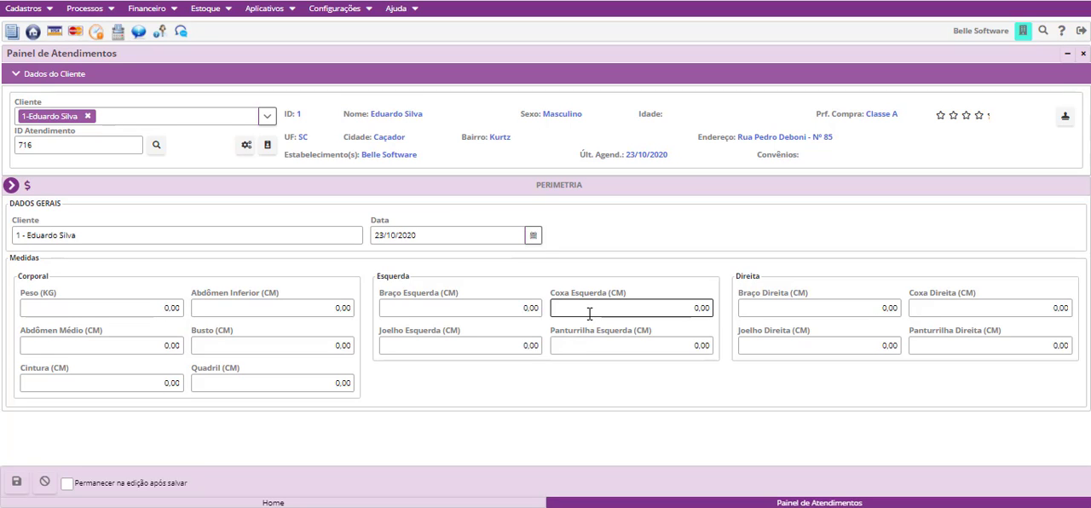
left_click(165, 308)
key("BackSpace")
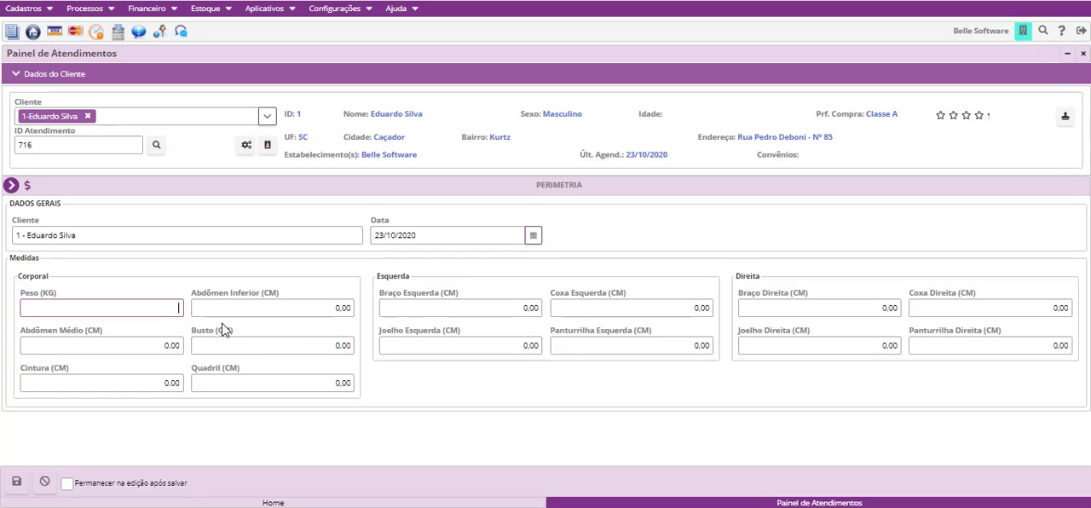
type("60,00")
- Set Quadril to 80,00 cm and Cintura to 60,00 cm in the new measurement
left_click(271, 381)
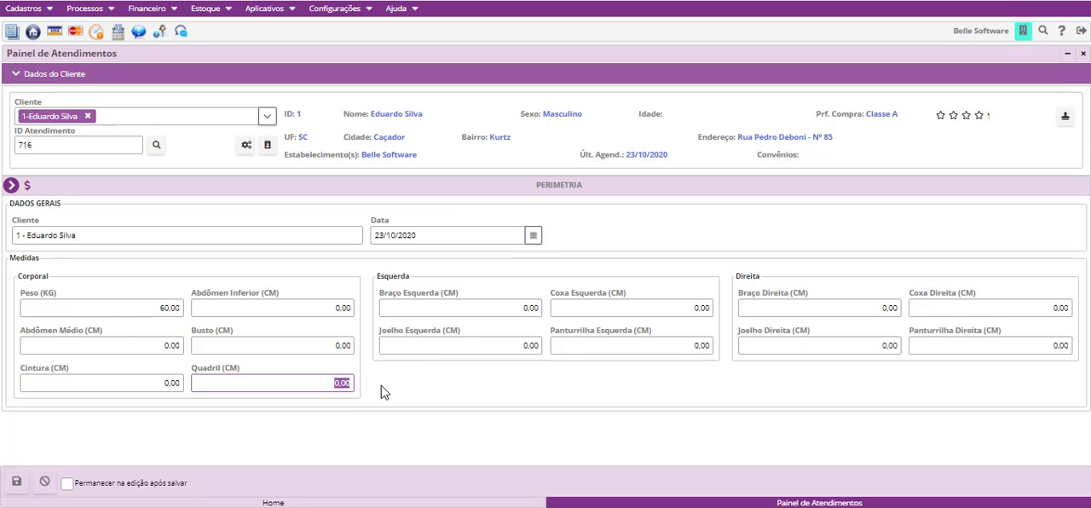
type("80,00")
left_click(150, 386)
type("6")
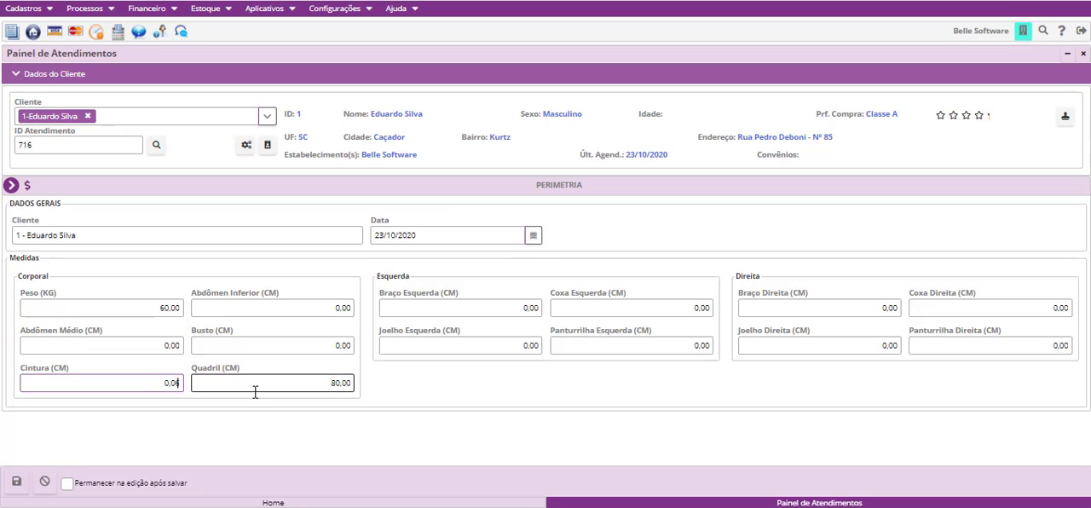
type("0,0")
- Set Busto to 90,00 cm and save the measurement
left_click(312, 345)
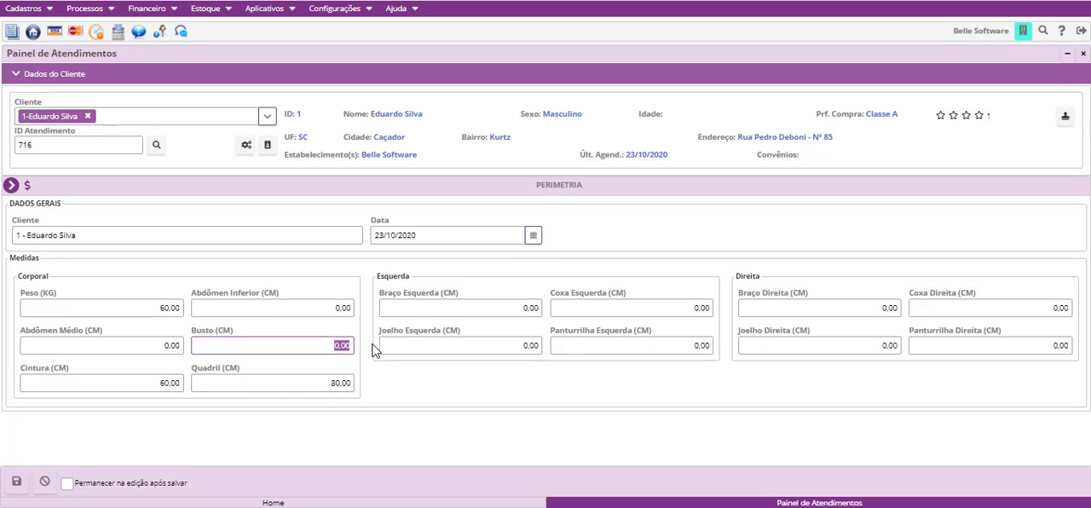
type("9000")
left_click(16, 484)
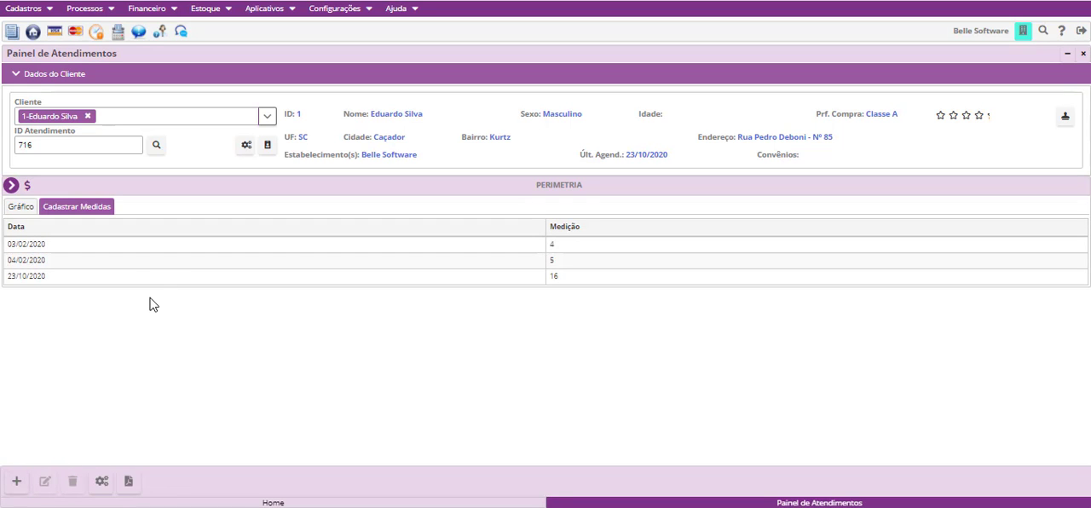
- View the Perimetria graph of all measurements, and switch it to show only the weight curve
left_click(28, 210)
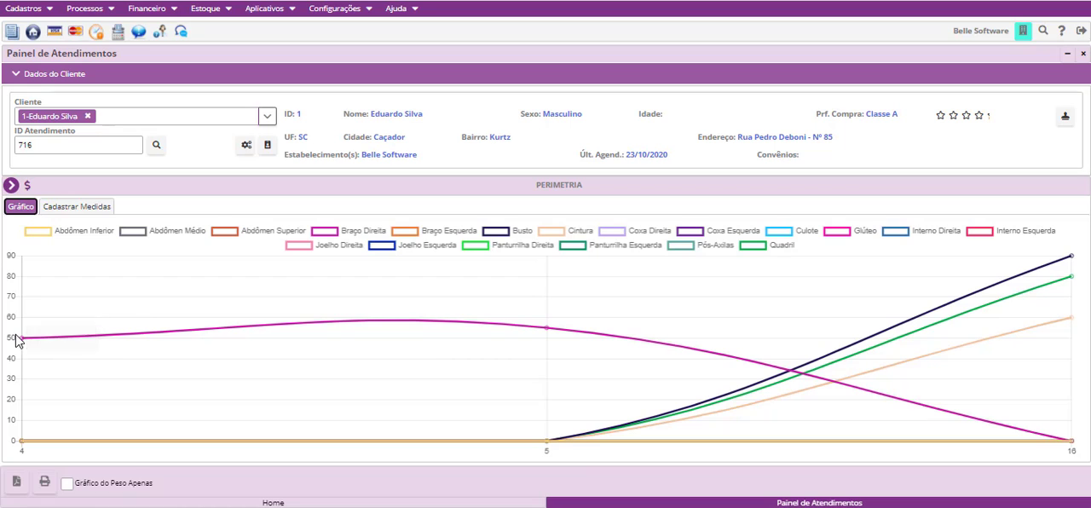
mouse_move(23, 341)
mouse_move(548, 443)
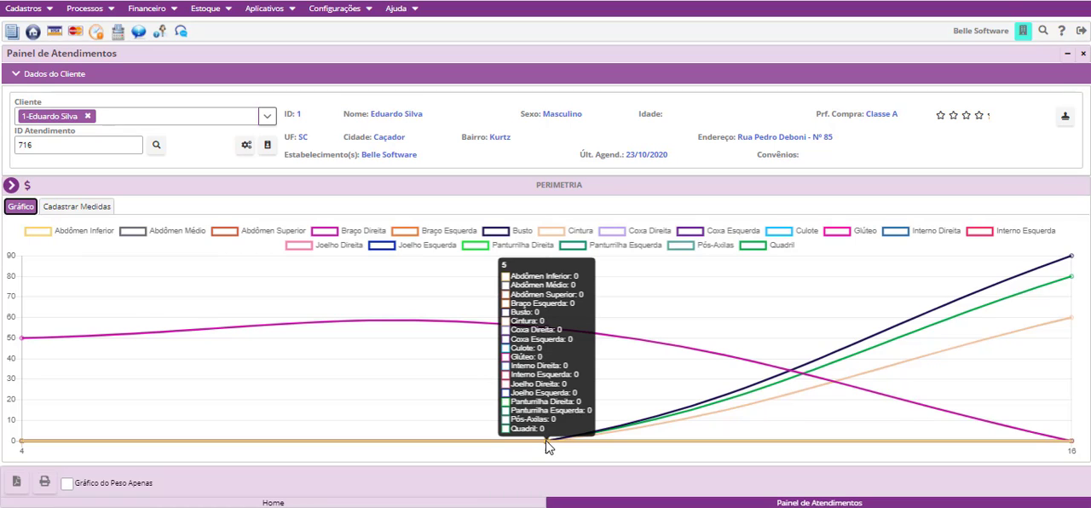
left_click(66, 487)
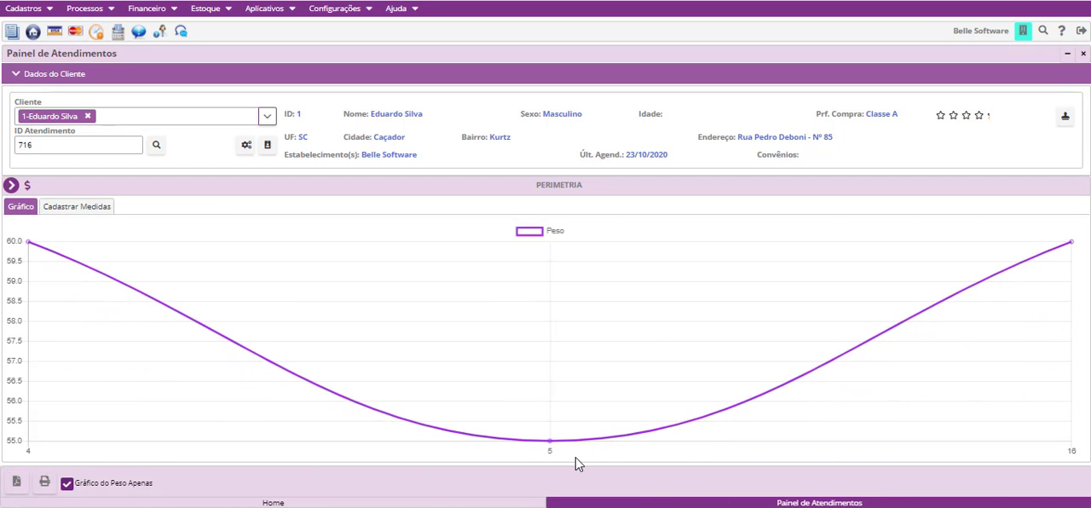
mouse_move(30, 246)
mouse_move(1072, 249)
- Review the configurable Perimetria measures, including the name and area options of Joelho Direita, and close the configuration with the settings unchanged
left_click(83, 213)
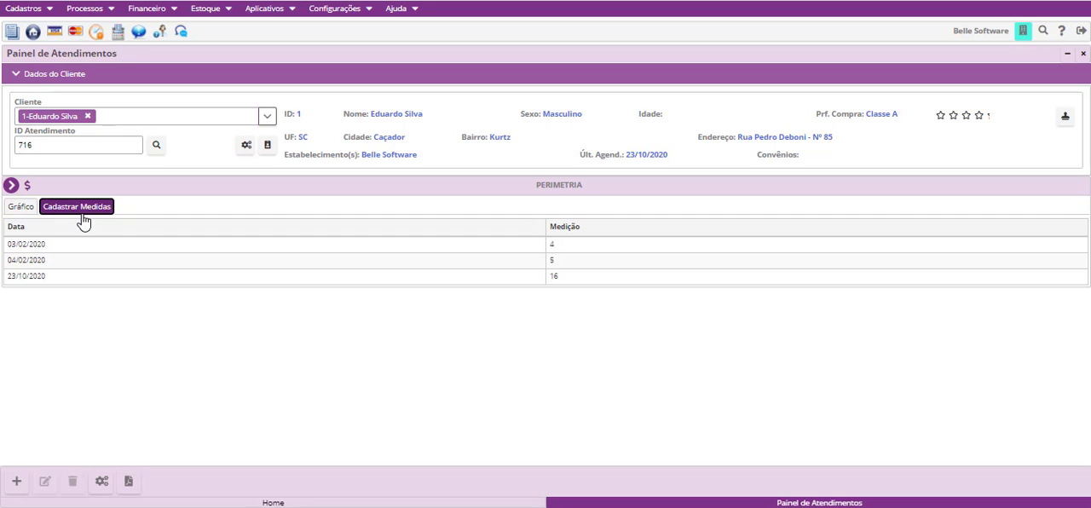
left_click(103, 482)
scroll(704, 344, "down", 1)
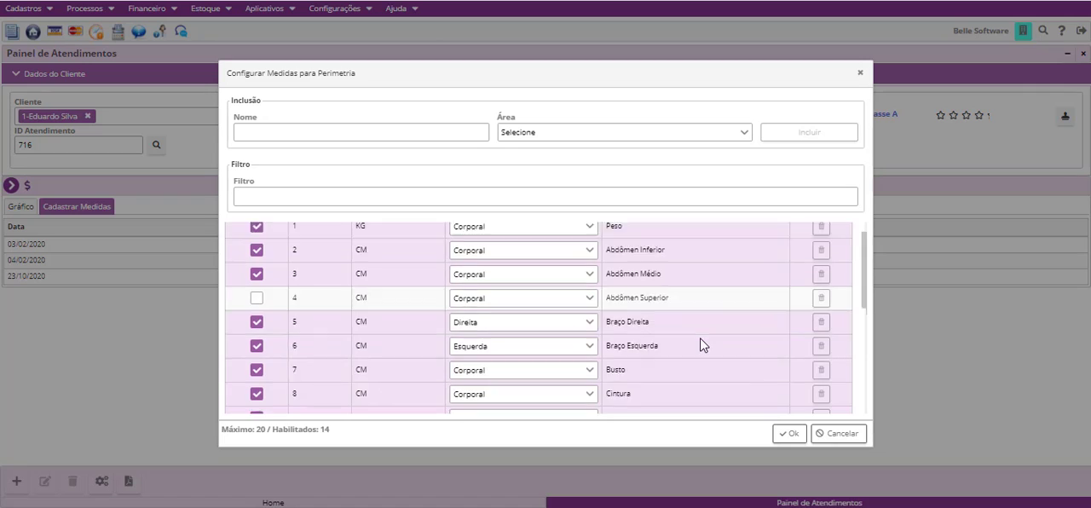
scroll(704, 345, "down", 3)
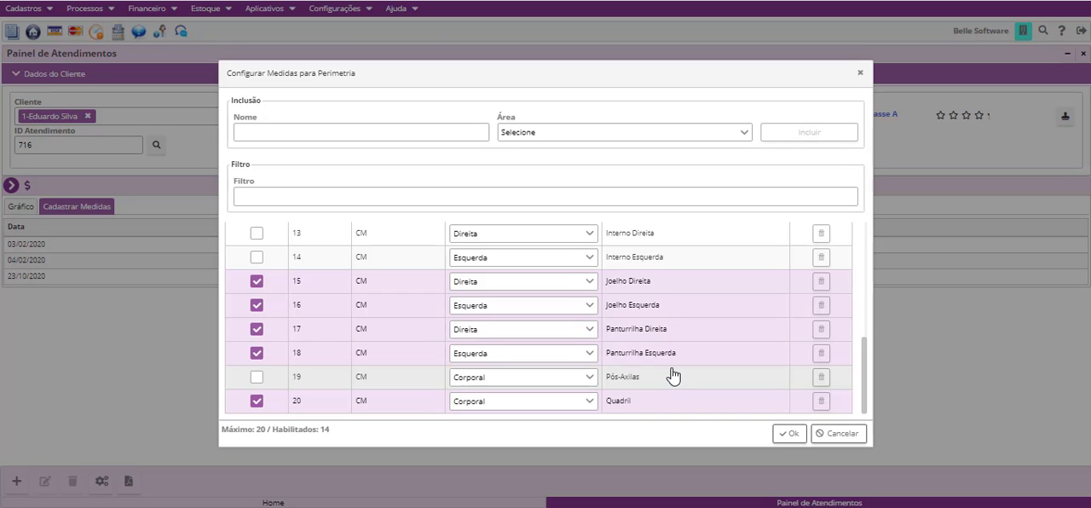
left_click(701, 283)
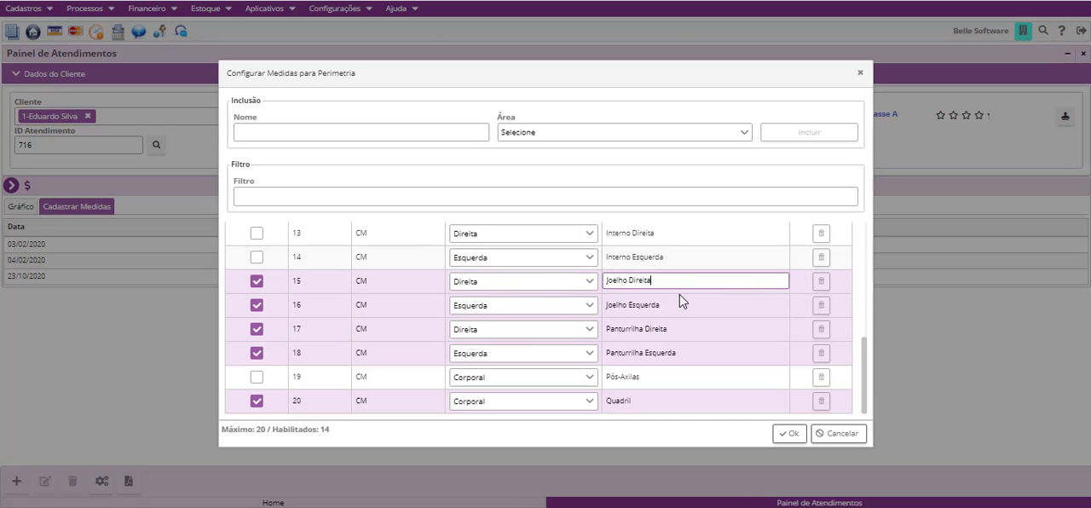
left_click(479, 281)
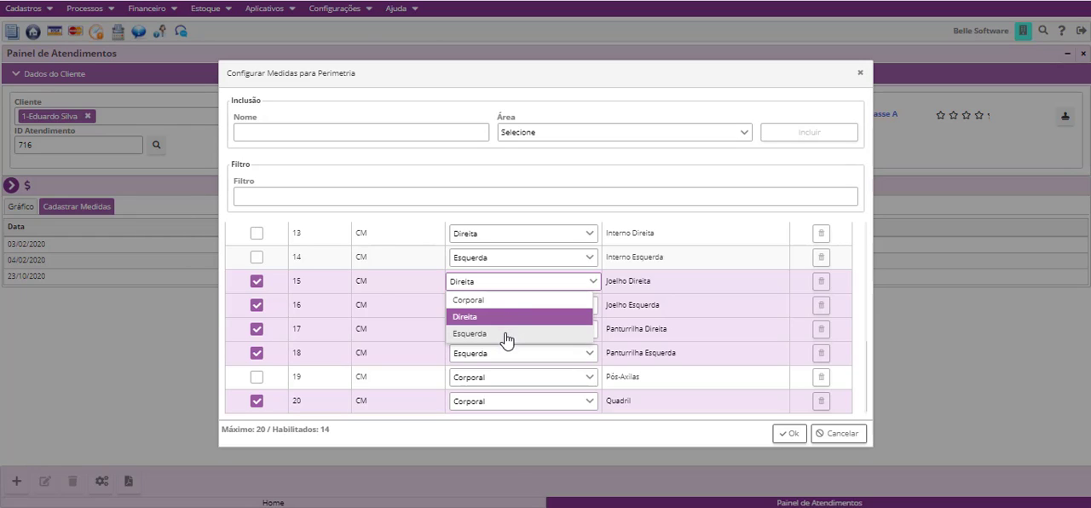
left_click(378, 284)
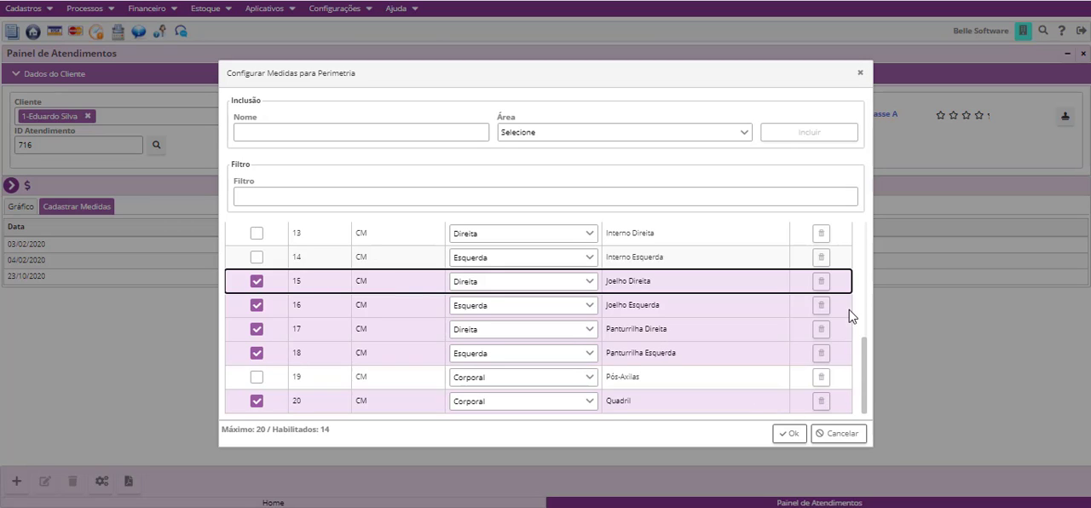
scroll(852, 302, "up", 3)
scroll(818, 256, "up", 3)
scroll(816, 358, "down", 6)
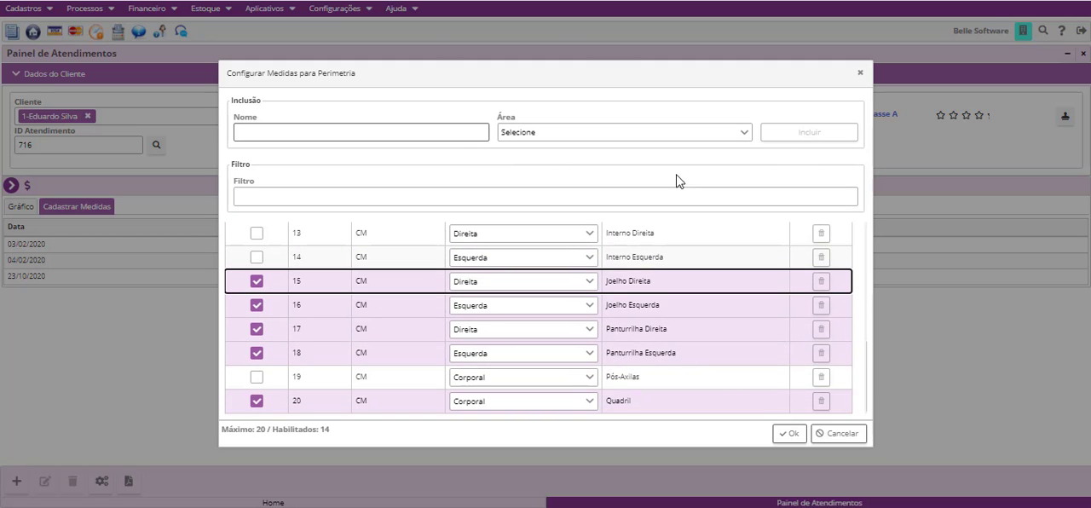
left_click(788, 434)
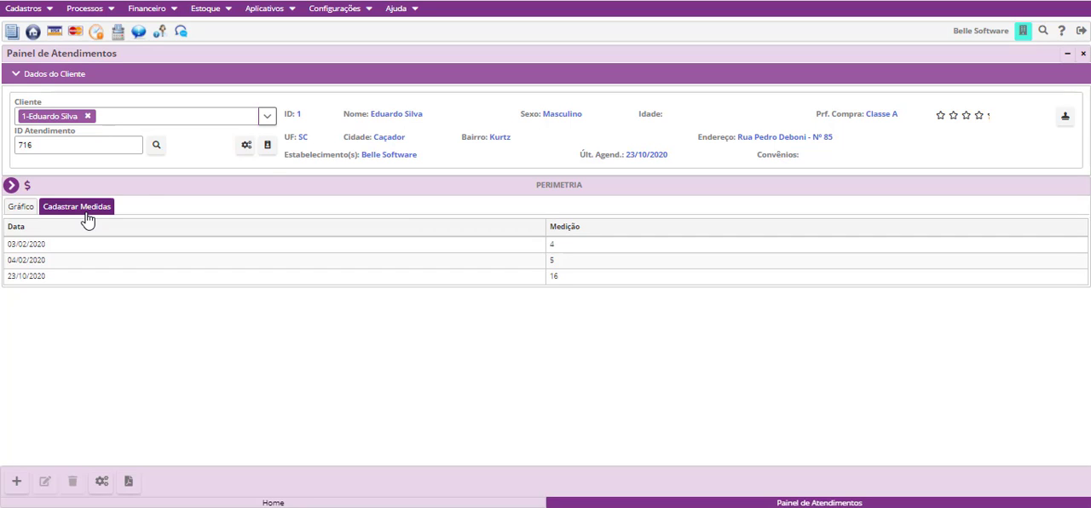
- Open the client's Histórico do Cliente and expand the 31/01/2020 appointment in the timeline
left_click(11, 185)
left_click(60, 135)
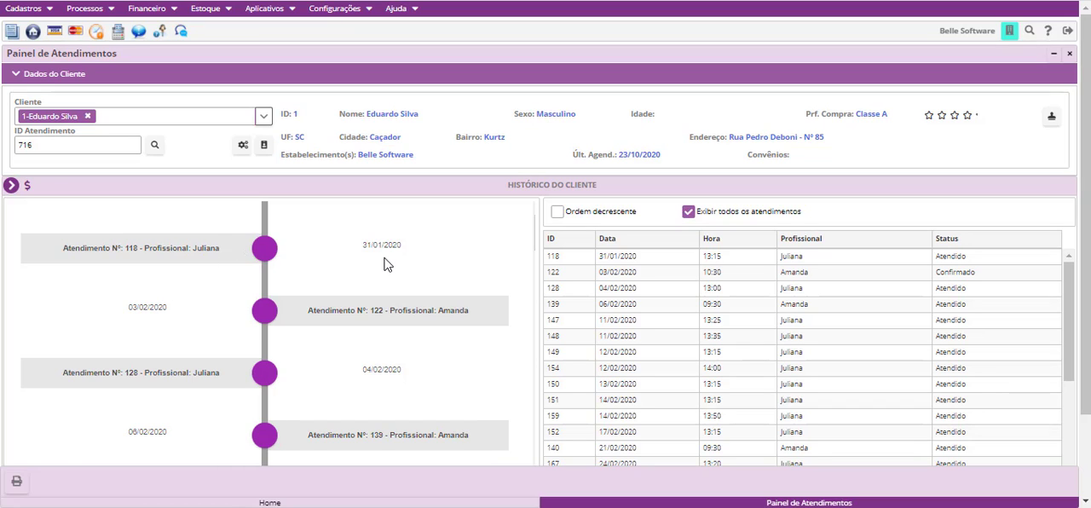
left_click(258, 252)
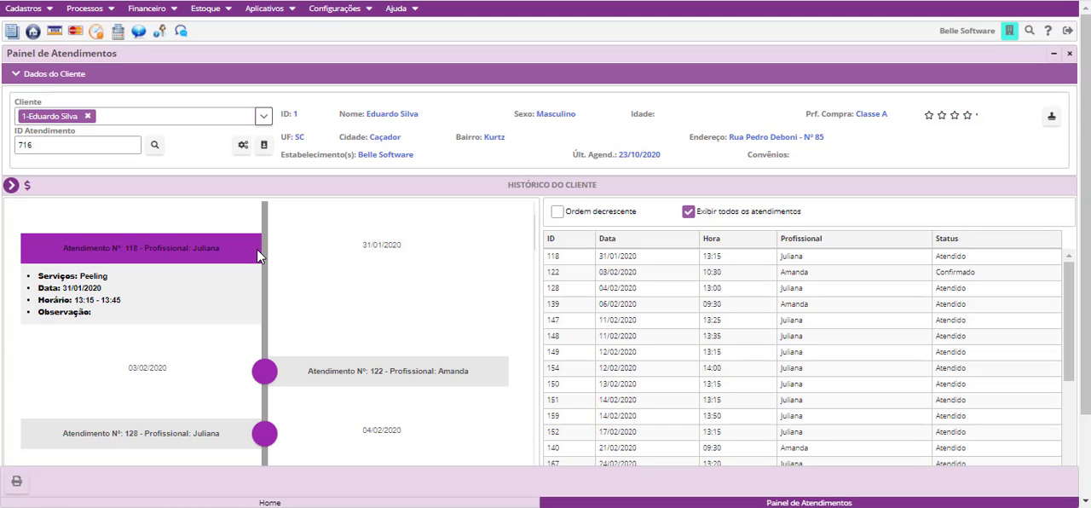
- Examine the evaluations, body drawing and questionnaire answers of the 23/10/2020 appointment in the timeline, and collapse it
scroll(282, 287, "down", 10)
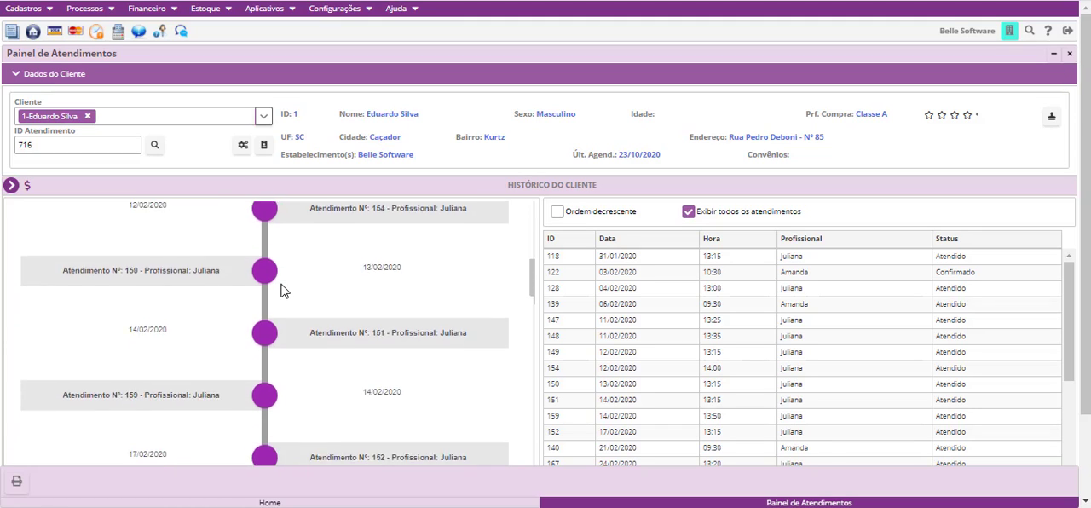
scroll(282, 291, "down", 8)
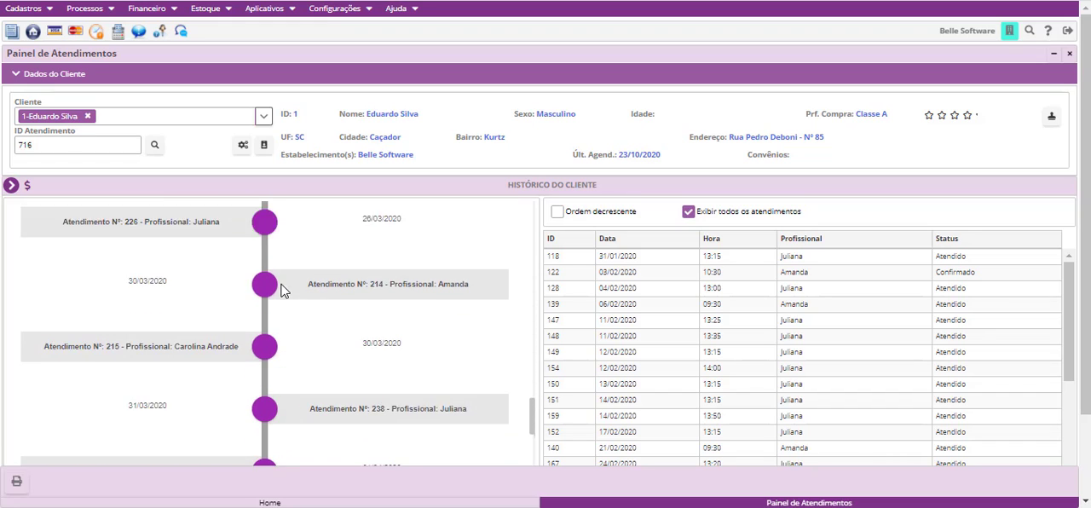
scroll(282, 291, "down", 6)
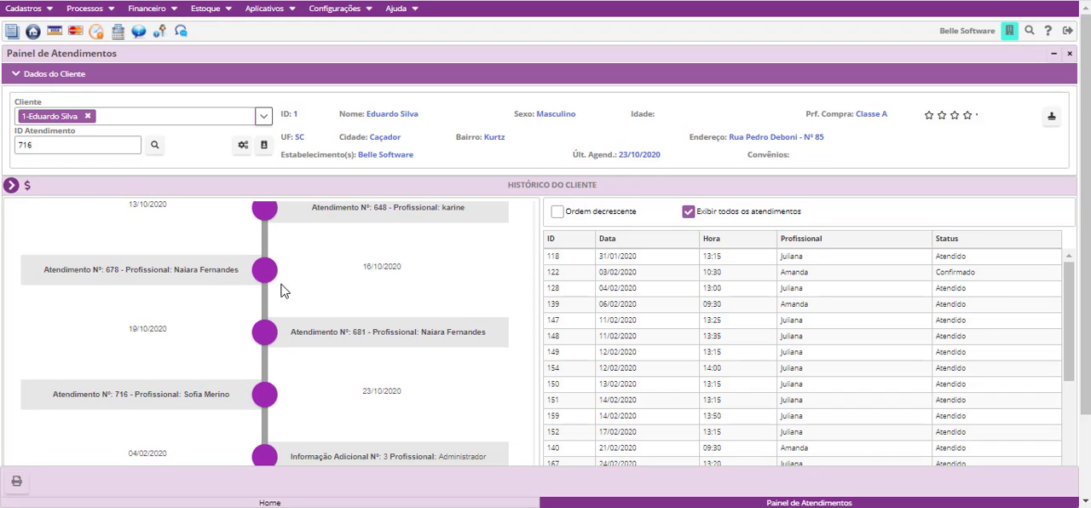
scroll(254, 385, "down", 2)
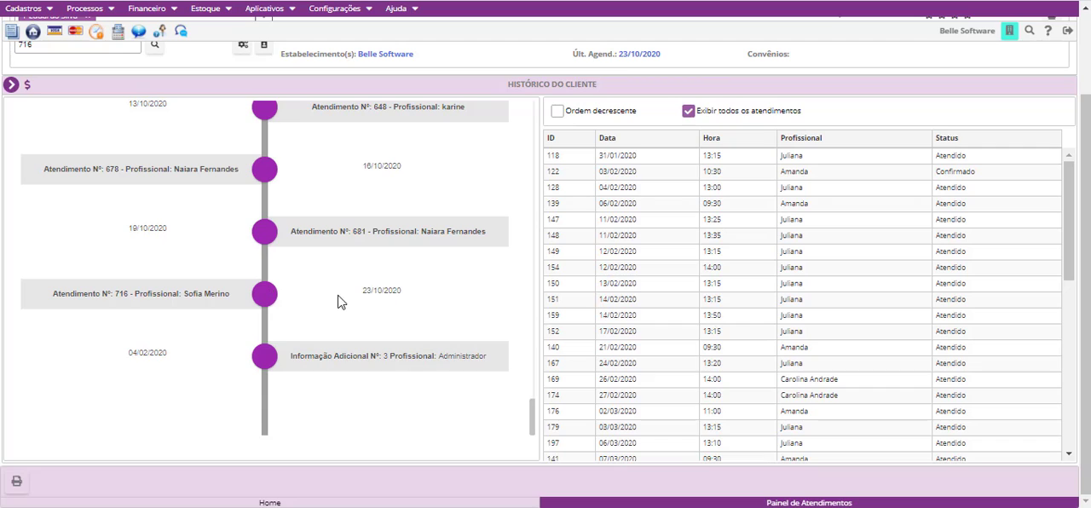
left_click(266, 300)
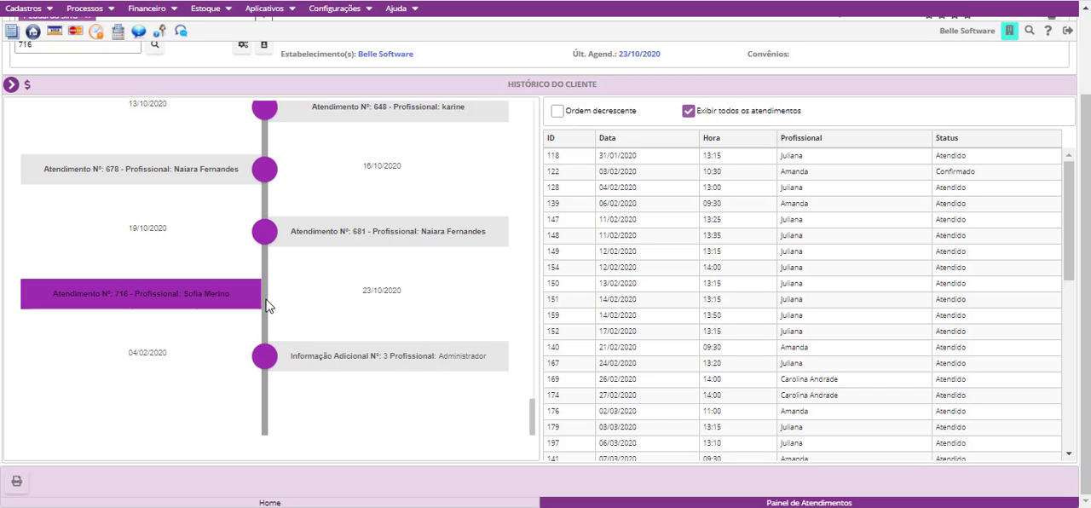
scroll(182, 308, "down", 3)
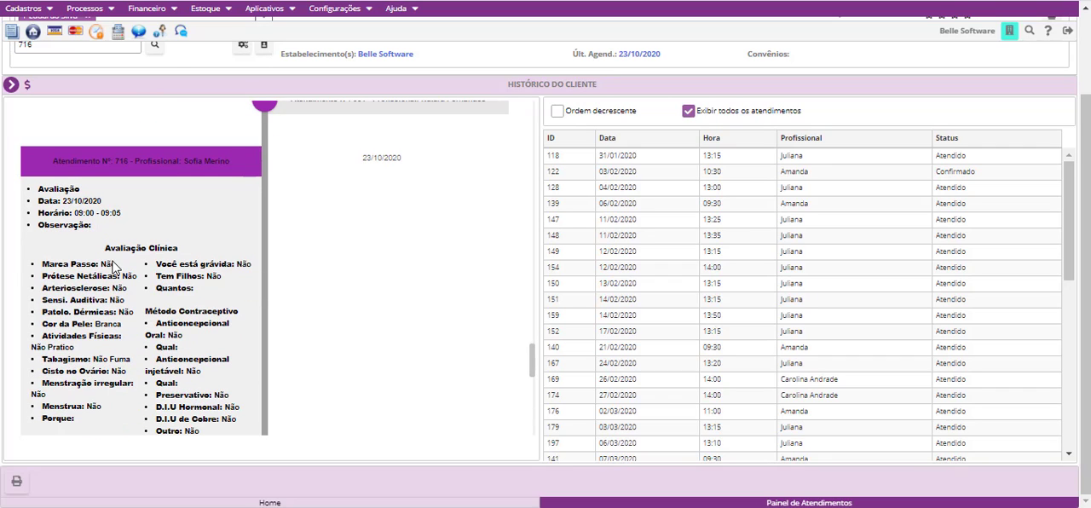
left_click_drag(108, 254, 162, 316)
scroll(133, 360, "down", 3)
scroll(132, 358, "down", 6)
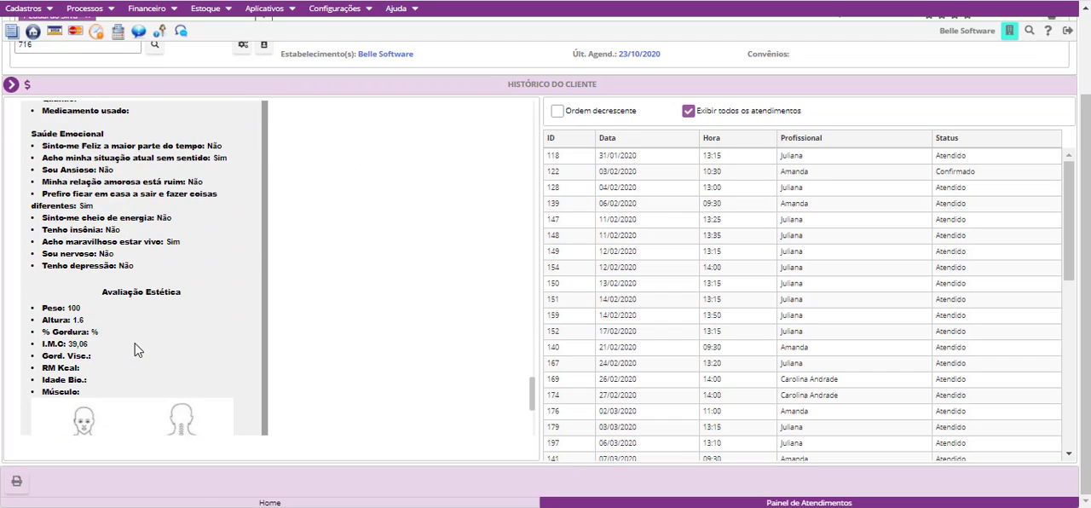
scroll(85, 226, "up", 3)
scroll(106, 292, "down", 11)
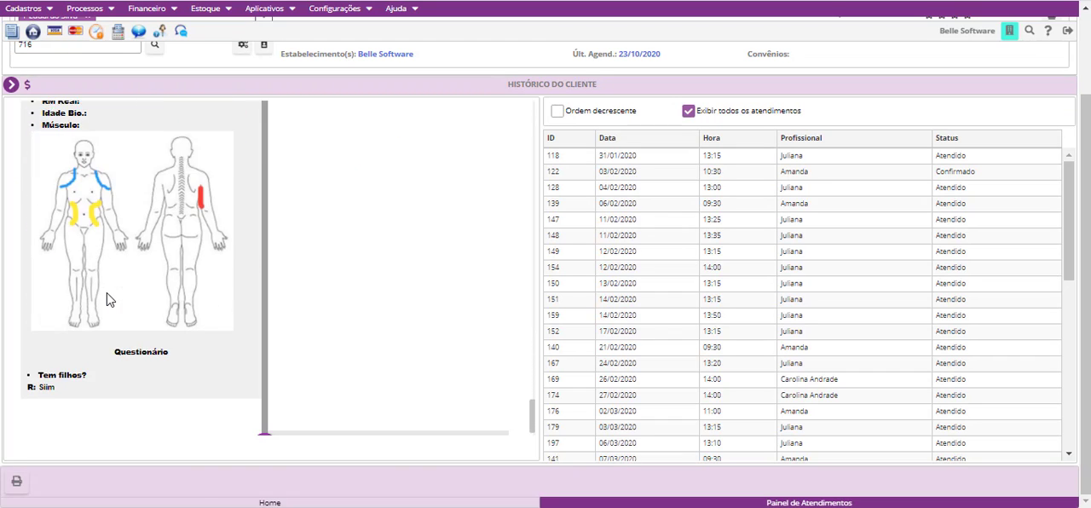
scroll(107, 293, "up", 3)
left_click_drag(104, 276, 142, 299)
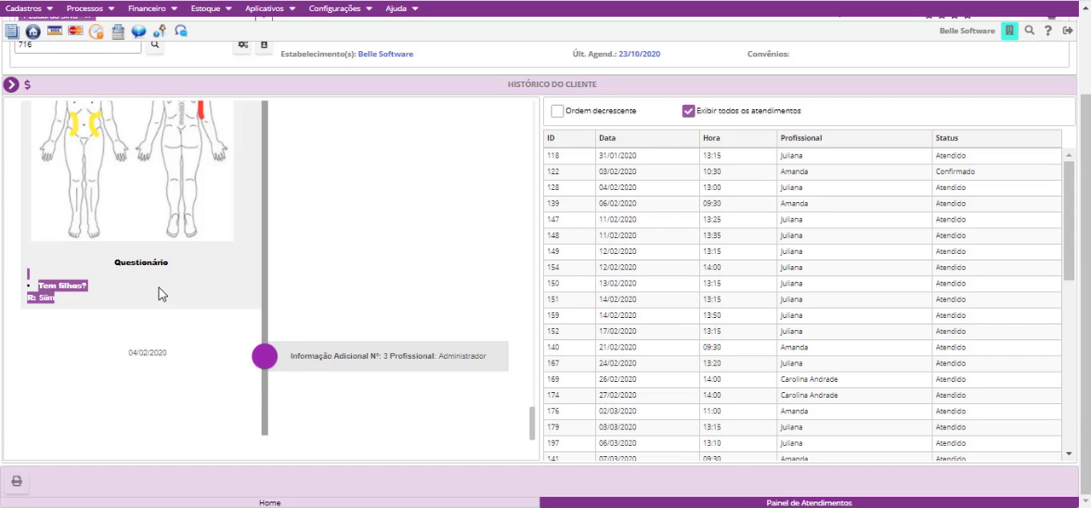
scroll(161, 295, "up", 3)
scroll(189, 318, "down", 15)
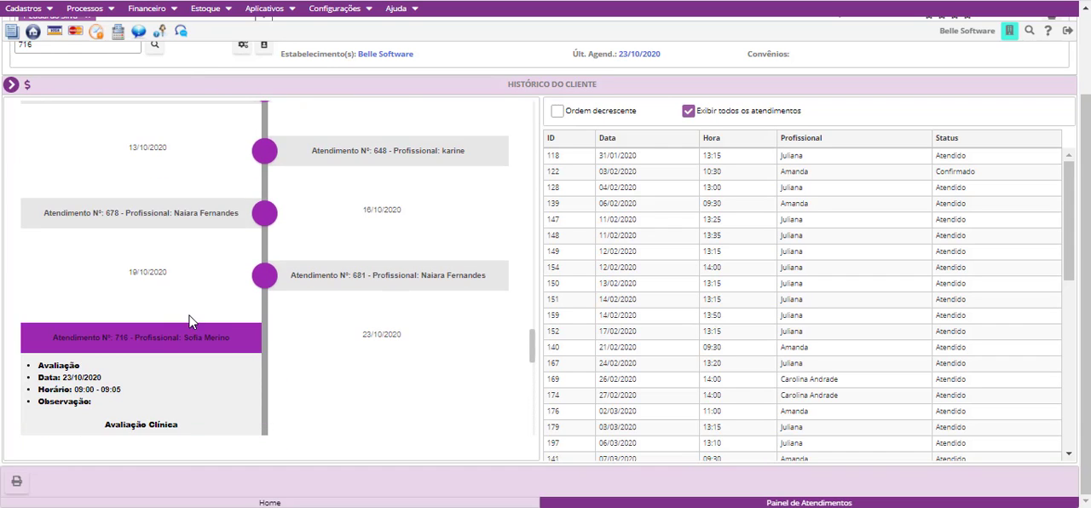
left_click(260, 336)
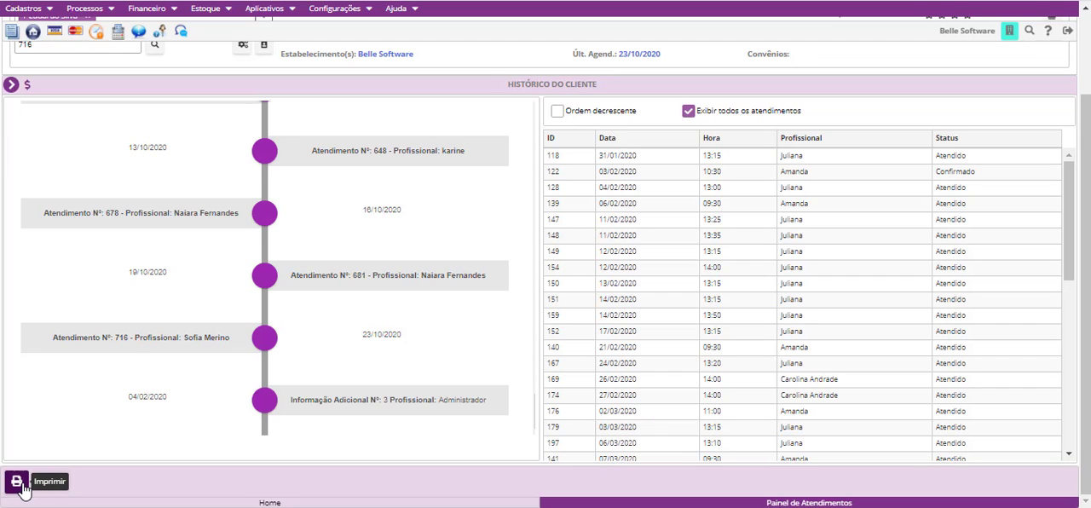
- Select the 23/10/2020 appointment in the table of all appointments
scroll(896, 358, "down", 5)
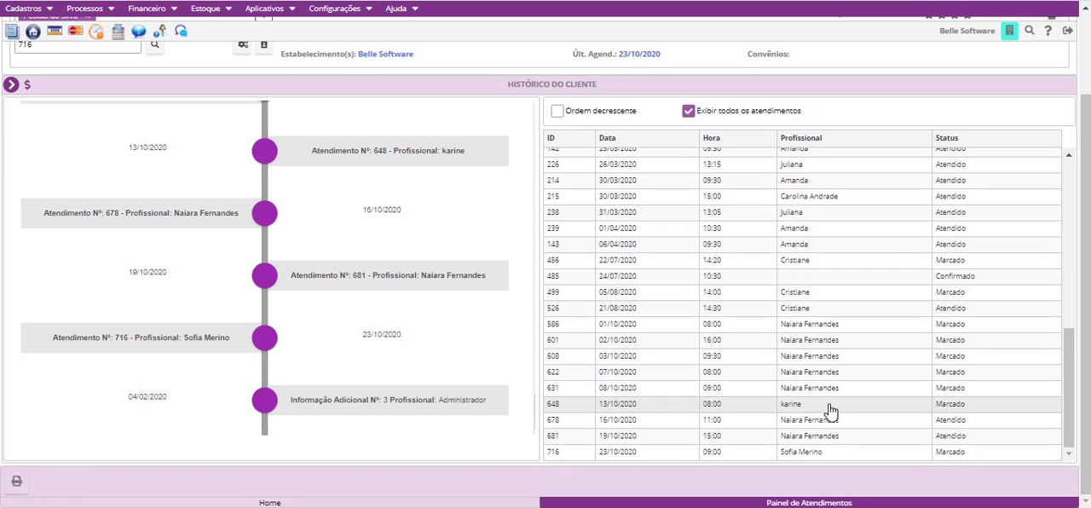
left_click(797, 455)
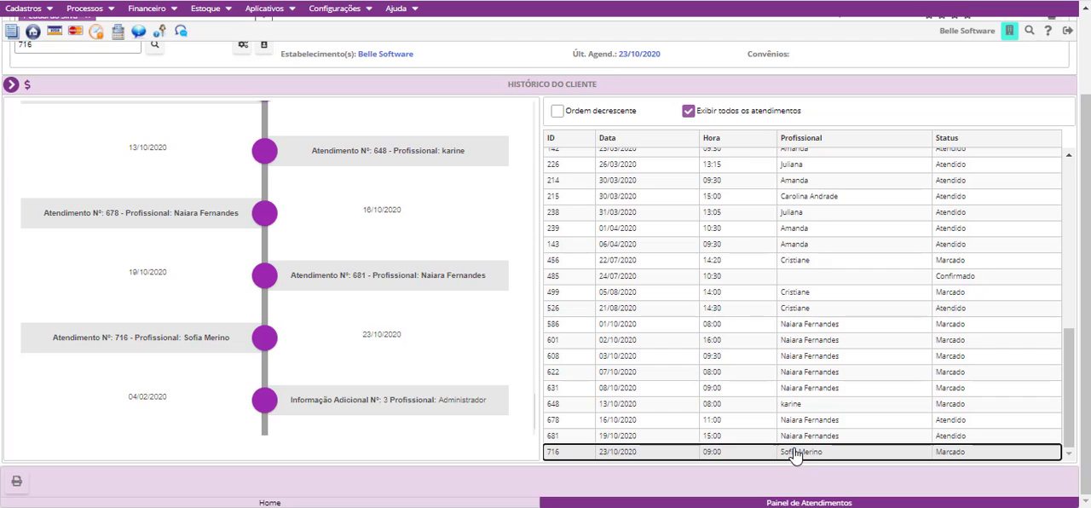
- Open Medicamentos e Fórmulas, start a new prescription record and look through the available medications
scroll(235, 341, "up", 2)
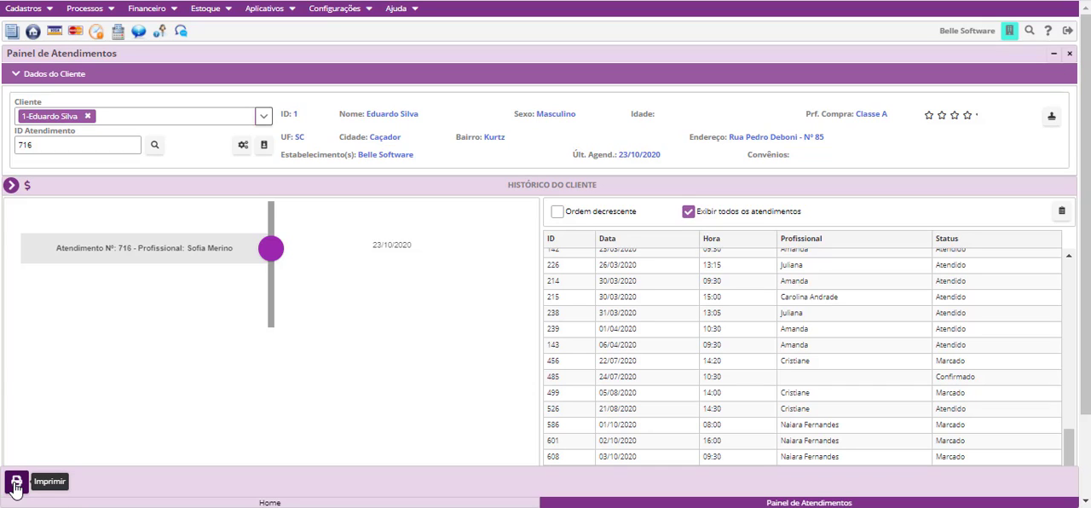
left_click(11, 185)
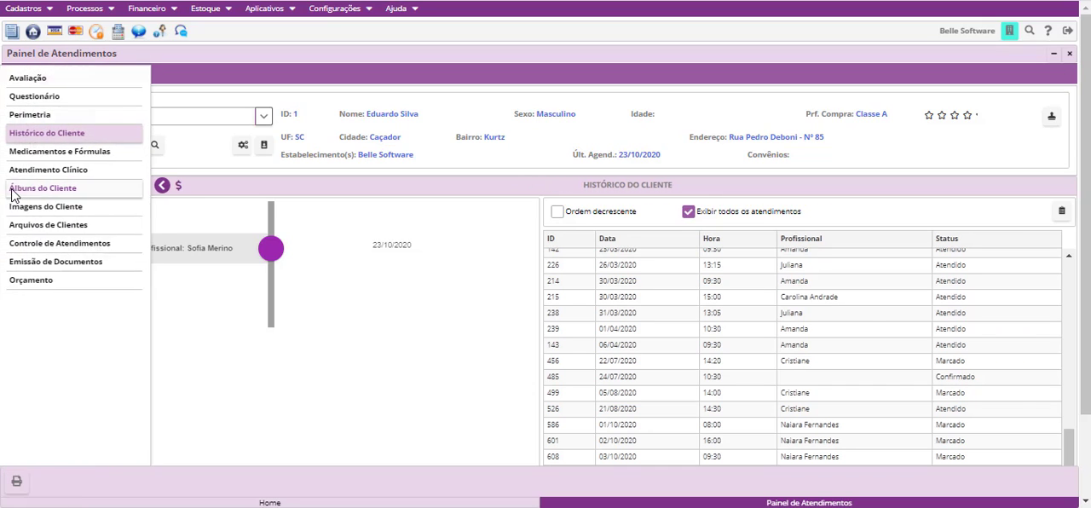
left_click(91, 154)
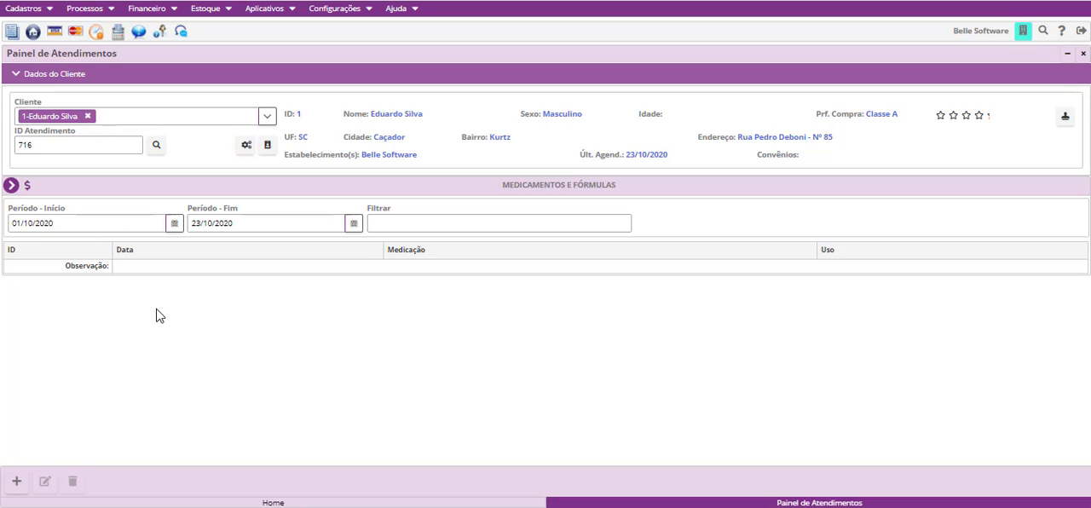
left_click(14, 483)
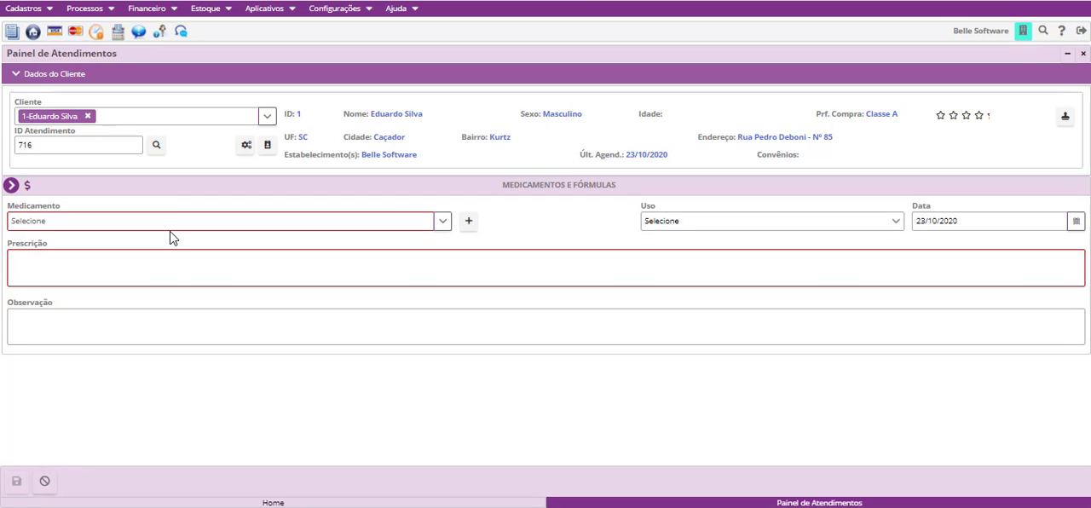
left_click(442, 226)
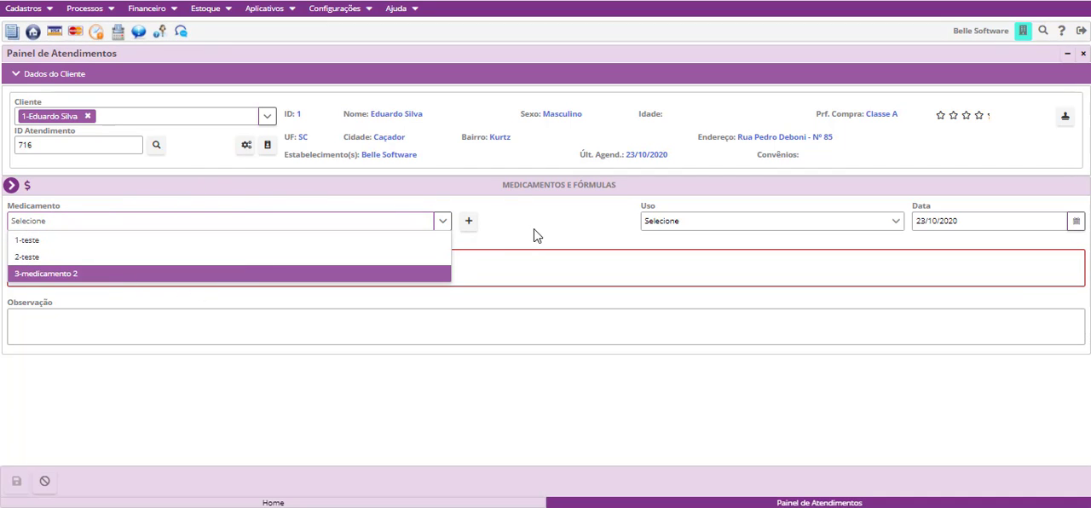
- Register a new medication named Paracetamol and return to the prescription form
left_click(474, 227)
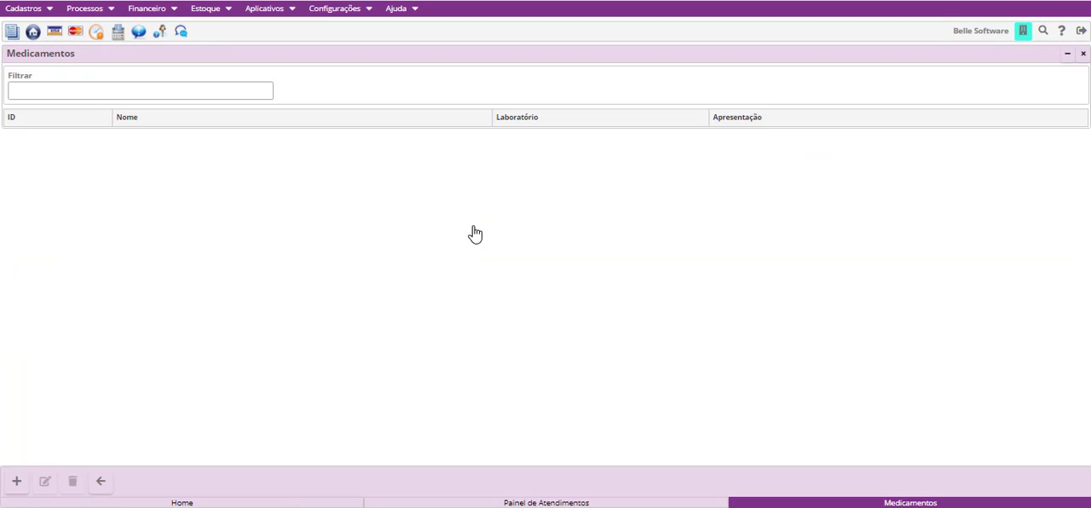
left_click(16, 483)
left_click(132, 88)
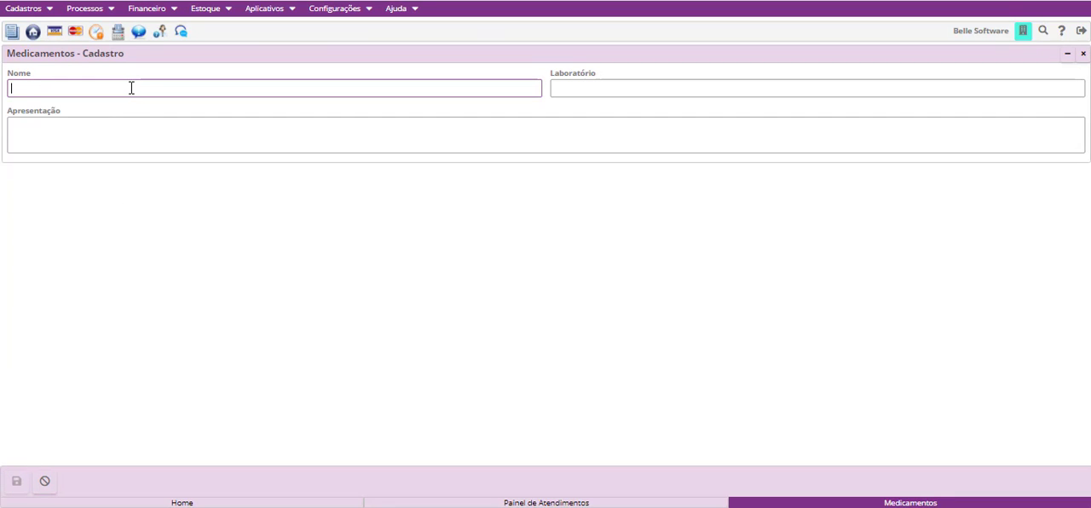
type("Parac")
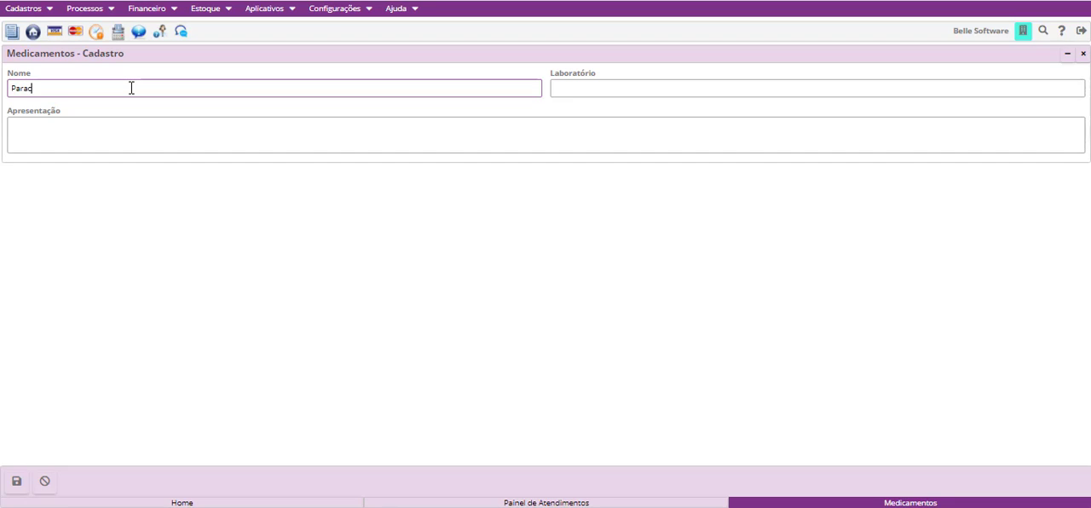
type("etamol")
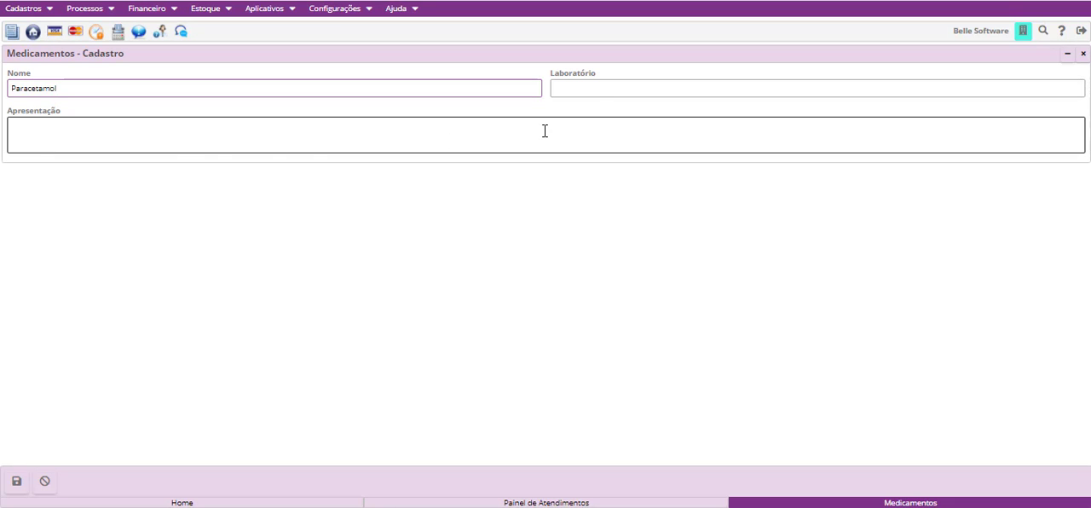
left_click(8, 487)
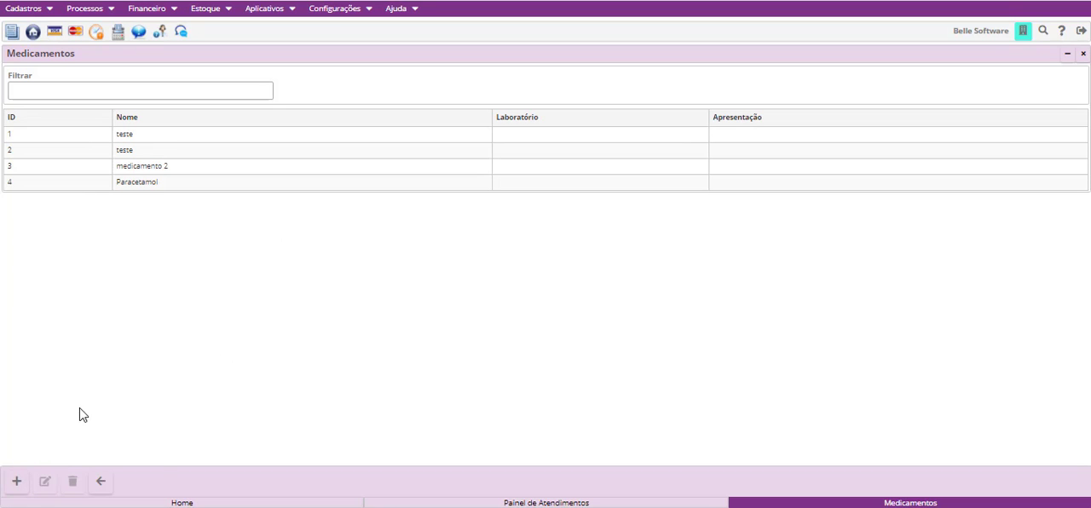
left_click(100, 482)
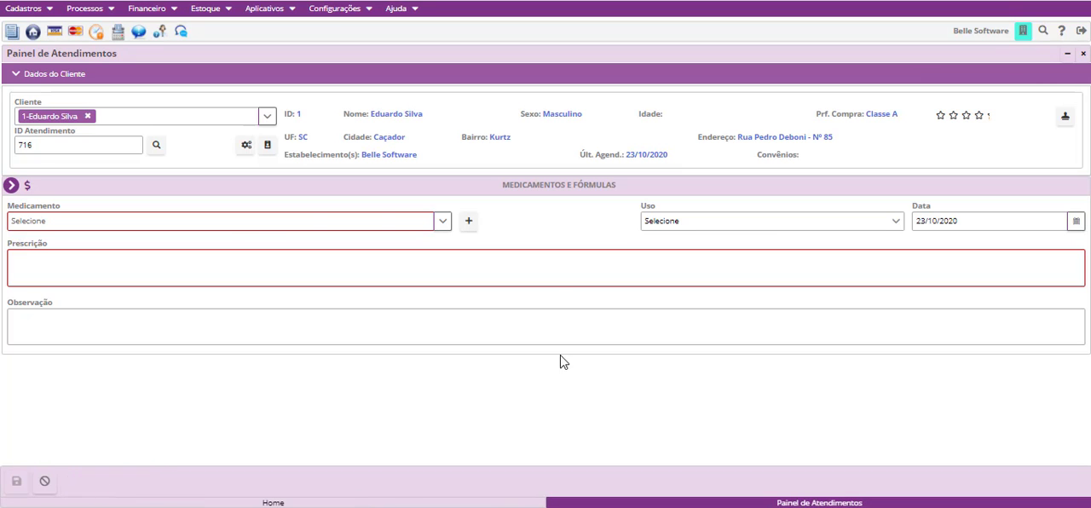
- Choose Paracetamol as the prescribed medication and set its use to Oral
left_click(444, 221)
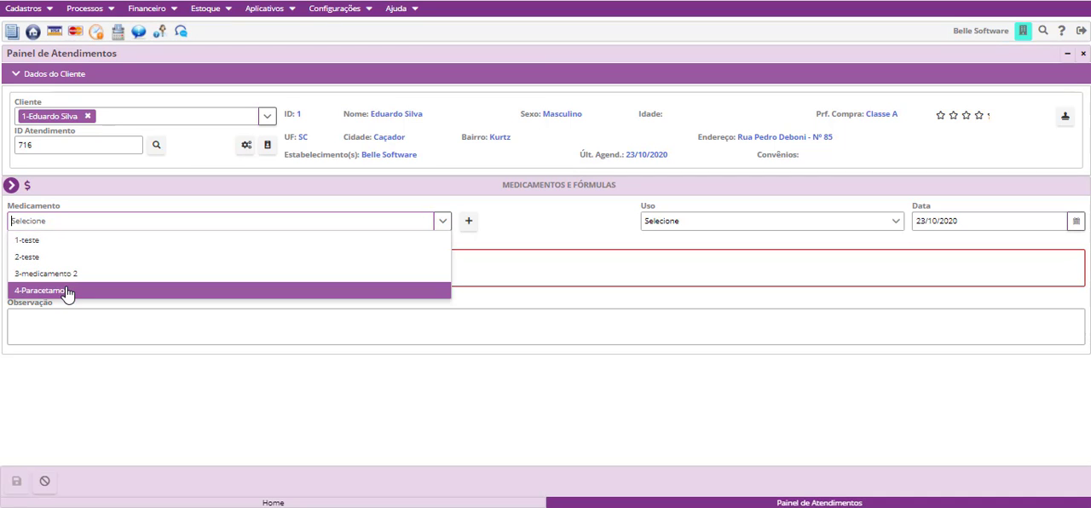
left_click(68, 291)
left_click(693, 231)
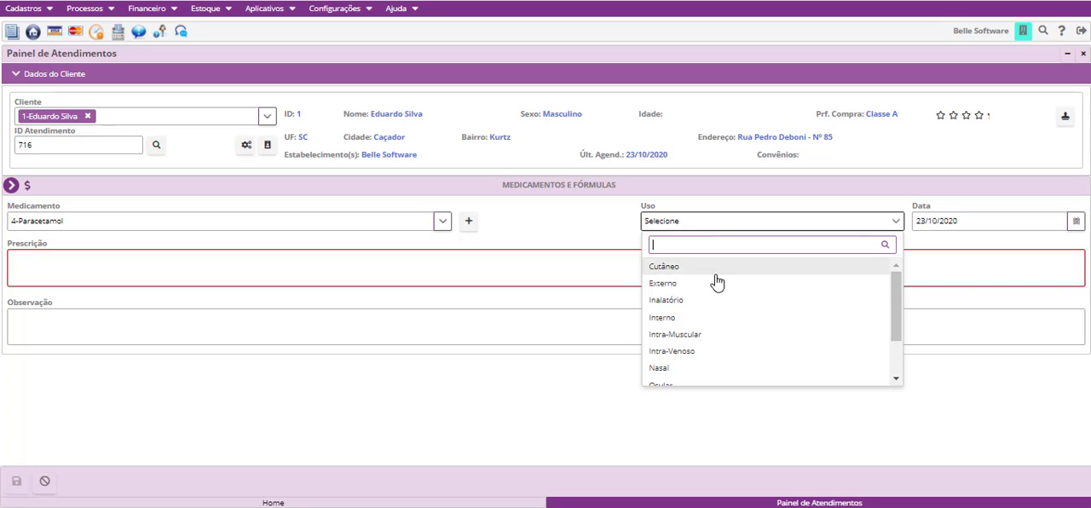
scroll(716, 290, "down", 3)
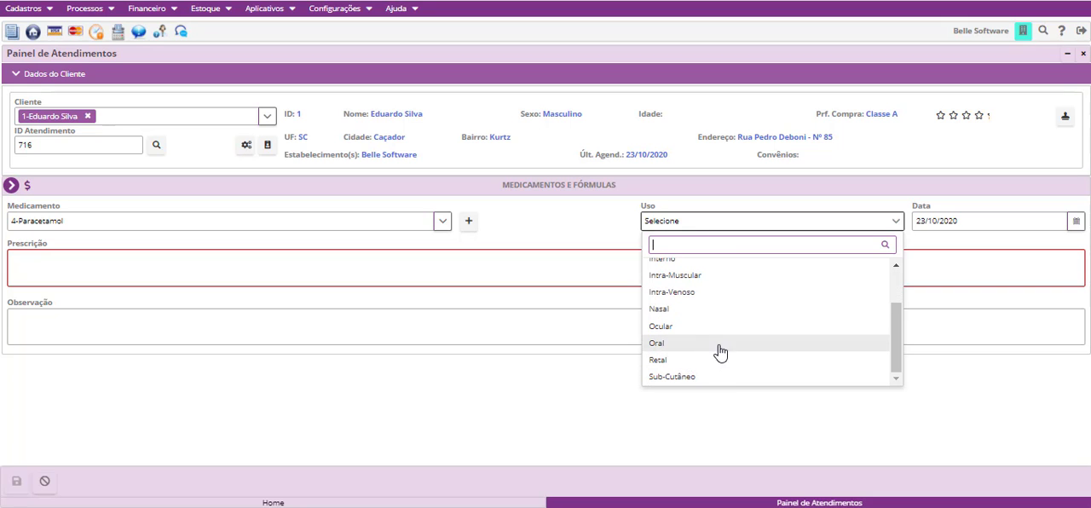
left_click(691, 342)
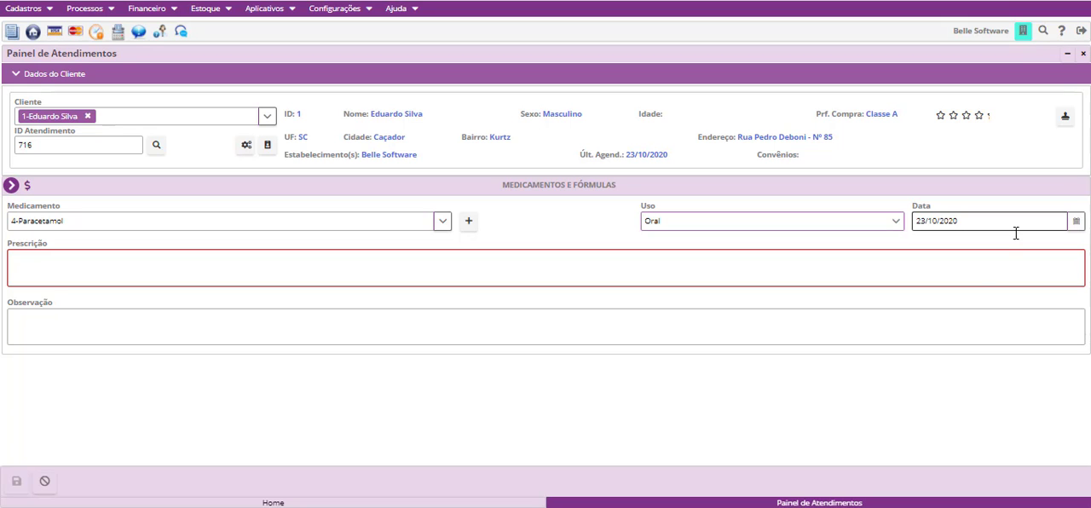
- Enter the prescription text "Tomar de 12 em 12 hrs", leave the observation blank and save the record
left_click(77, 268)
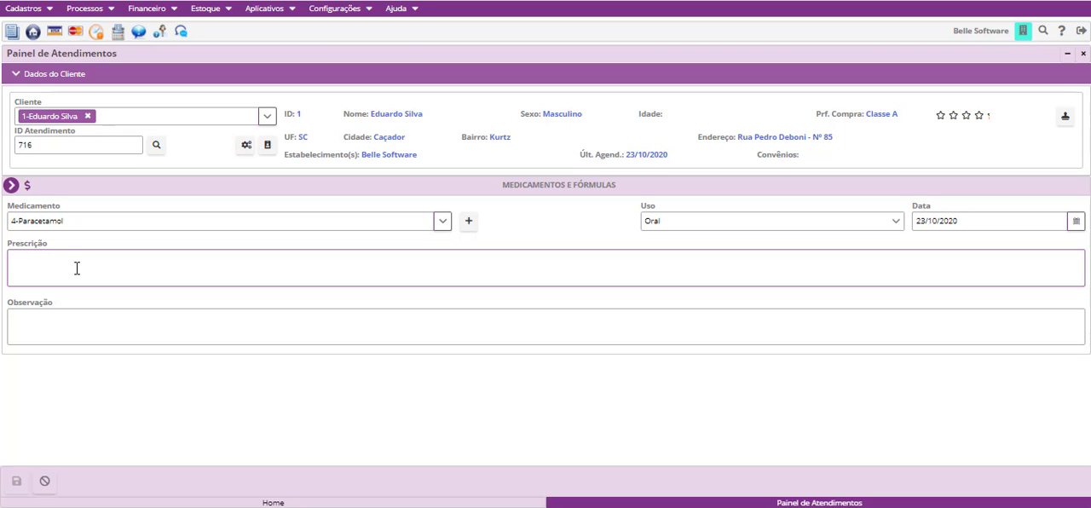
type("Usar")
key("BackSpace")
key("BackSpace")
key("BackSpace")
key("BackSpace")
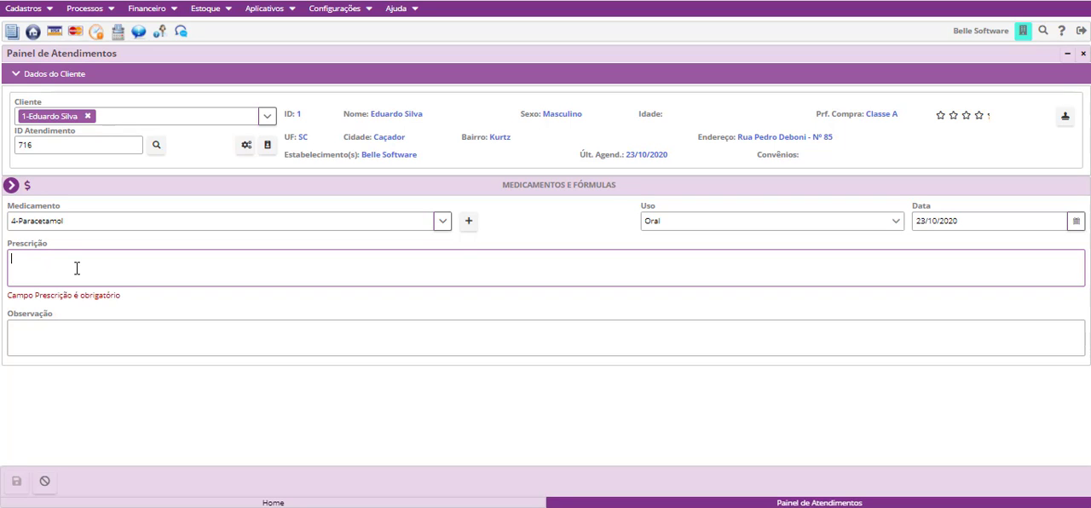
type("Tommar")
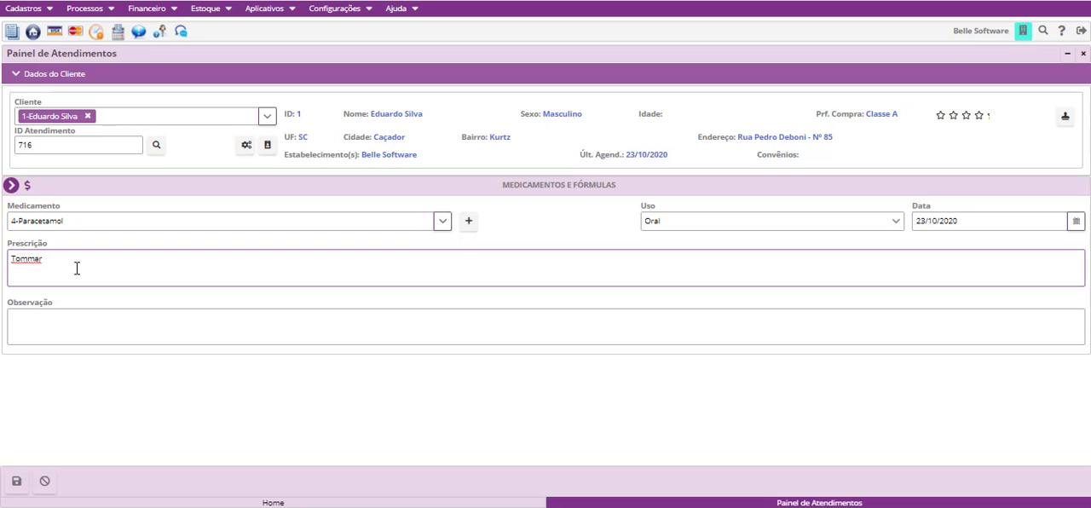
type(" de 12 em  12 hrs")
left_click(30, 260)
key("BackSpace")
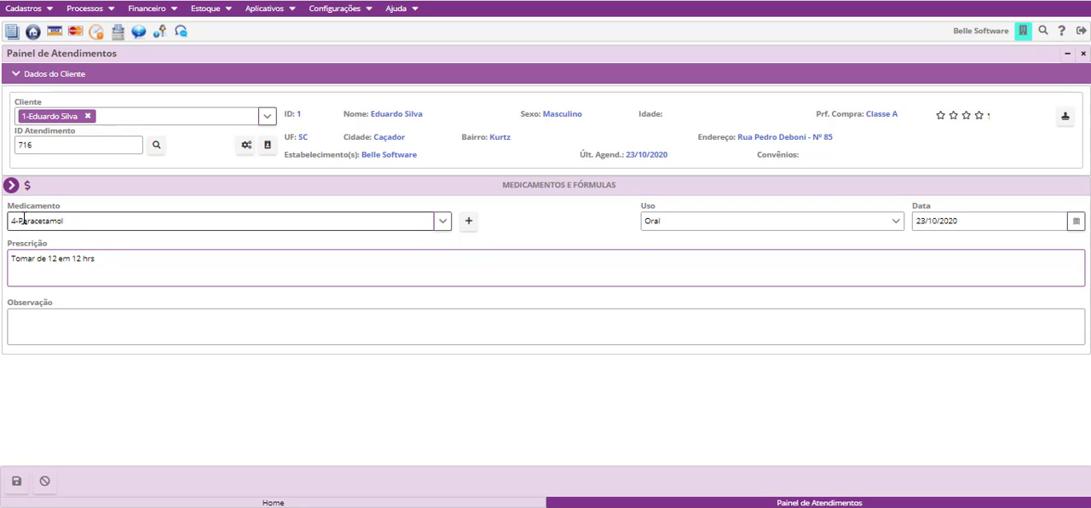
left_click(157, 319)
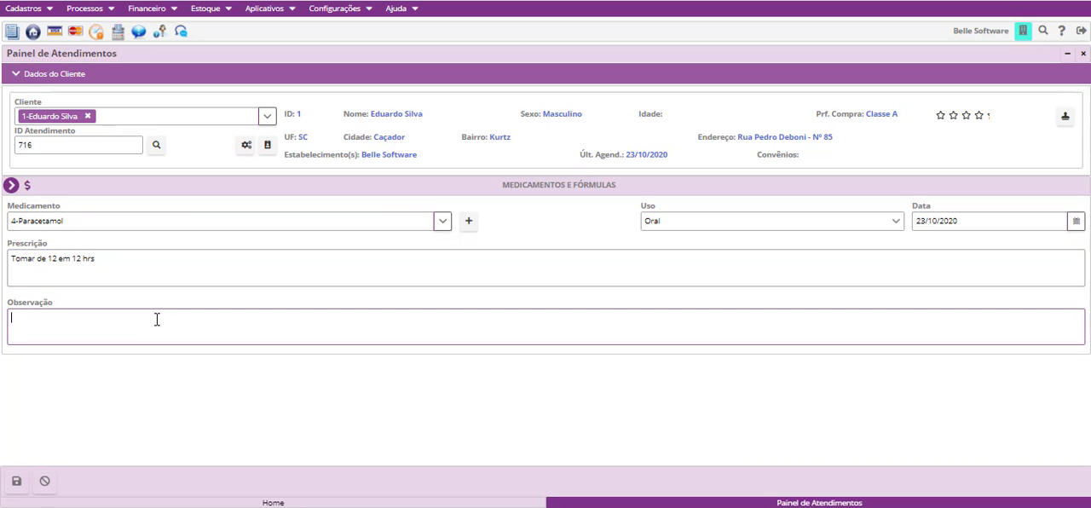
left_click(16, 481)
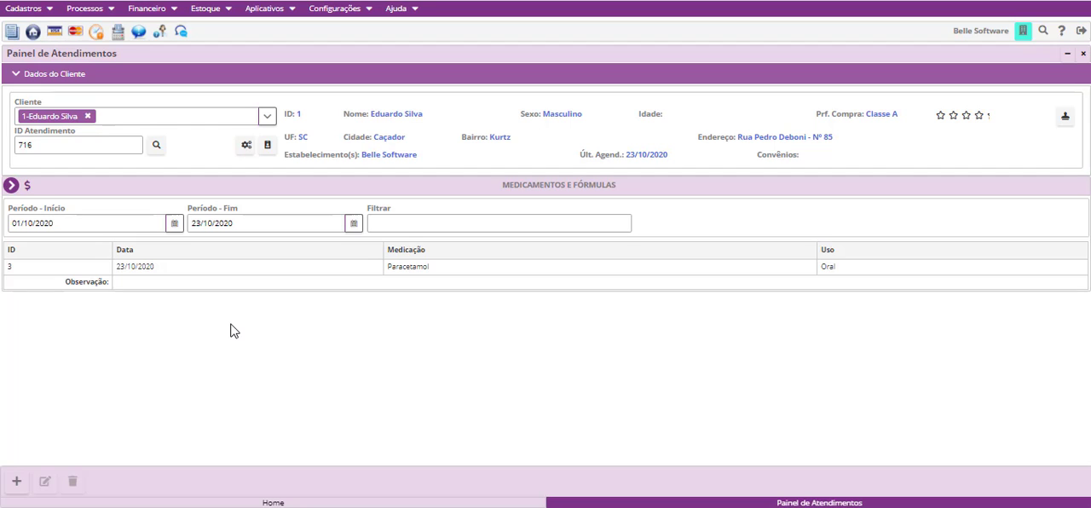
- Open Atendimento Clínico and review the fields under Dados Clínicos, História Clínica and Hipótese Diagnóstica e Conduta
left_click(11, 185)
left_click(55, 170)
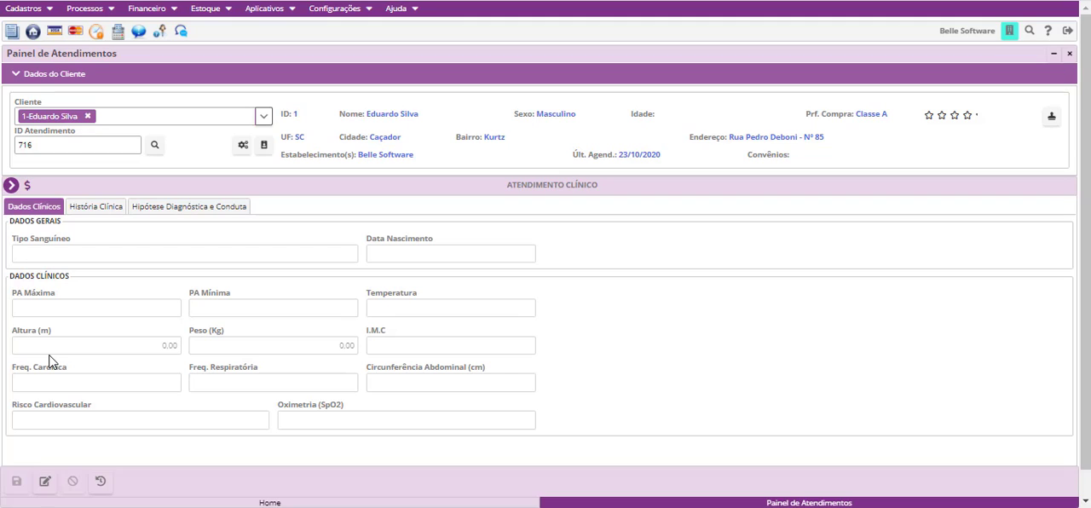
left_click(107, 212)
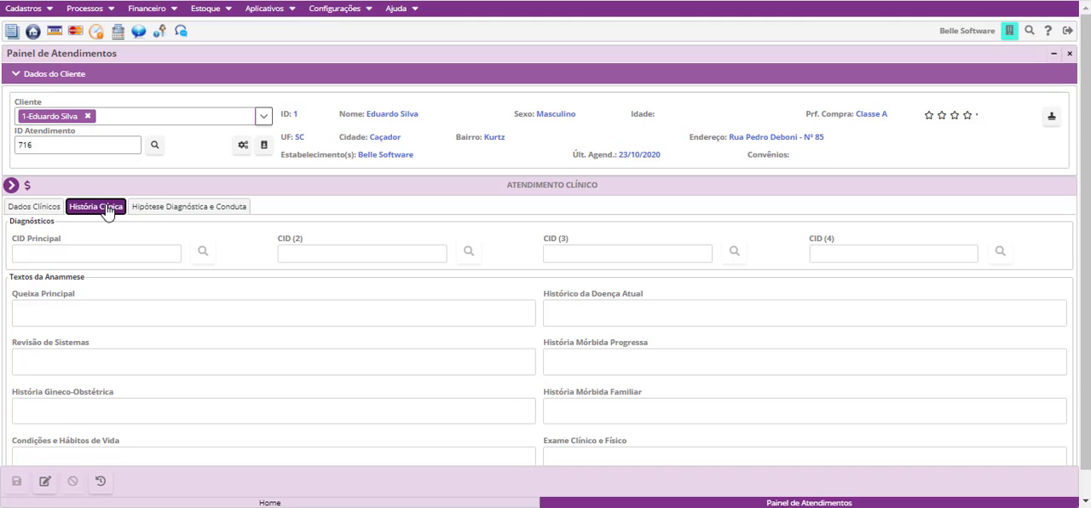
scroll(149, 290, "down", 1)
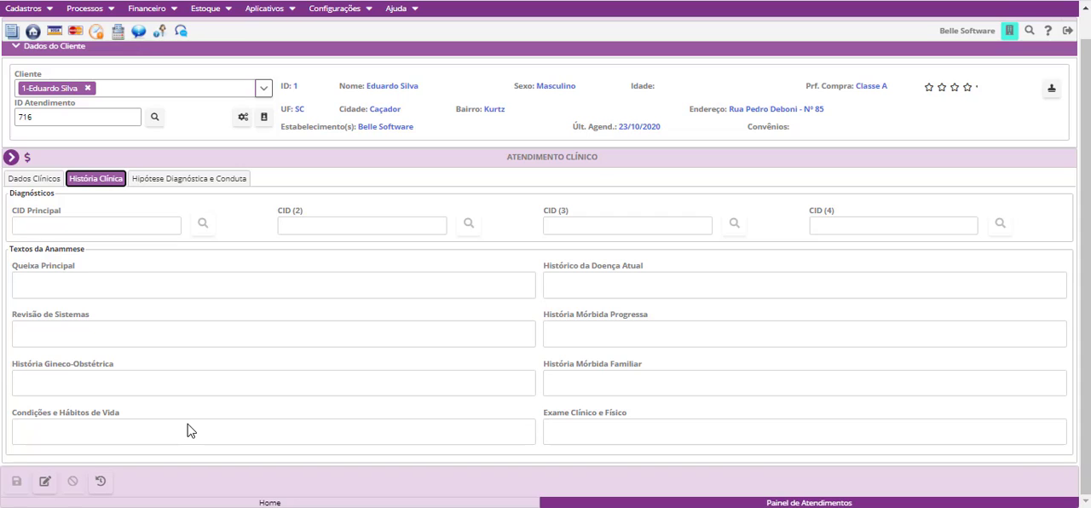
scroll(158, 435, "up", 1)
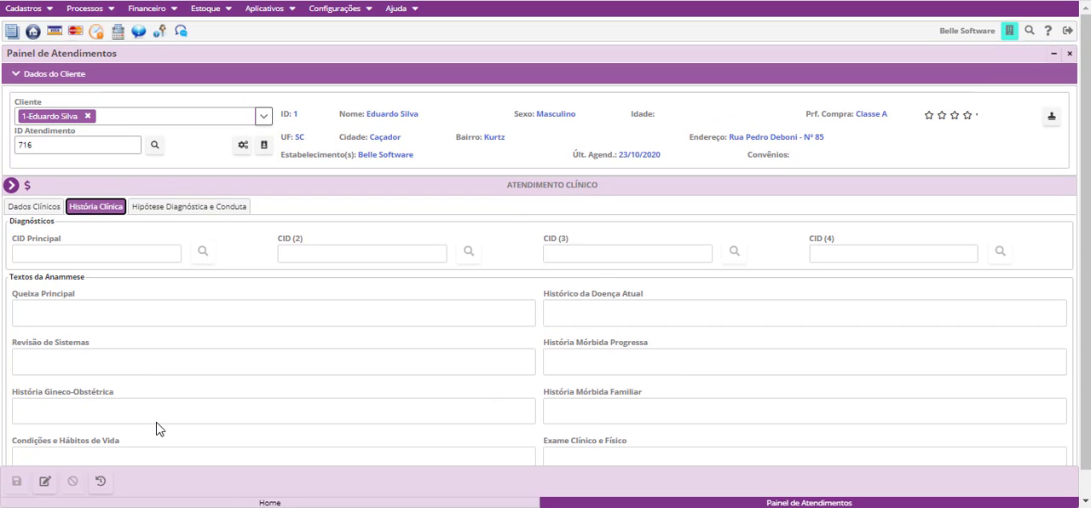
left_click(182, 213)
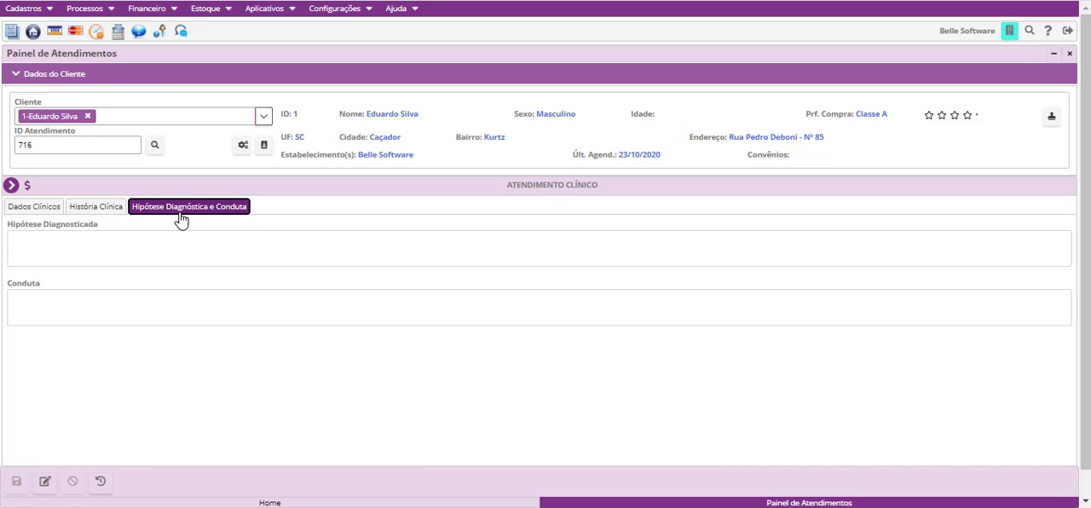
- Create and save a new album named TratamentosX in Álbuns do Cliente
left_click(8, 186)
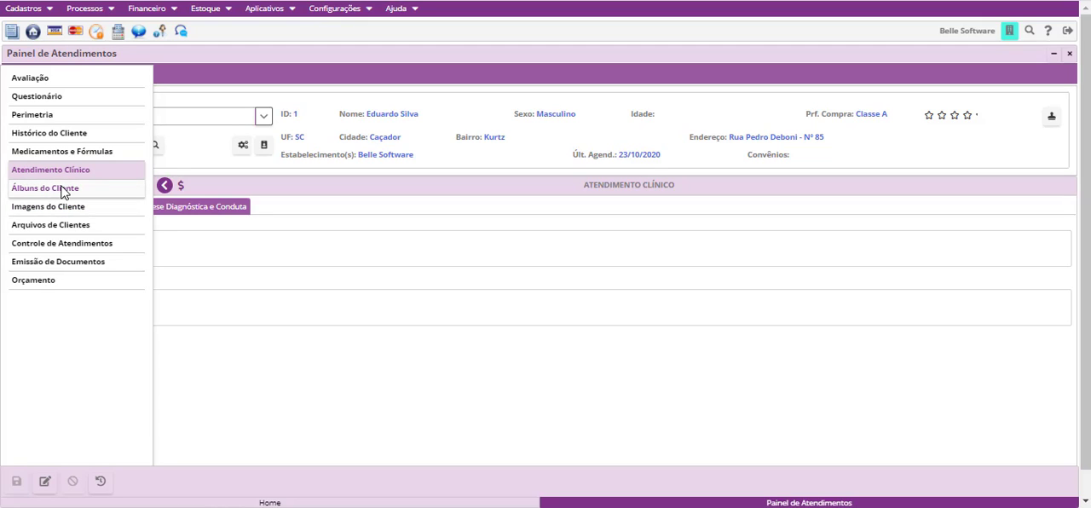
left_click(62, 189)
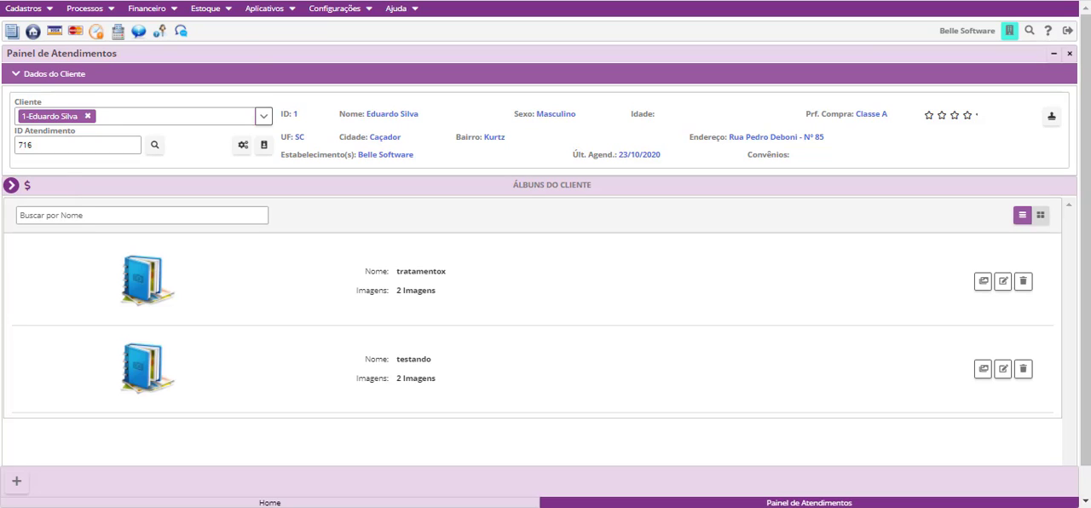
left_click(15, 483)
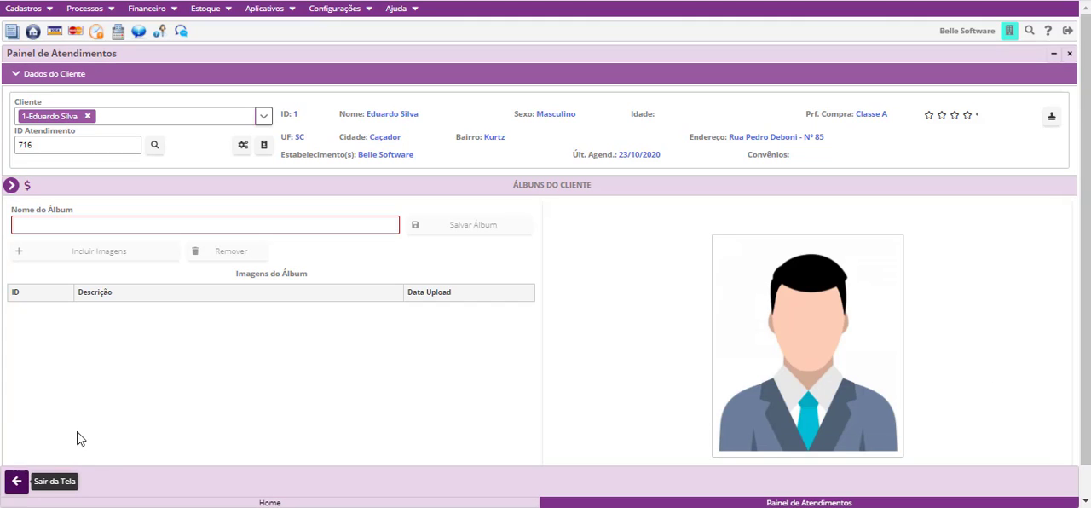
left_click(70, 223)
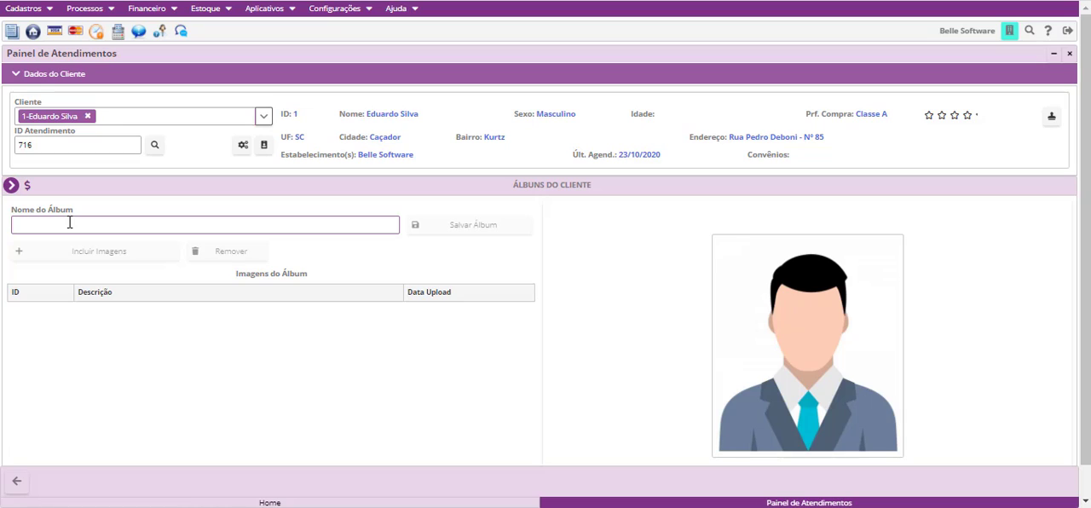
type("Tratam")
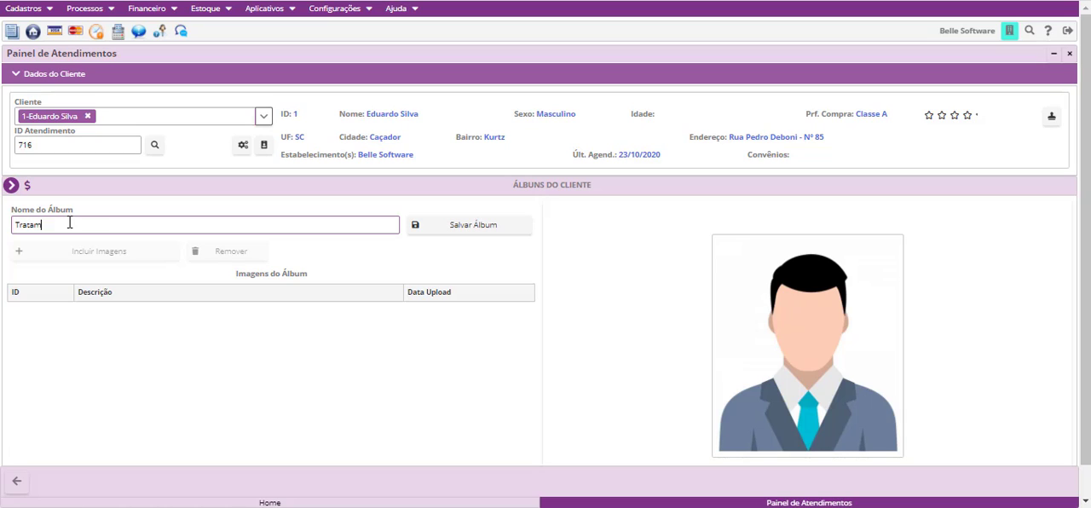
type("entosX")
left_click(449, 228)
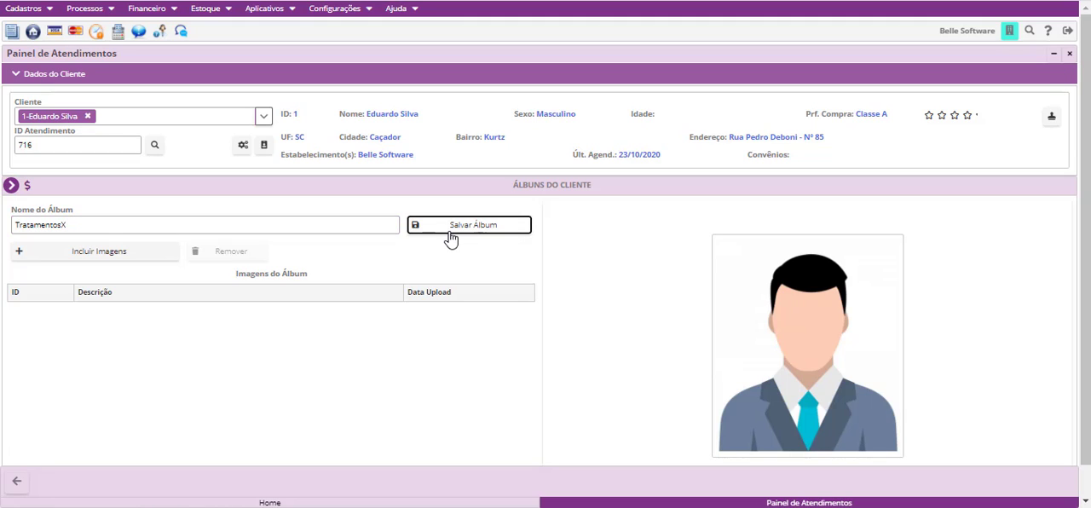
- Upload the images 1 to 8 from the Imagens folder into the TratamentosX album
left_click(95, 254)
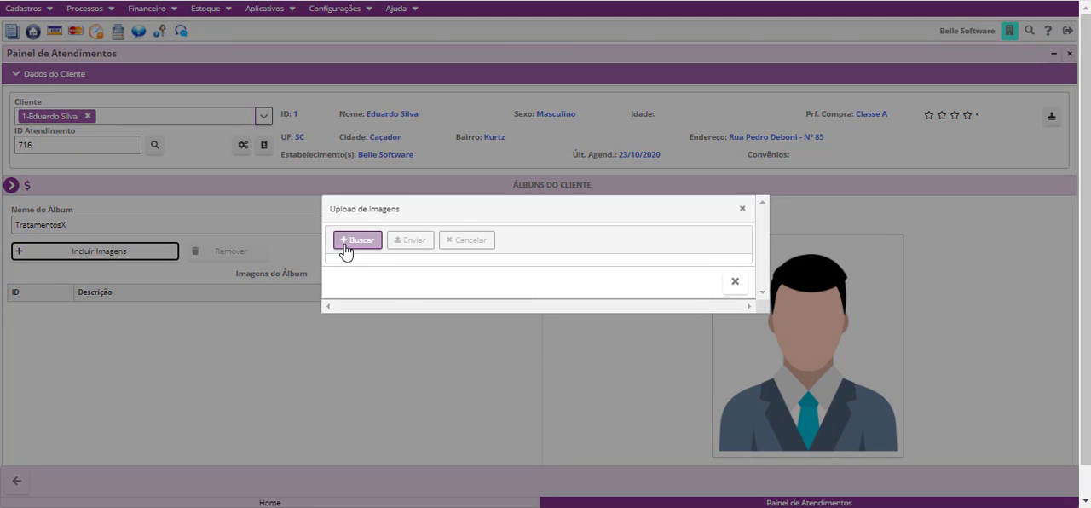
left_click(355, 242)
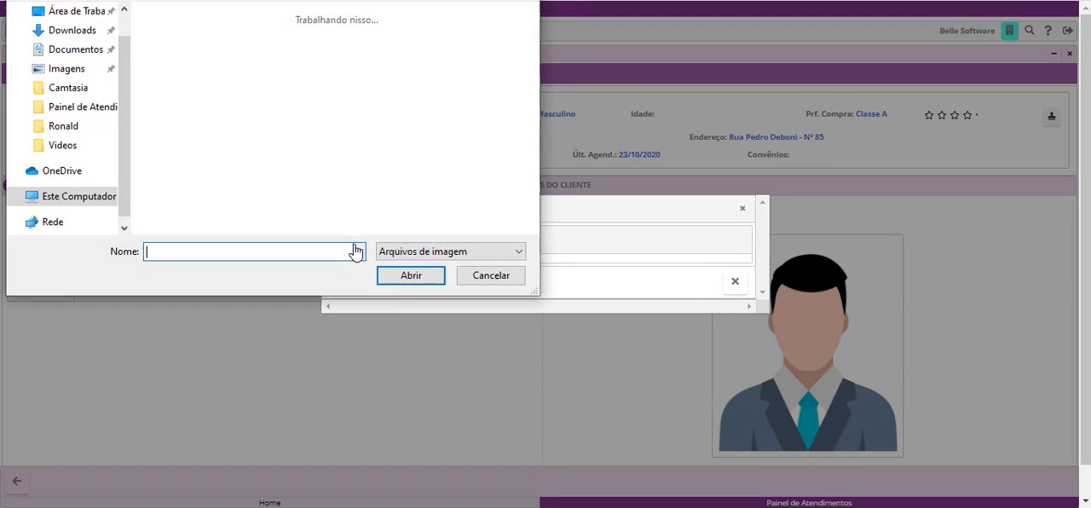
left_click(53, 69)
double_click(334, 66)
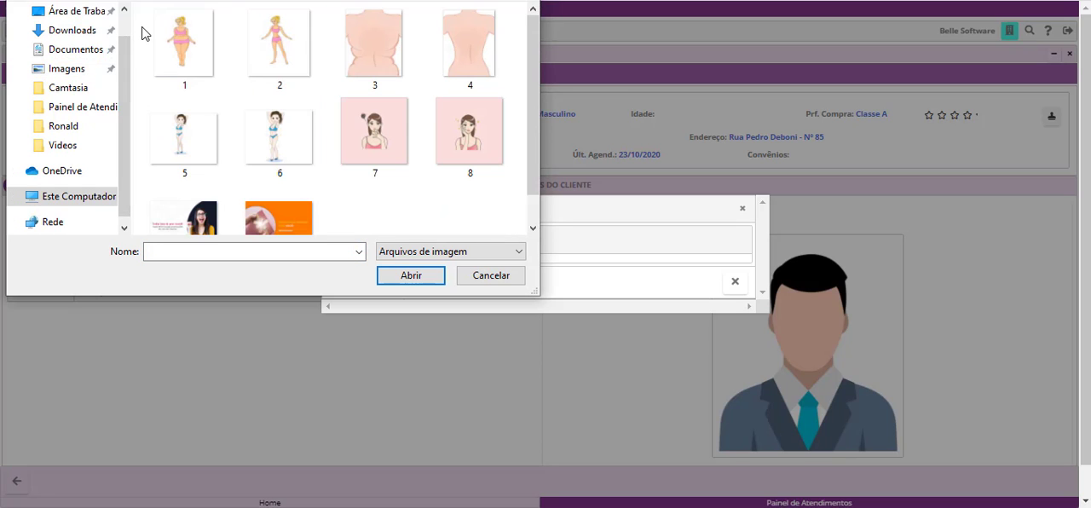
left_click_drag(143, 30, 486, 170)
left_click(411, 275)
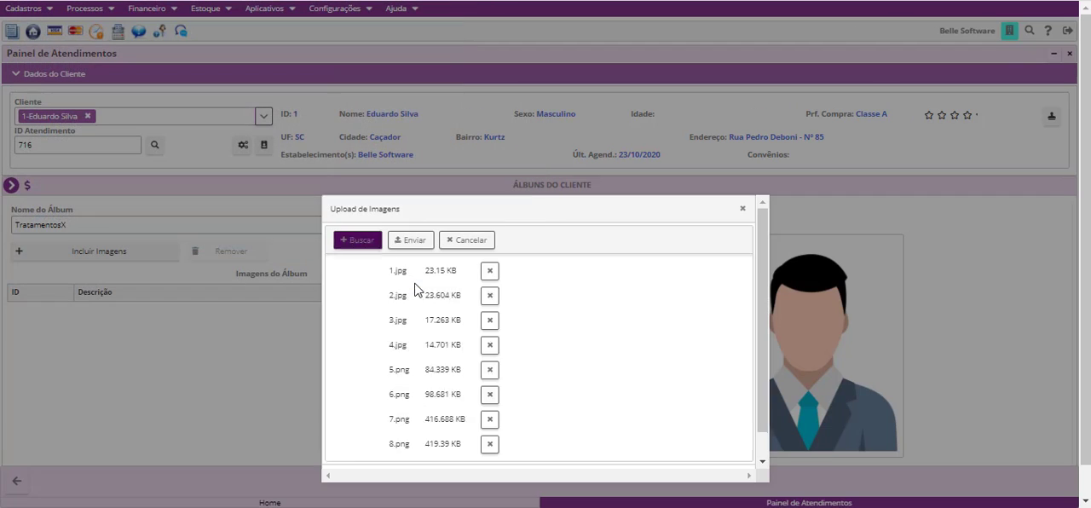
scroll(421, 343, "down", 3)
scroll(489, 380, "up", 5)
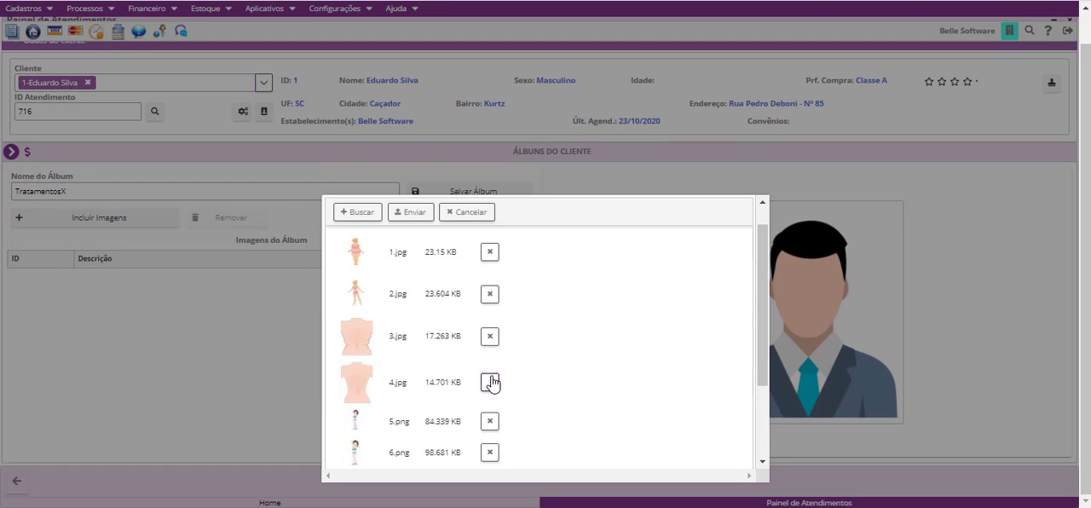
left_click(415, 242)
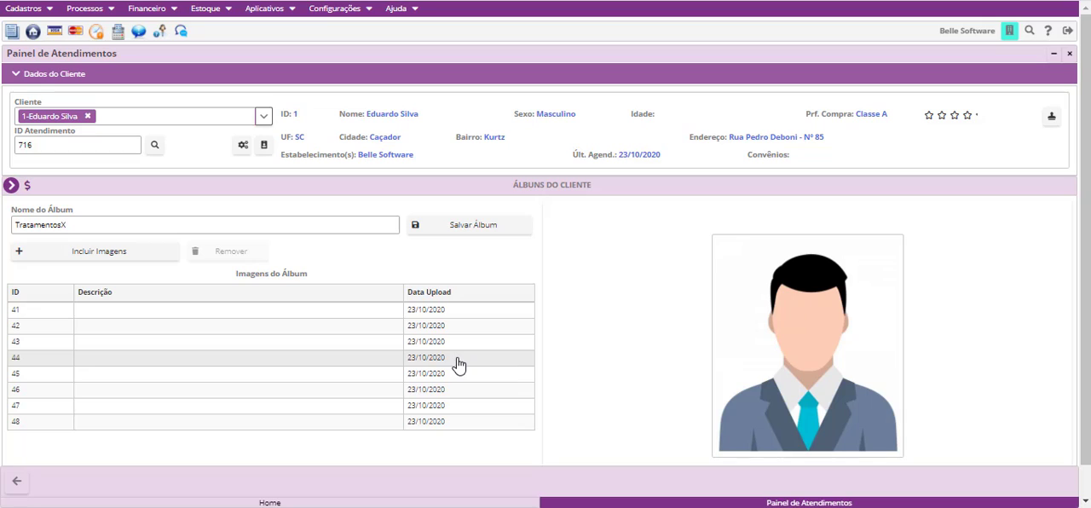
- Preview several of the uploaded images in the TratamentosX album one after another, including images 41, 44 and 46
left_click(299, 314)
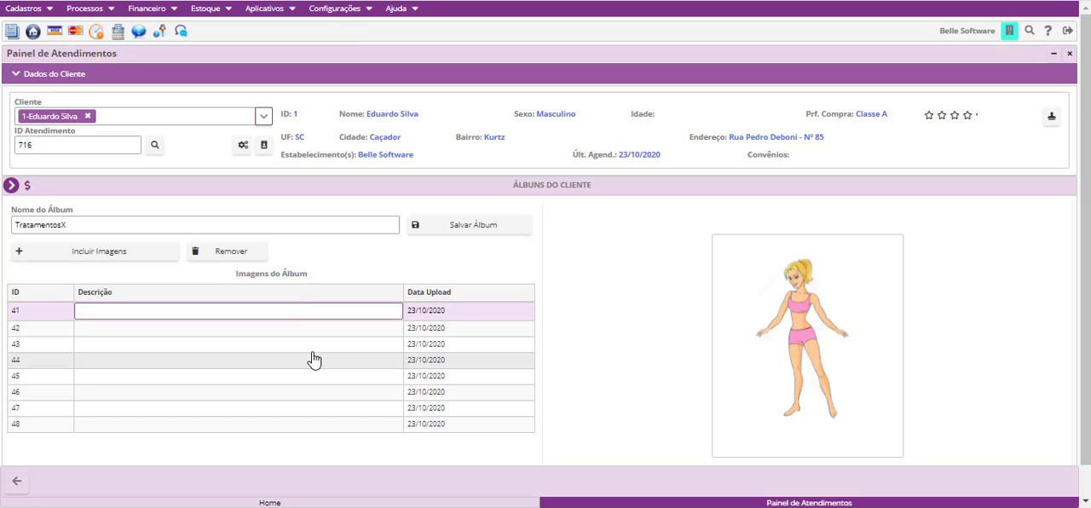
left_click(311, 344)
left_click(315, 361)
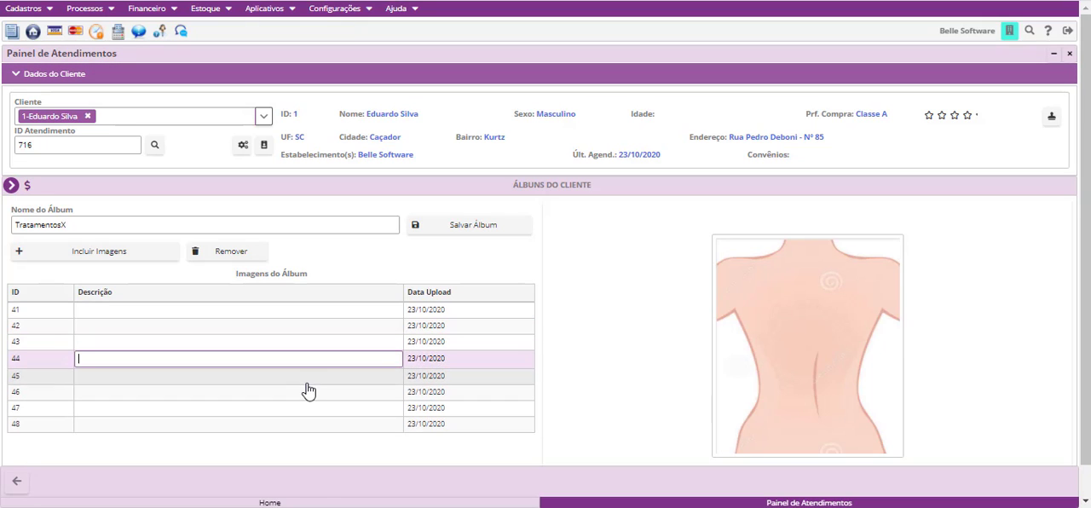
left_click(307, 378)
left_click(305, 395)
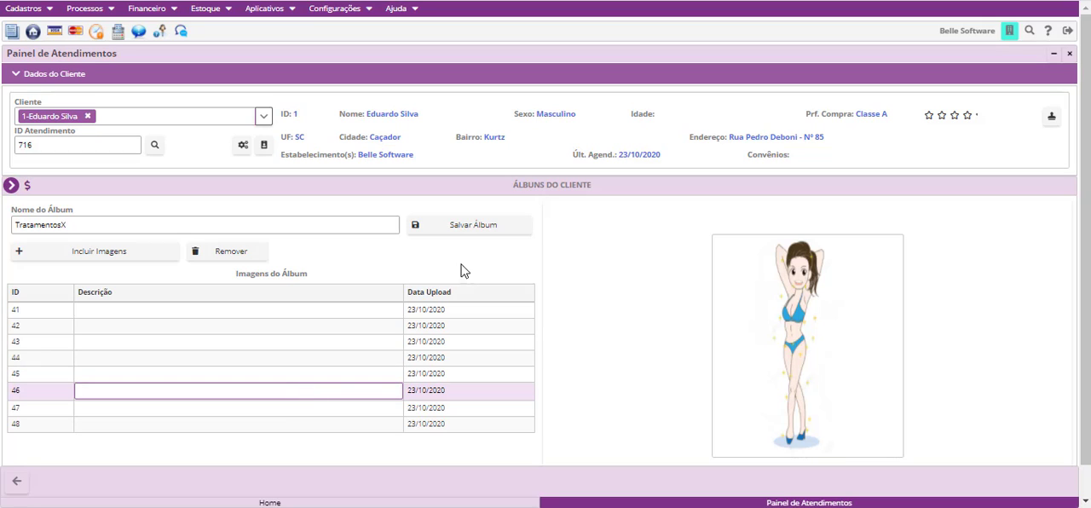
- Save the TratamentosX album and return to the client's album list
left_click(460, 232)
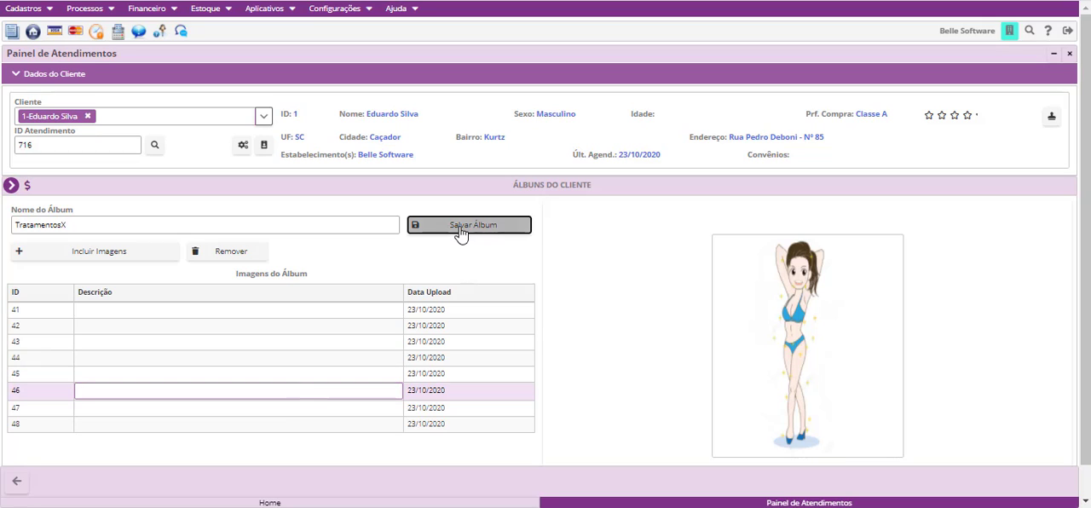
left_click(19, 482)
scroll(511, 431, "down", 1)
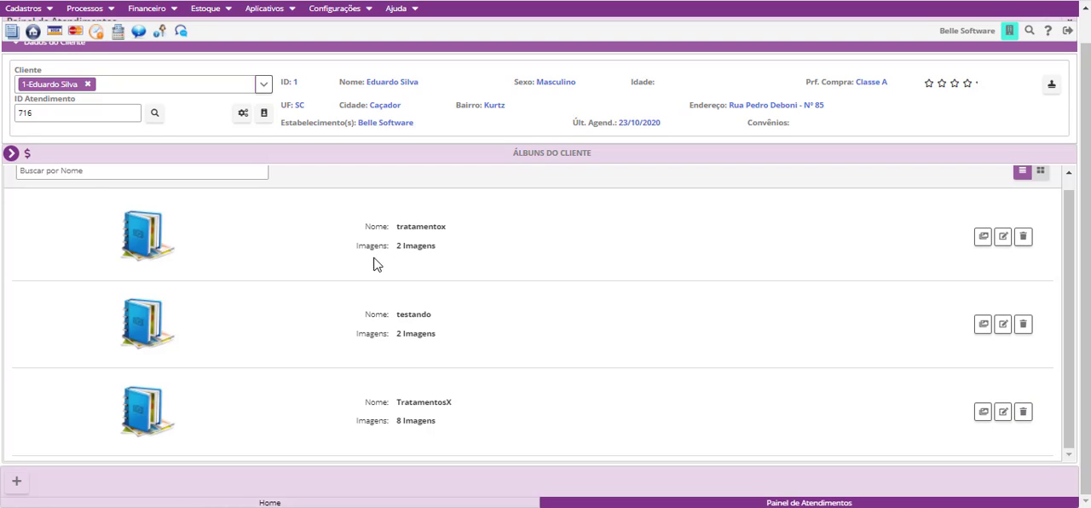
- Start a new entry in Imagens do Cliente dated 26/10/2020 with the description "TratamentoX"
left_click(12, 154)
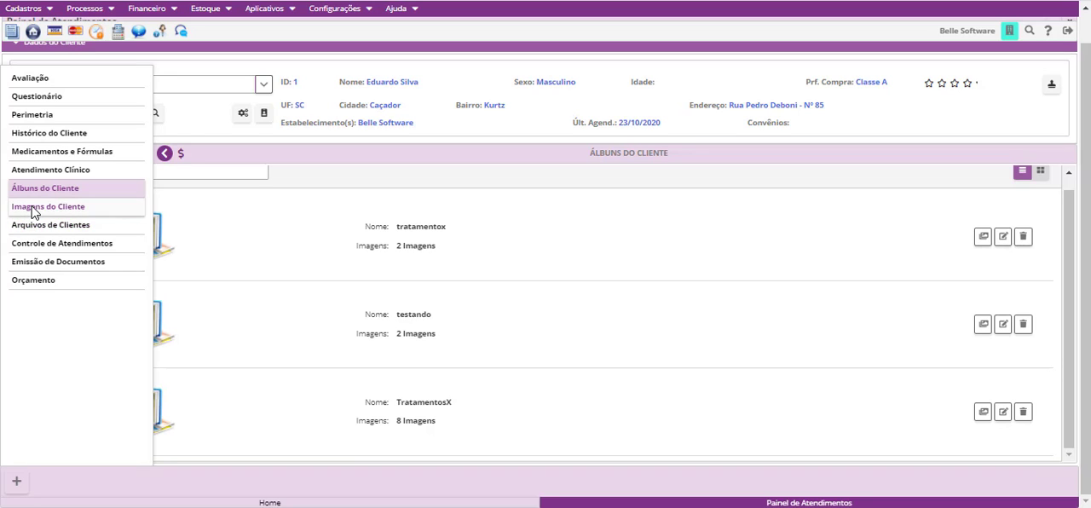
left_click(30, 210)
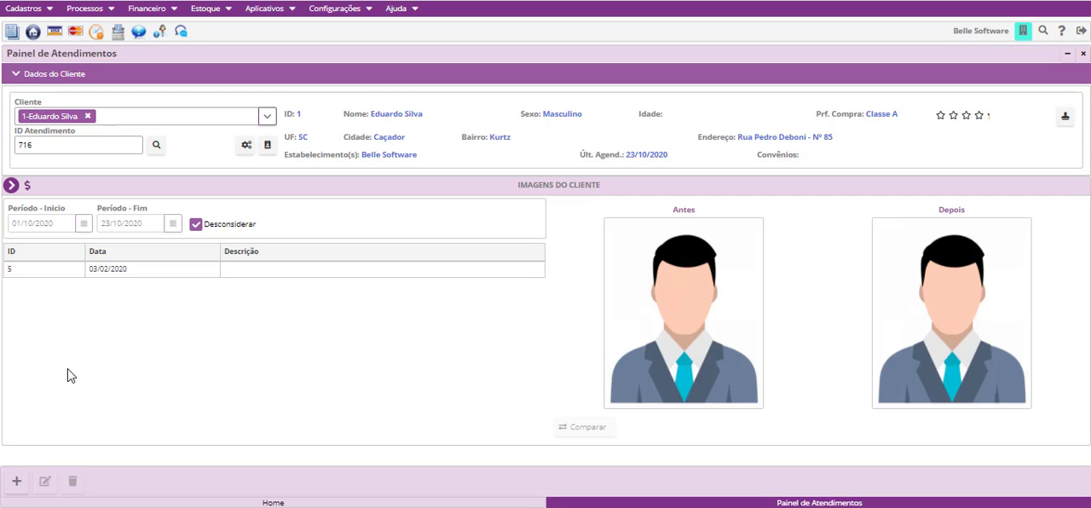
left_click(26, 480)
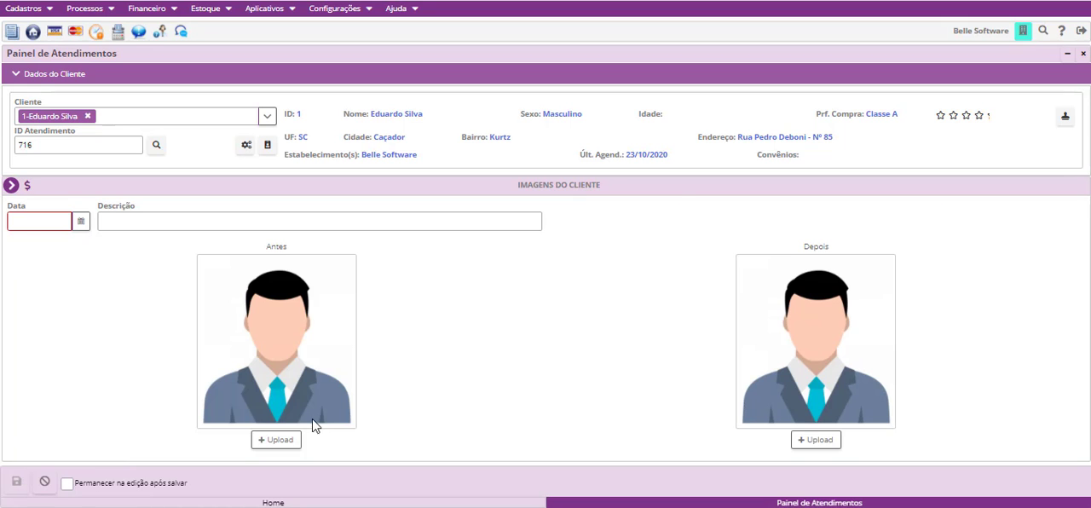
left_click(85, 224)
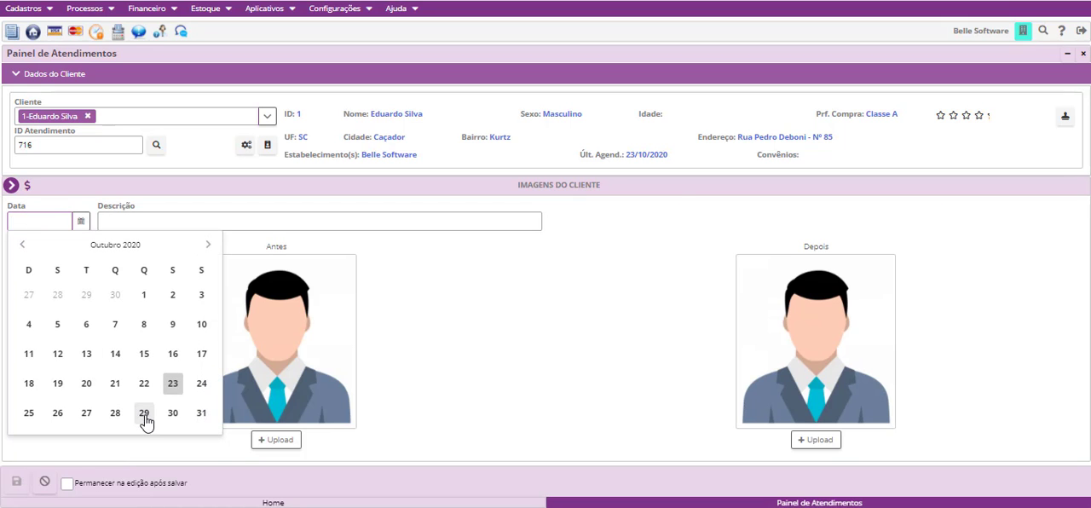
left_click(59, 413)
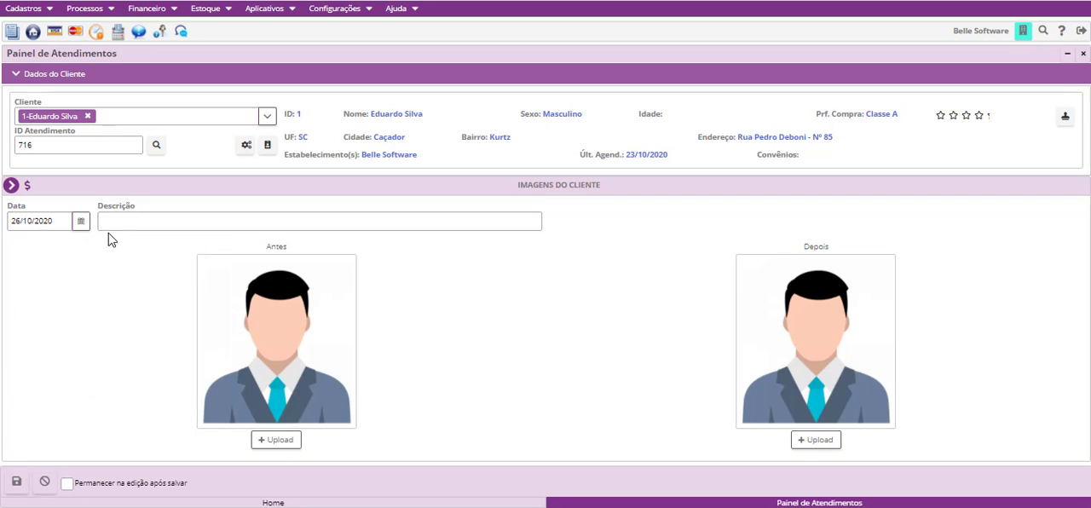
left_click(130, 222)
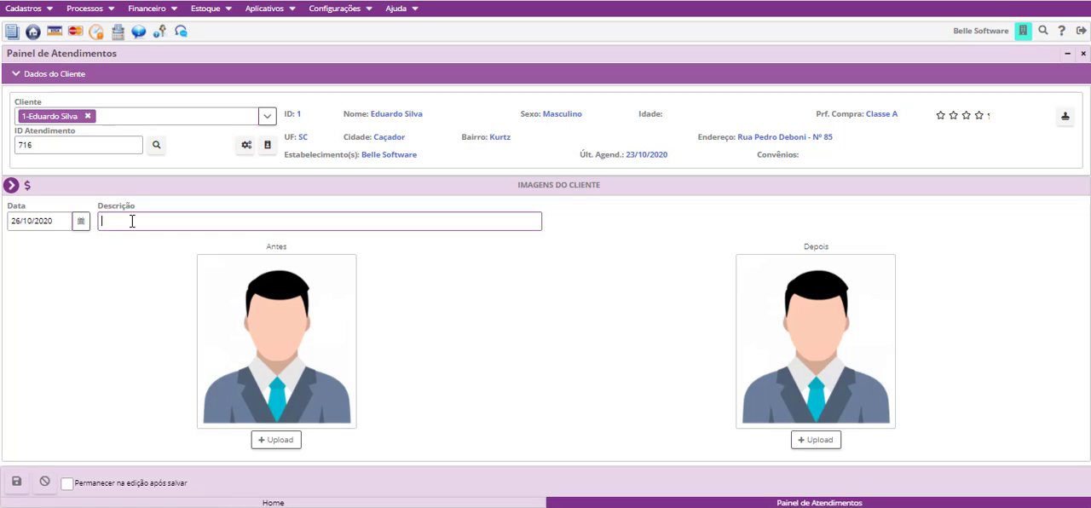
type("TratamentoX")
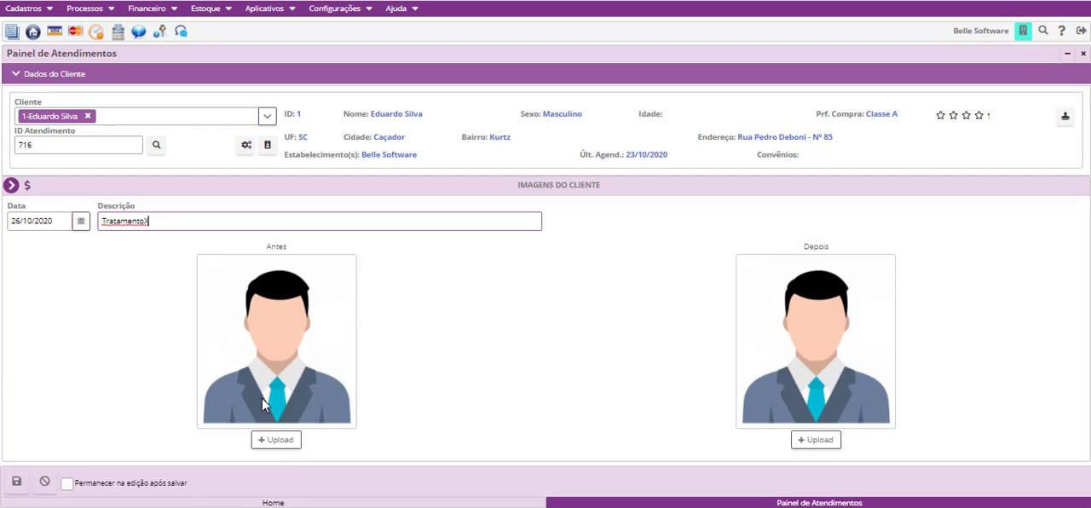
- Upload image 7 as the Antes picture and image 8 as the Depois picture, and save the entry
left_click(284, 452)
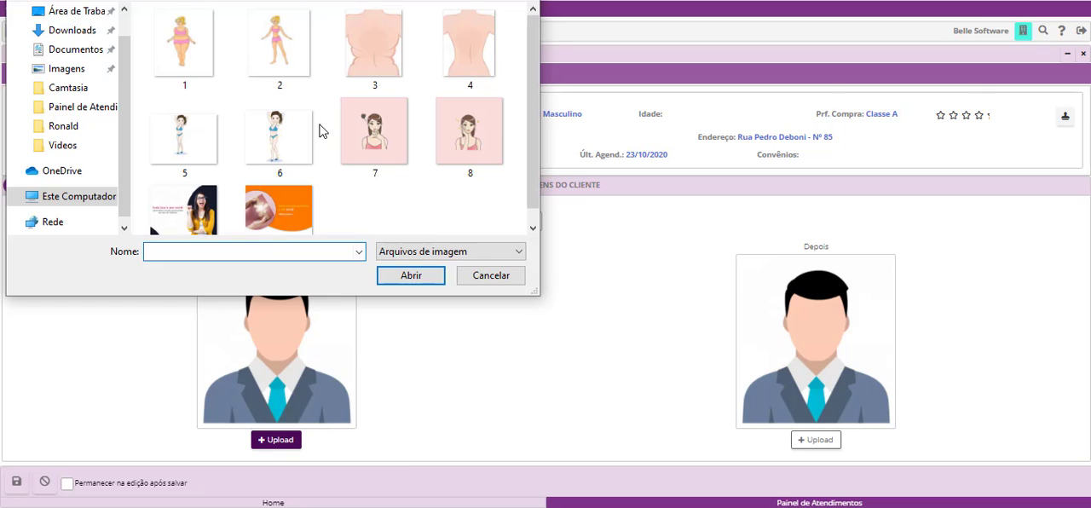
left_click(381, 145)
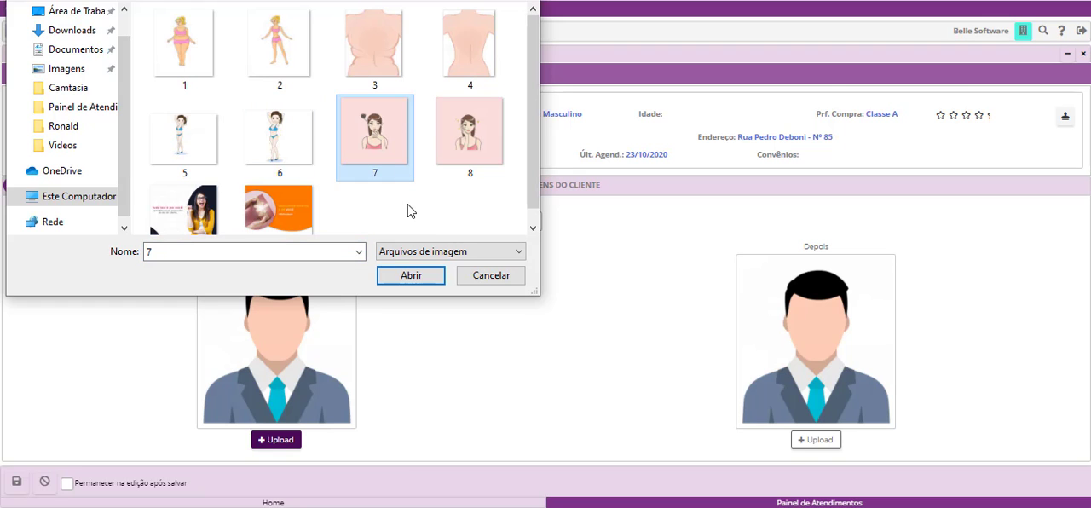
left_click(427, 282)
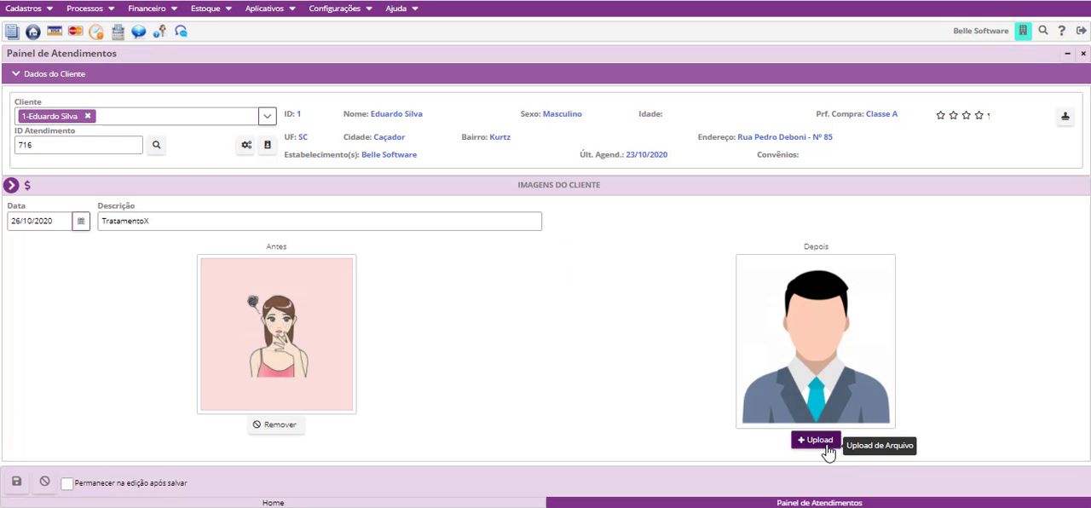
left_click(826, 452)
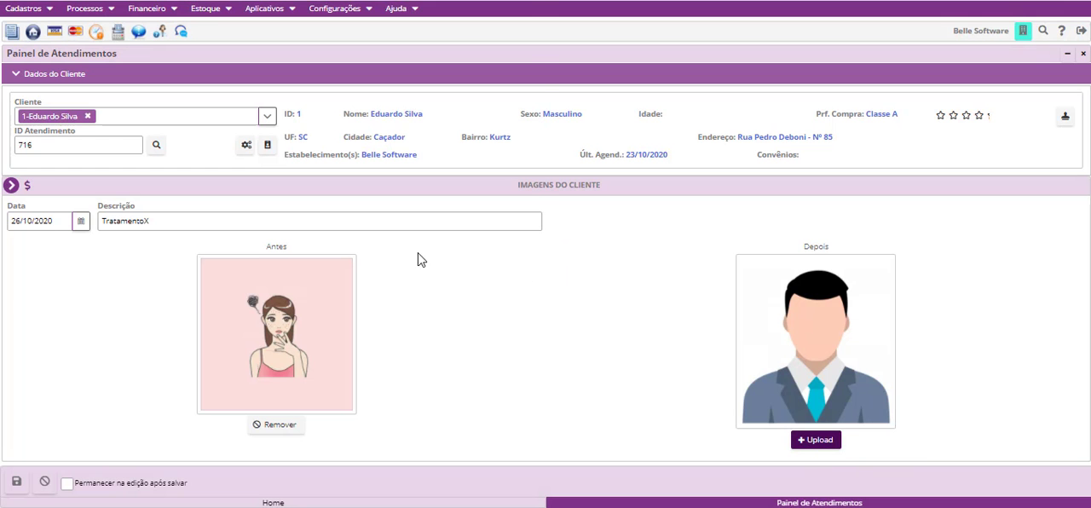
left_click(452, 129)
left_click(413, 283)
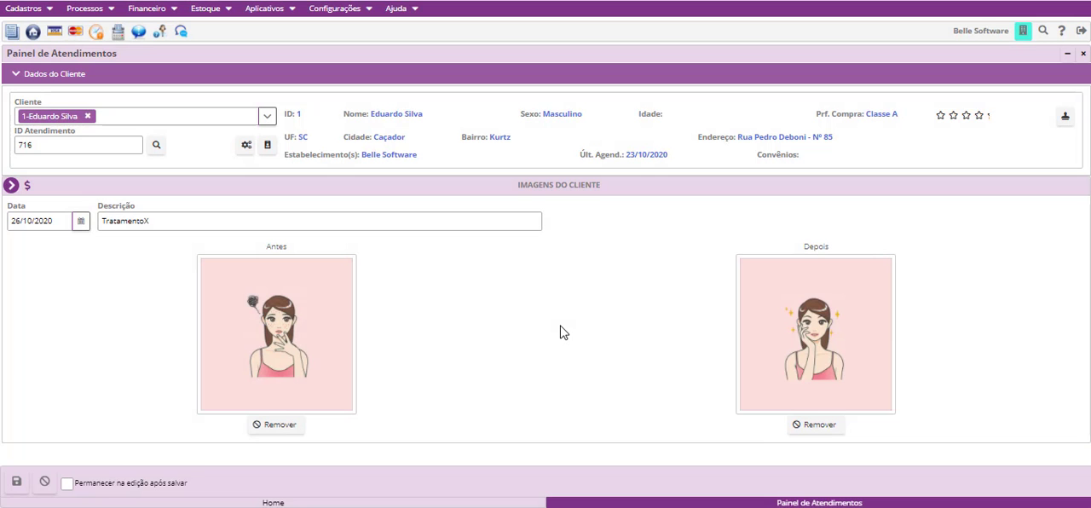
left_click(17, 481)
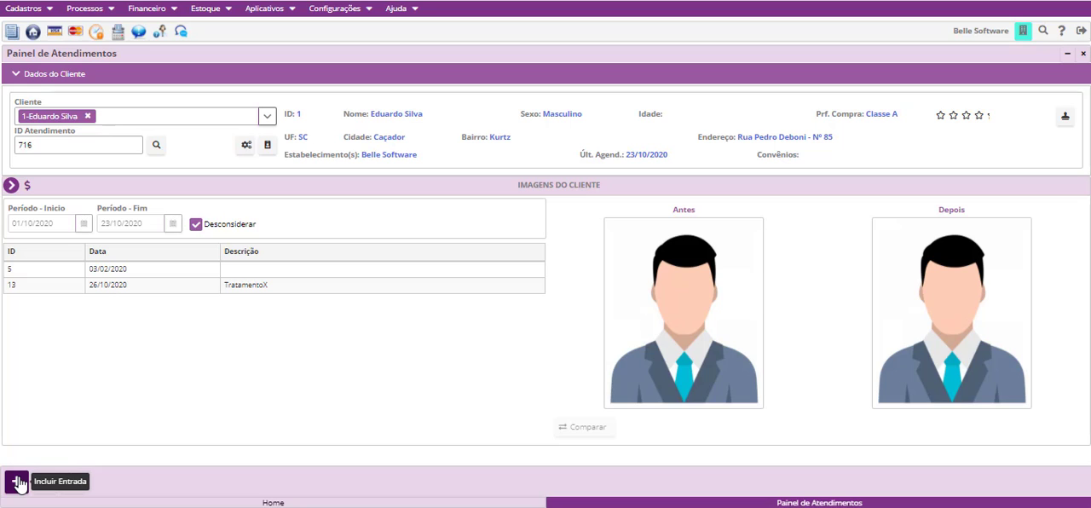
- Compare the Antes and Depois images of the TratamentoX entry, generate the comparison PDF and close the comparison
left_click(183, 287)
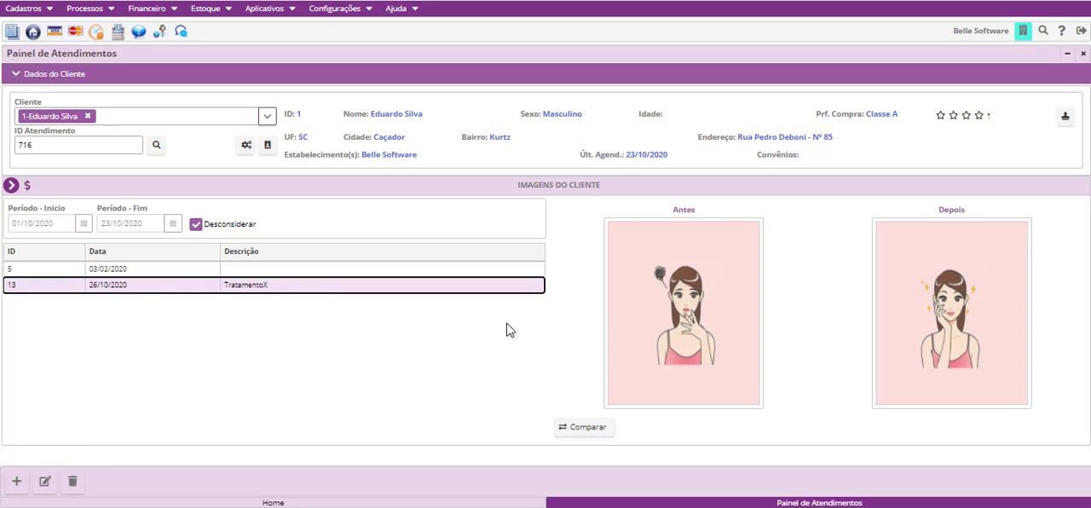
left_click(576, 433)
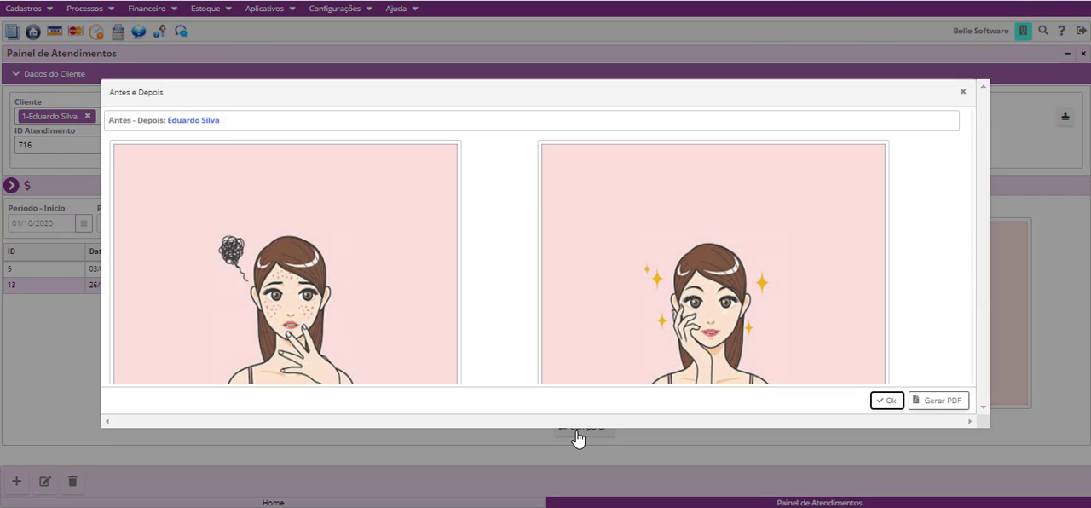
scroll(546, 254, "down", 3)
scroll(718, 178, "up", 3)
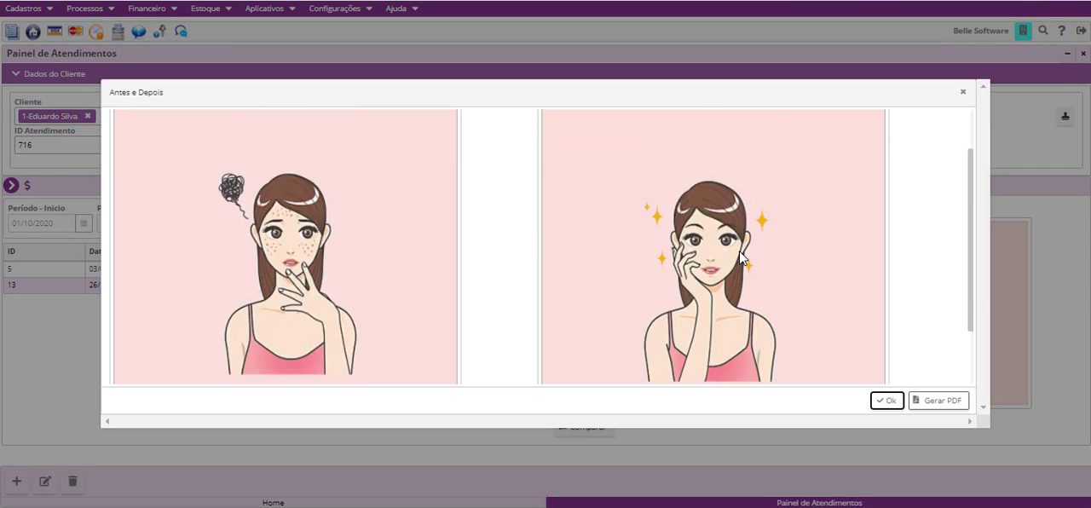
scroll(741, 256, "down", 4)
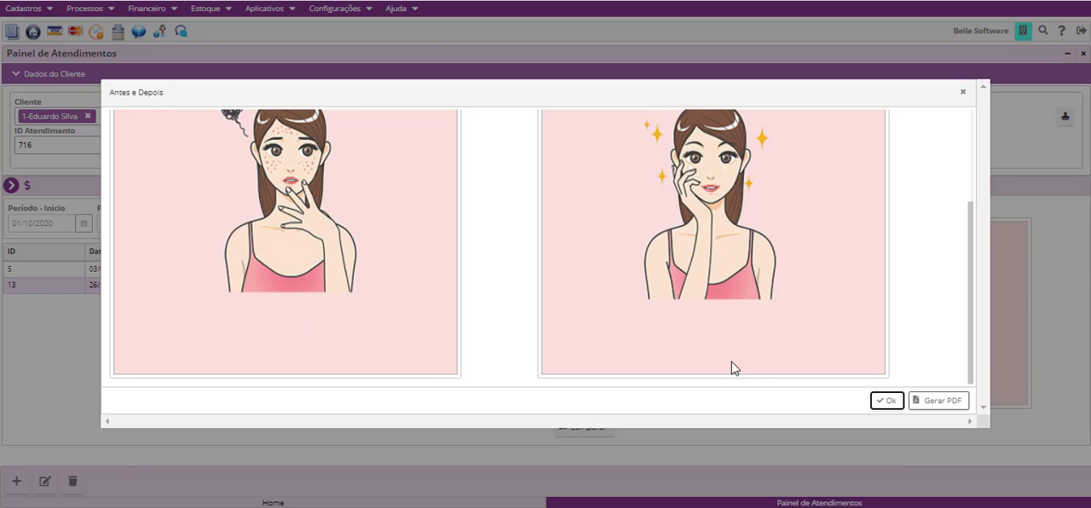
left_click(936, 401)
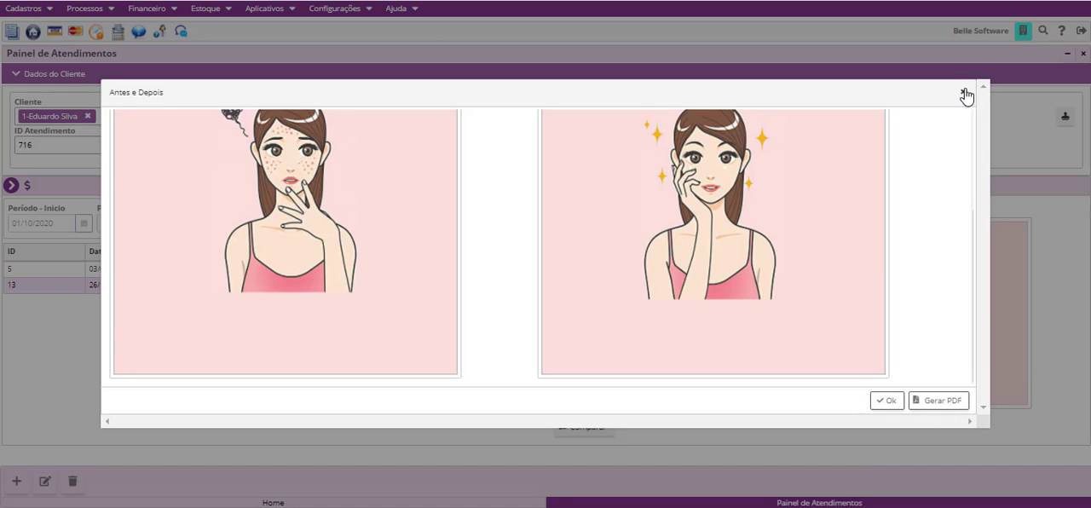
left_click(966, 93)
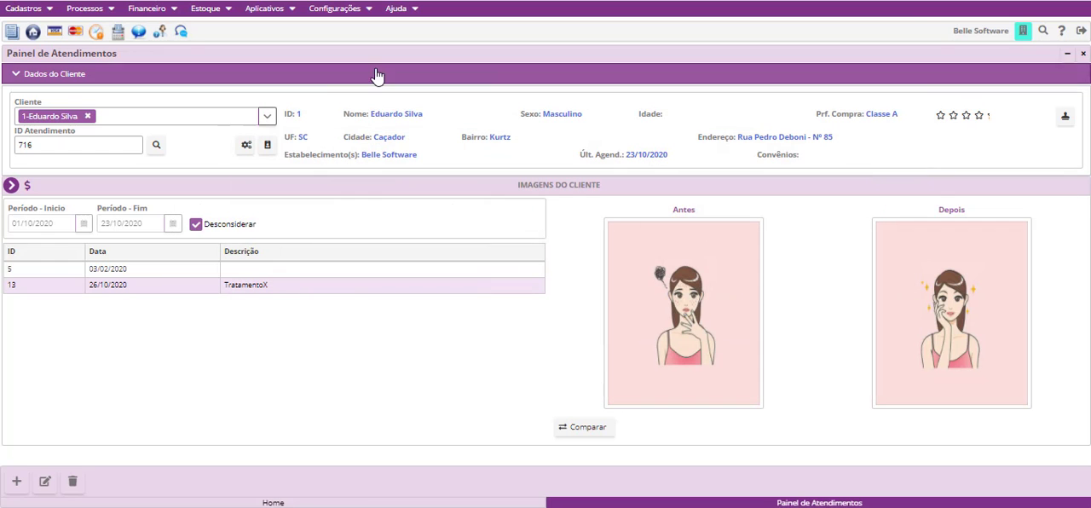
- Start a new record in the Arquivos de Clientes module, leaving the title and description blank
left_click(10, 185)
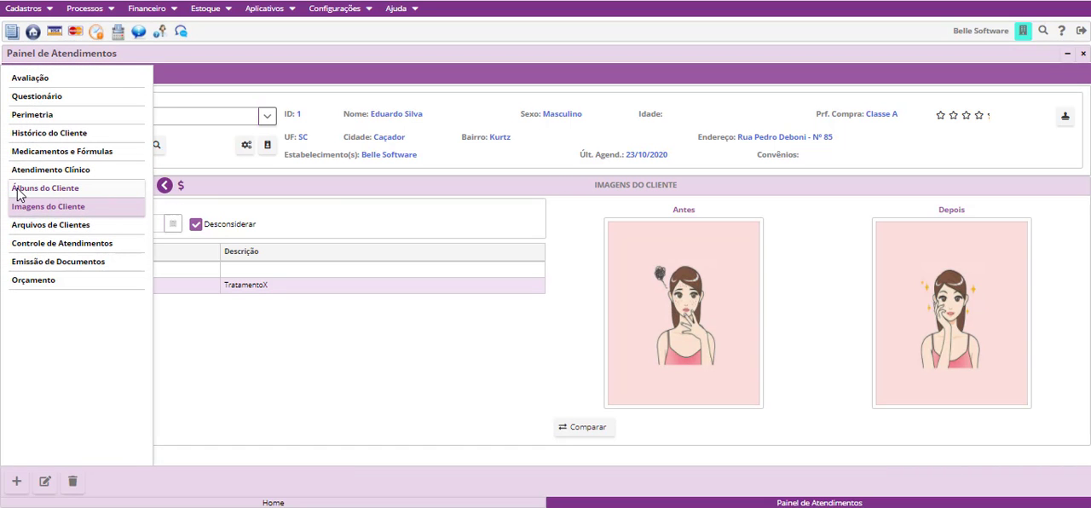
left_click(44, 225)
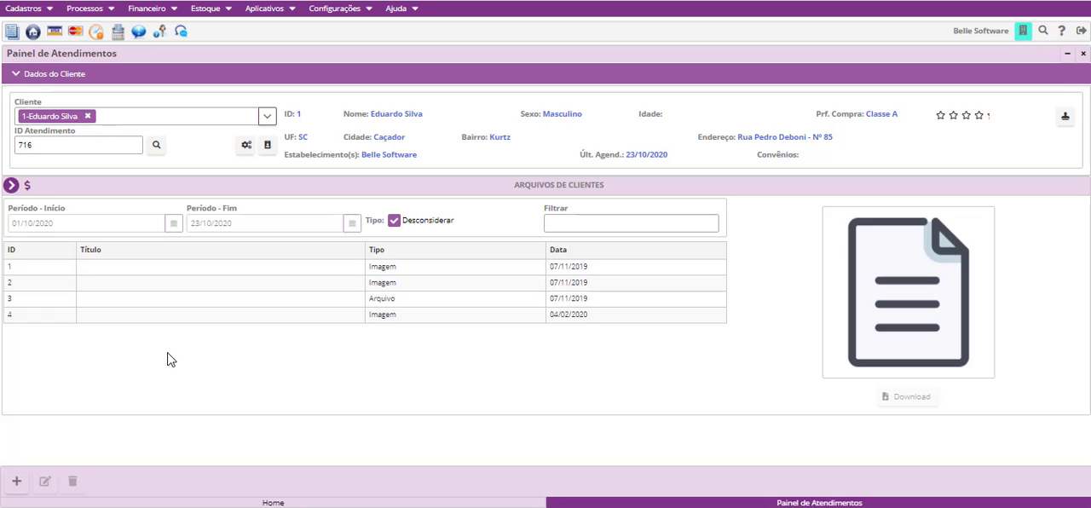
left_click(16, 482)
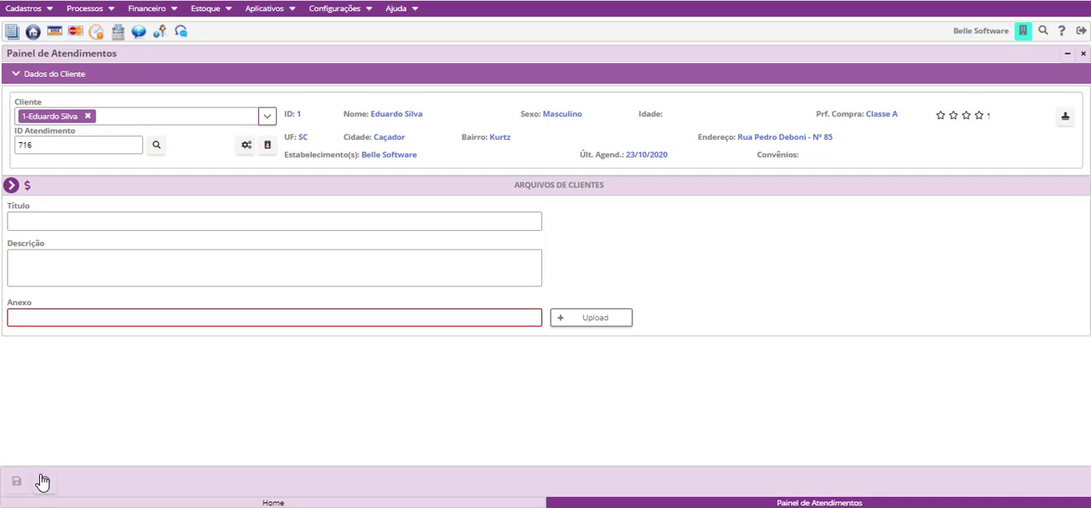
left_click(128, 225)
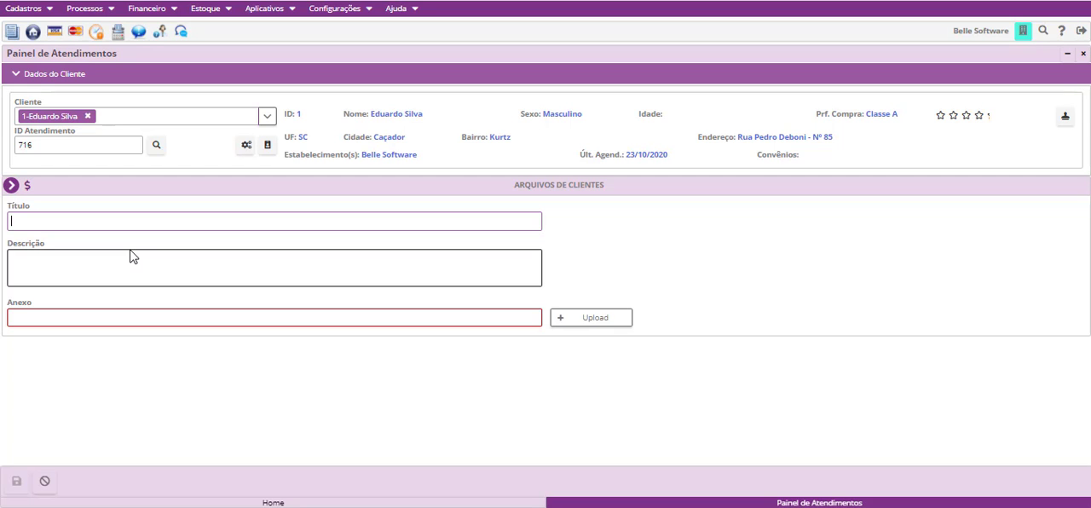
left_click(332, 312)
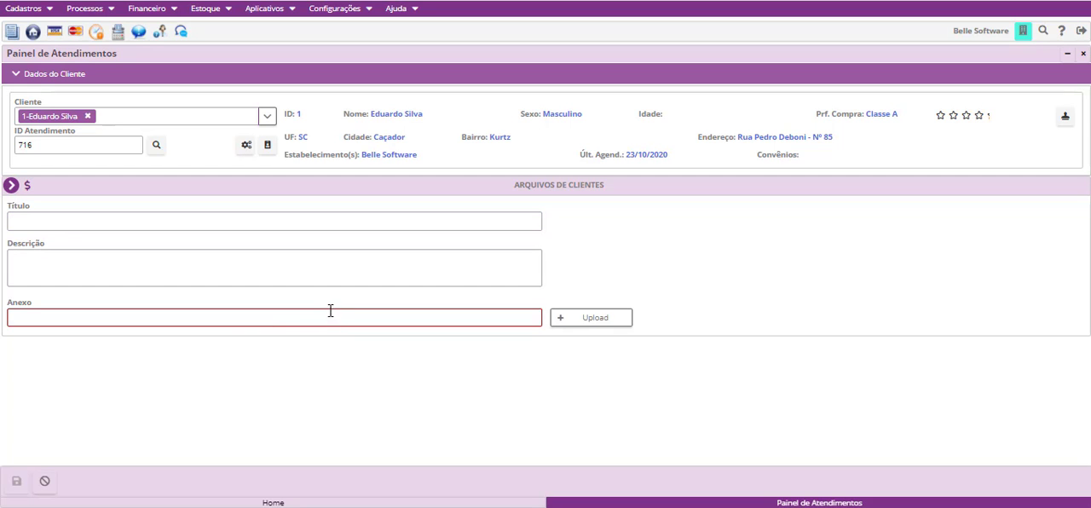
- Upload the Campanha image as the attachment, save the record and select it in the file list to preview it
left_click(564, 319)
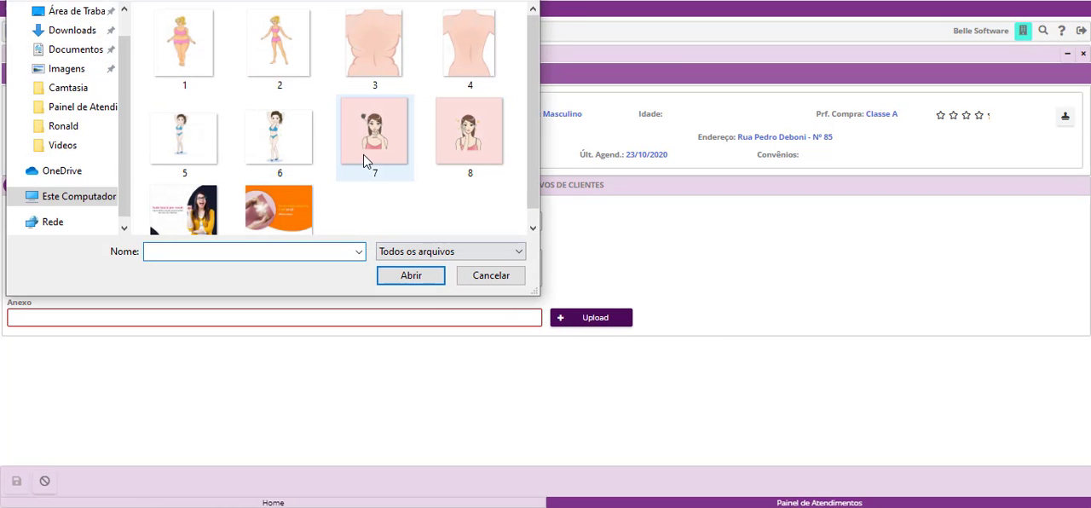
scroll(364, 161, "down", 1)
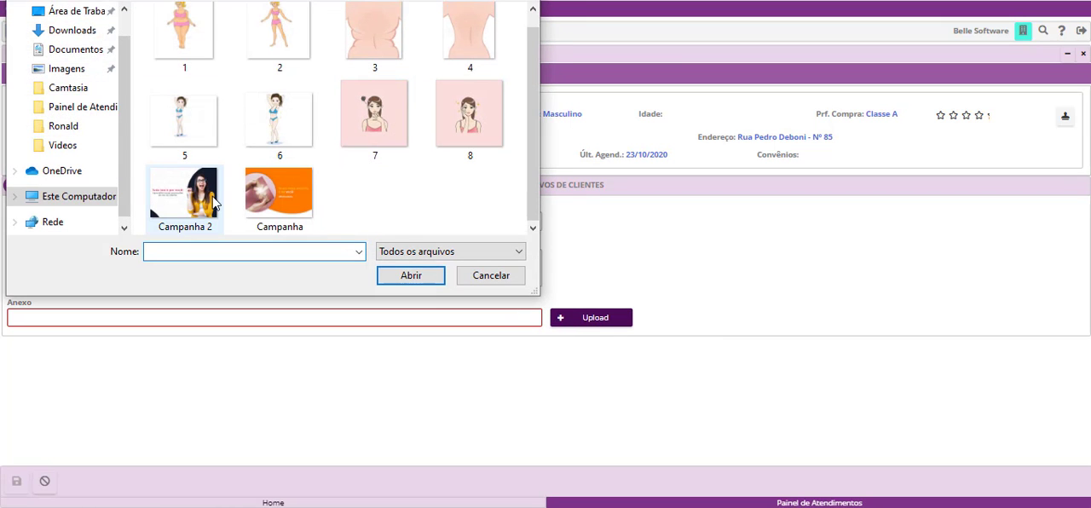
left_click(283, 215)
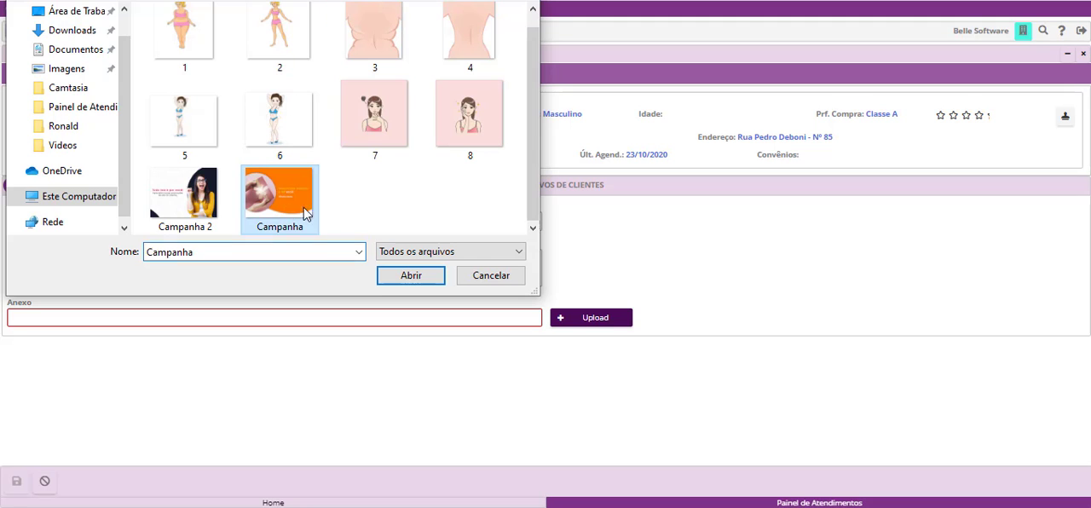
left_click(394, 282)
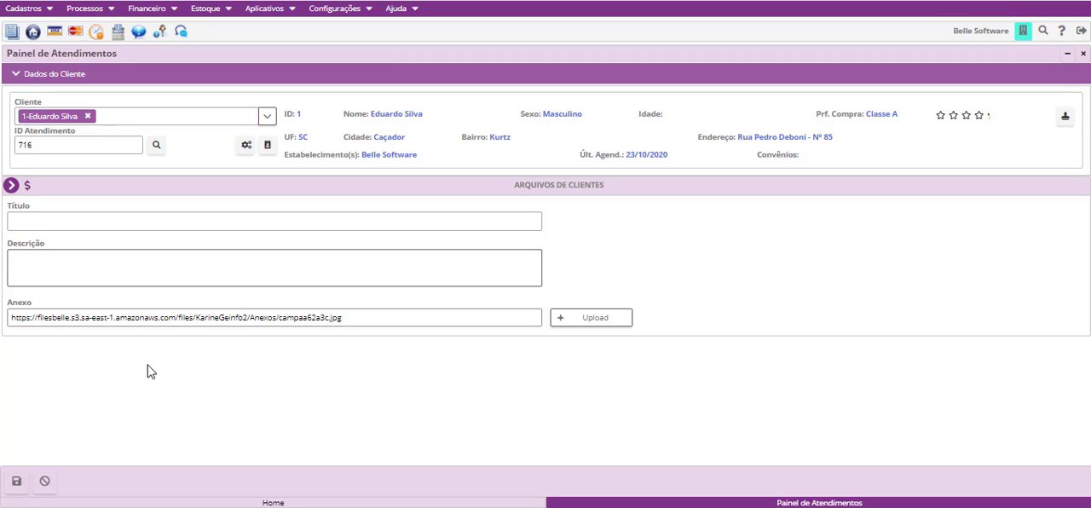
left_click(17, 481)
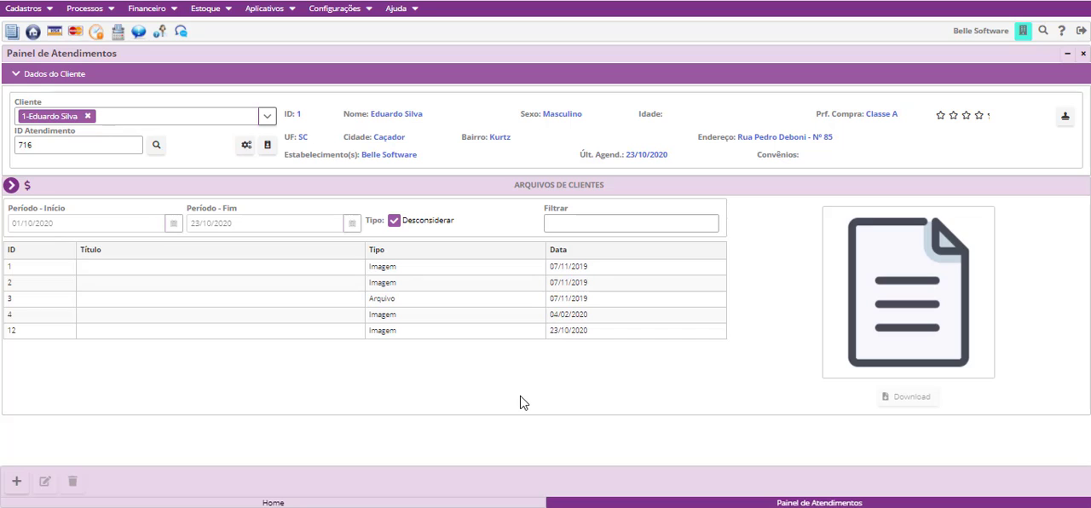
left_click(566, 330)
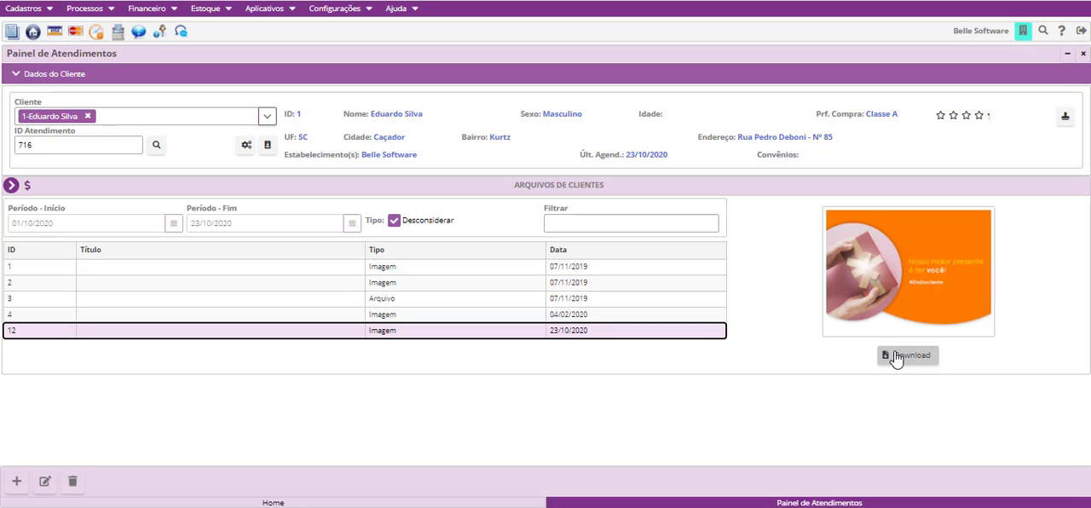
- Examine the Controle de Atendimentos module, including its blank entry form and area filter, without saving a record
left_click(11, 186)
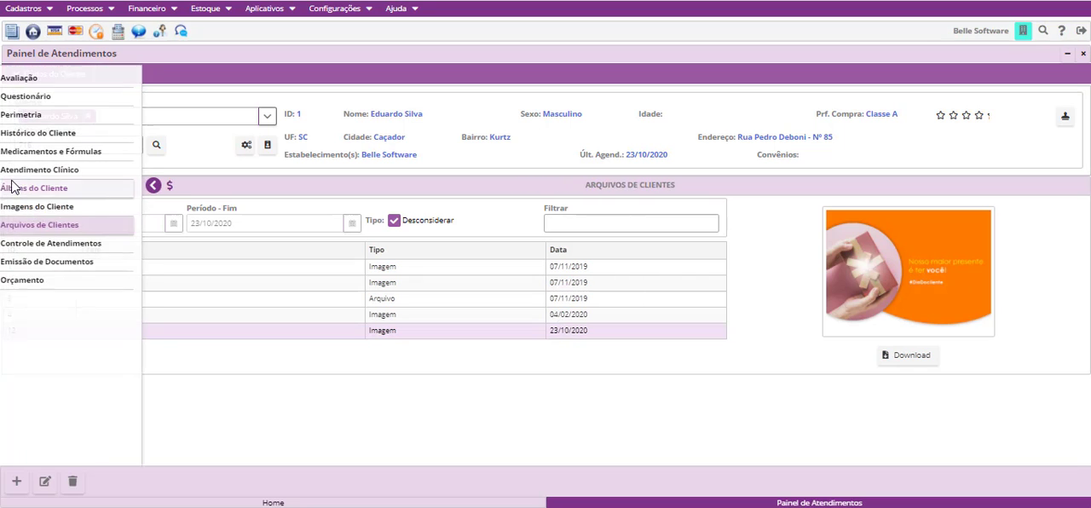
left_click(49, 245)
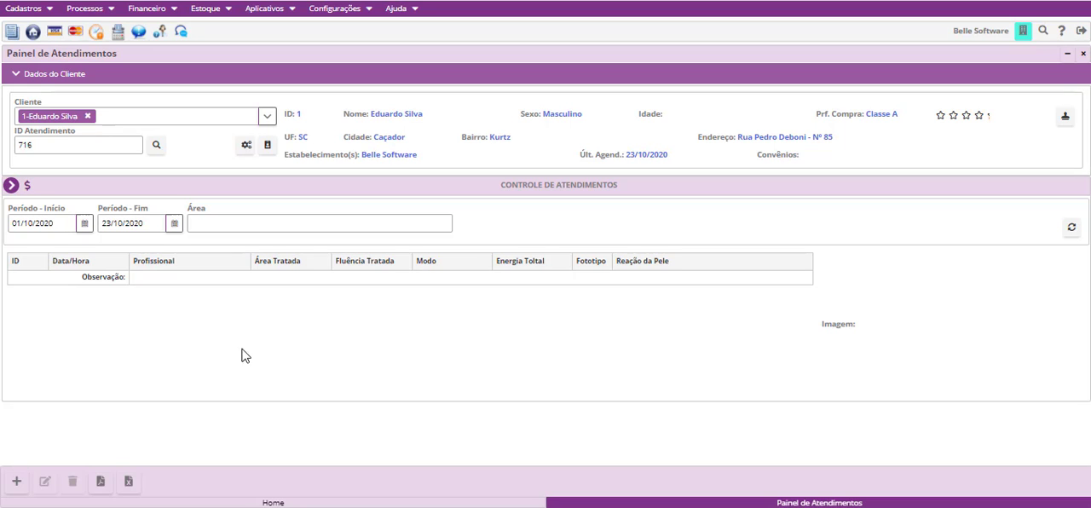
left_click(17, 481)
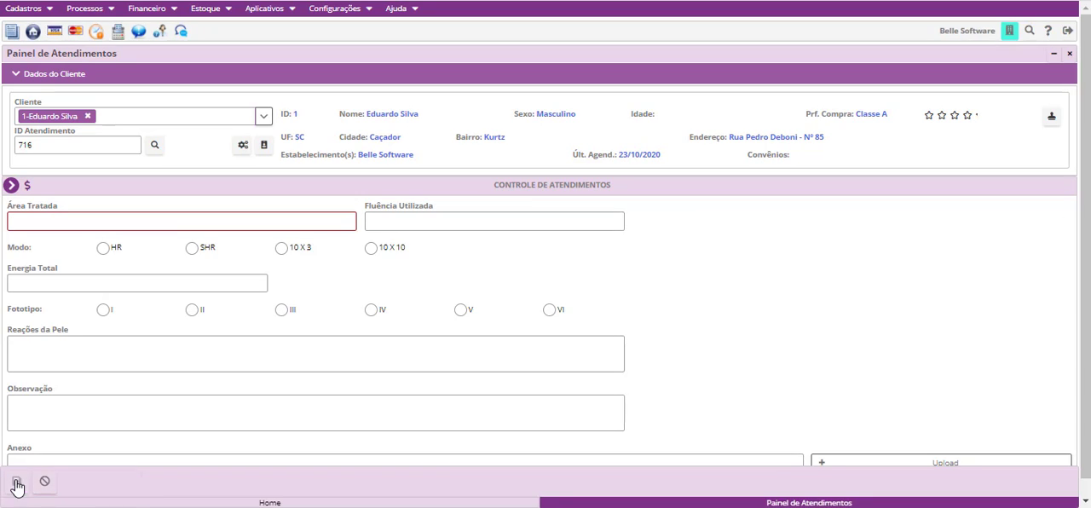
scroll(304, 339, "down", 1)
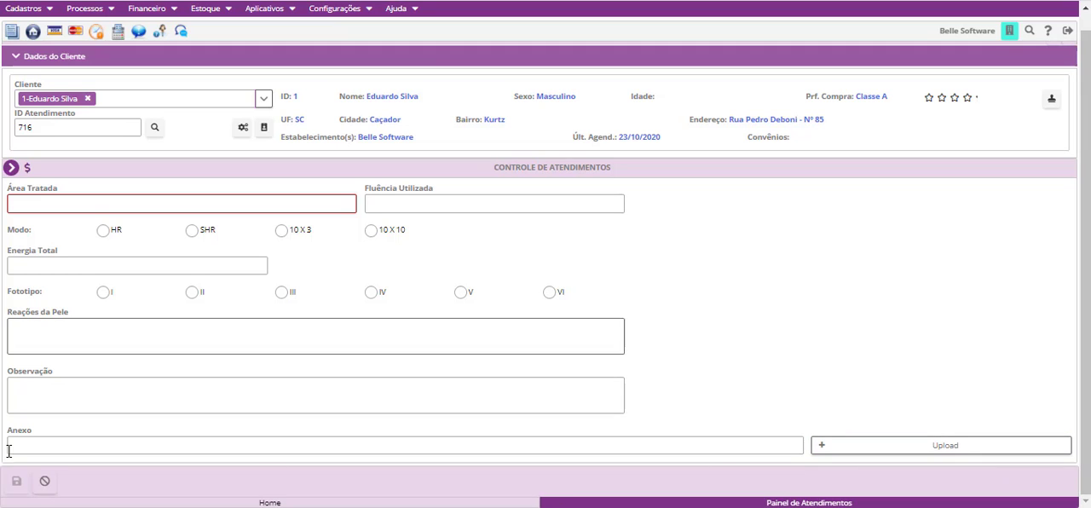
left_click(43, 481)
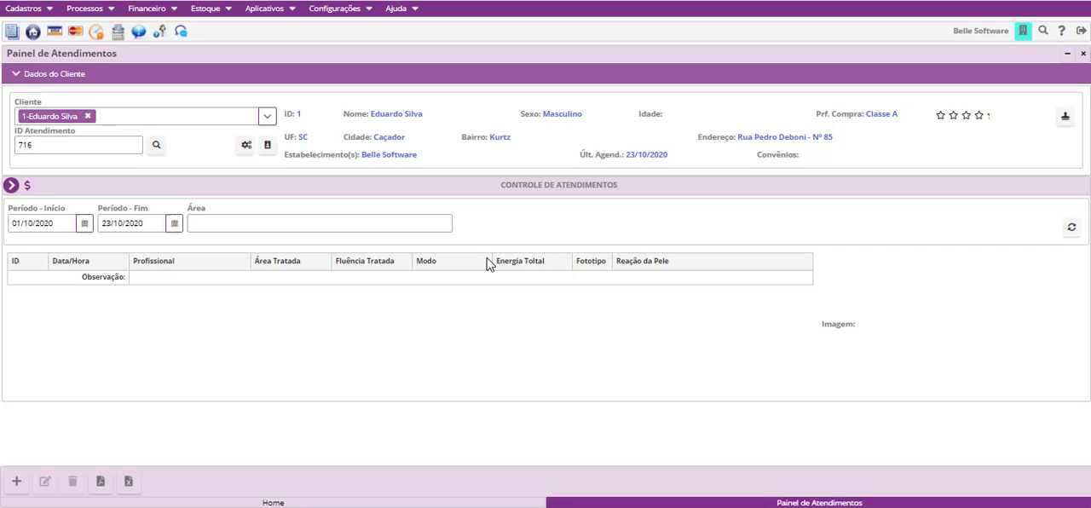
left_click(251, 224)
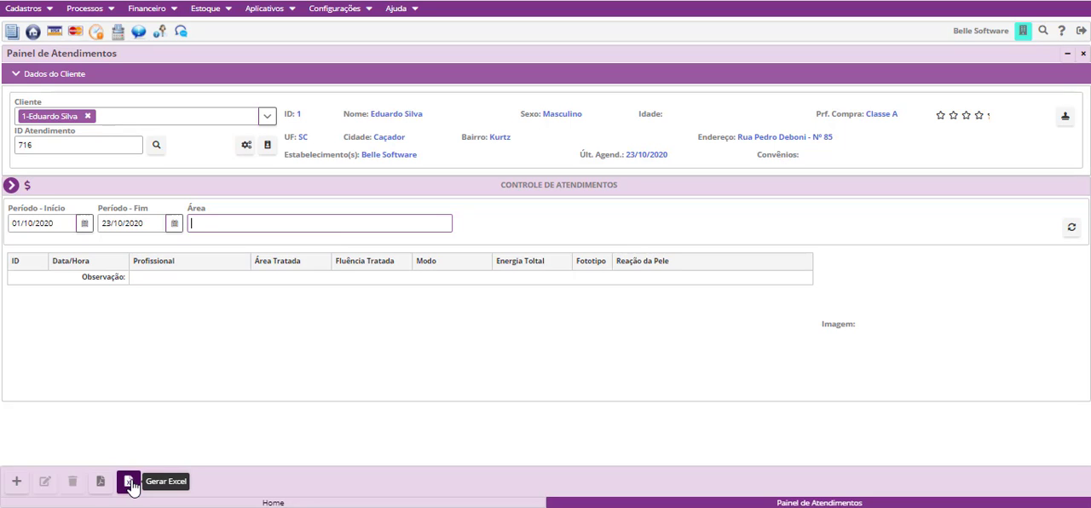
- Review the document types in Emissão de Documentos, from Receita and Atestado through to Termo de Consentimento
left_click(11, 185)
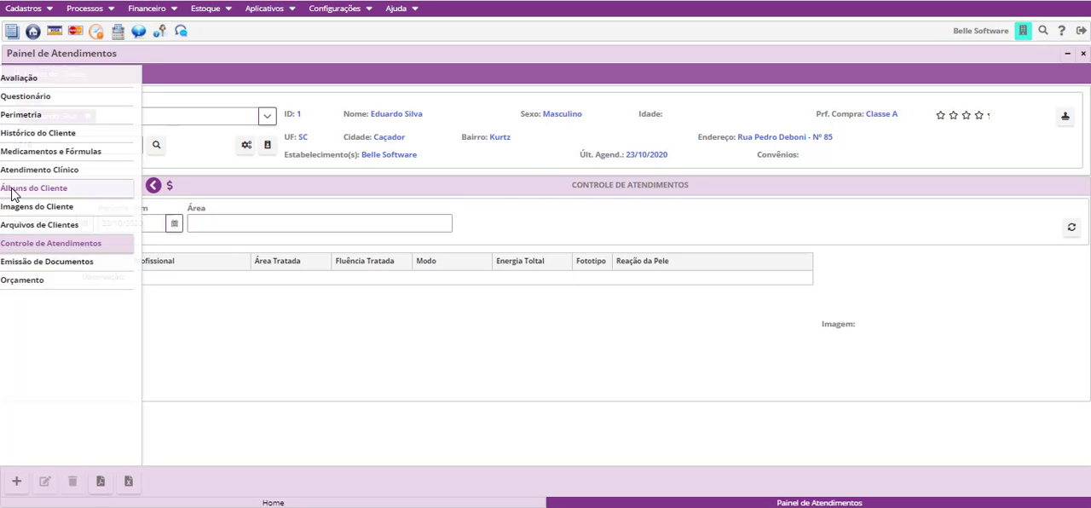
left_click(13, 266)
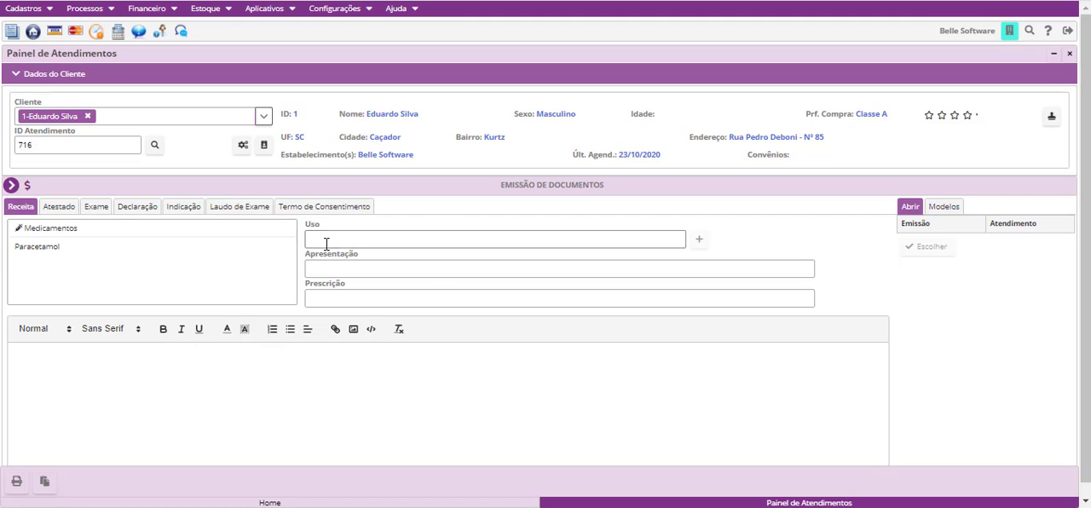
left_click(52, 209)
left_click(92, 210)
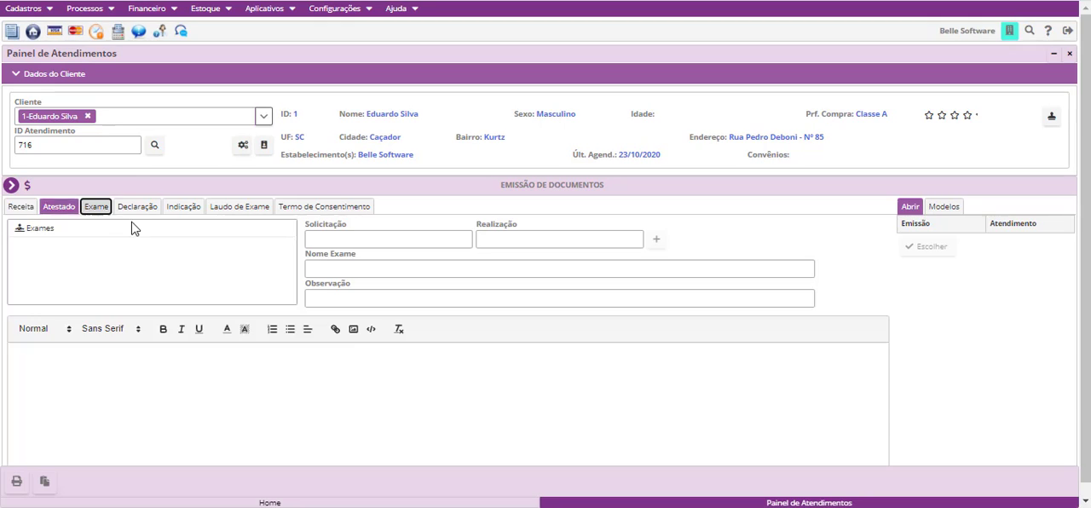
left_click(138, 210)
left_click(201, 212)
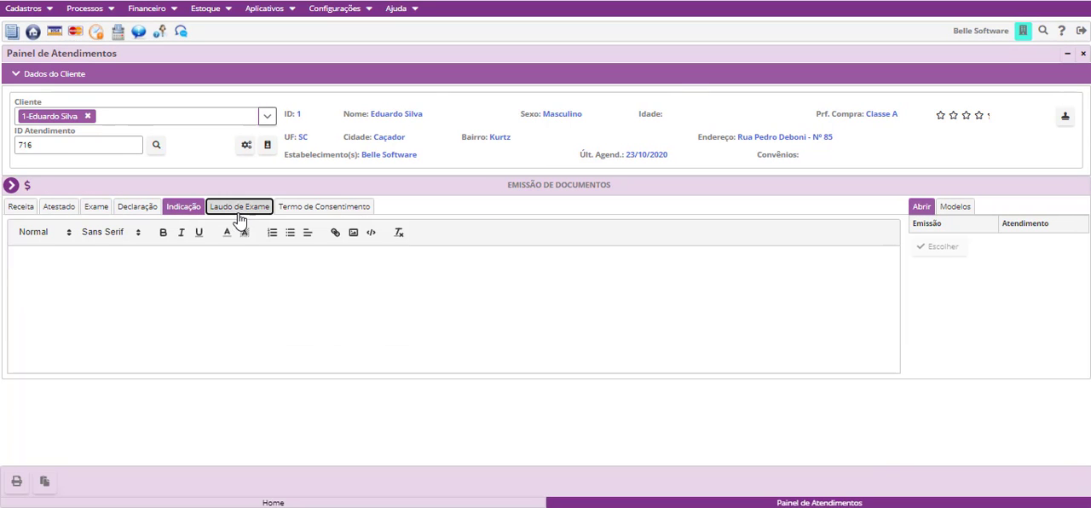
left_click(240, 210)
left_click(345, 209)
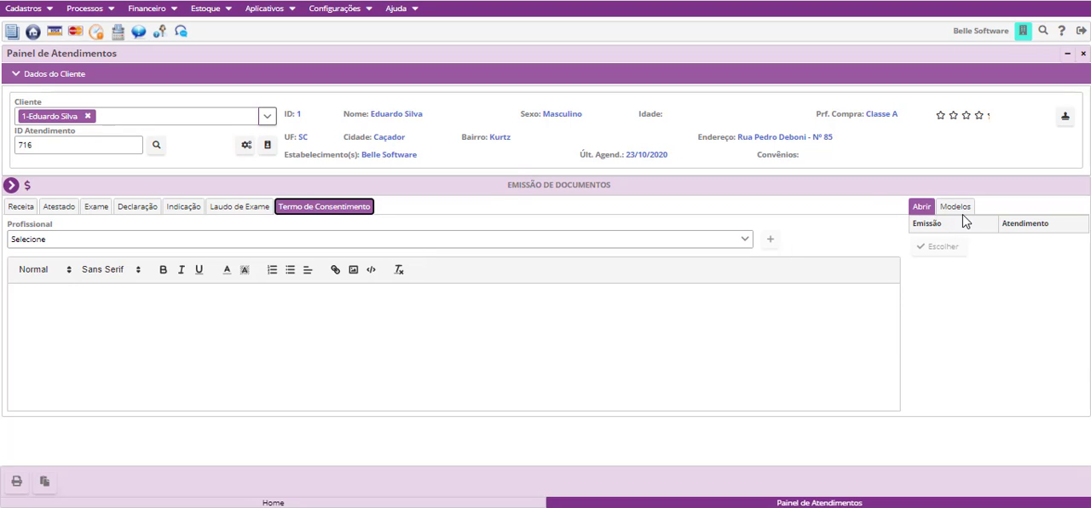
- Create a new document template of type Indicação and name it "Indicação de Produtos"
left_click(44, 483)
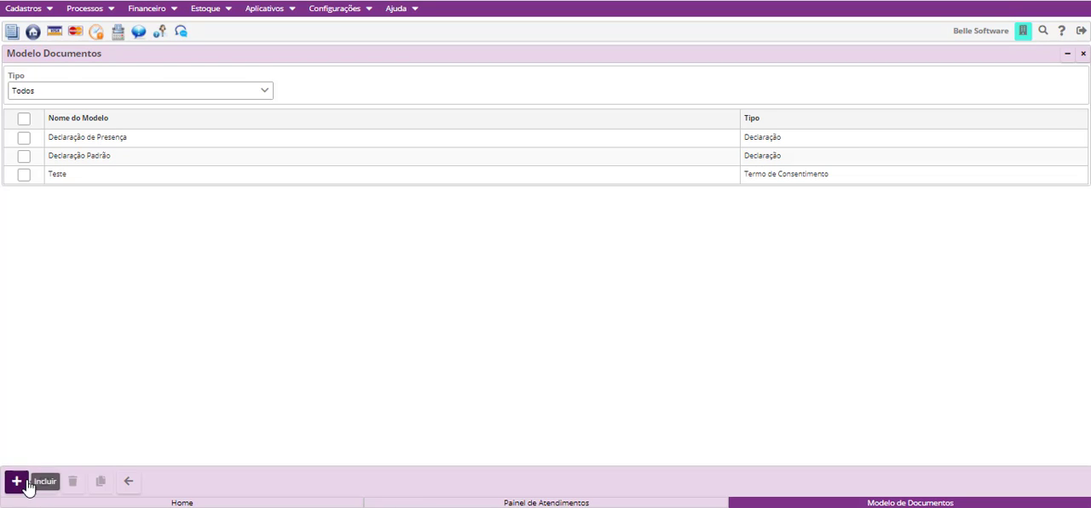
left_click(16, 482)
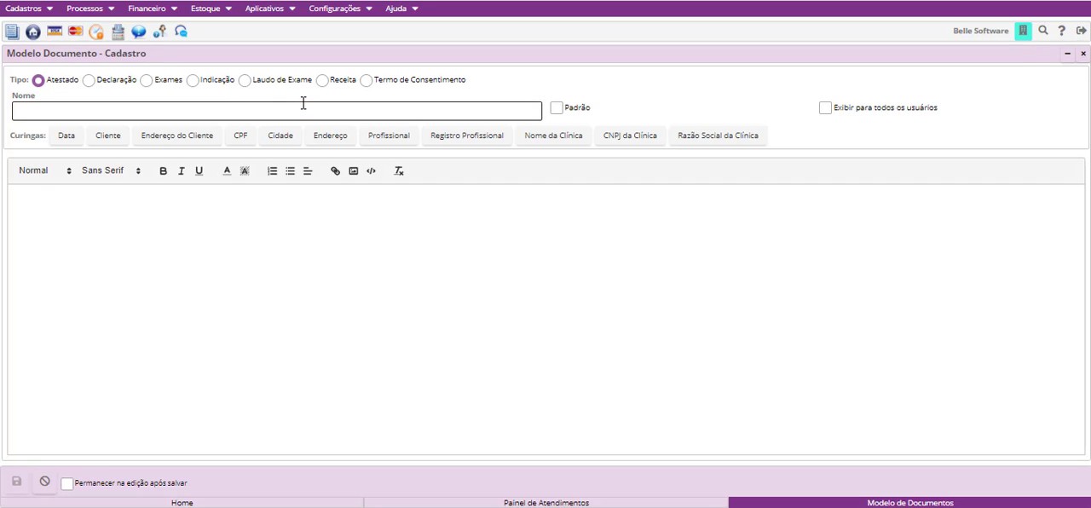
left_click(193, 83)
left_click(171, 118)
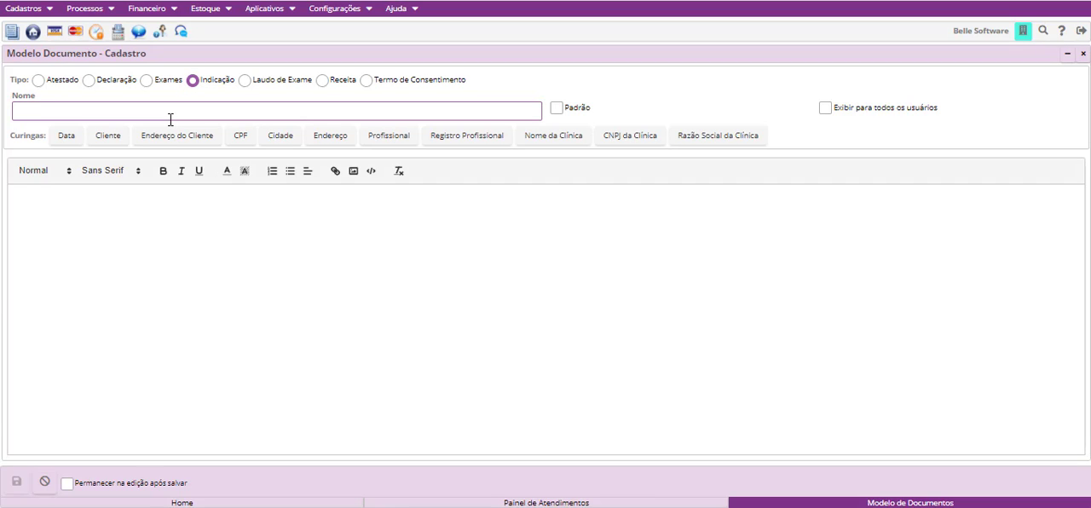
type("Indicação de proc")
type("utos")
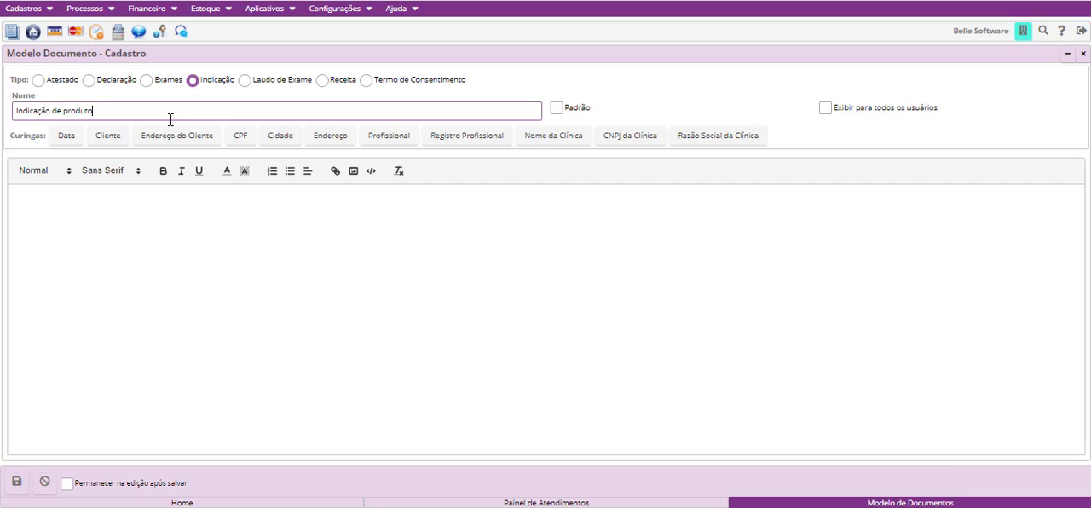
left_click(68, 110)
key("BackSpace")
type("P")
- Begin the template text with "Eu" followed on the same line by the professional wildcard [#profiss]
left_click(62, 219)
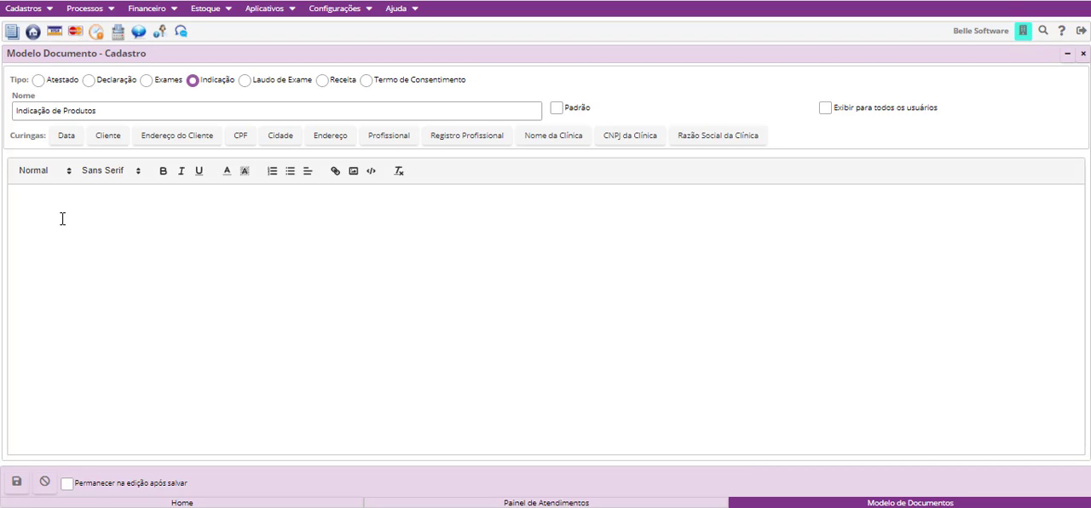
type("eu")
key("BackSpace")
key("BackSpace")
type("eu")
key("BackSpace")
key("BackSpace")
key("BackSpace")
type("E")
type("u")
left_click(370, 138)
left_click(18, 208)
key("BackSpace")
type("[#profiss] indico os produtos X para a clien")
- Continue the sentence with "indico os produtos X para o cliente" followed by the client wildcard [#nomePaciente]
key("BackSpace")
key("BackSpace")
key("BackSpace")
key("BackSpace")
key("BackSpace")
key("BackSpace")
key("BackSpace")
key("BackSpace")
type("o clientr")
key("BackSpace")
type("ente")
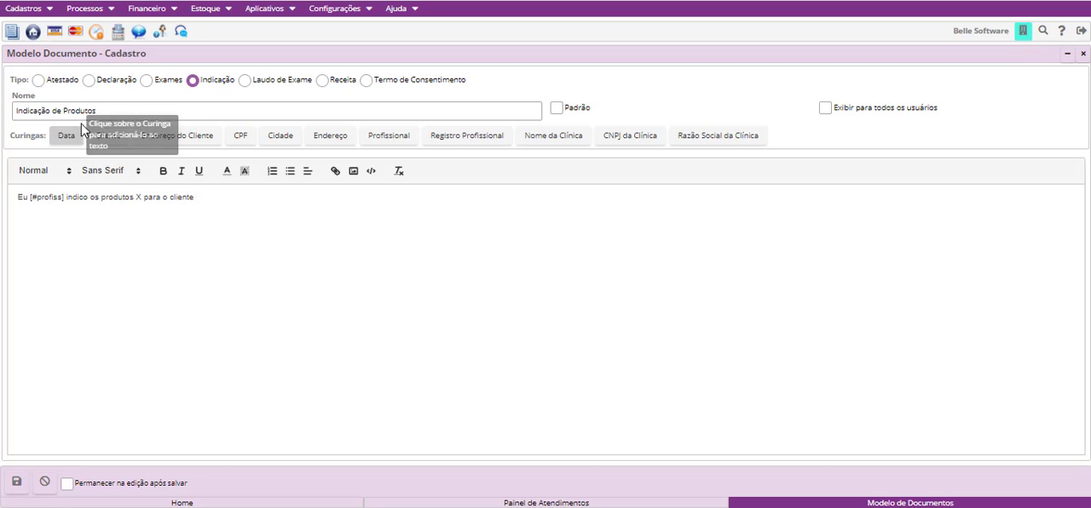
left_click(107, 135)
left_click(19, 209)
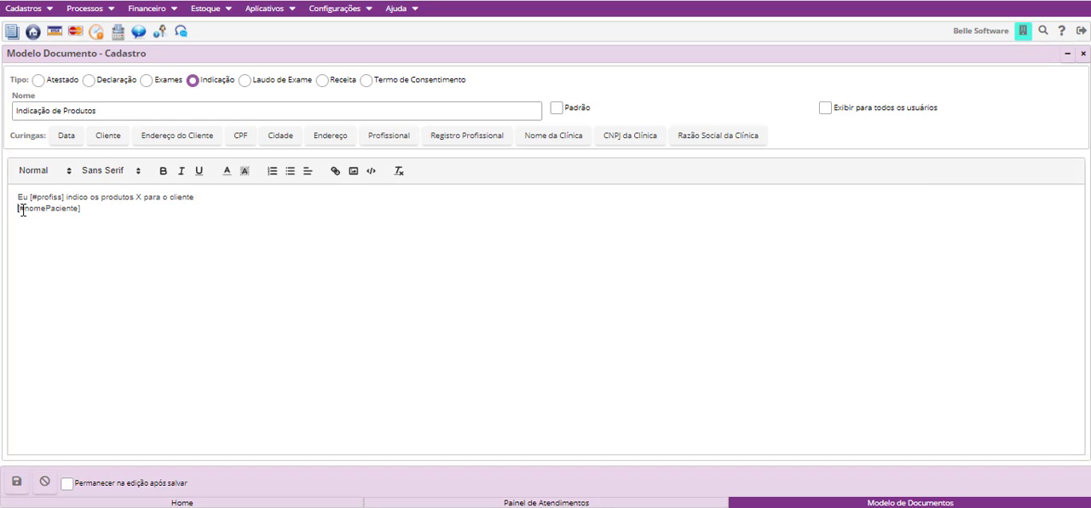
key("BackSpace")
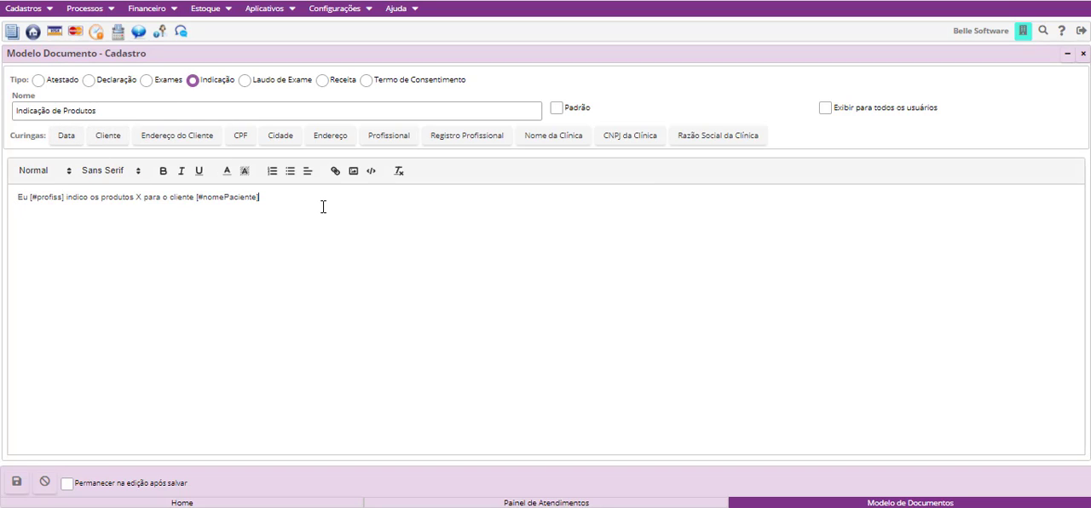
- Complete the sentence with "na data de" followed on the same line by the date wildcard [#dataAtual]
type("na data de")
left_click(267, 198)
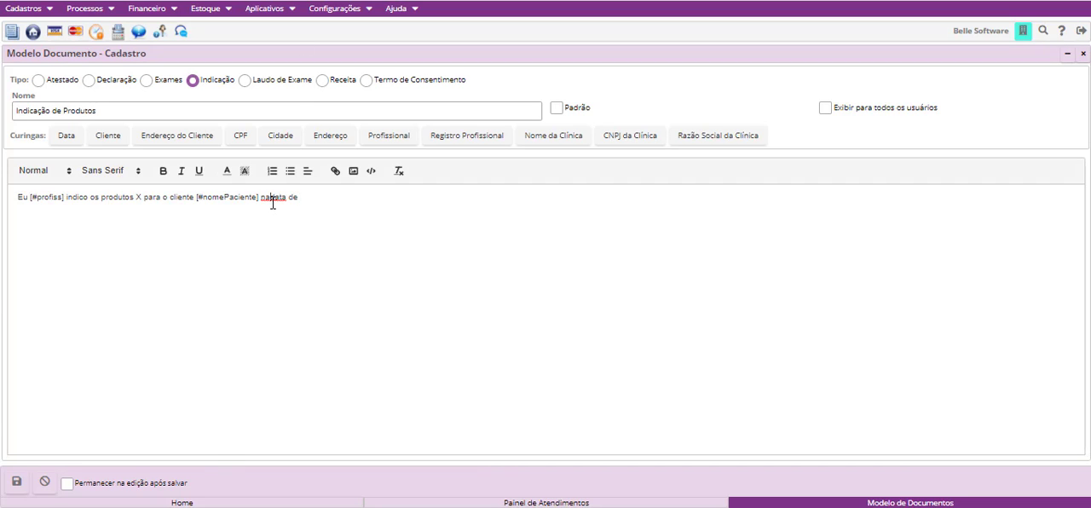
left_click(66, 135)
left_click(16, 209)
key("BackSpace")
- Add an underscore signature line below the sentence, with the clinic name wildcard [#nomeClinica] beneath it
type("____________________________________")
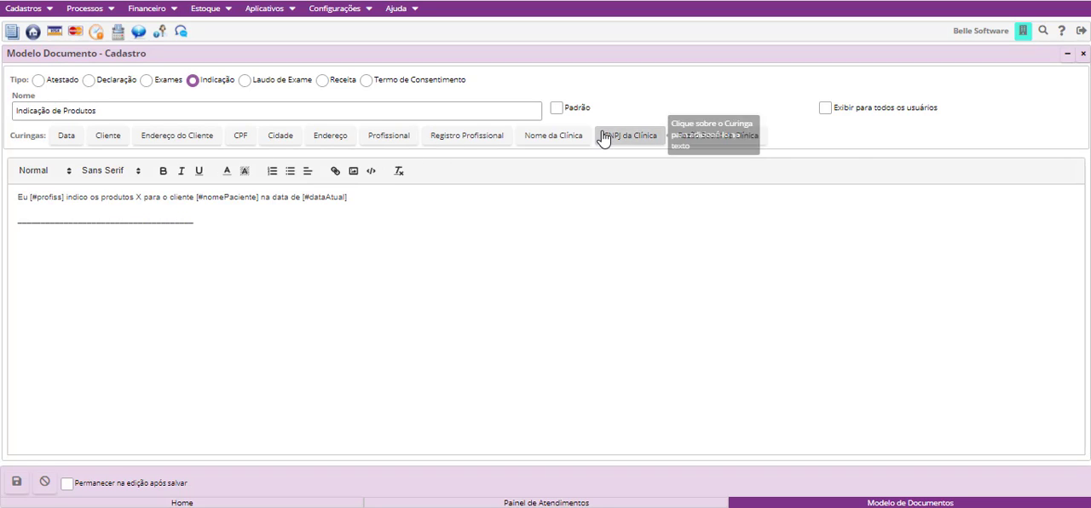
left_click(563, 138)
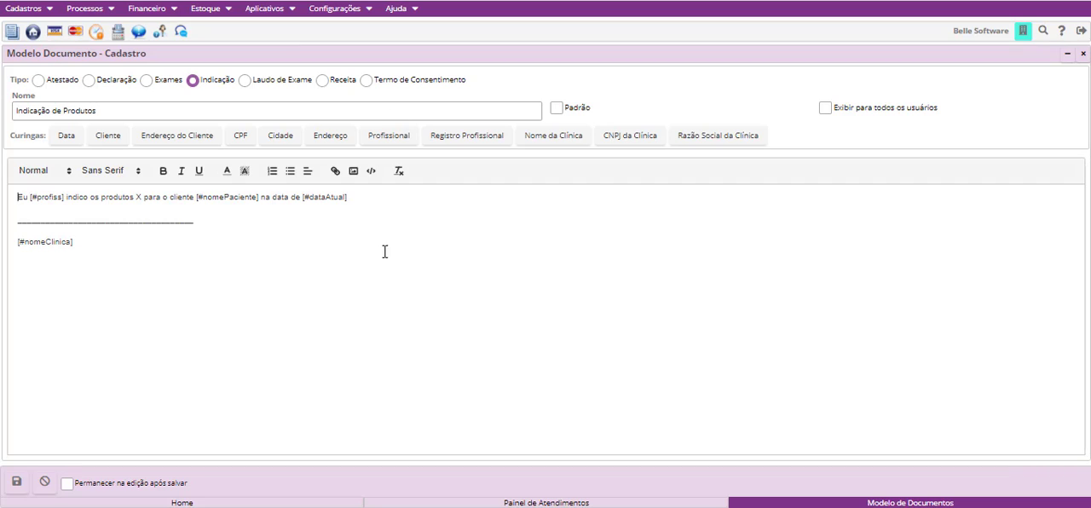
- Select the whole template text and look through the paragraph style and font options without changing them
key("ctrl+a")
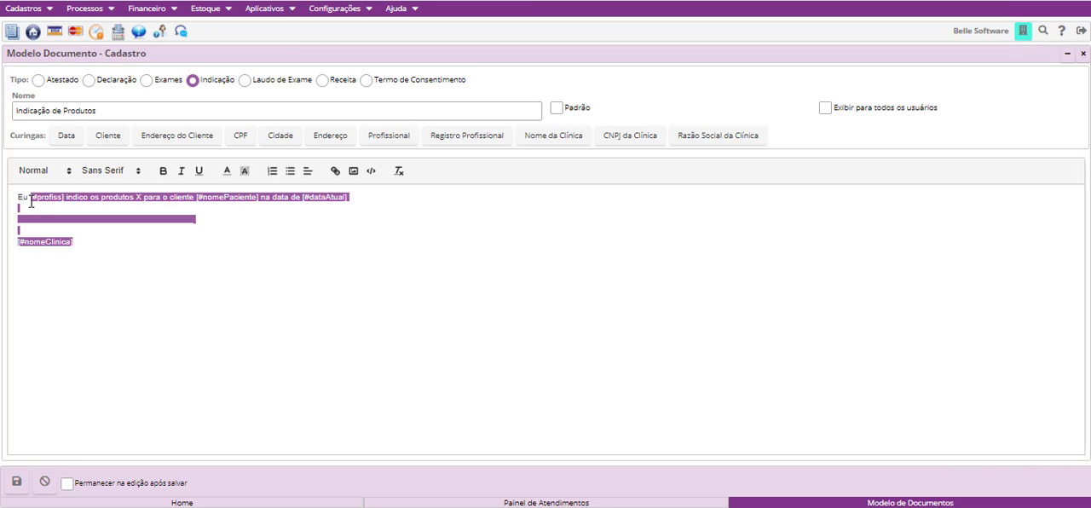
left_click(71, 175)
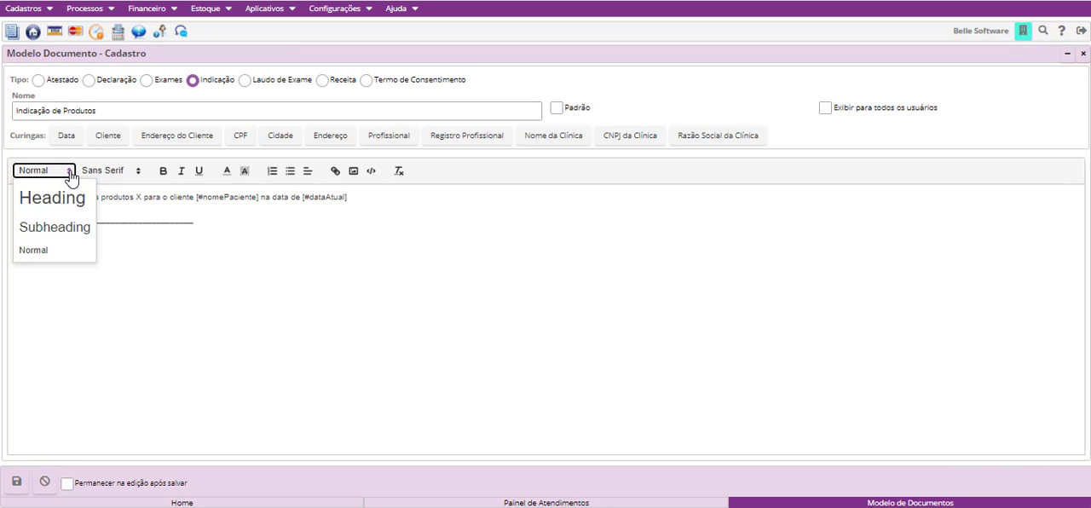
left_click(135, 174)
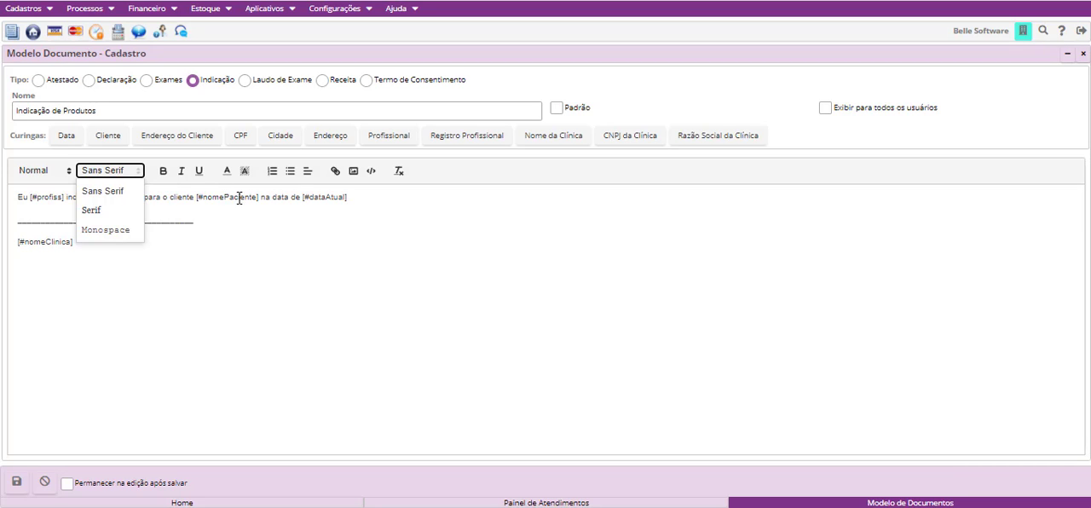
left_click(219, 245)
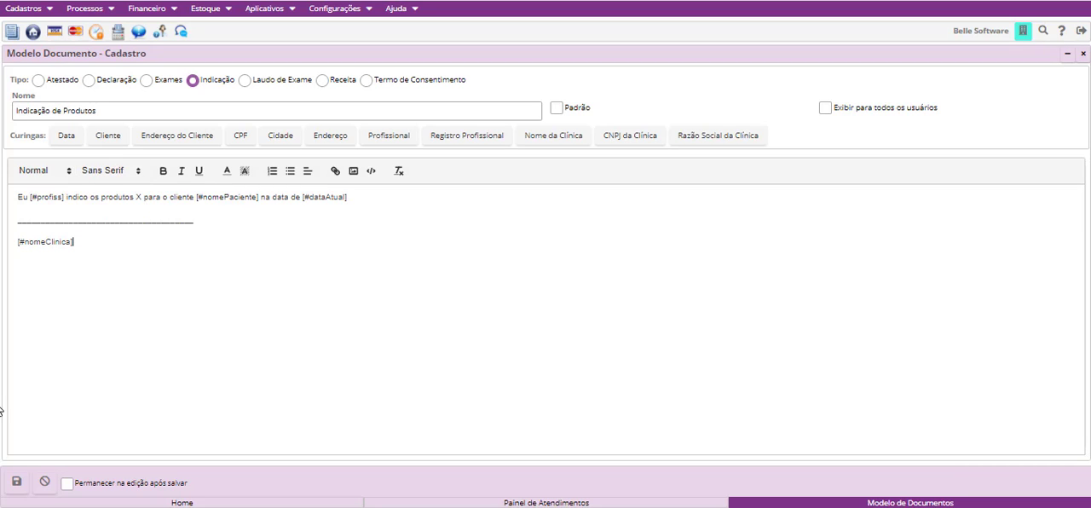
- Save the Indicação de Produtos template and leave the document templates screen
left_click(17, 483)
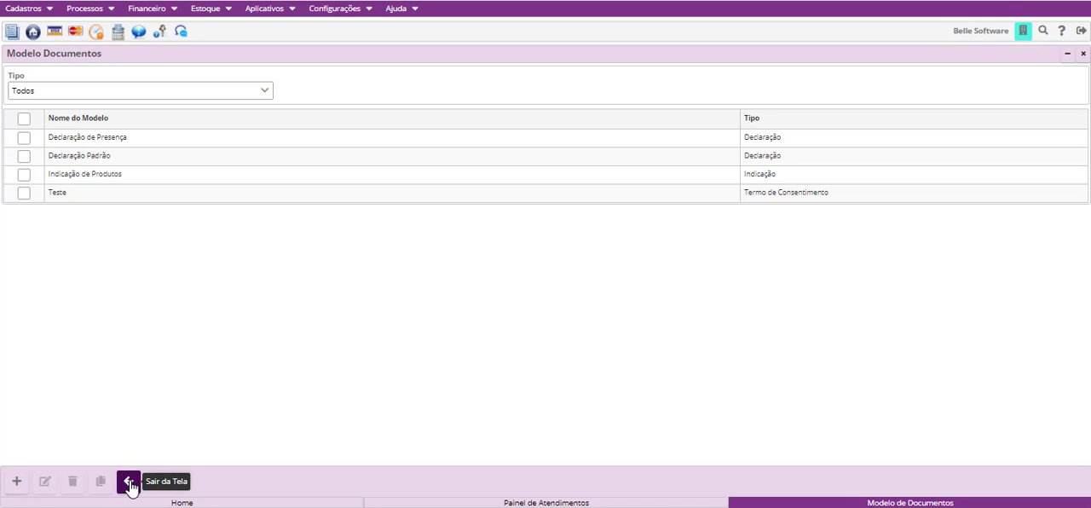
left_click(128, 483)
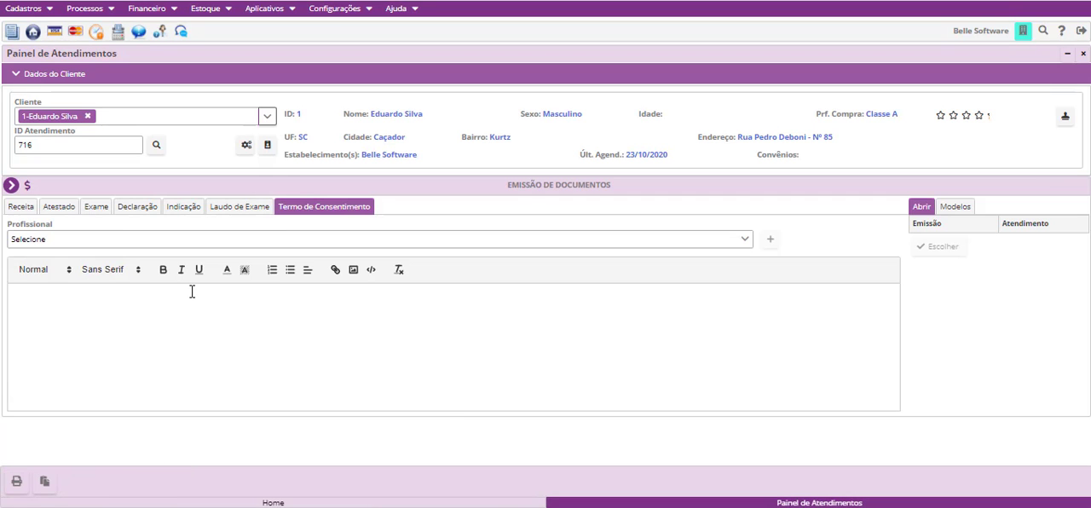
- Fill the client's Indicação document with the Indicação de Produtos template
left_click(183, 210)
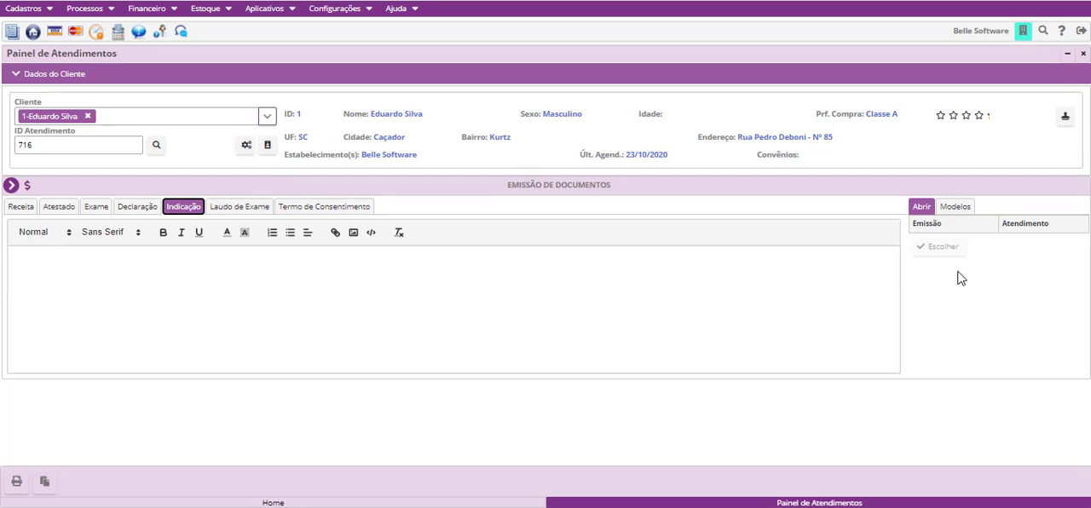
left_click(956, 209)
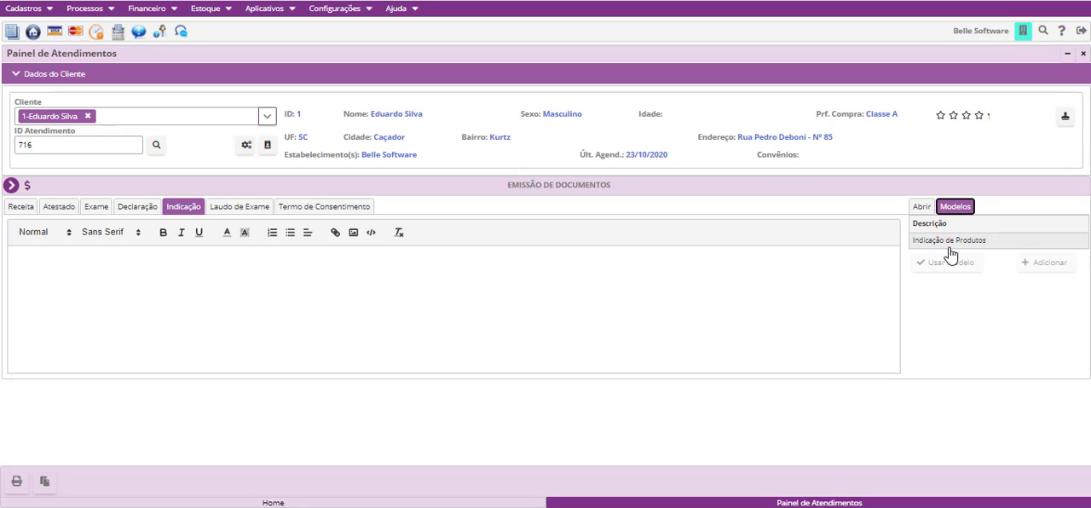
left_click(949, 247)
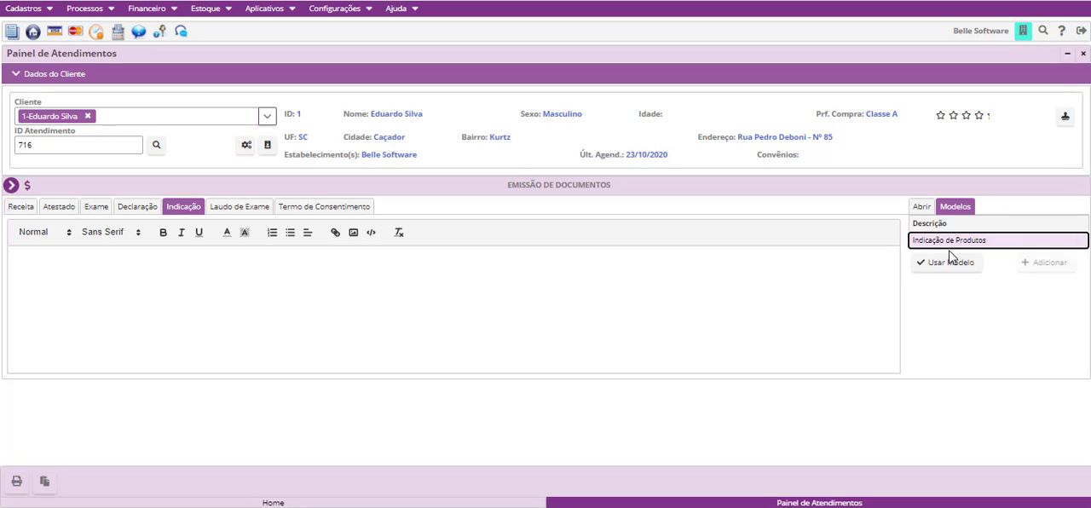
left_click(948, 263)
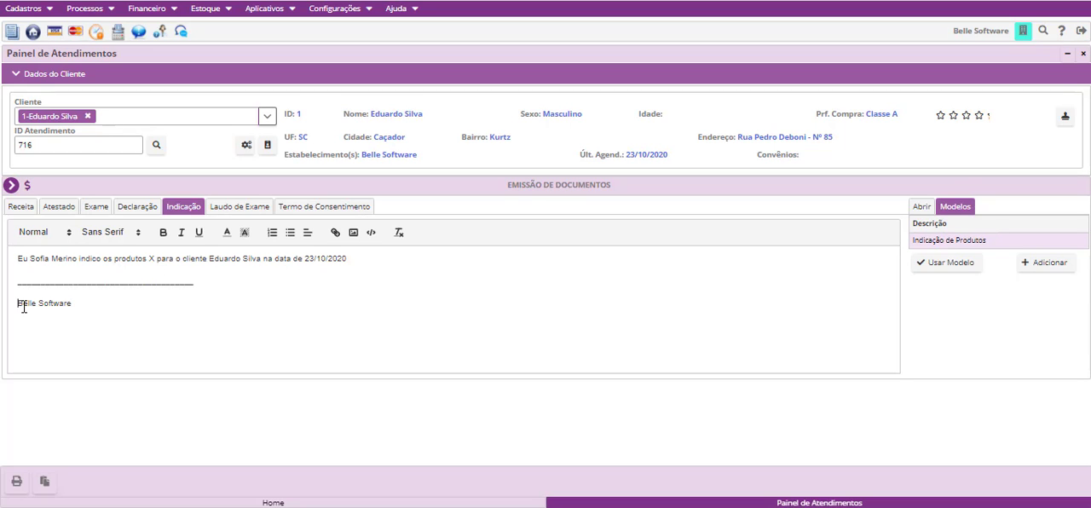
left_click_drag(19, 304, 74, 332)
left_click(116, 305)
- Send the Indicação document to print with the modelo 1 margin configuration, checking its editable margin settings without changing them
left_click(16, 483)
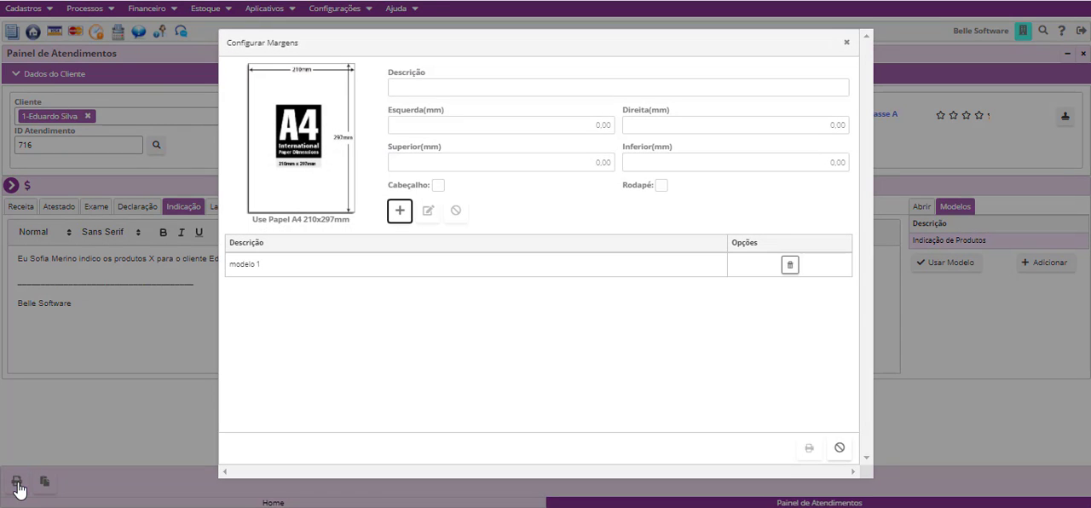
left_click(684, 268)
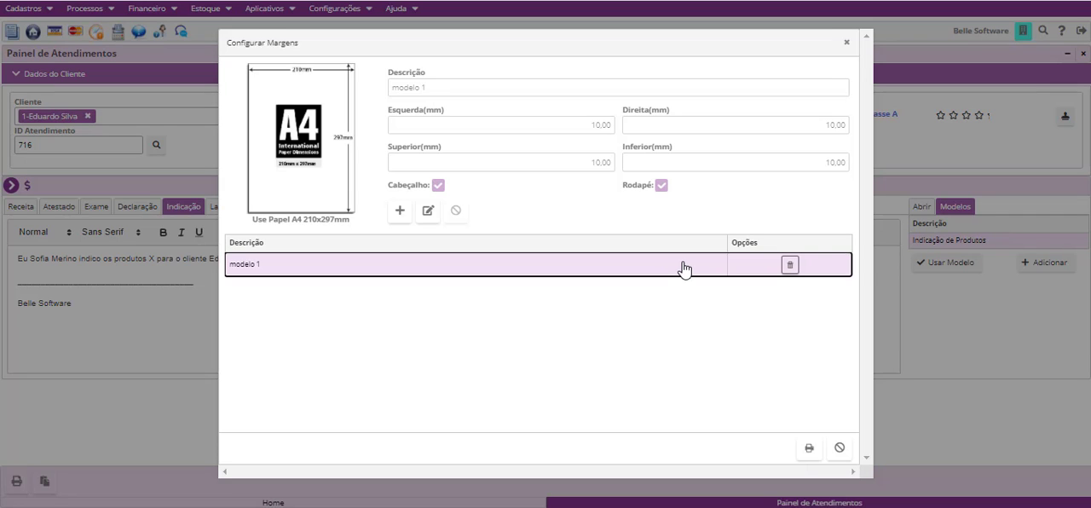
left_click(428, 210)
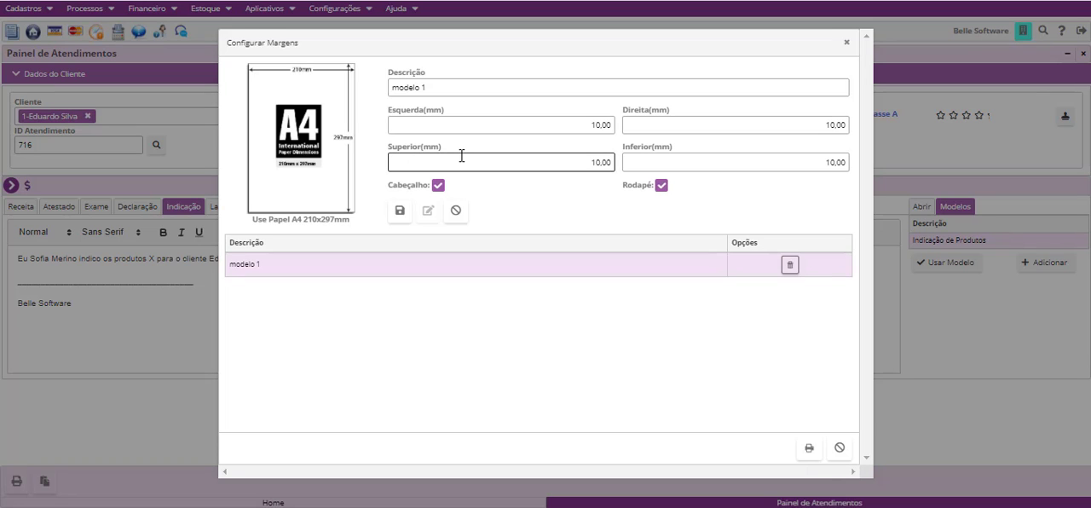
left_click(455, 212)
left_click(441, 266)
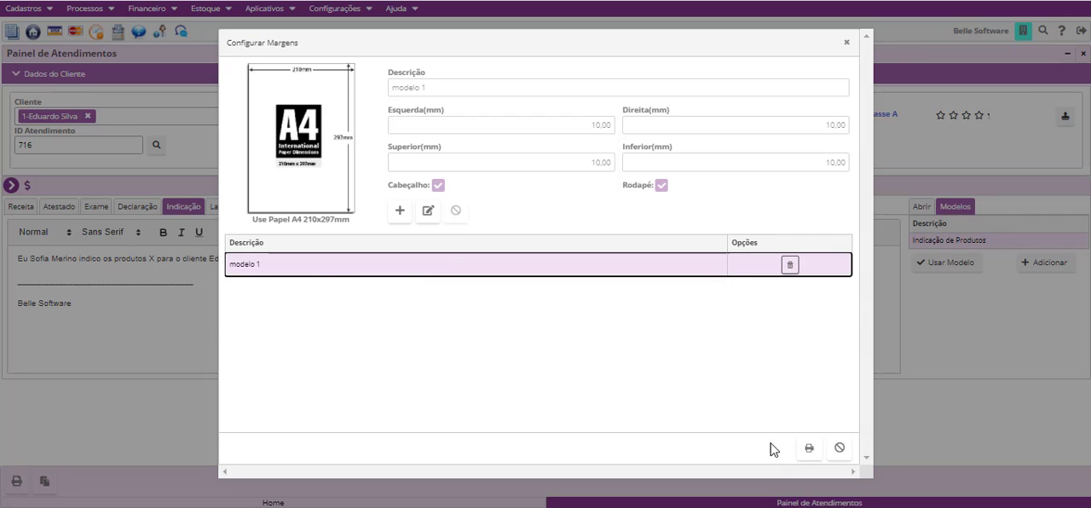
left_click(809, 448)
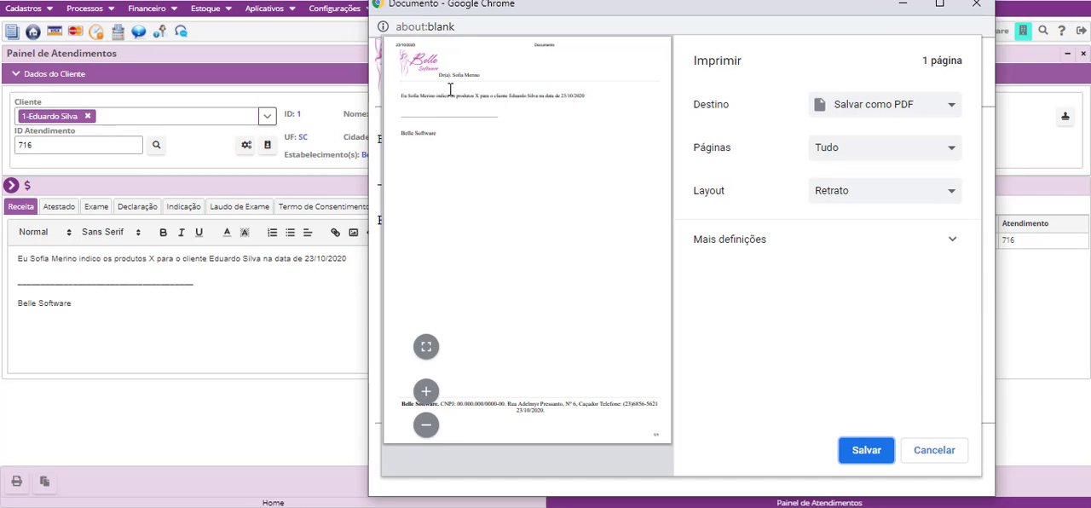
- Examine the body text and footer in the document's print preview and cancel the print
left_click_drag(402, 95, 451, 153)
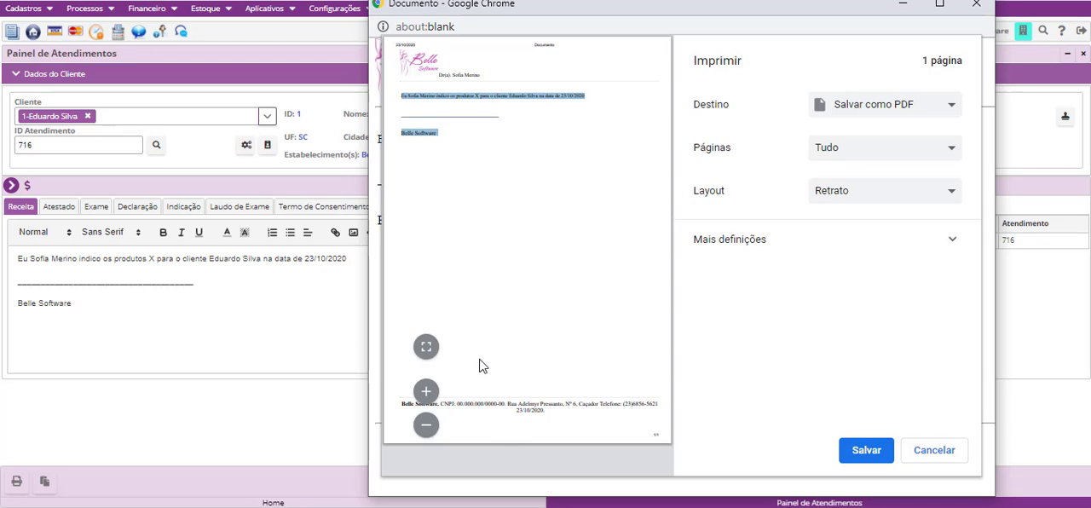
left_click_drag(475, 404, 573, 410)
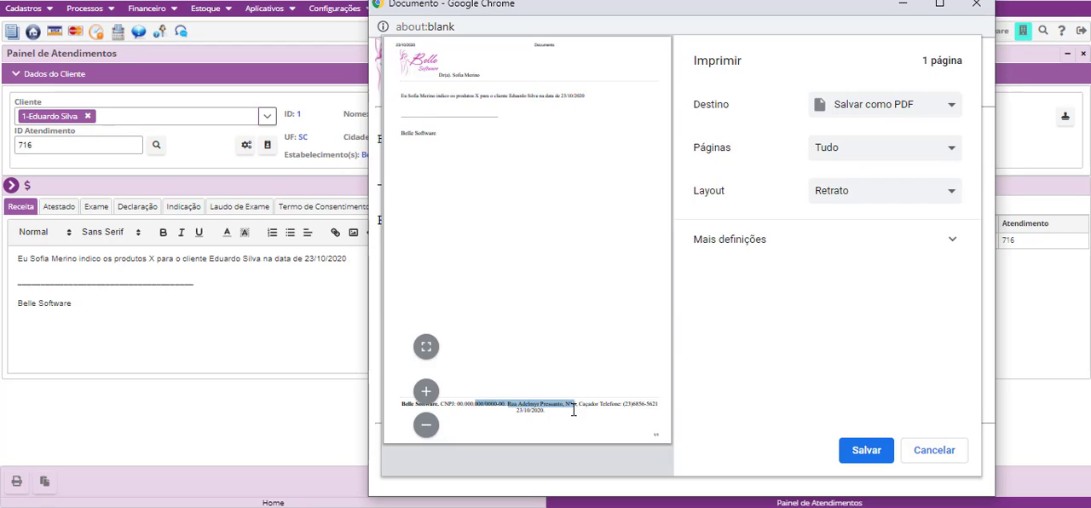
left_click(956, 458)
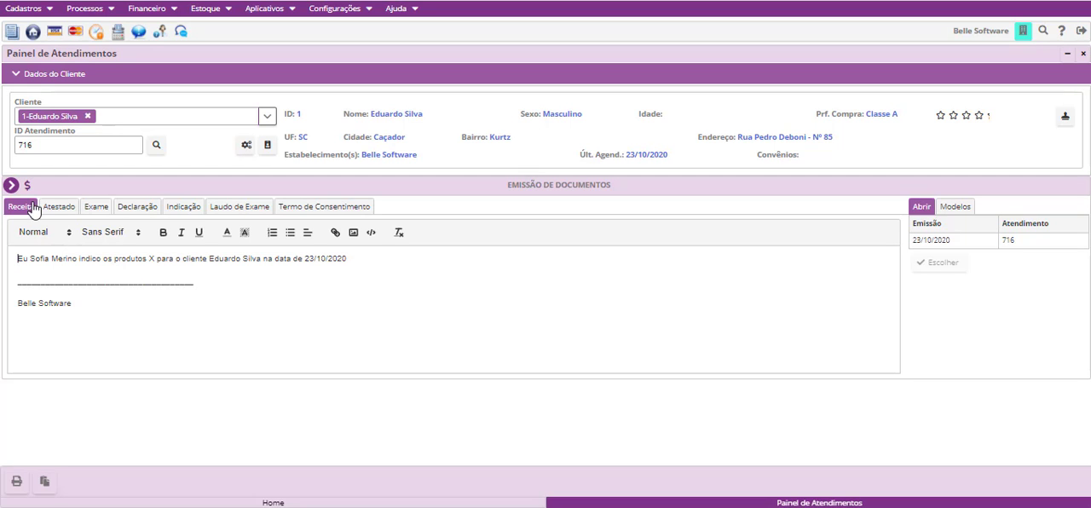
- Open the Orçamento module for the client and collapse the Dados do Cliente section
left_click(11, 185)
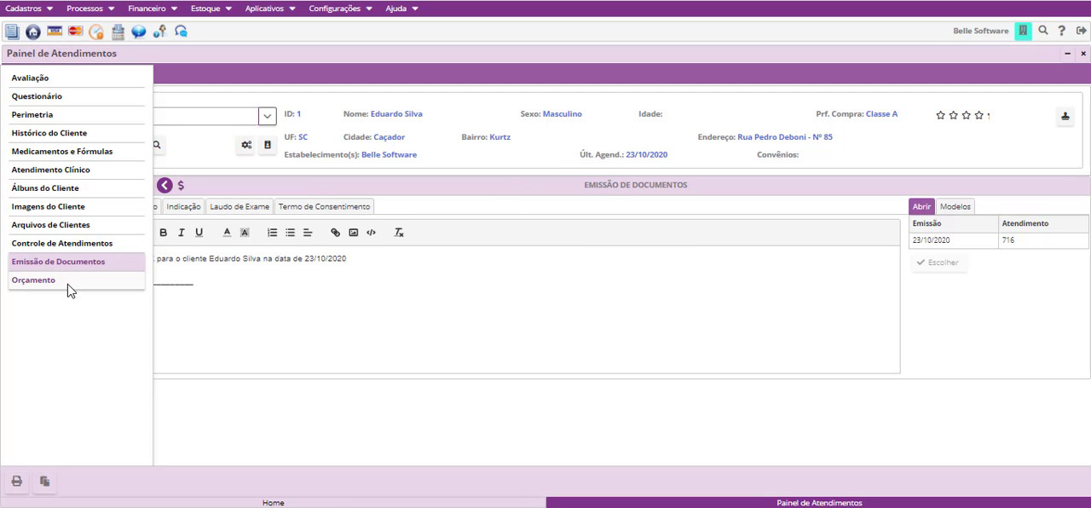
left_click(34, 280)
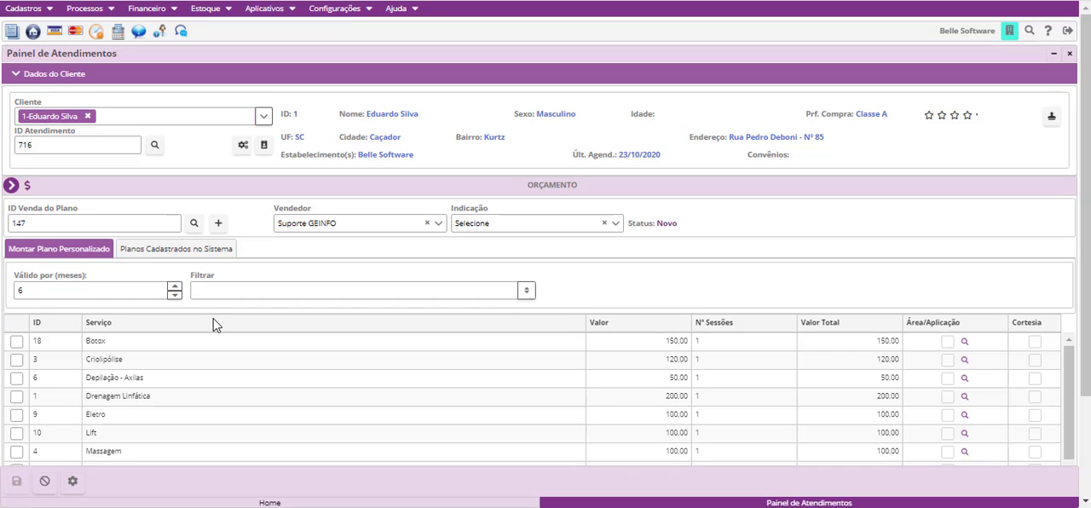
left_click(17, 80)
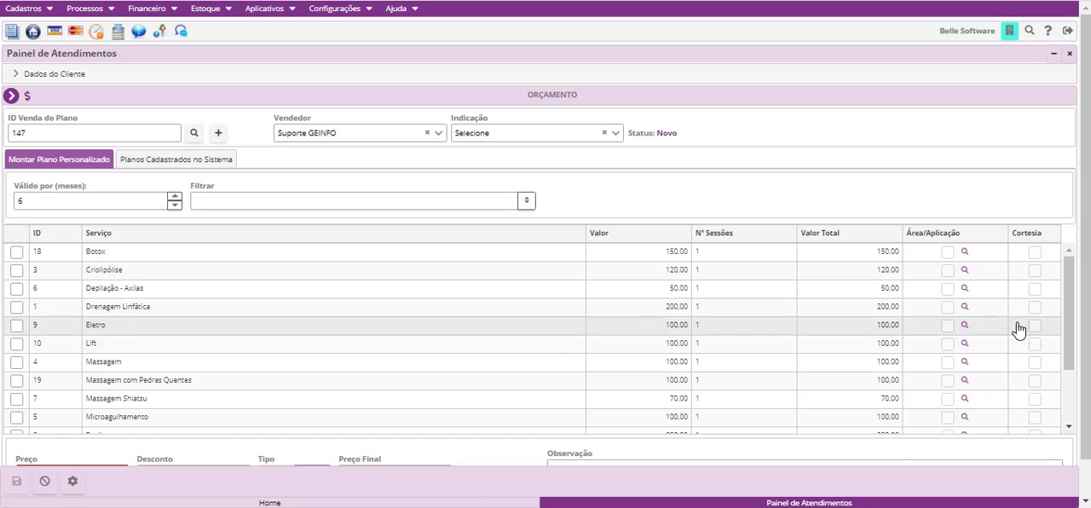
- View a blank Venda de Planos registration form for comparison and return to the budget in Painel de Atendimentos
left_click(111, 8)
left_click(112, 47)
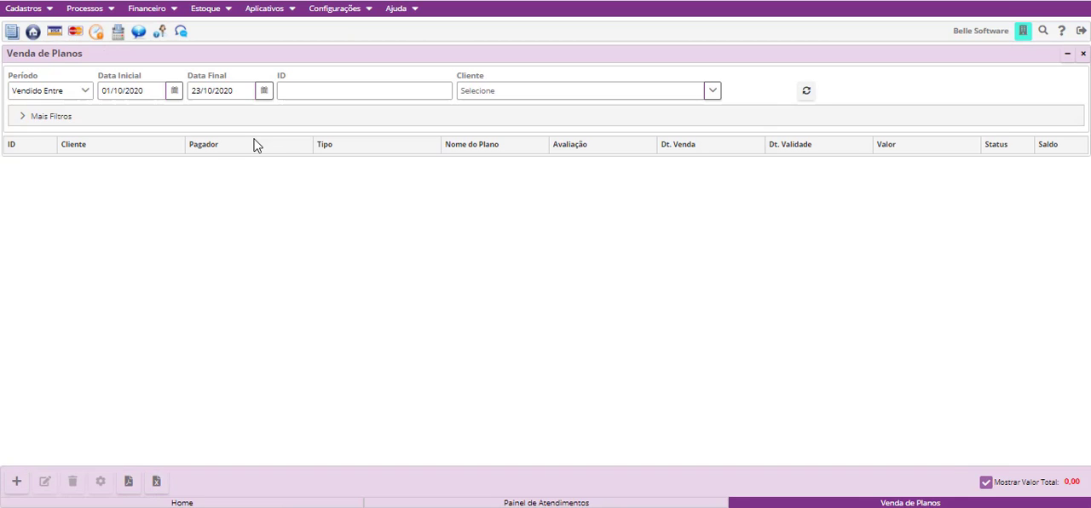
left_click(16, 482)
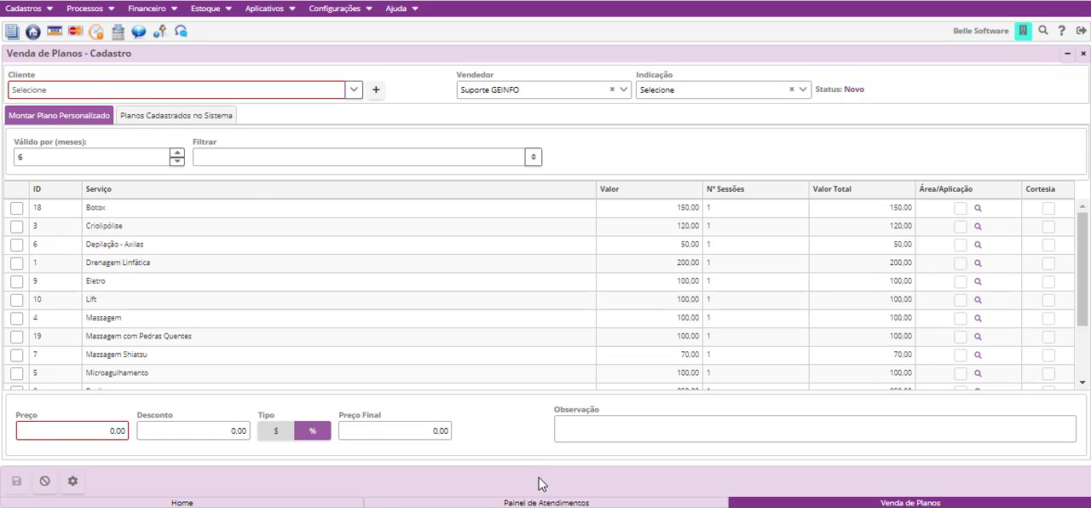
left_click(548, 504)
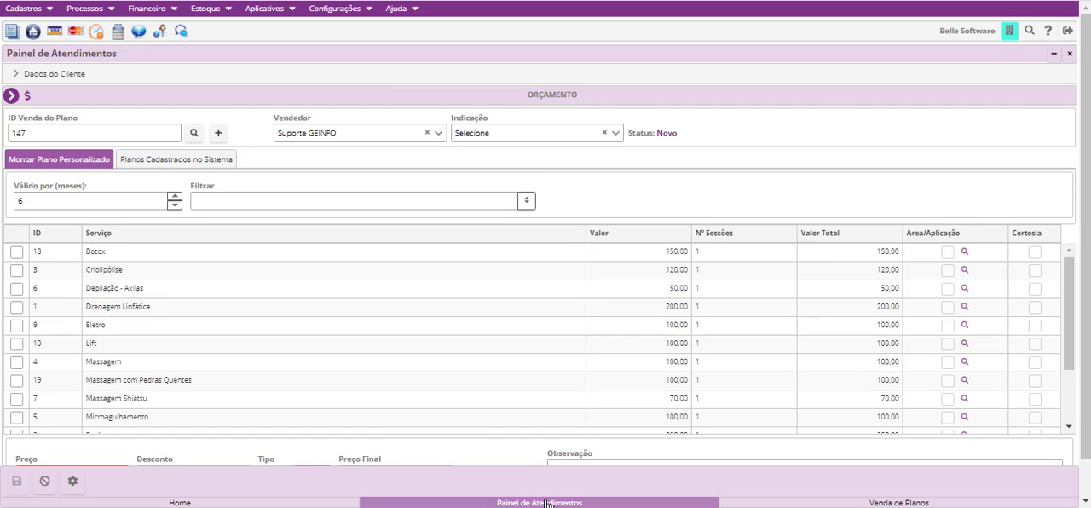
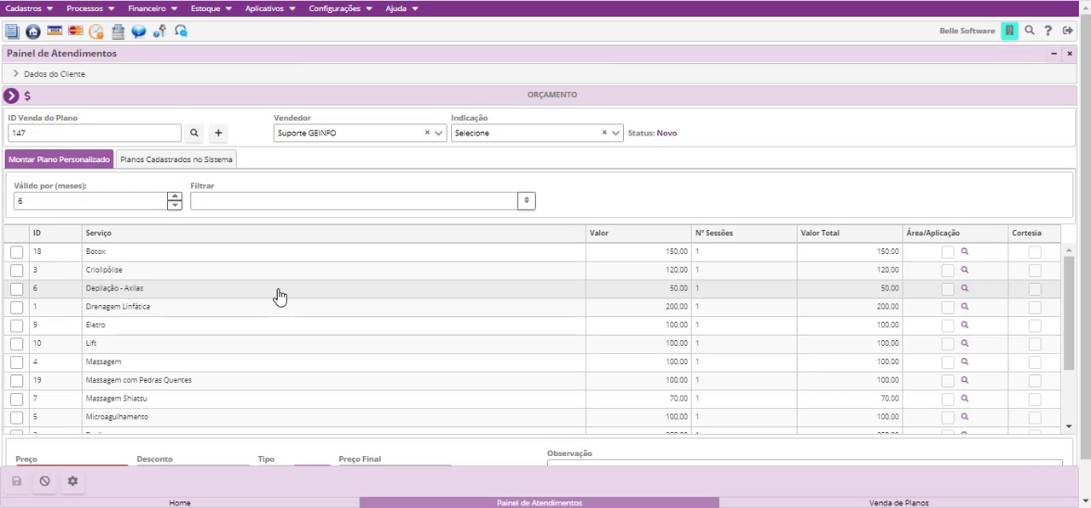
- Compare the budget with a new Venda de Planos registration and view the options for Indicação in the budget
left_click(804, 504)
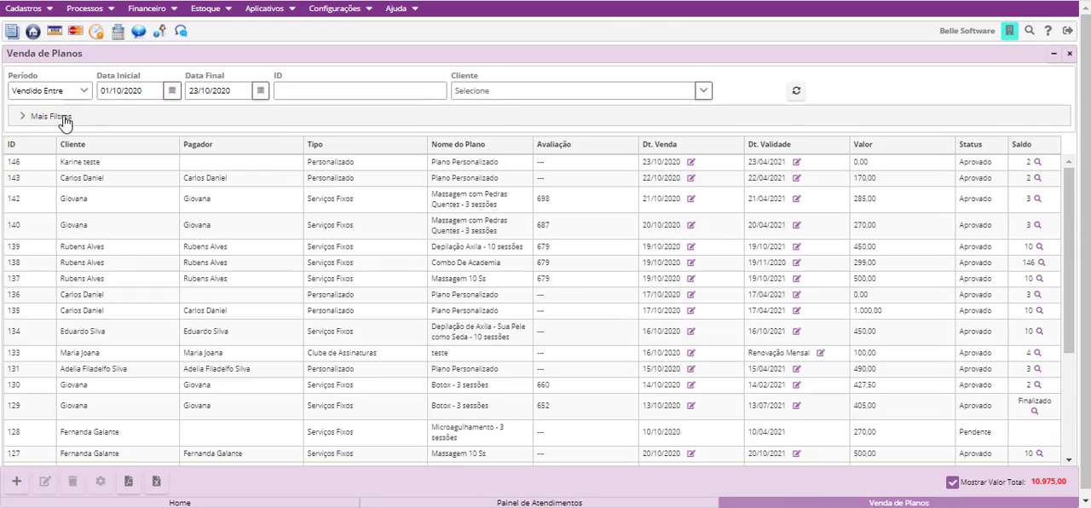
left_click(16, 480)
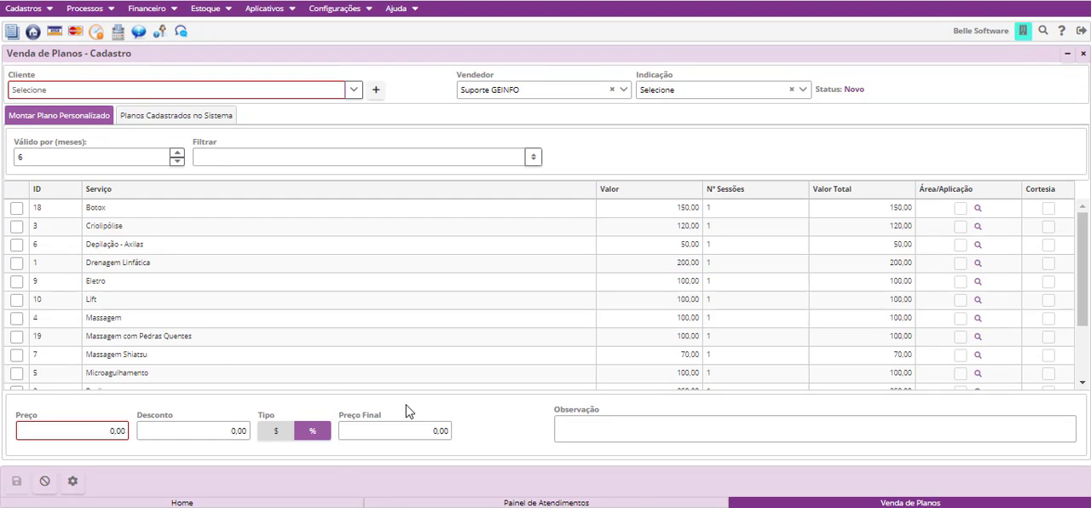
left_click(633, 503)
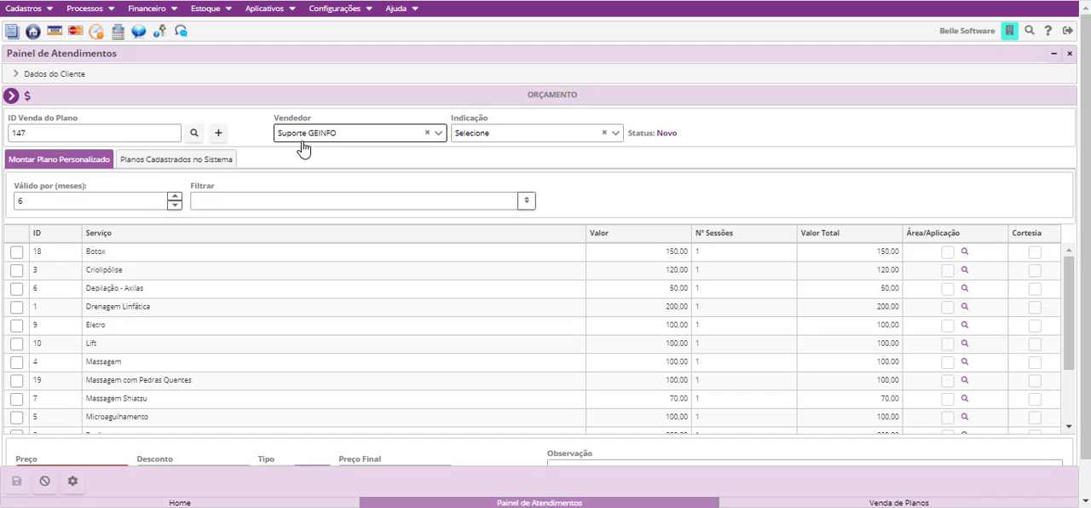
left_click(566, 138)
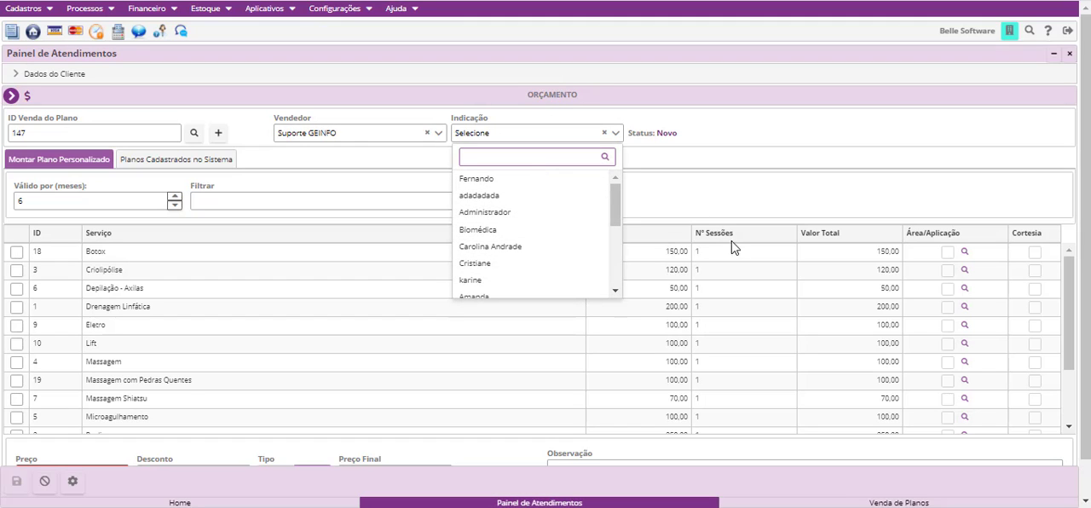
left_click(645, 145)
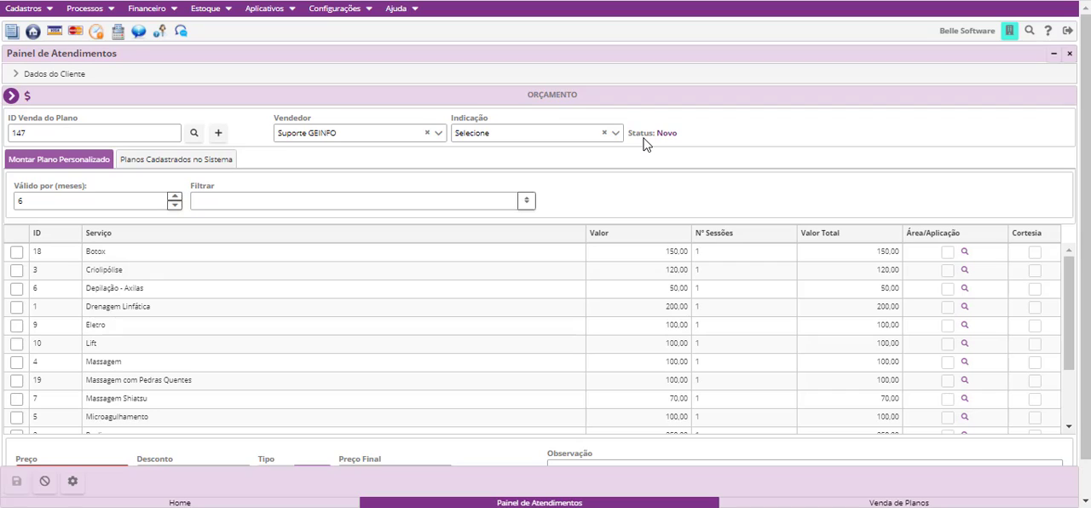
- Switch the budget to the plans registered in the system and choose the plan 1-Massagem 10 Ss
left_click(150, 170)
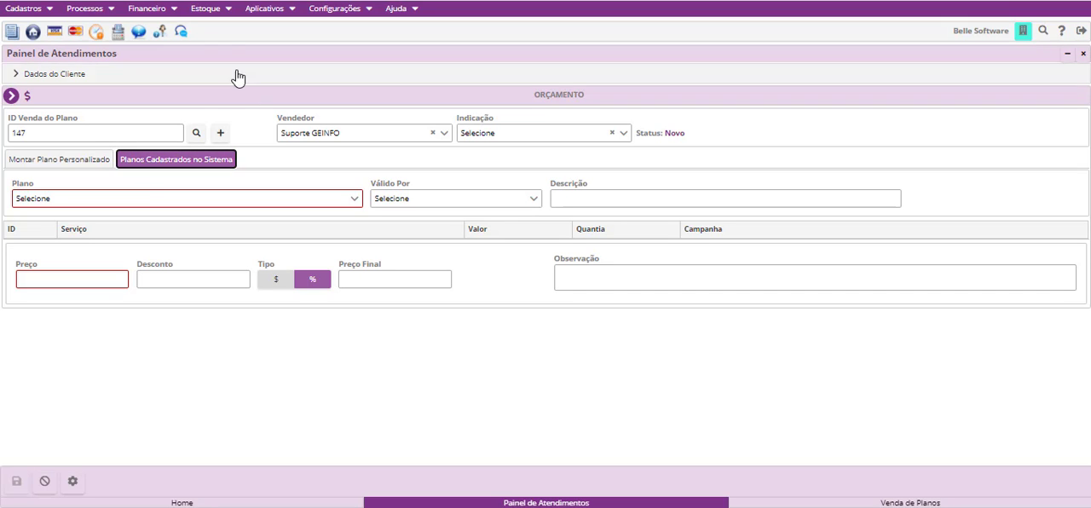
left_click(47, 9)
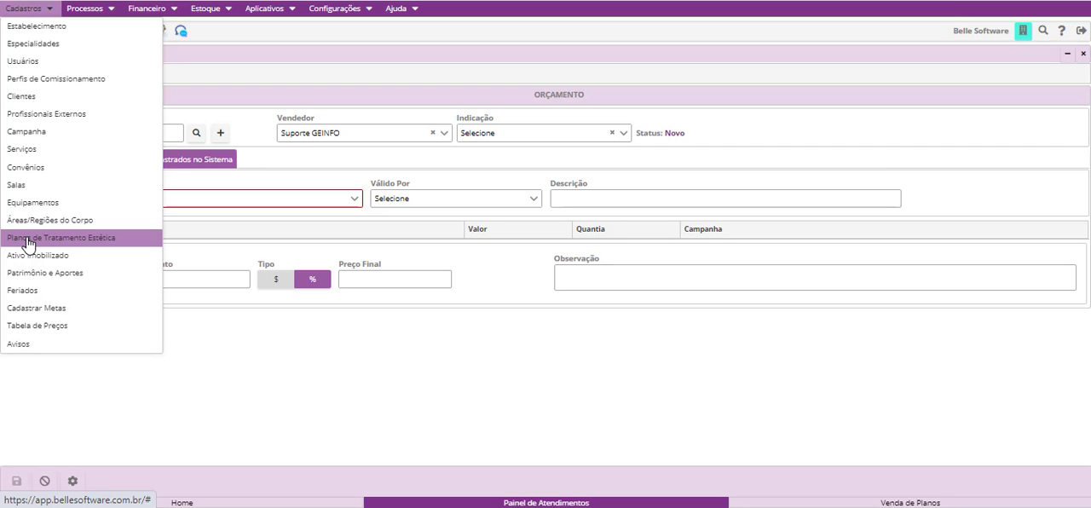
left_click(243, 353)
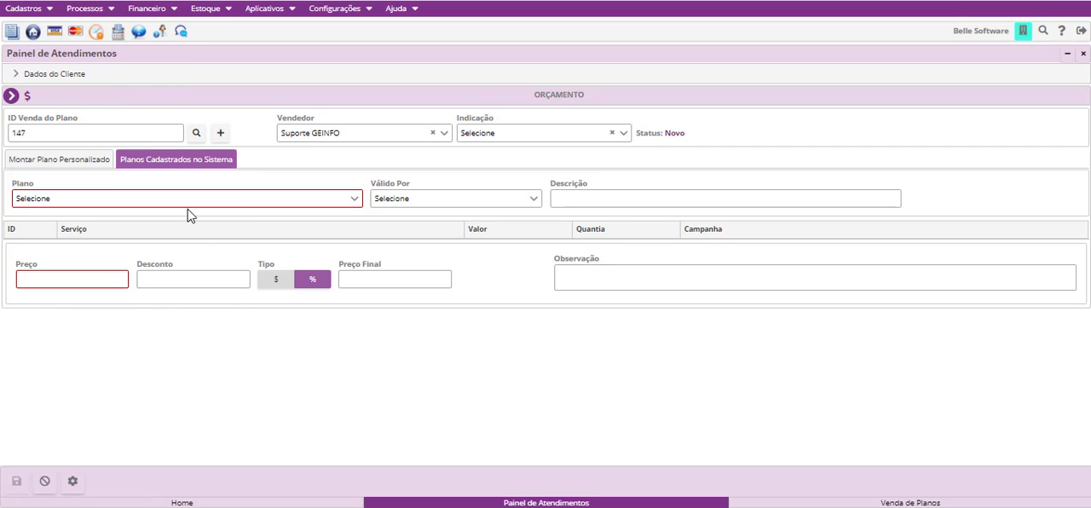
left_click(187, 208)
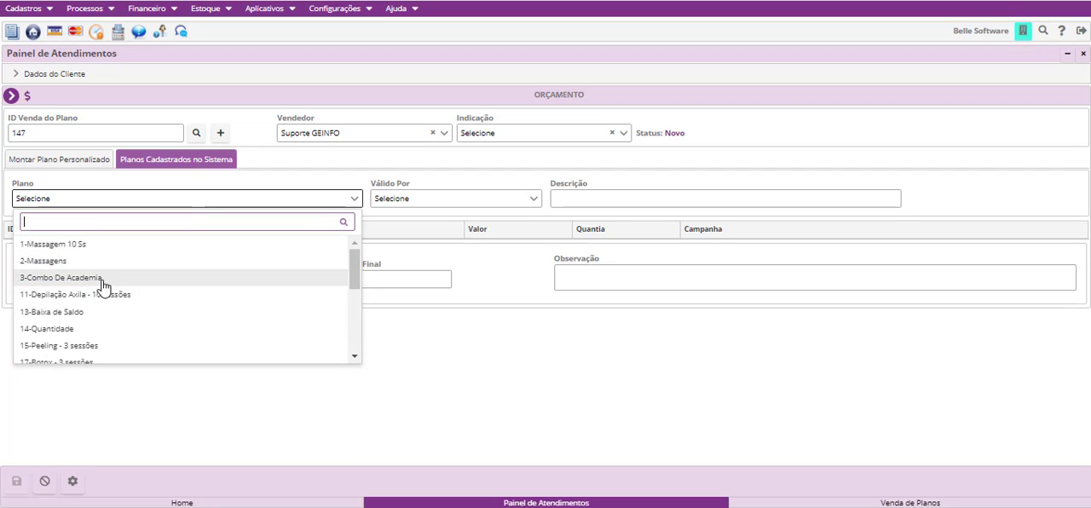
left_click(53, 246)
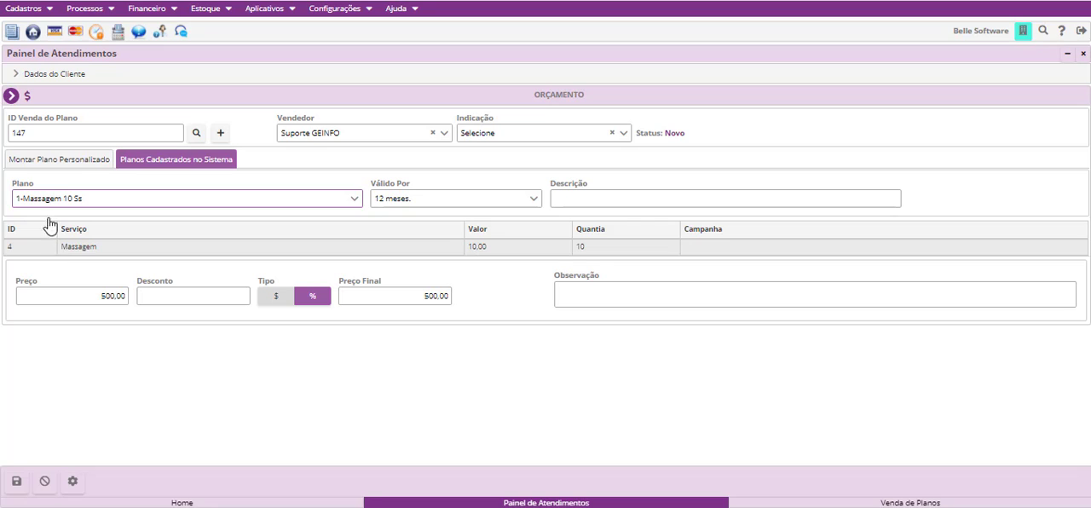
- Switch the budget to a custom plan and set its validity to 12 months
left_click(61, 161)
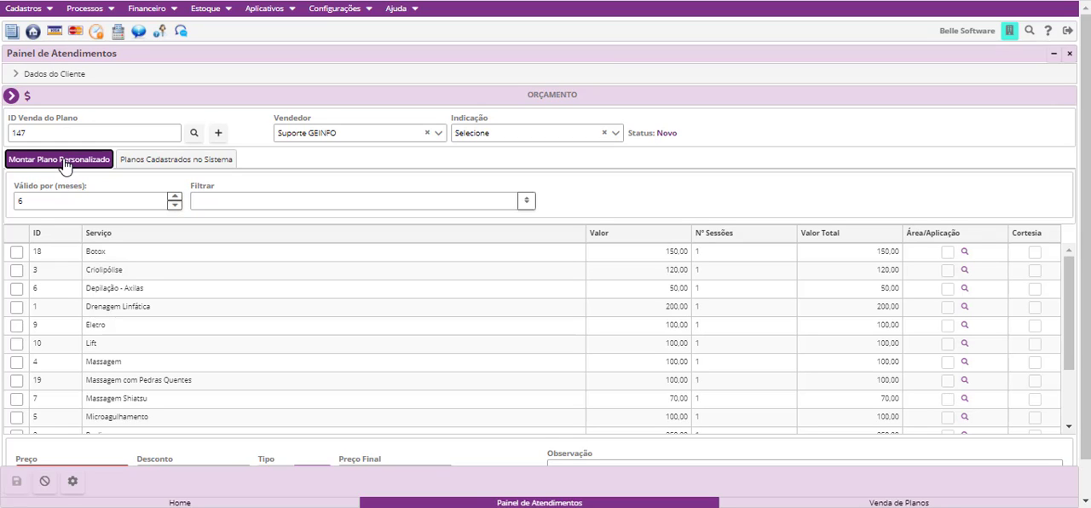
left_click(74, 205)
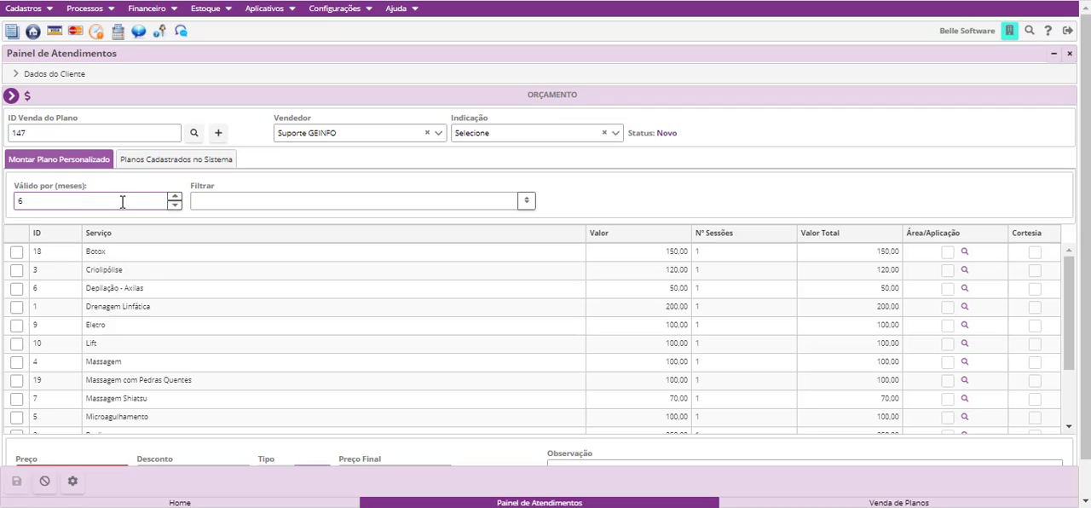
left_click(175, 196)
left_click(175, 196)
left_click(175, 196)
left_click(175, 197)
left_click(175, 196)
left_click(175, 196)
- Filter the services by "mass" and "bot" to include Massagem and Botox in the custom plan
left_click(207, 204)
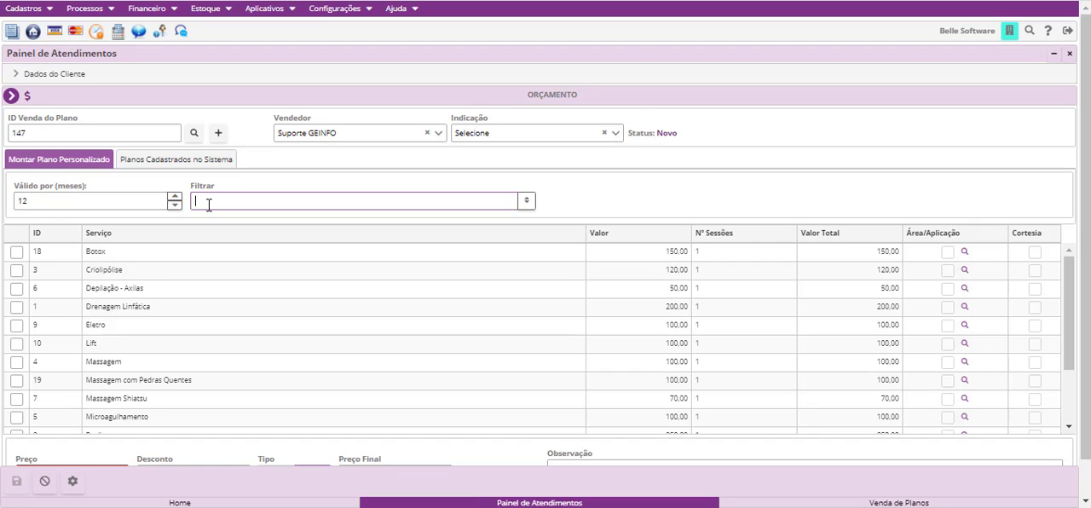
type("mass")
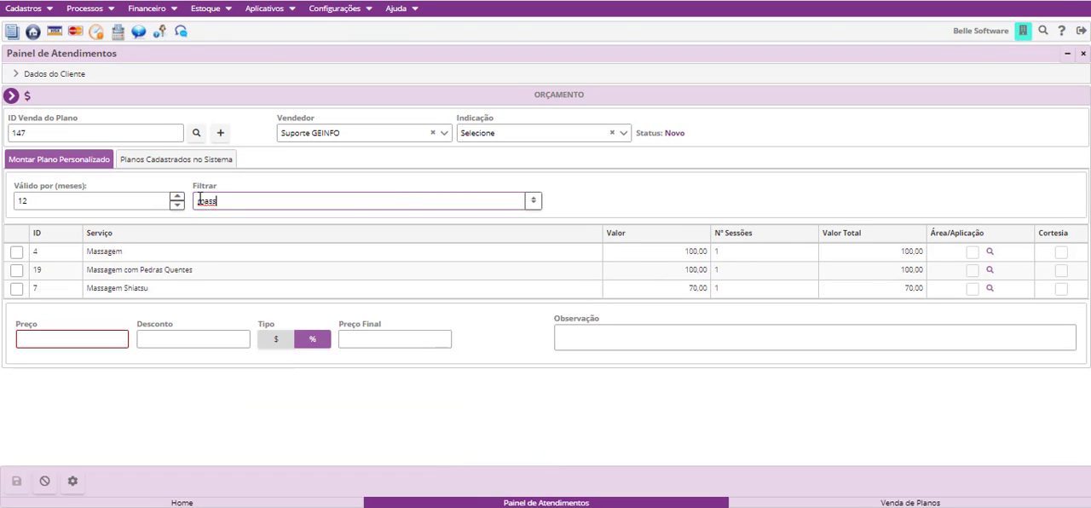
left_click(16, 251)
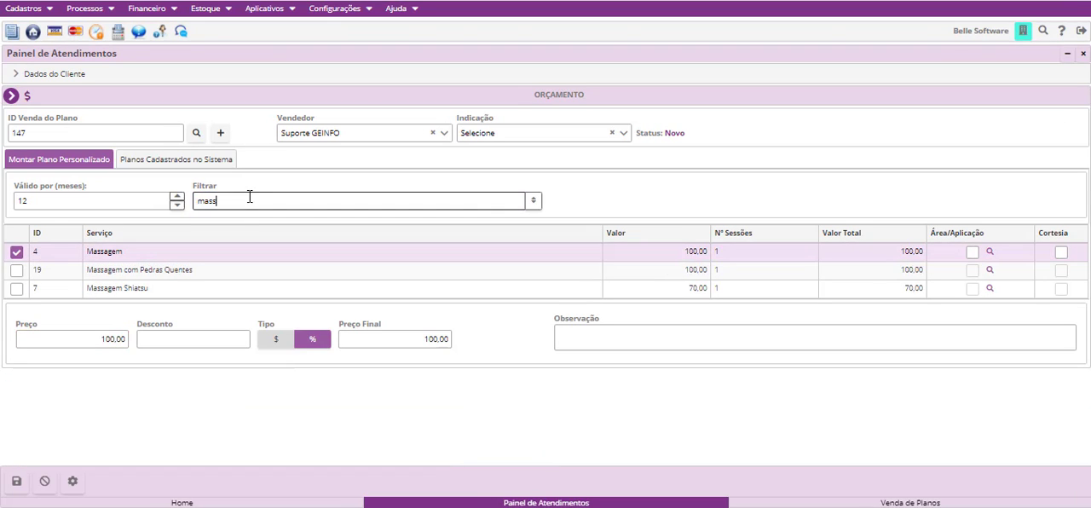
left_click_drag(250, 198, 179, 196)
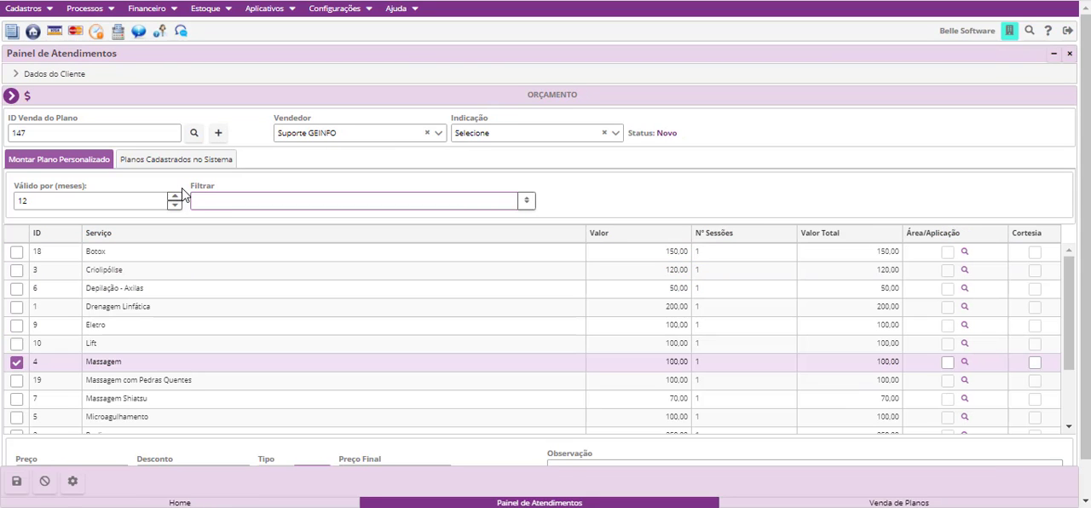
type("bot")
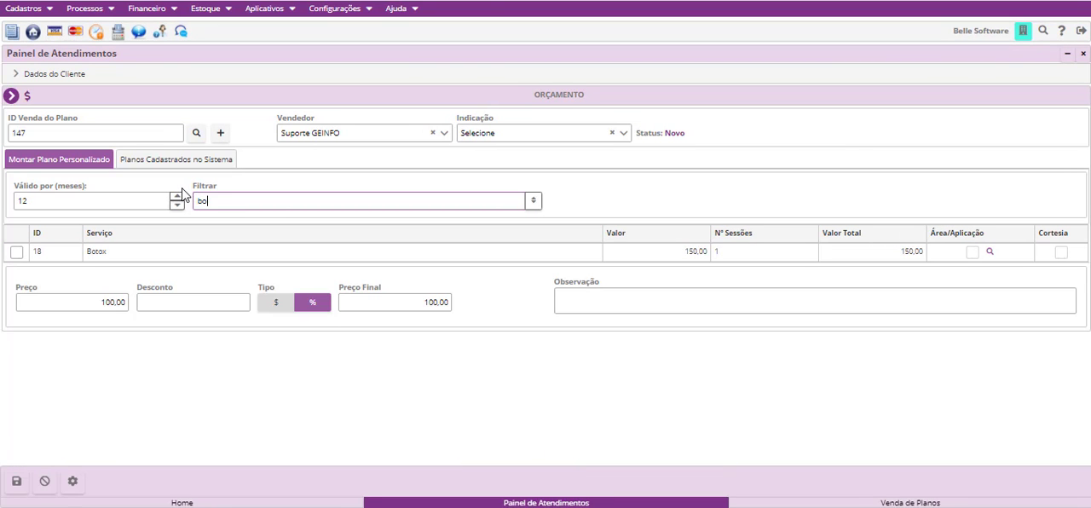
left_click(17, 253)
- Include Massagem Shiatsu using the filter "mas", clear the filter and bring the selected services to the start of the list
left_click(261, 202)
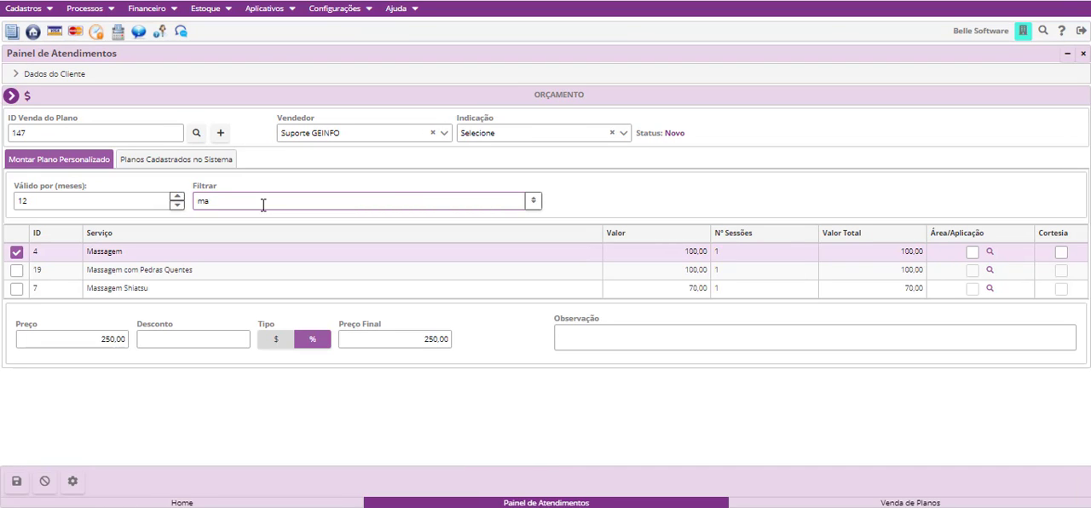
left_click(17, 289)
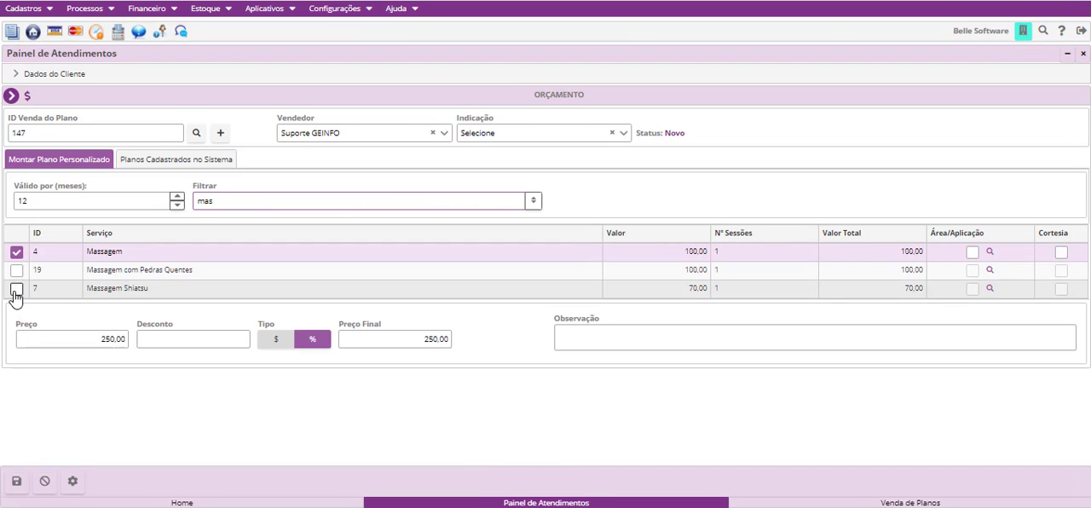
left_click_drag(217, 201, 121, 202)
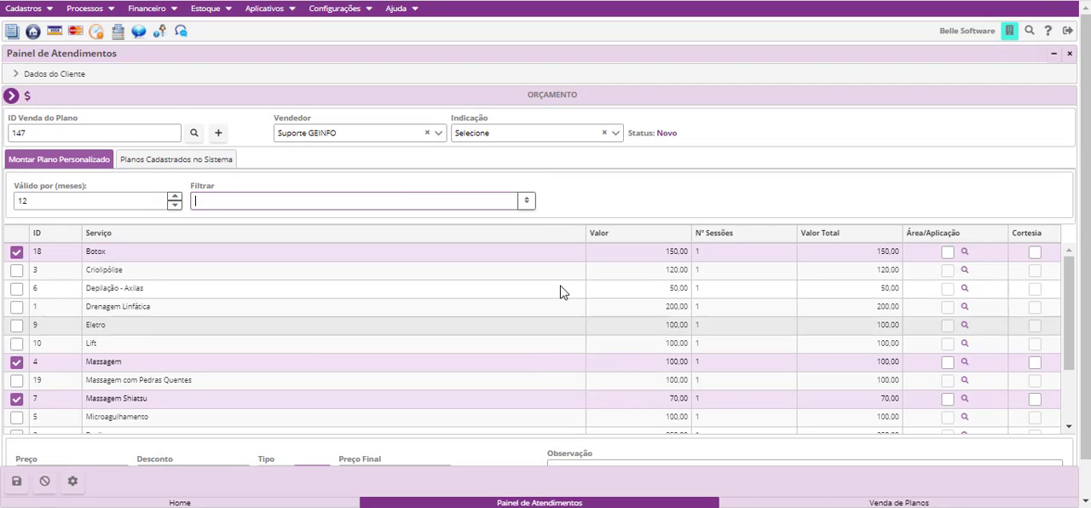
left_click(527, 201)
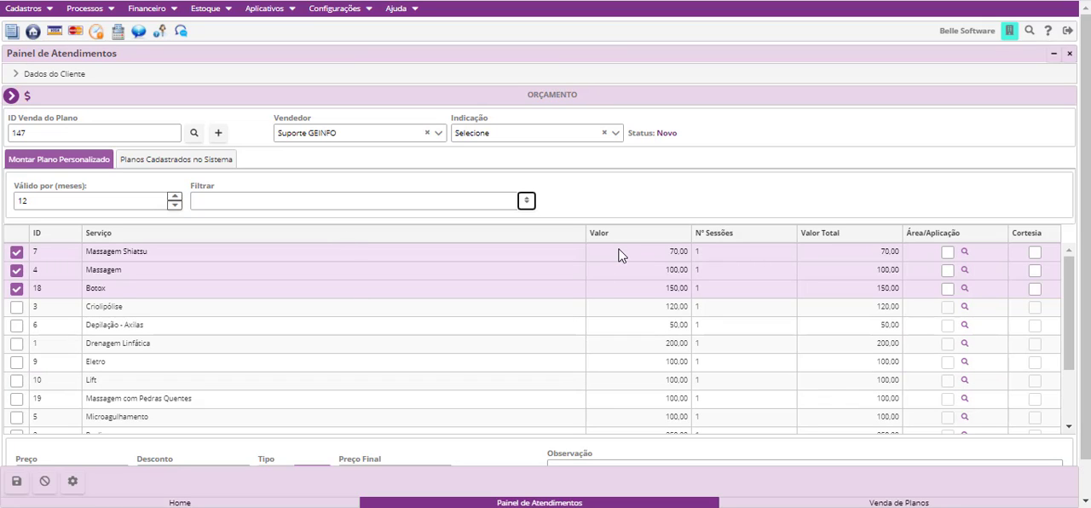
- Set the number of sessions to 5 for Massagem Shiatsu, 3 for Massagem and 2 for Botox
left_click(714, 258)
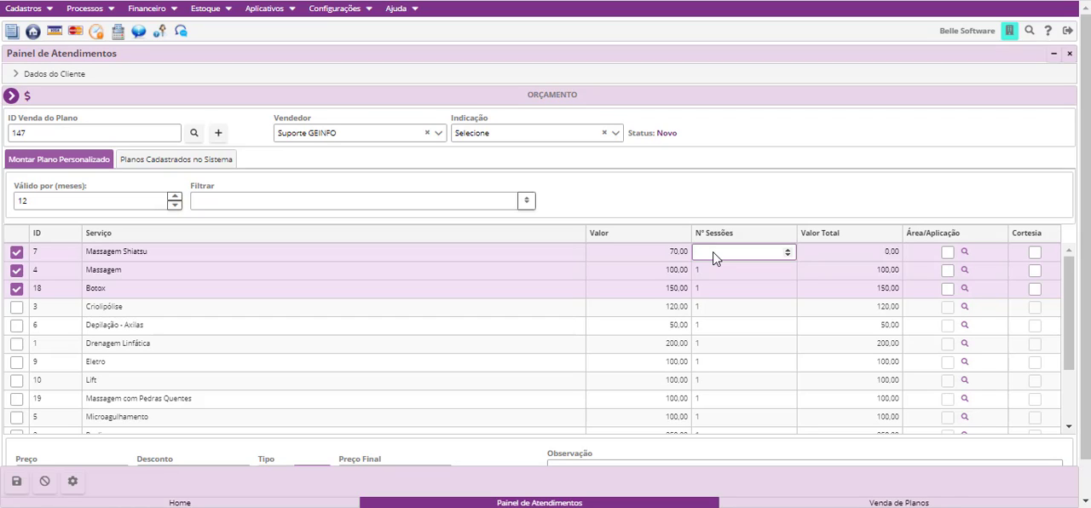
type("5")
left_click(726, 281)
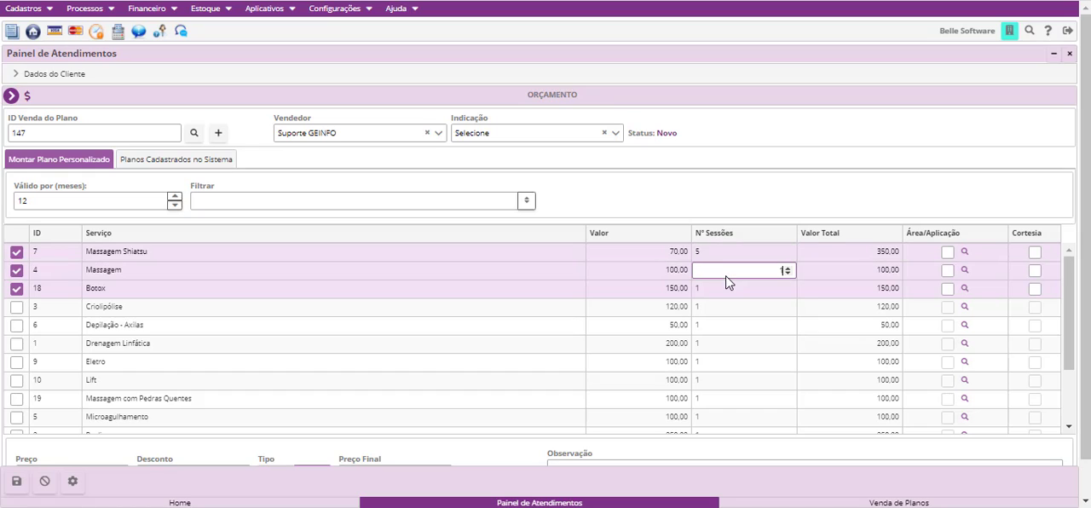
key("BackSpace")
type("3")
left_click(727, 292)
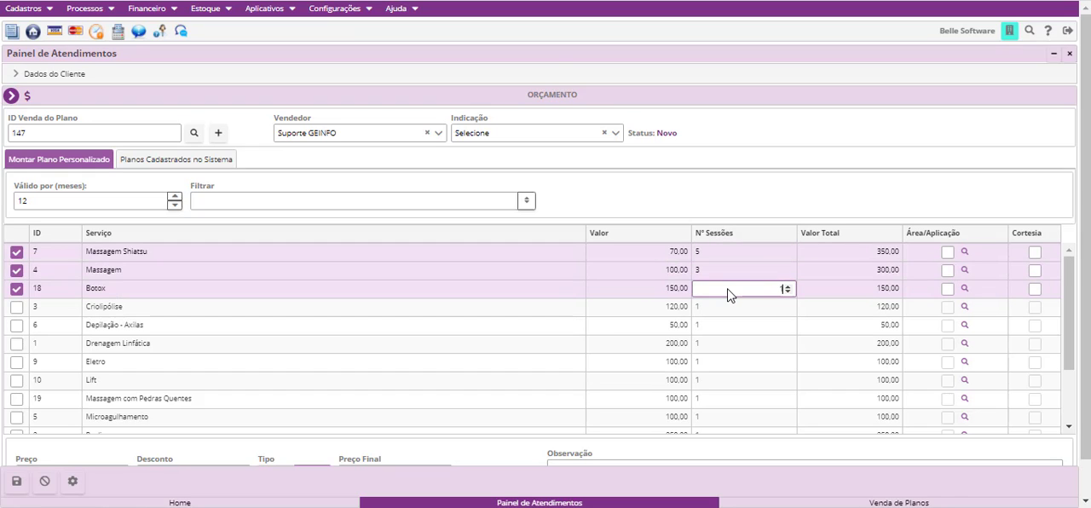
key("BackSpace")
type("2")
left_click(723, 345)
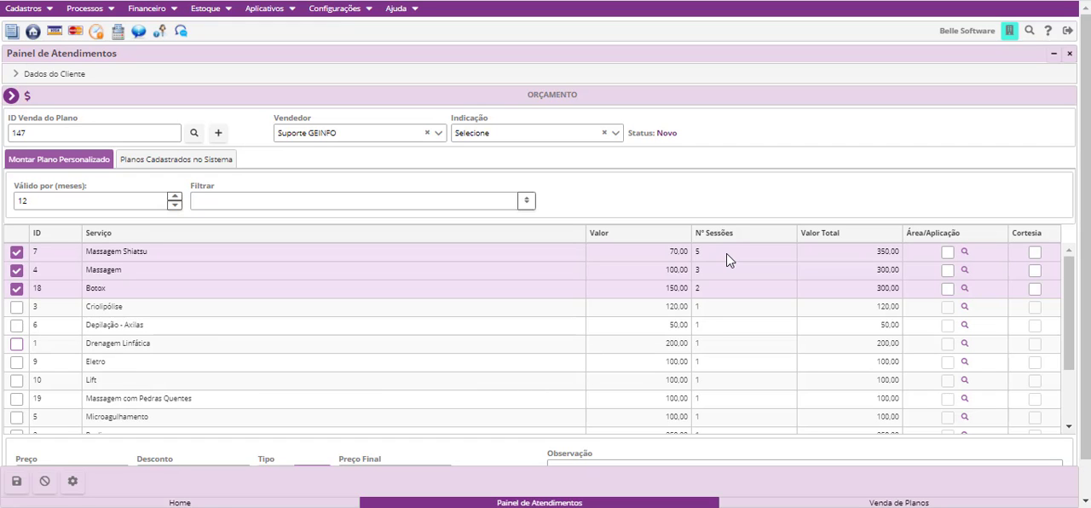
- Examine the total values of the selected services and the custom plan's price fields
scroll(876, 294, "down", 3)
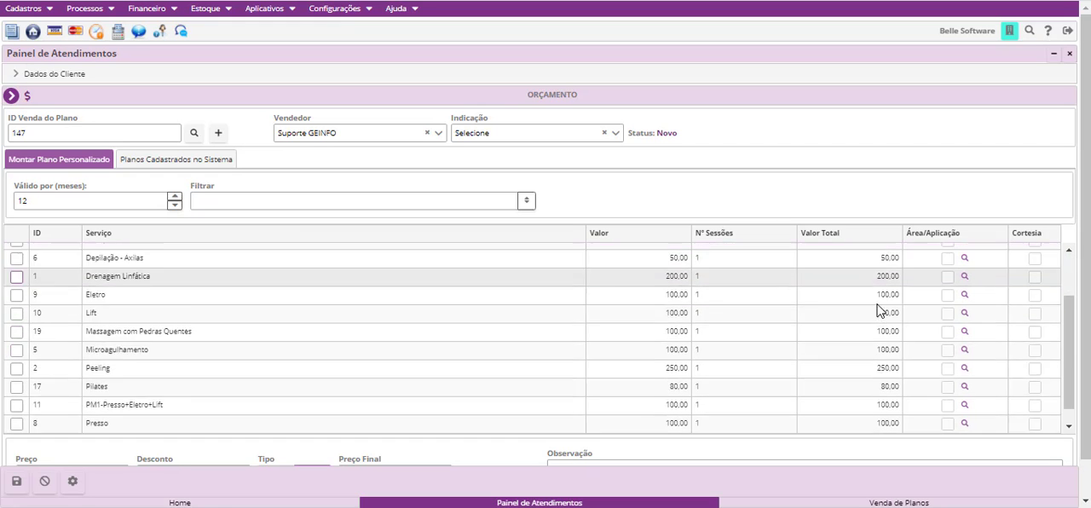
scroll(890, 294, "up", 3)
scroll(239, 383, "down", 3)
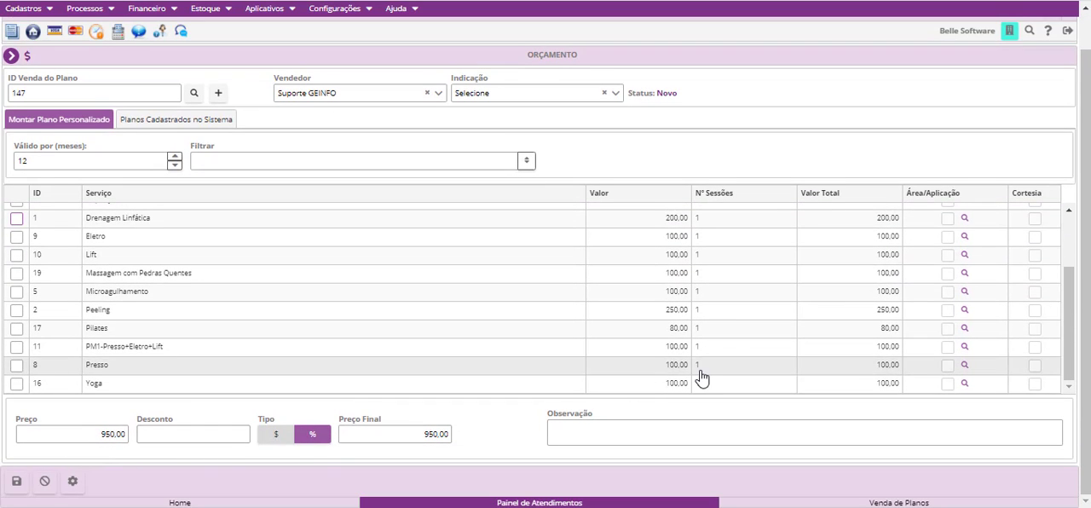
scroll(733, 358, "up", 3)
scroll(754, 344, "up", 1)
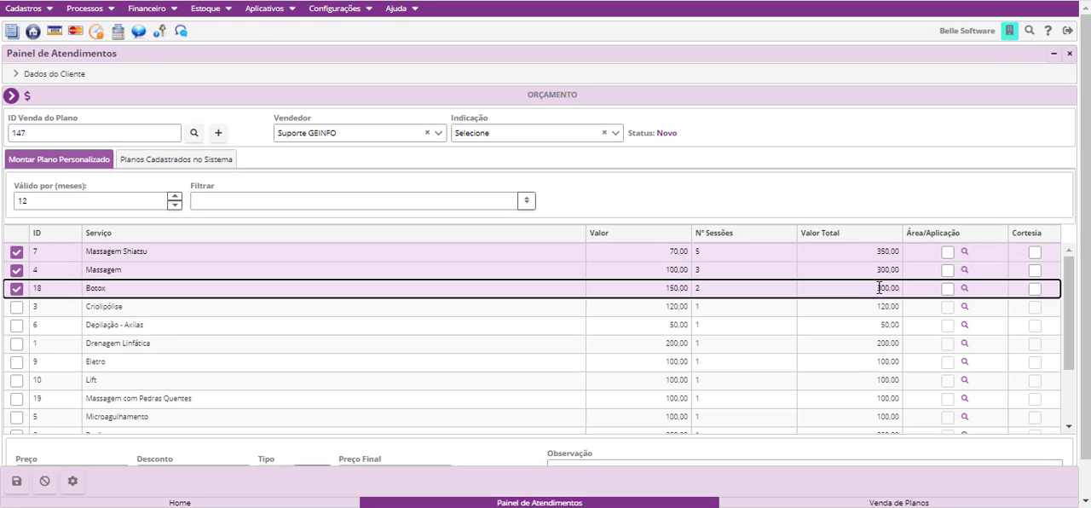
scroll(224, 421, "down", 4)
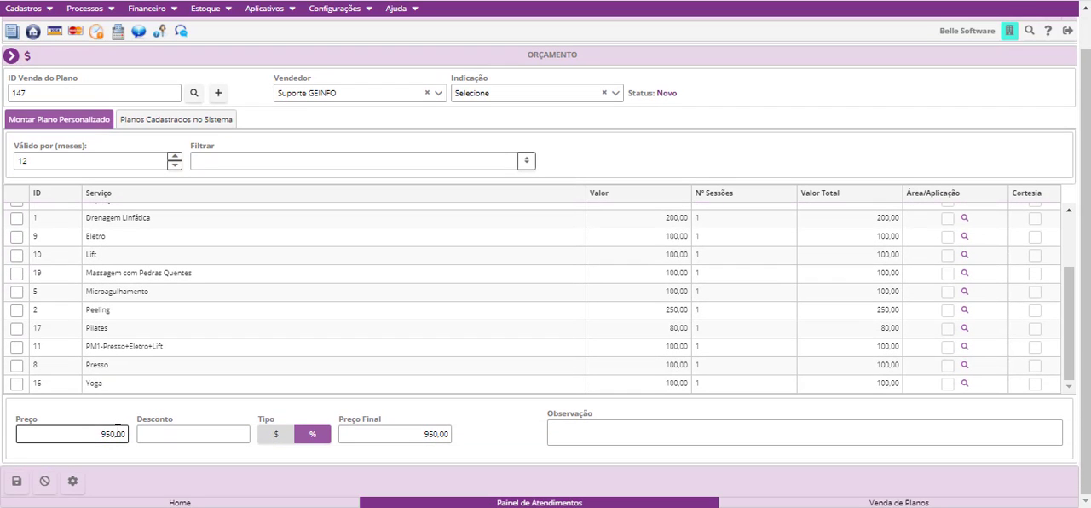
scroll(762, 341, "up", 3)
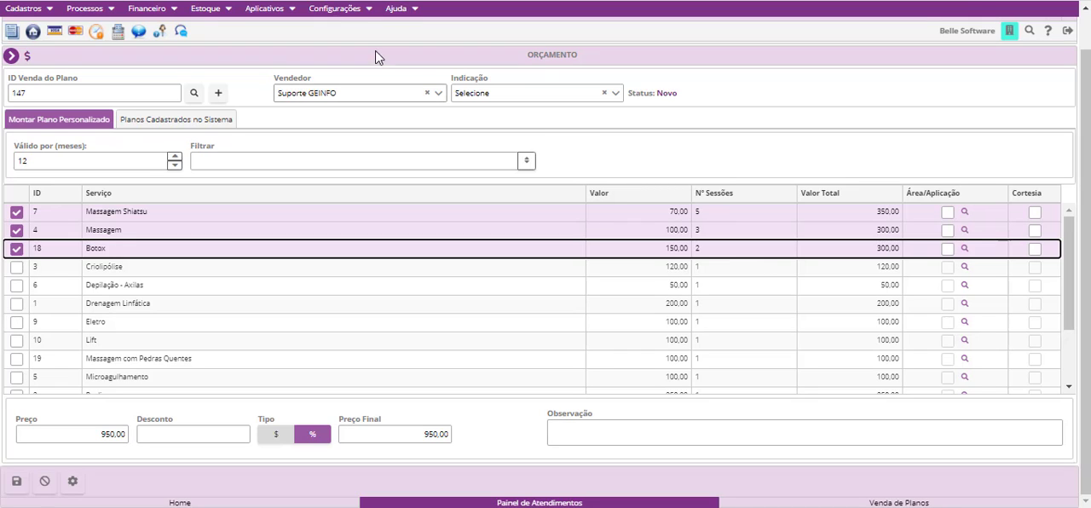
- Open the Planos settings in Parâmetros Gerais for editing and disable "Permitir dar apenas um desconto na venda dos planos personalizados"
left_click(345, 17)
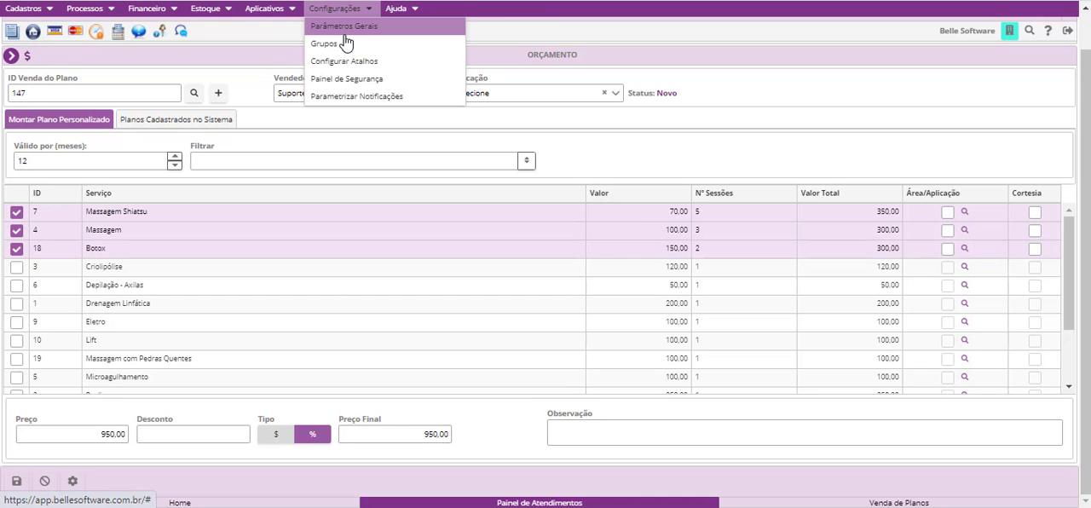
left_click(344, 30)
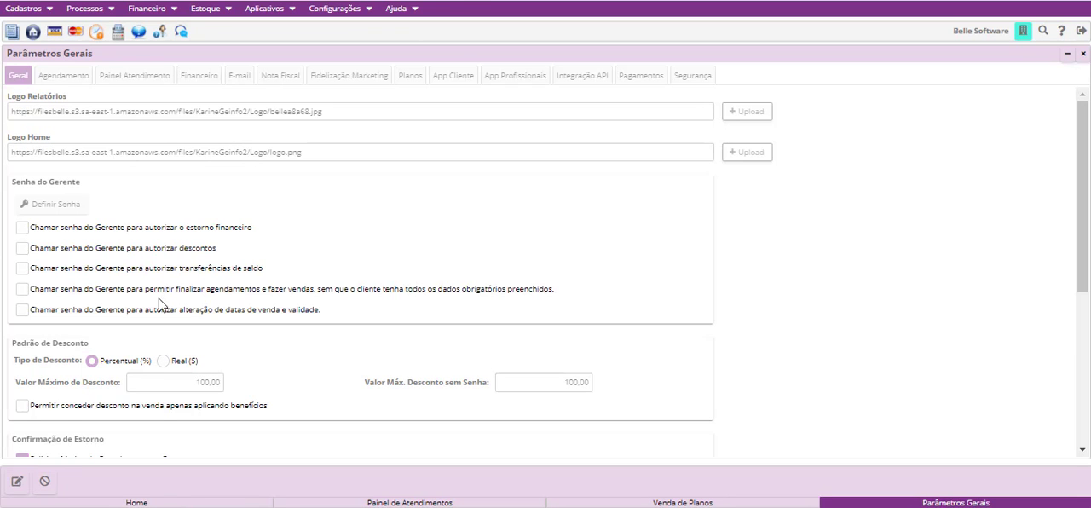
left_click(17, 481)
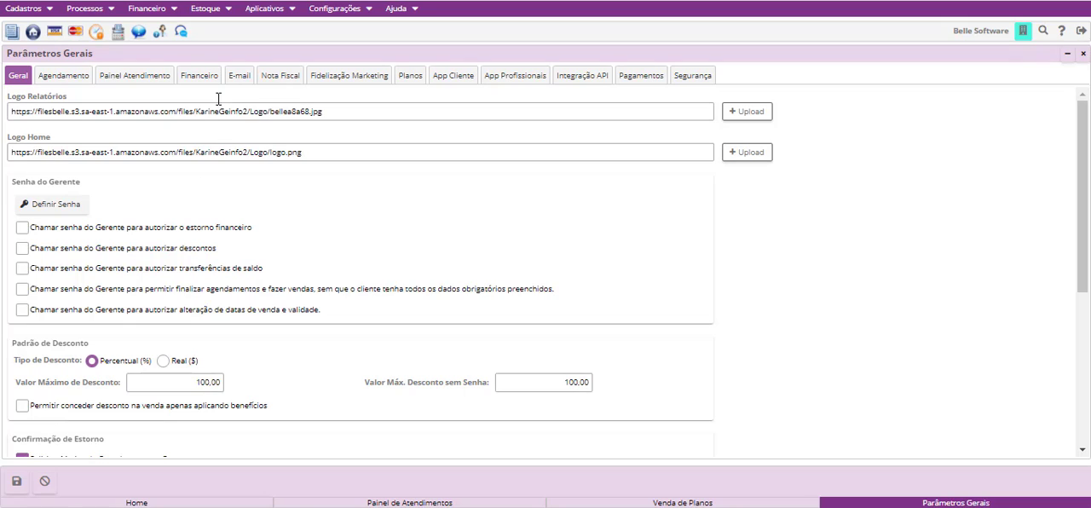
left_click(411, 81)
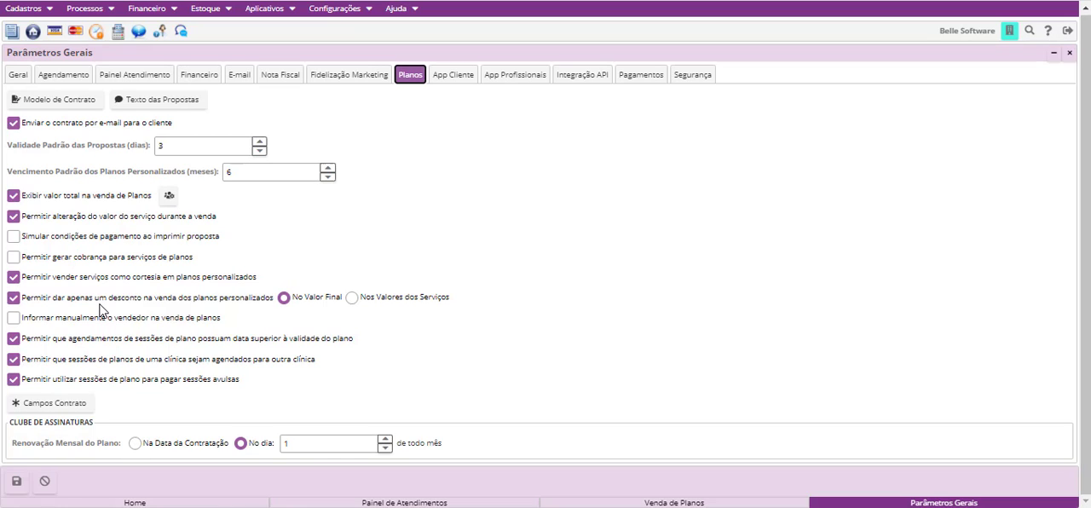
left_click(13, 299)
left_click(14, 299)
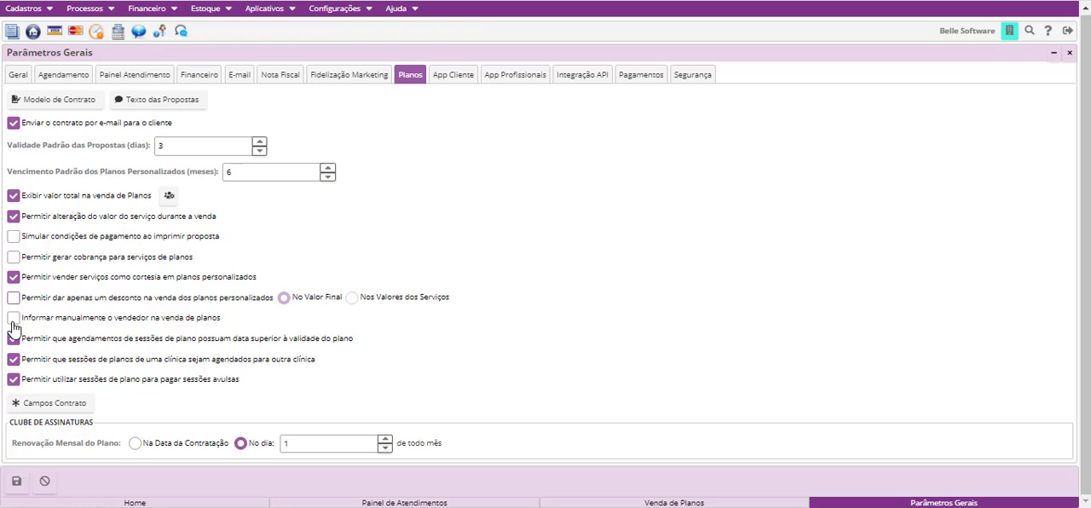
- Re-enable "Permitir dar apenas um desconto na venda dos planos personalizados" and start a new entry in Venda de Planos
left_click(14, 300)
left_click(674, 503)
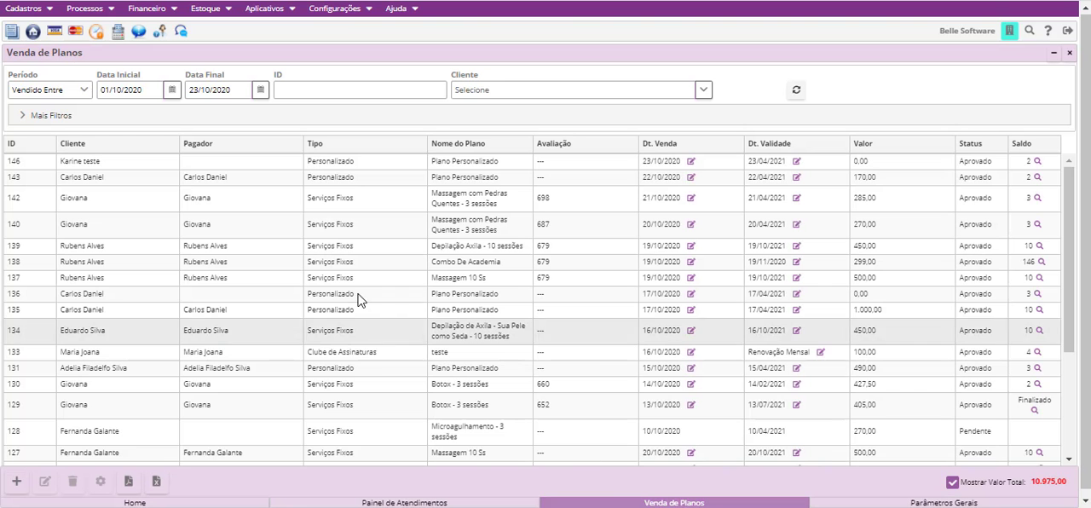
left_click(16, 482)
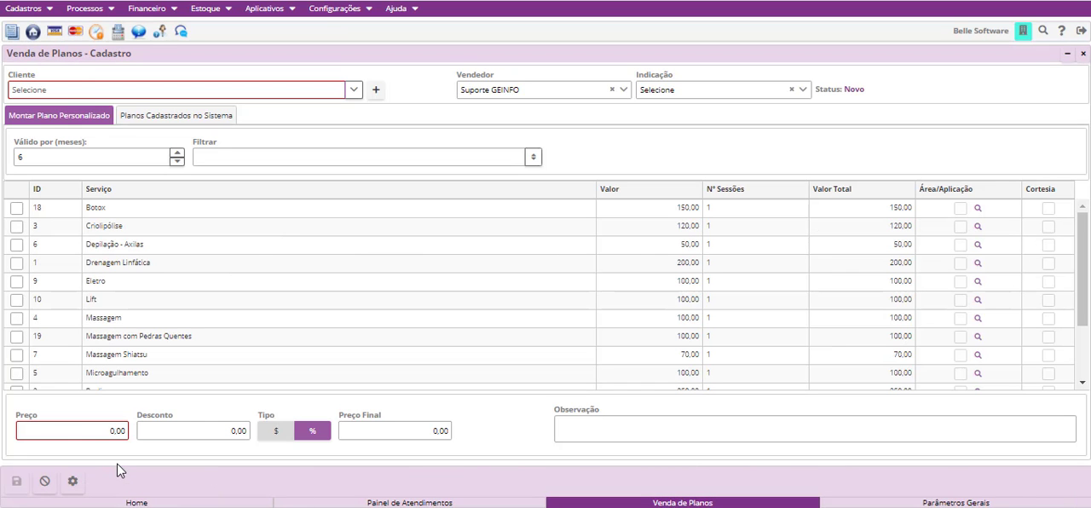
left_click(170, 431)
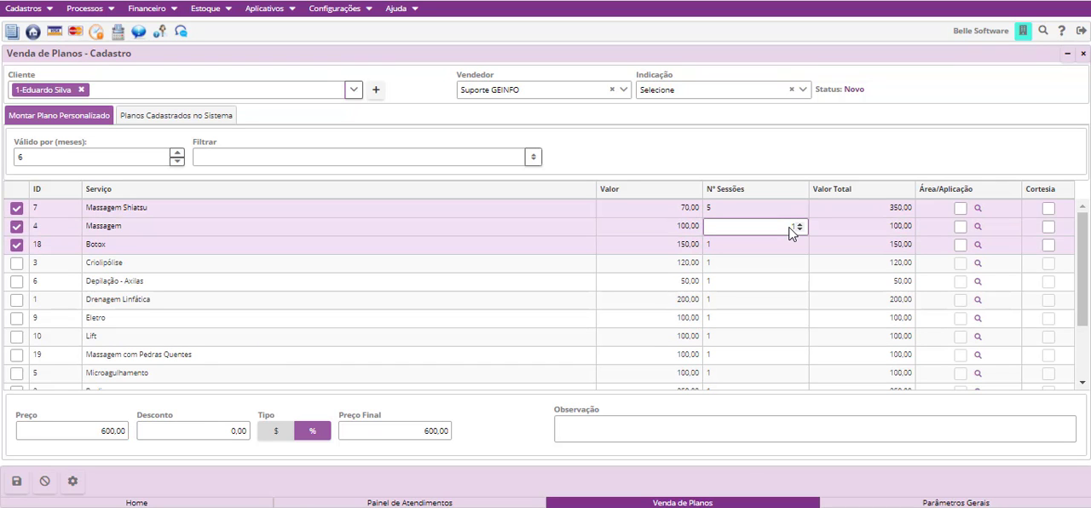
- Set the number of sessions to 3 for both Massagem and Botox in the custom plan
key("BackSpace")
type("3")
left_click(789, 247)
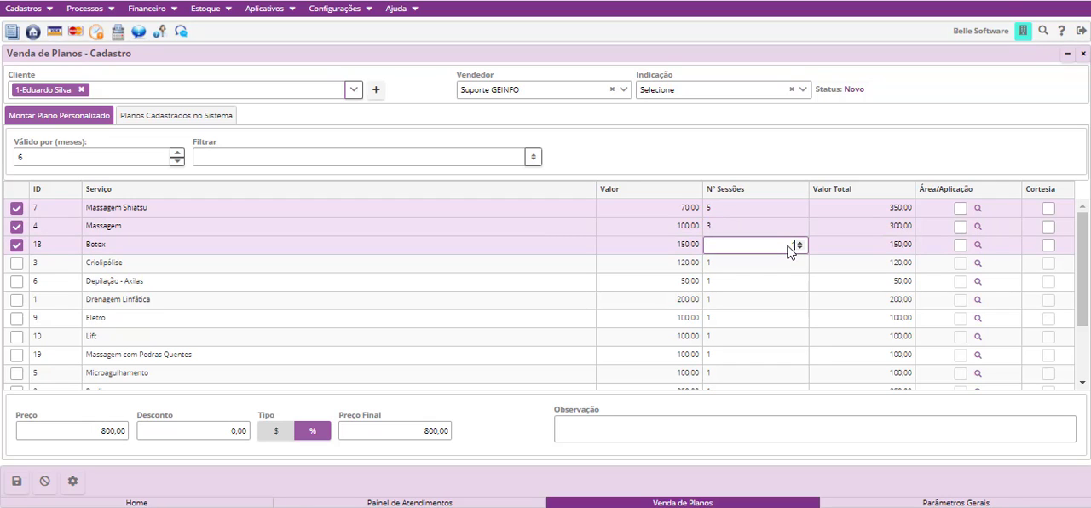
type("3")
left_click(808, 313)
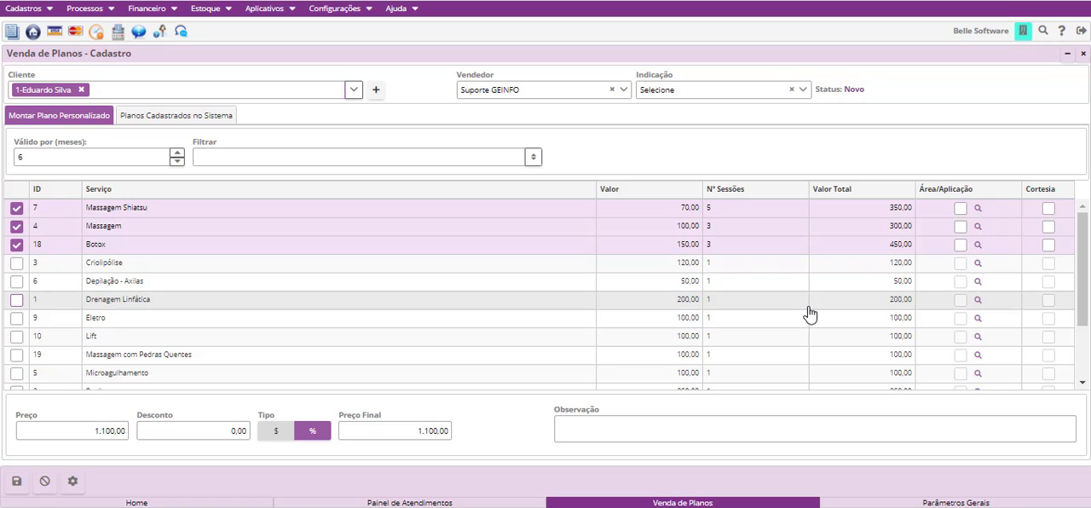
left_click(793, 226)
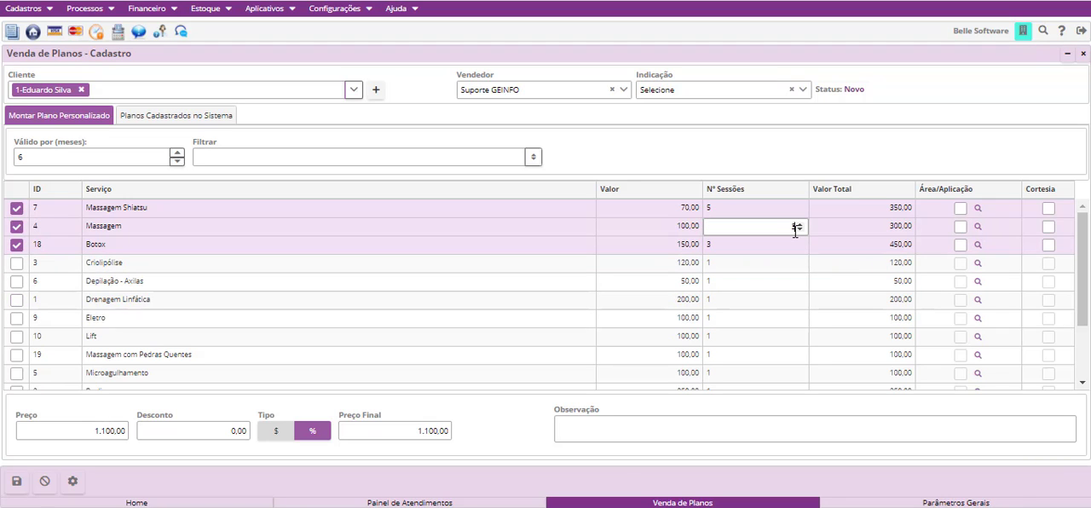
left_click(459, 322)
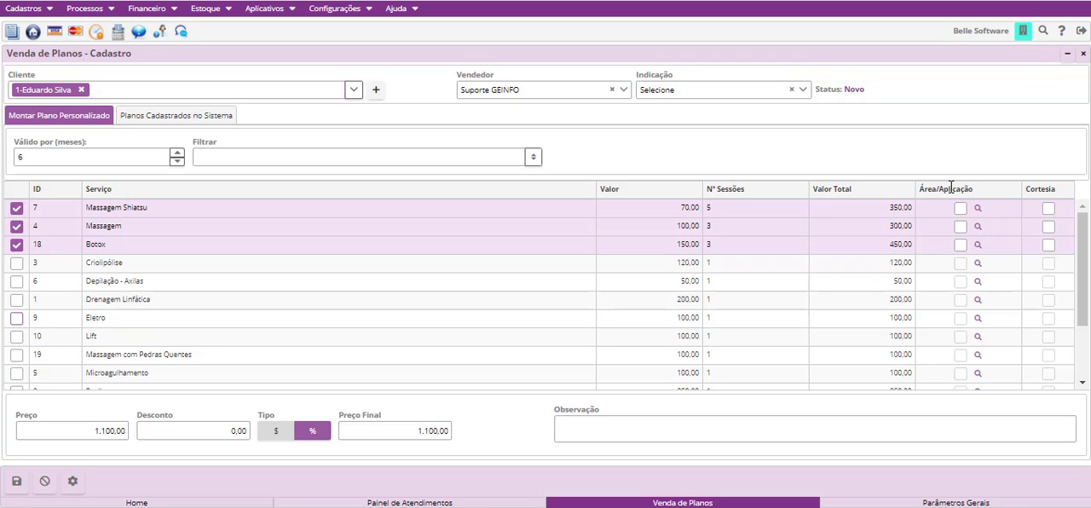
- Relate the Costas area to the Massagem service in the custom plan
left_click(955, 227)
scroll(409, 256, "down", 5)
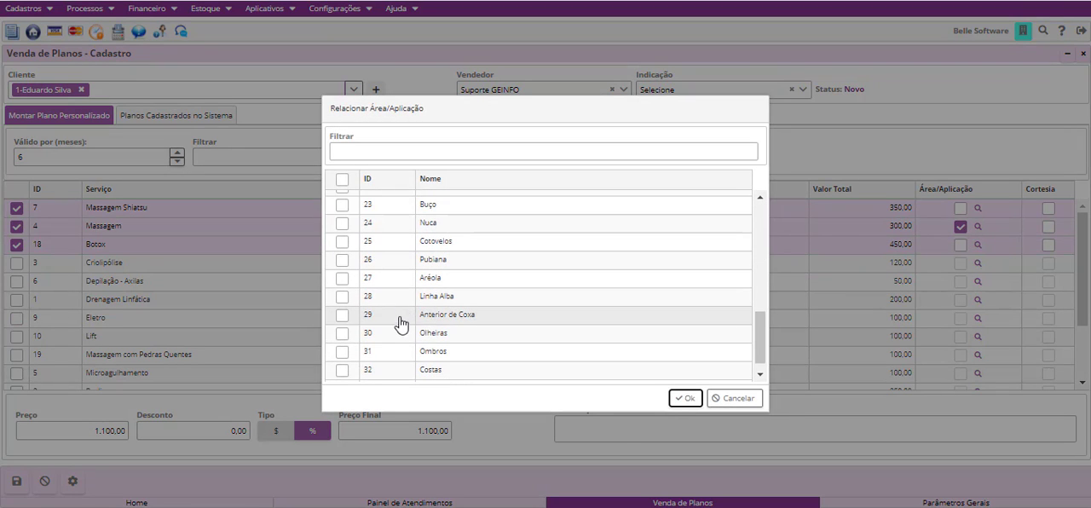
scroll(361, 287, "up", 3)
scroll(361, 312, "down", 3)
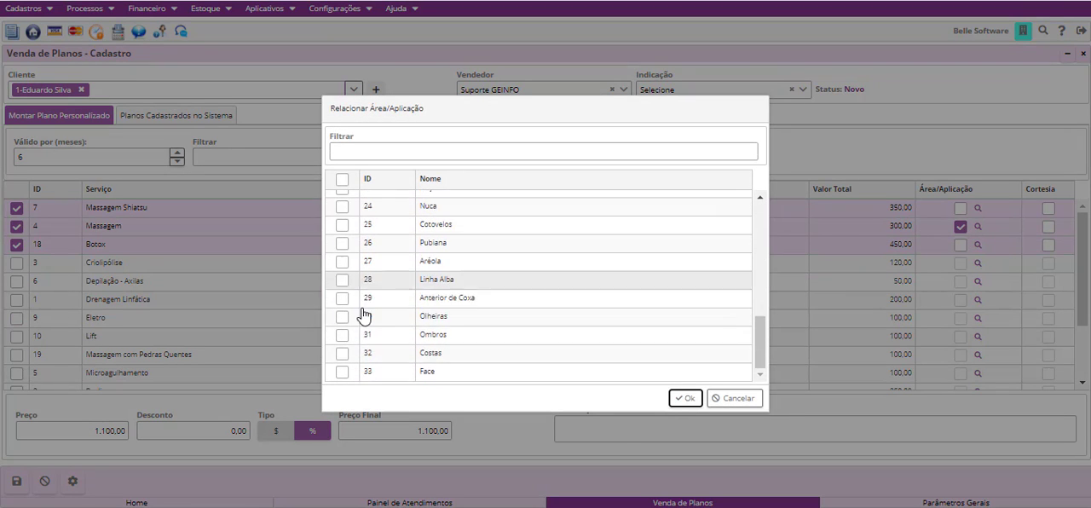
left_click(342, 353)
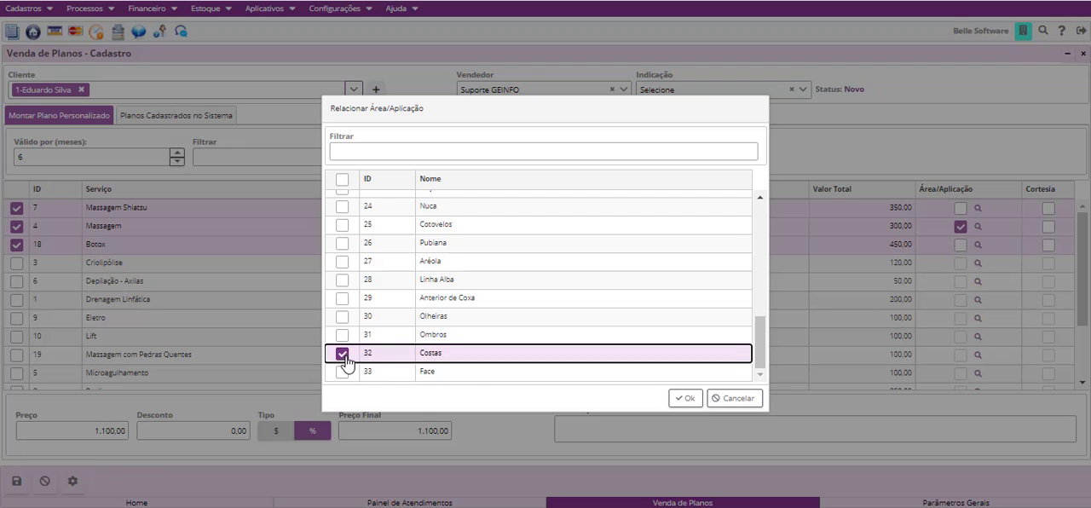
left_click(686, 398)
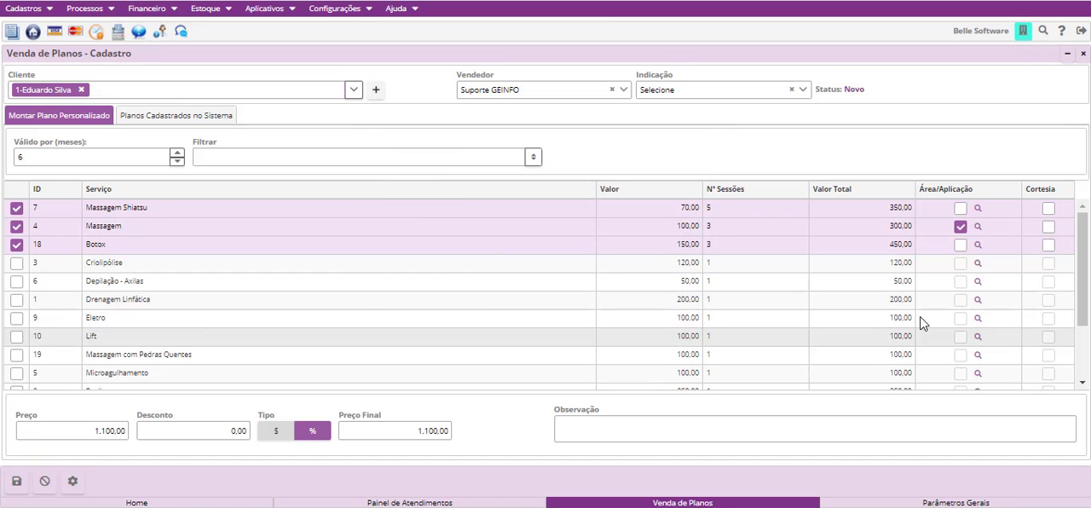
- Mark Massagem as Cortesia and remove the mark again
left_click(1049, 227)
left_click(1049, 227)
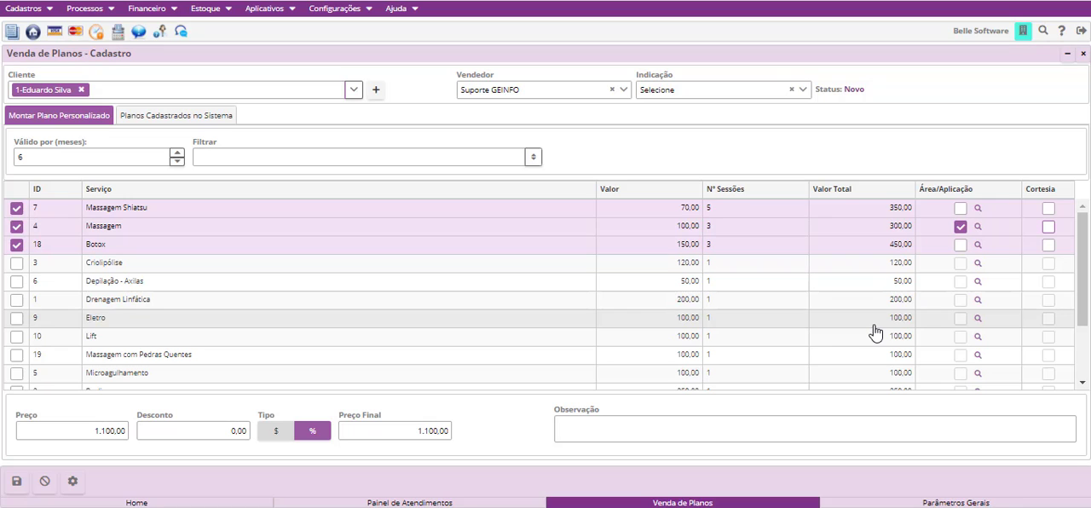
- Review the custom plan's Preço, Desconto and Observação fields and save the plan
left_click(634, 433)
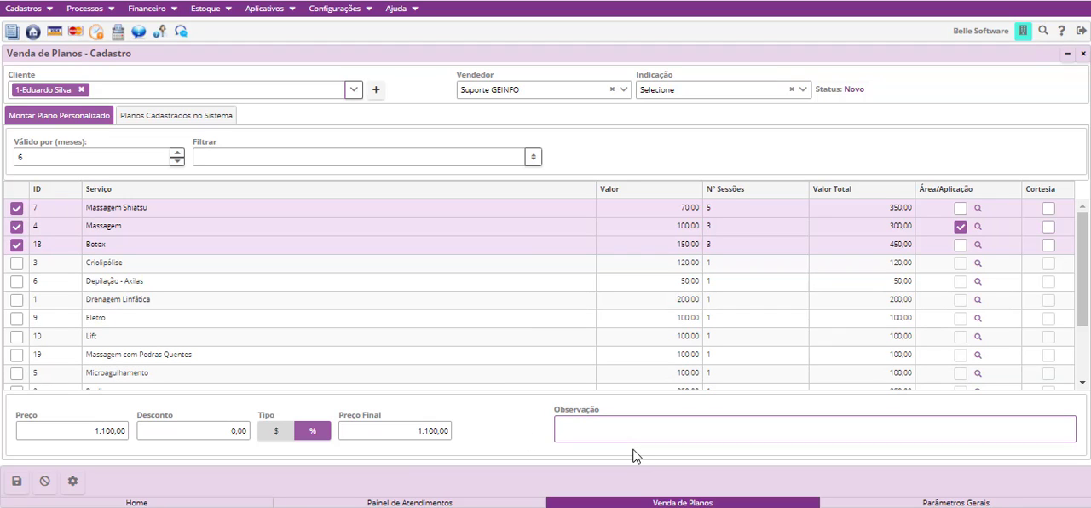
left_click(85, 430)
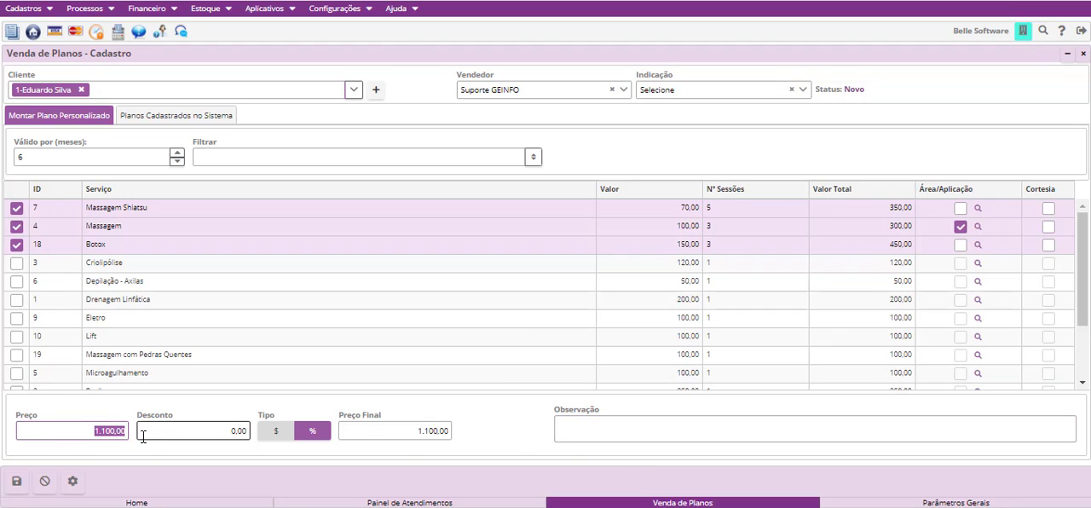
left_click(217, 431)
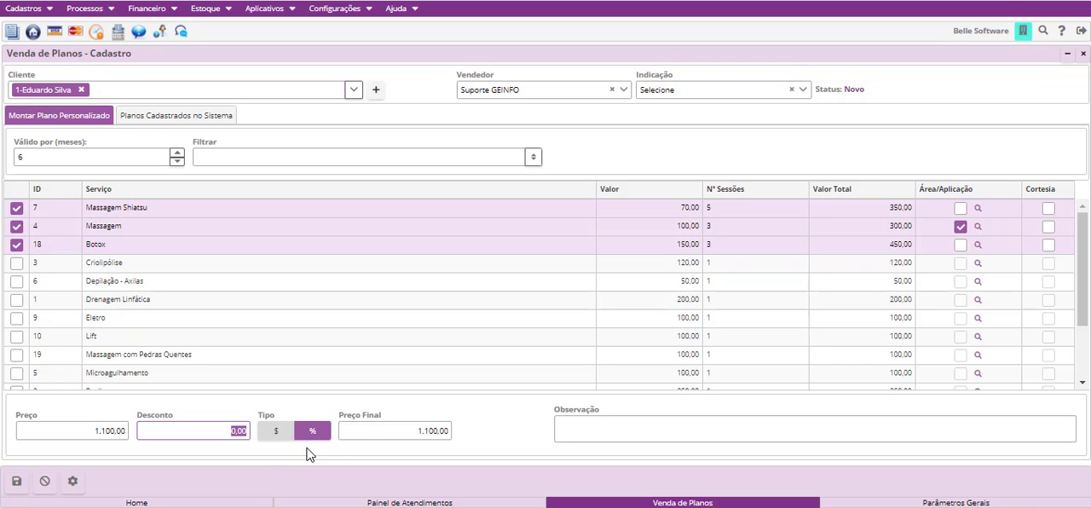
left_click(591, 429)
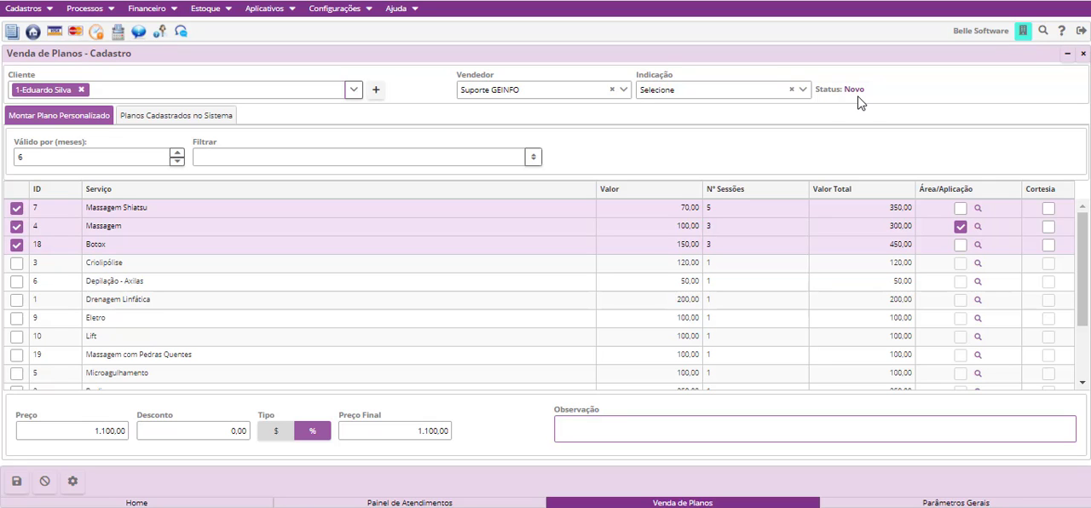
left_click(17, 482)
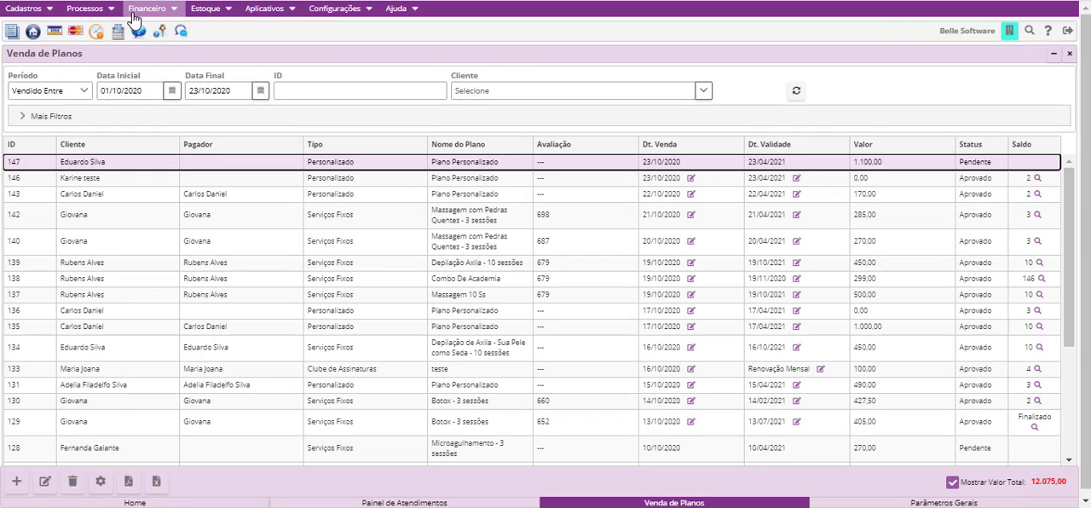
- Compare the Avaliação entries of the newest Massagem com Pedras Quentes plan and the pending custom plan in the sales list
left_click(92, 10)
left_click(107, 46)
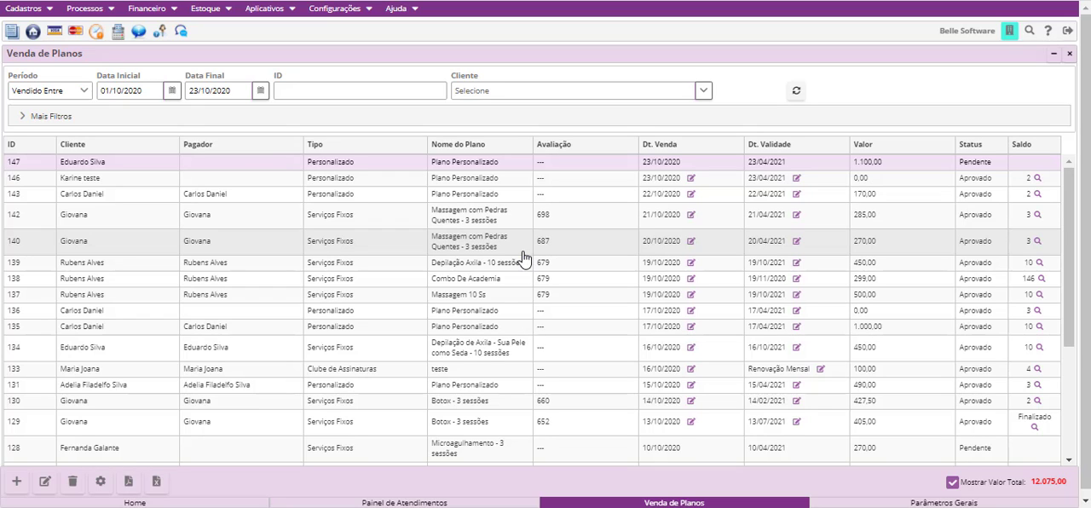
left_click(555, 219)
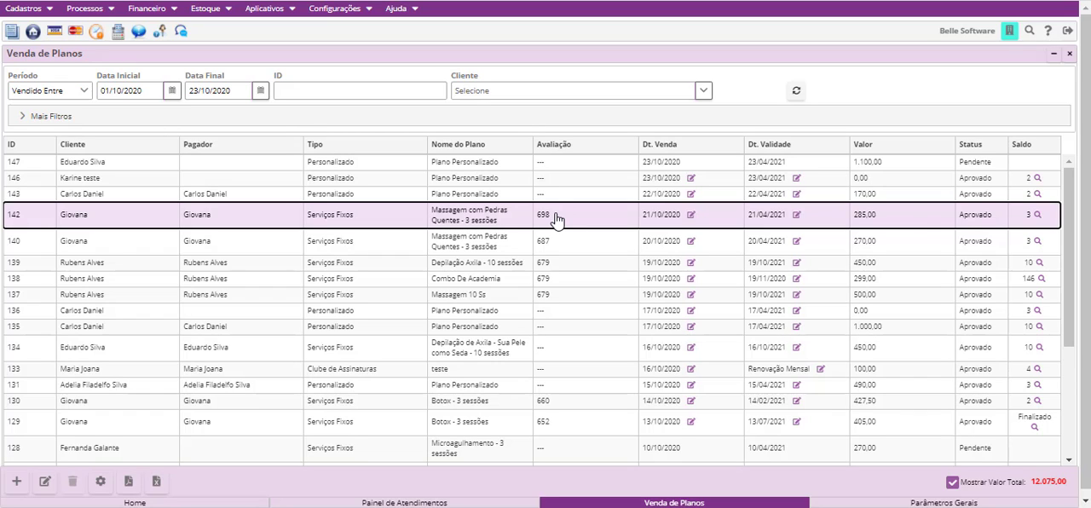
left_click(546, 164)
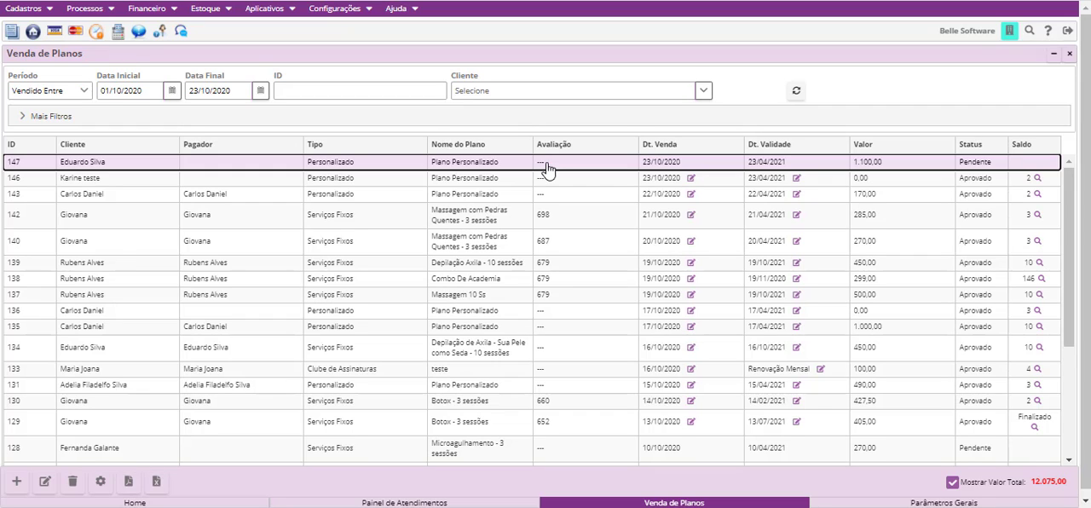
- Generate the Proposta for the pending custom plan, view the document and return to the plan sales list
left_click(549, 168)
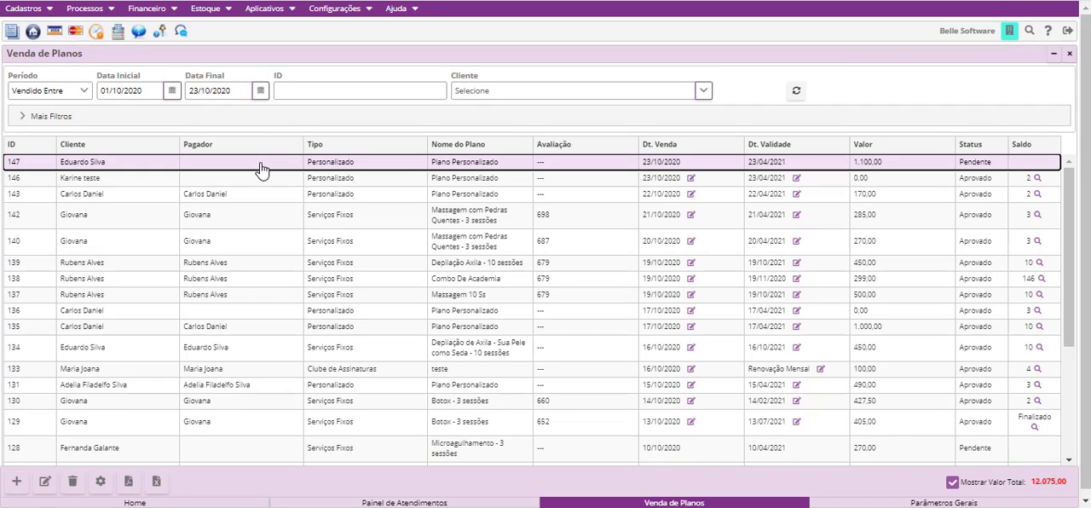
left_click(98, 482)
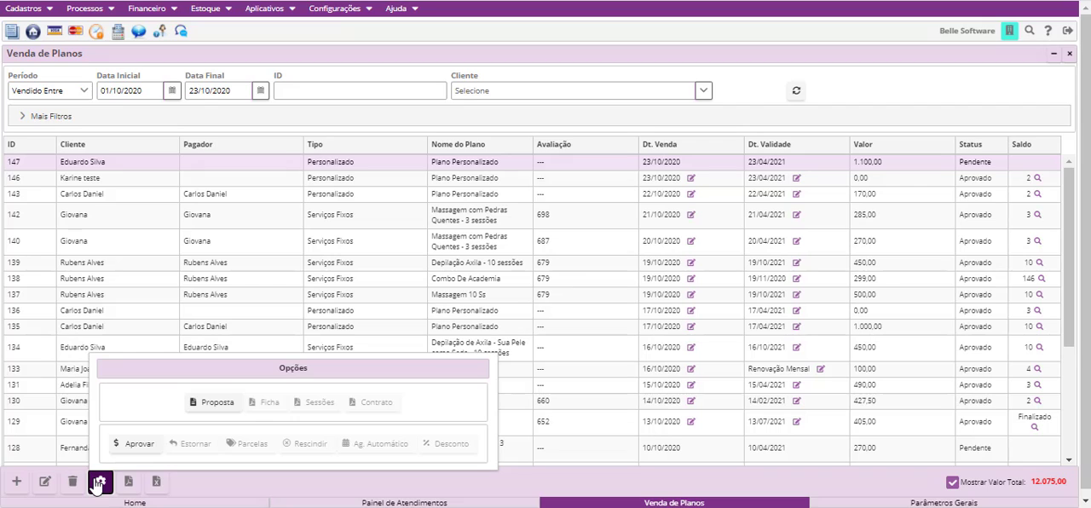
left_click(220, 402)
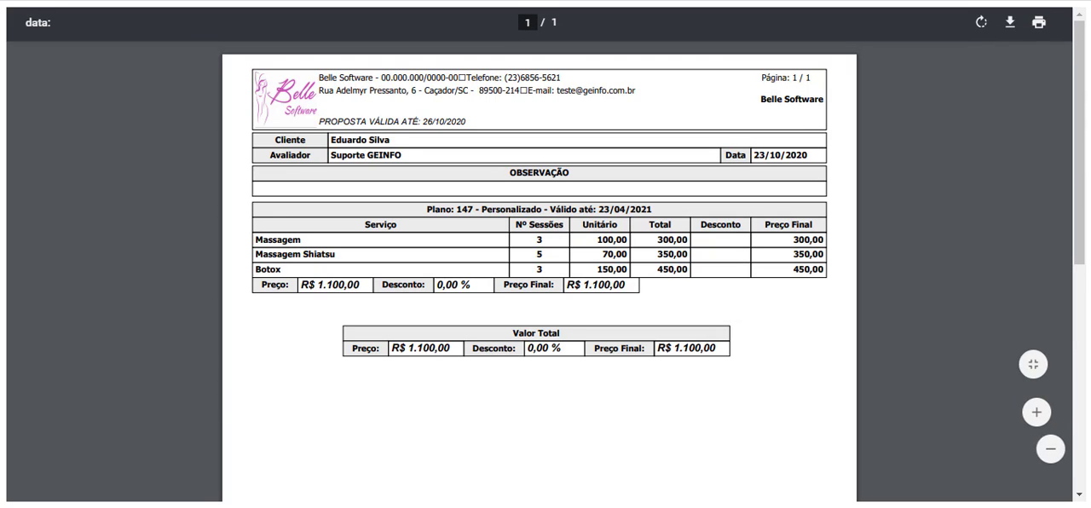
left_click(424, 0)
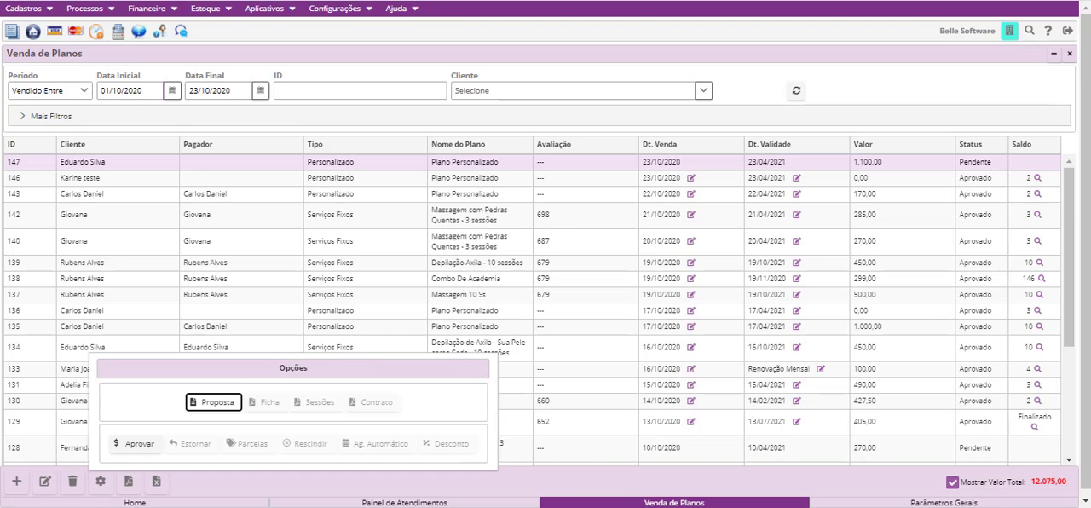
- Examine the Planos settings in Parâmetros Gerais and close the window
left_click(340, 12)
left_click(345, 27)
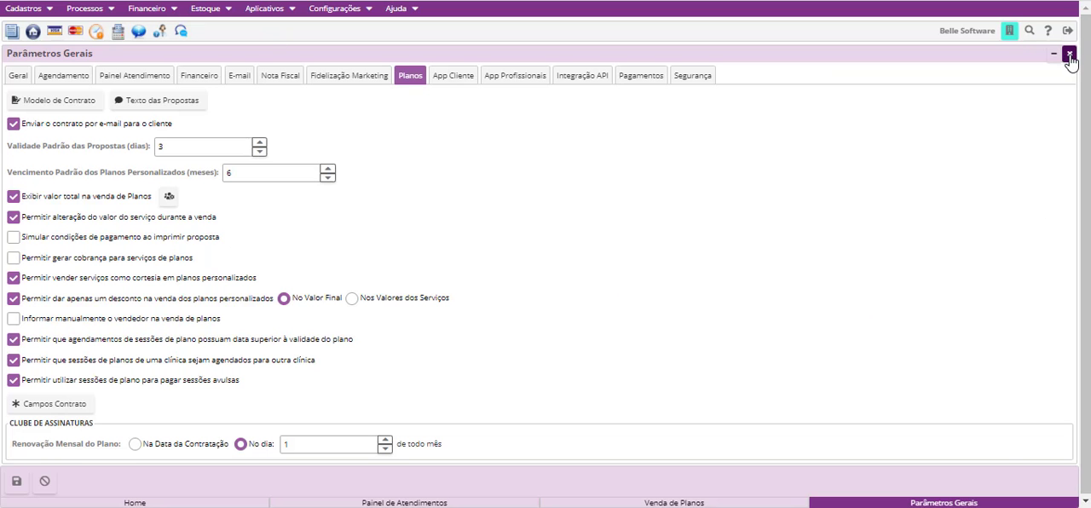
left_click(1070, 53)
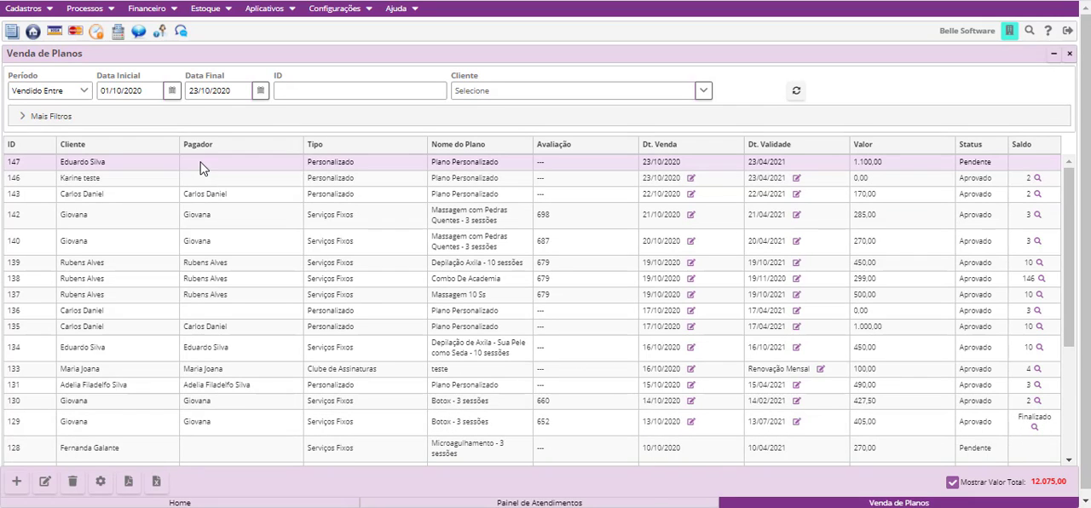
- Select the pending custom plan dated 23/10/2020 in the sales list and approve it for payment
left_click(156, 155)
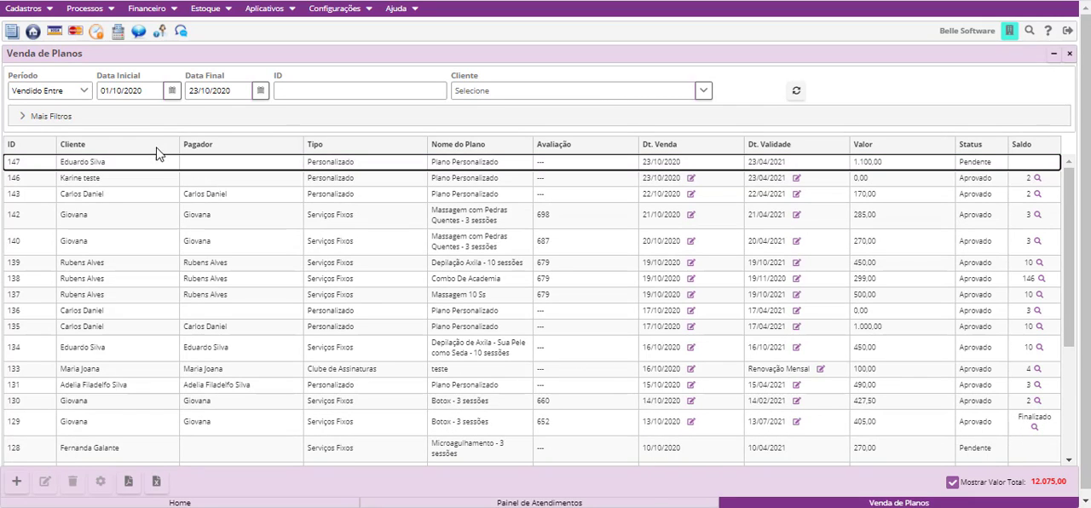
left_click(158, 156)
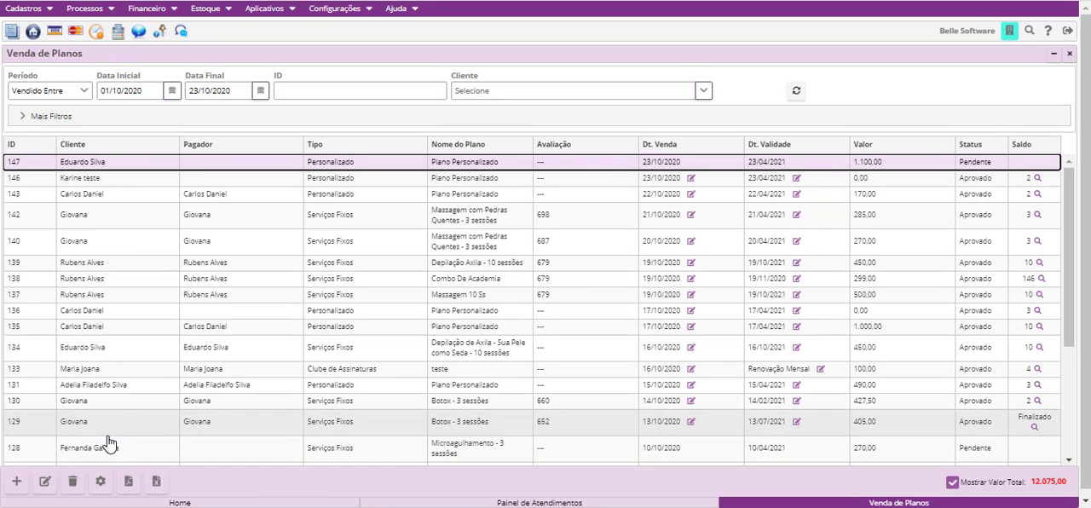
left_click(98, 483)
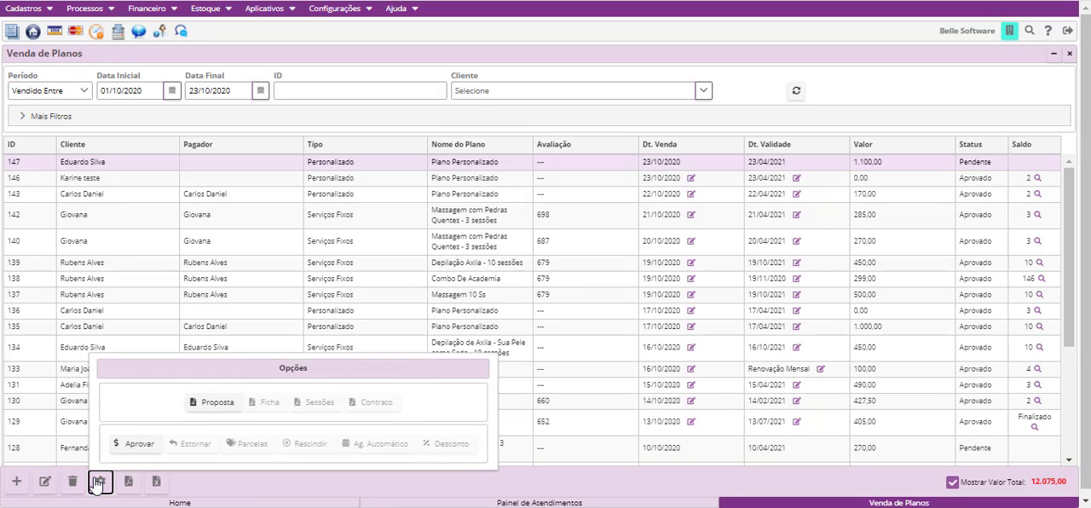
left_click(135, 445)
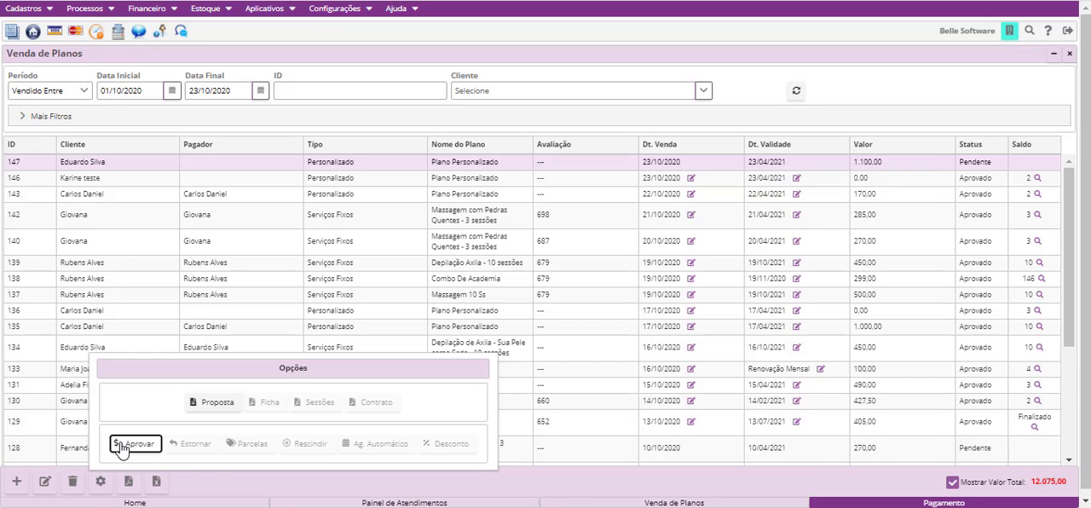
left_click(120, 446)
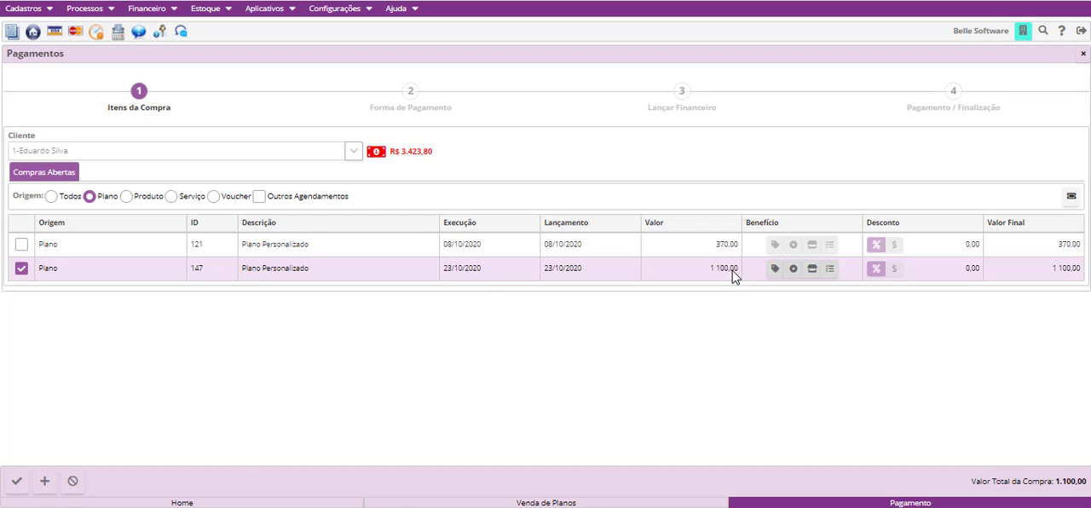
- Close the sale as Parcelado ou À Vista, using Cartão de Crédito 2x à 6x in 4 installments
left_click(16, 481)
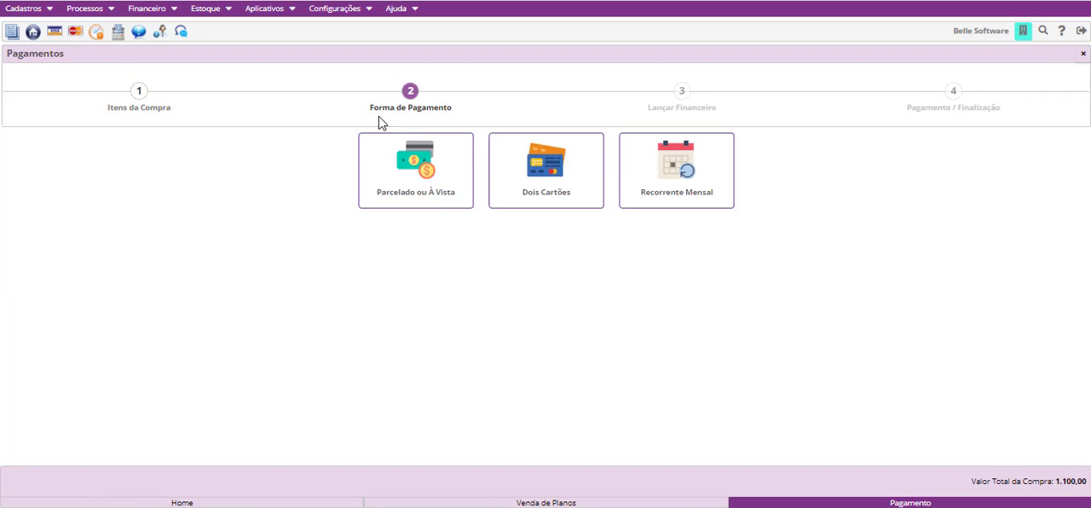
left_click(390, 204)
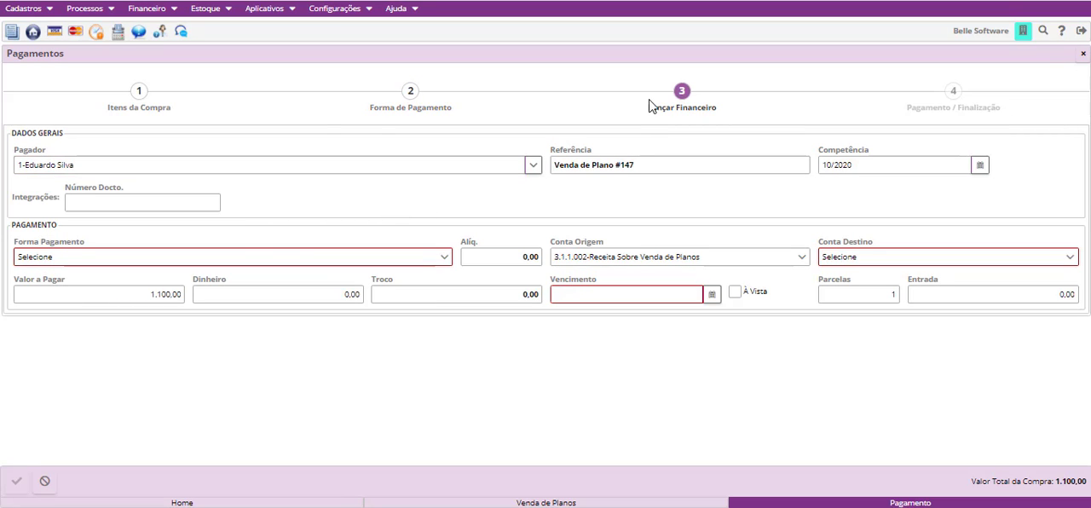
left_click(301, 259)
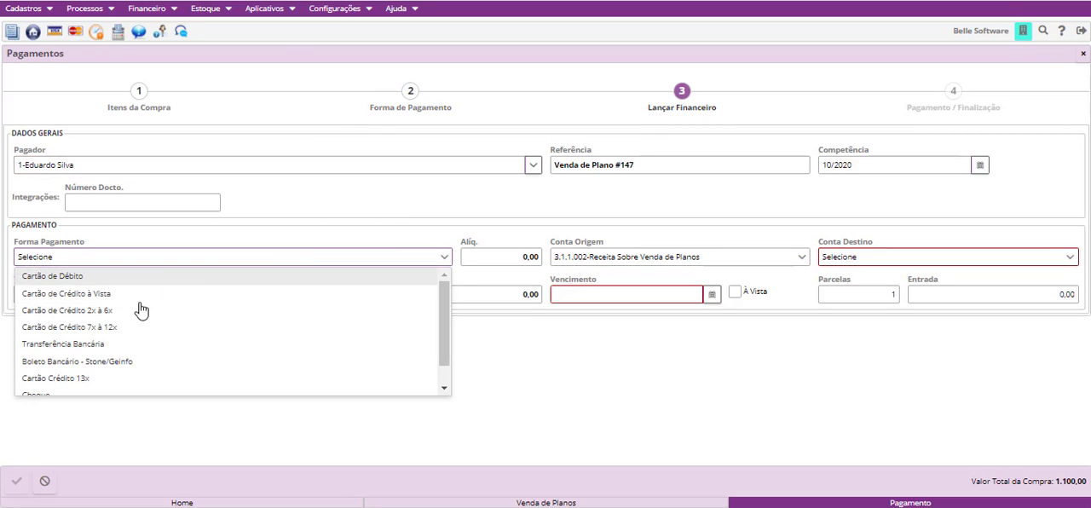
left_click(137, 319)
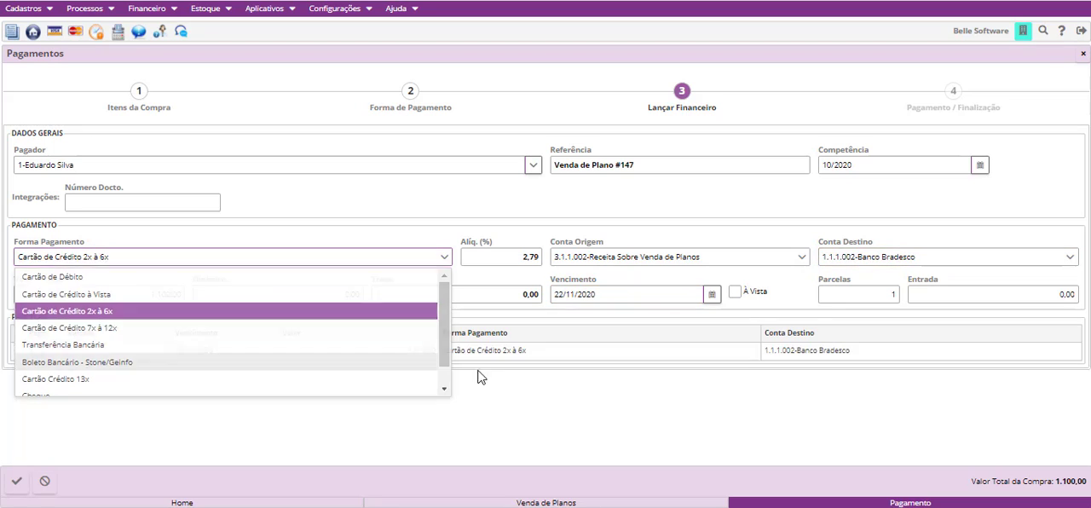
left_click(862, 294)
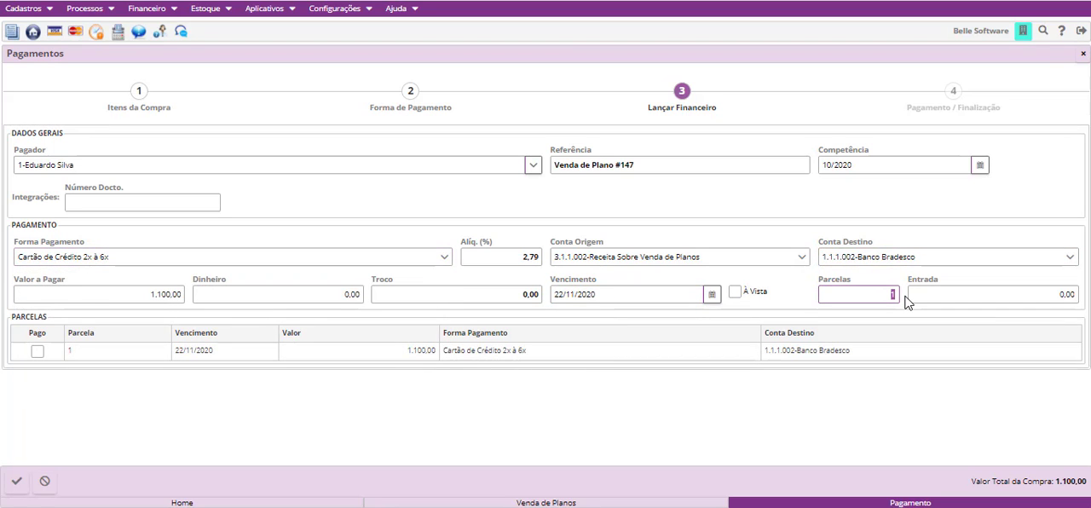
key("BackSpace")
type("4")
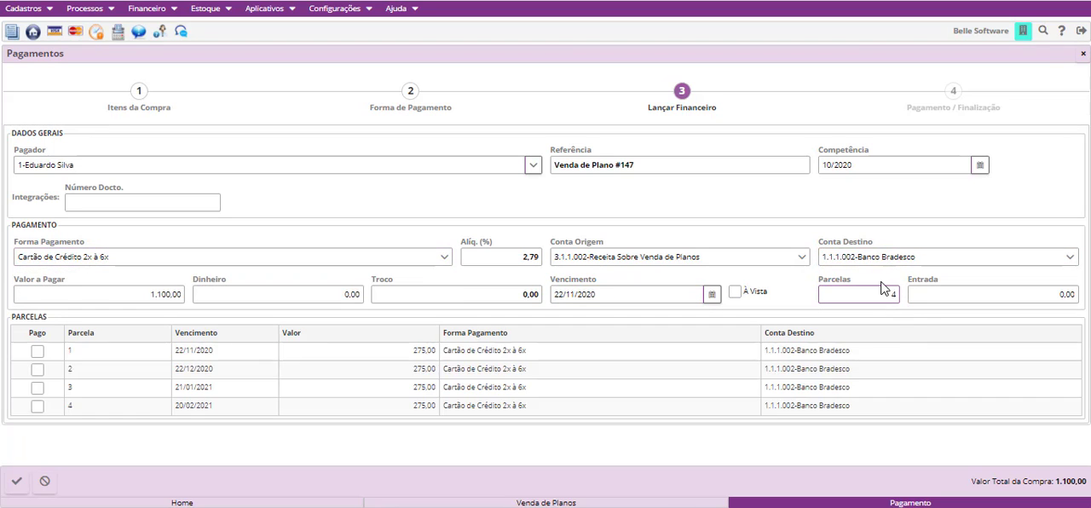
- Set the sale's down payment (Entrada) to 100,00
left_click(932, 298)
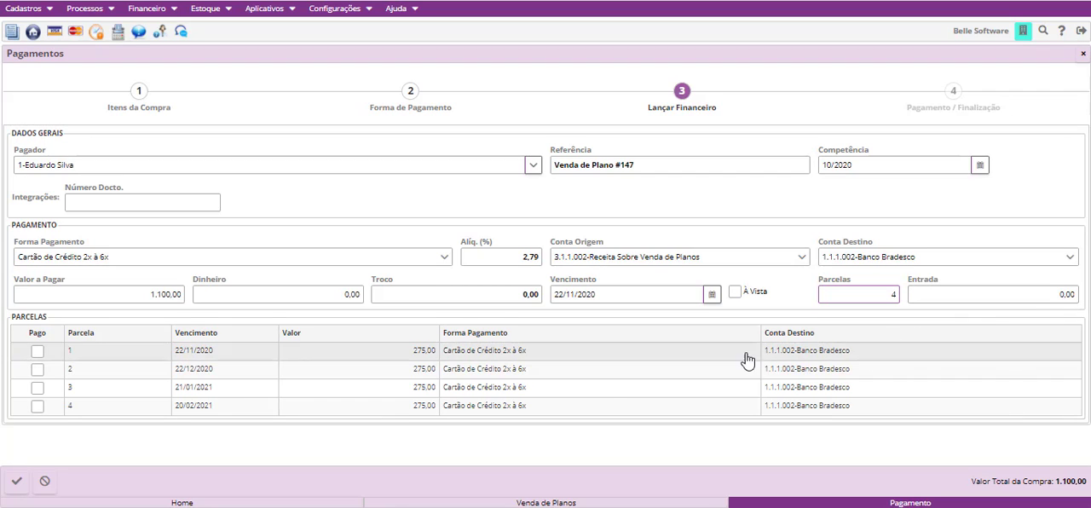
left_click(990, 289)
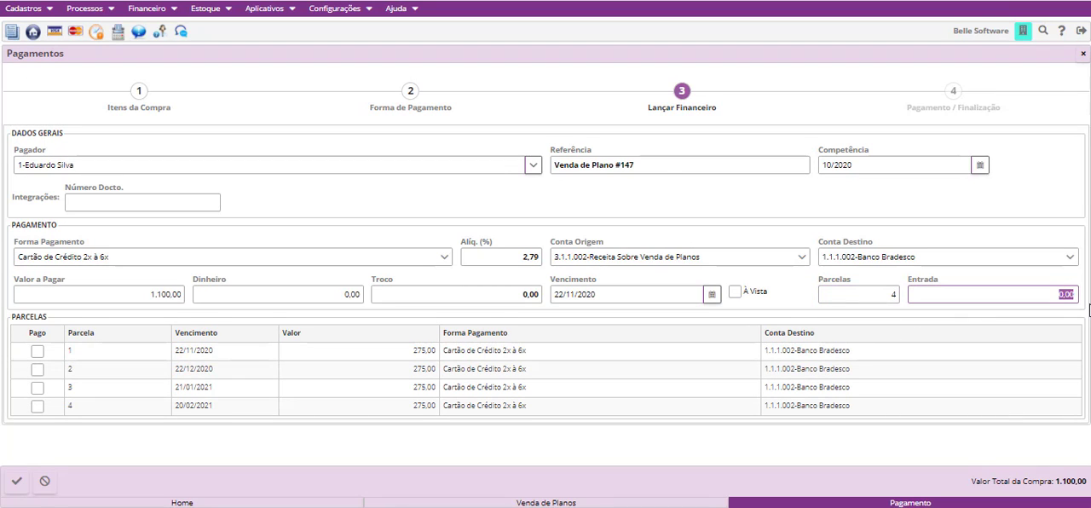
type("1")
type("0")
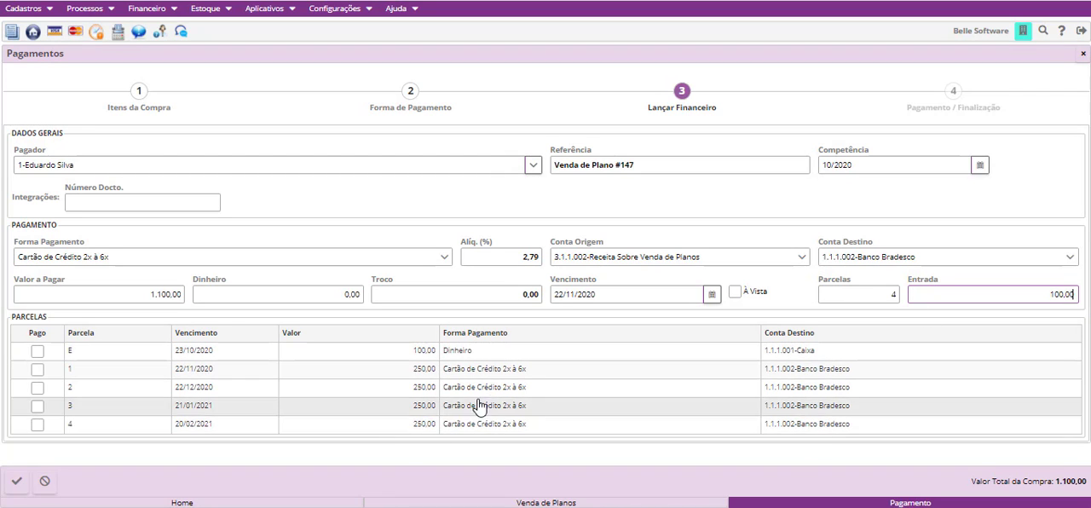
- Change the down payment row's Forma Pagamento to Cartão de Débito
left_click(540, 358)
left_click(540, 357)
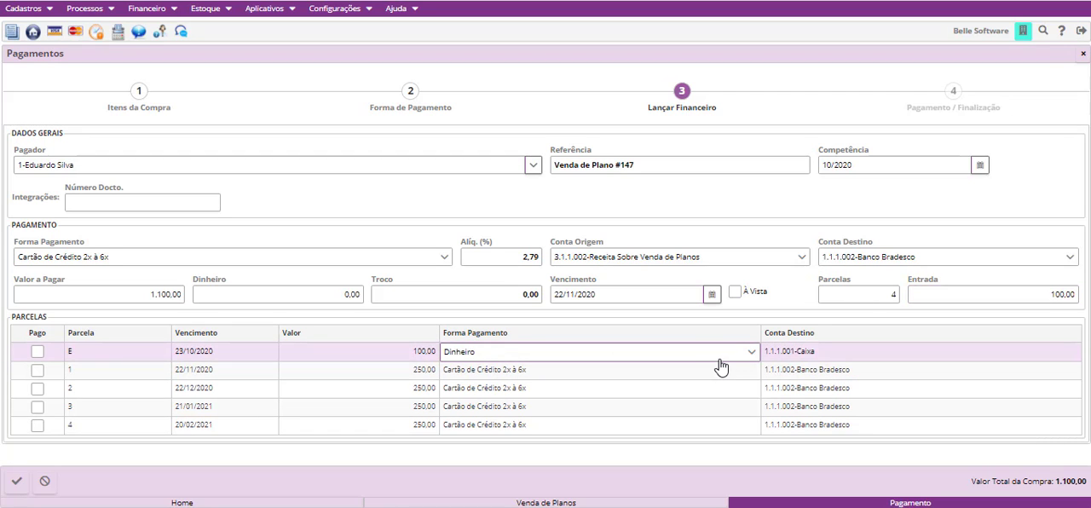
left_click(716, 359)
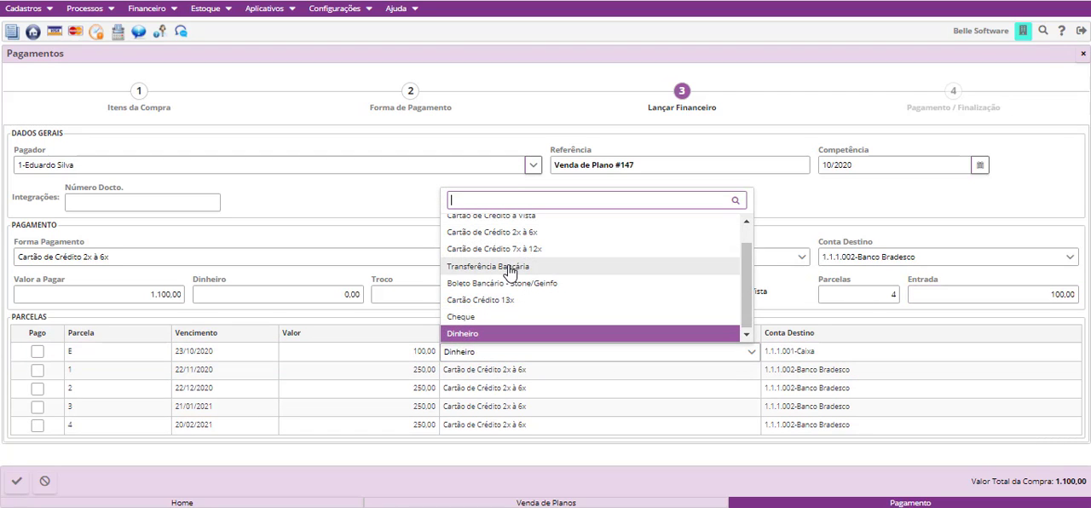
scroll(510, 271, "up", 1)
left_click(526, 227)
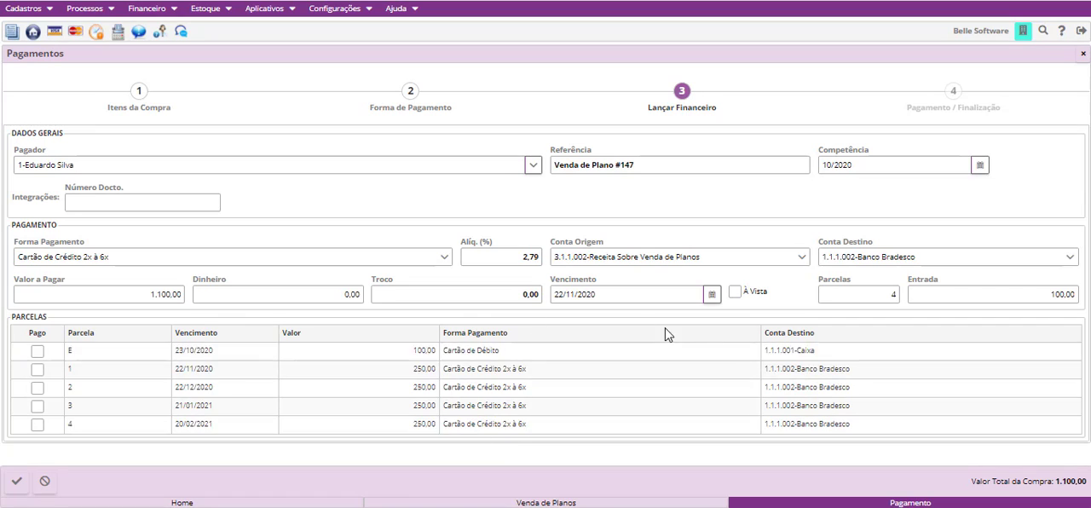
- Open the payment method, value, due date and destination account of the card installments for editing
left_click(684, 393)
left_click(658, 411)
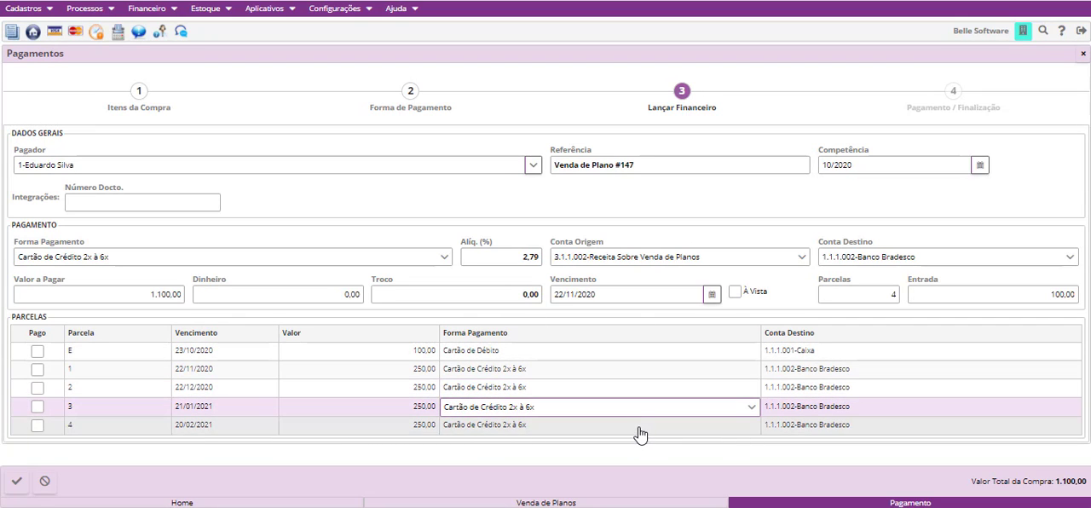
left_click(639, 430)
left_click(370, 406)
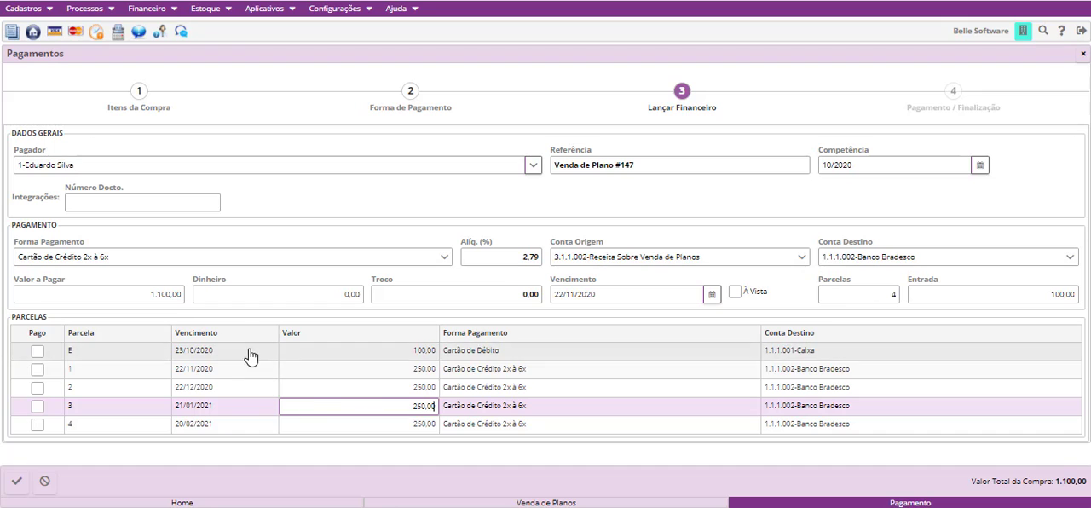
left_click(222, 385)
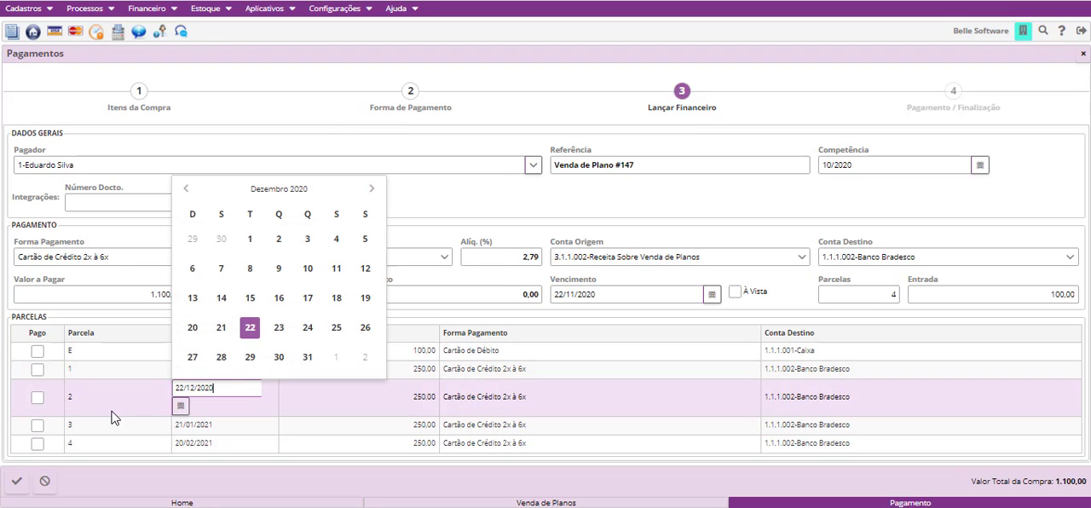
left_click(821, 368)
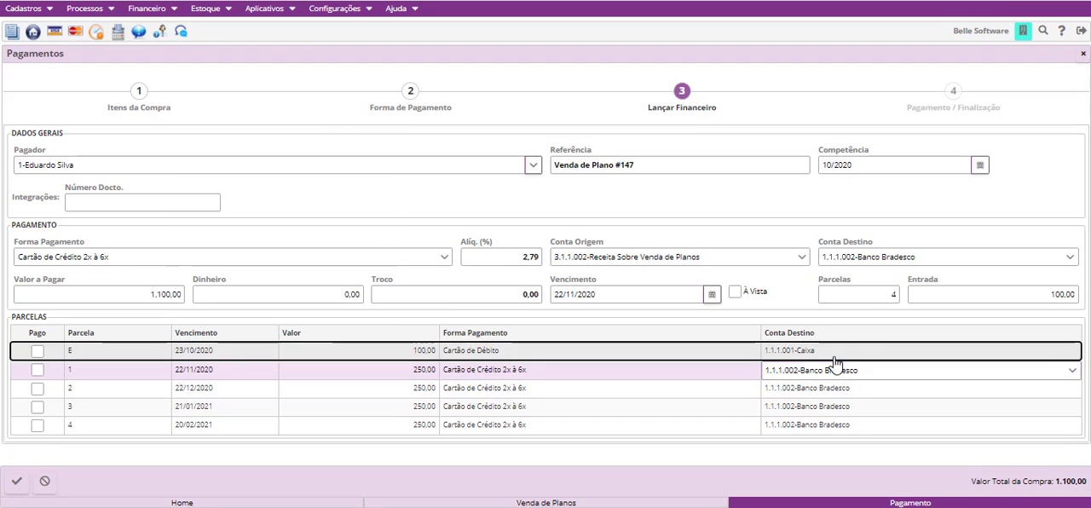
- Set the down payment row's Conta Destino to 1.1.1.003-Banco Itaú
left_click(833, 355)
left_click(835, 358)
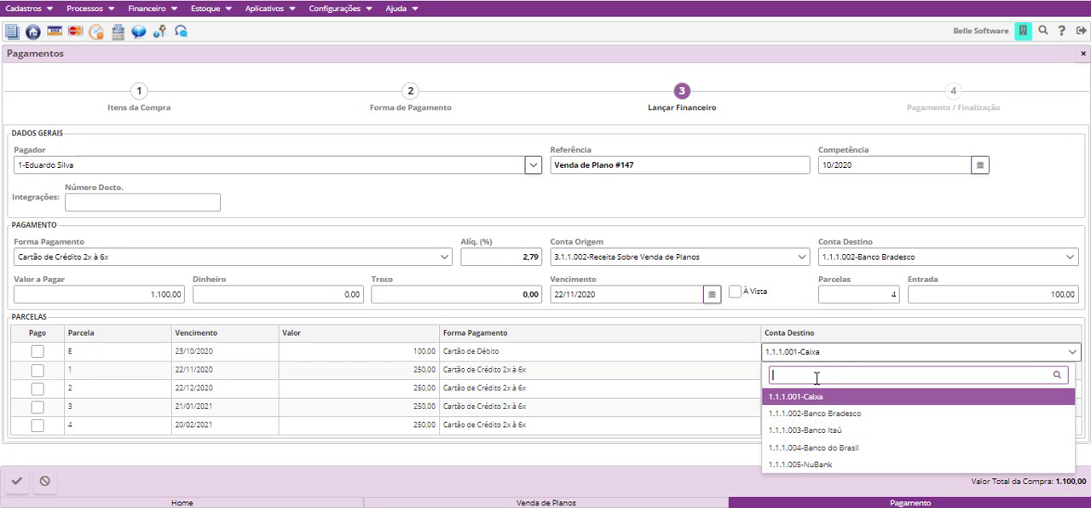
left_click(837, 431)
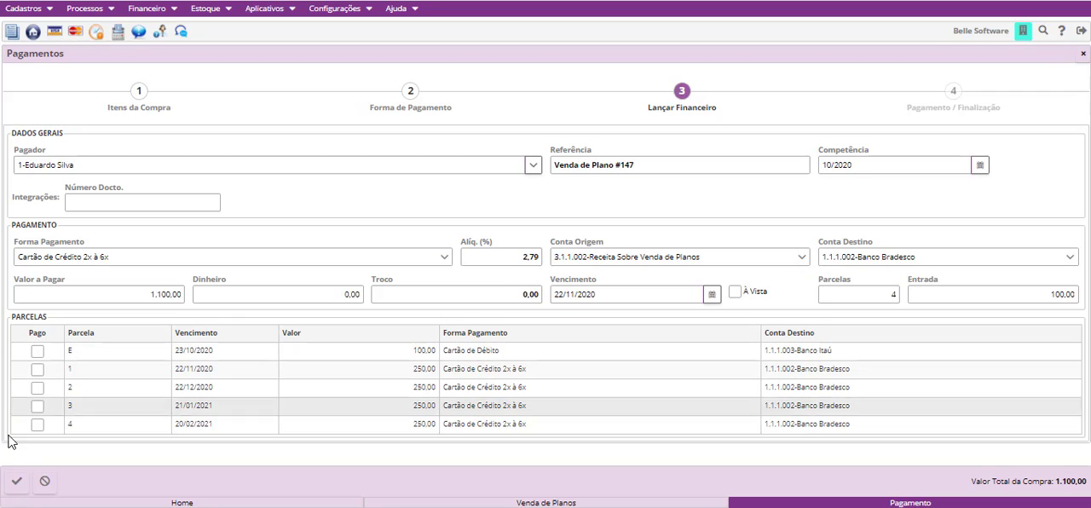
- Mark the down payment as paid and finalize the sale as Lançamento Financeiro
left_click(37, 352)
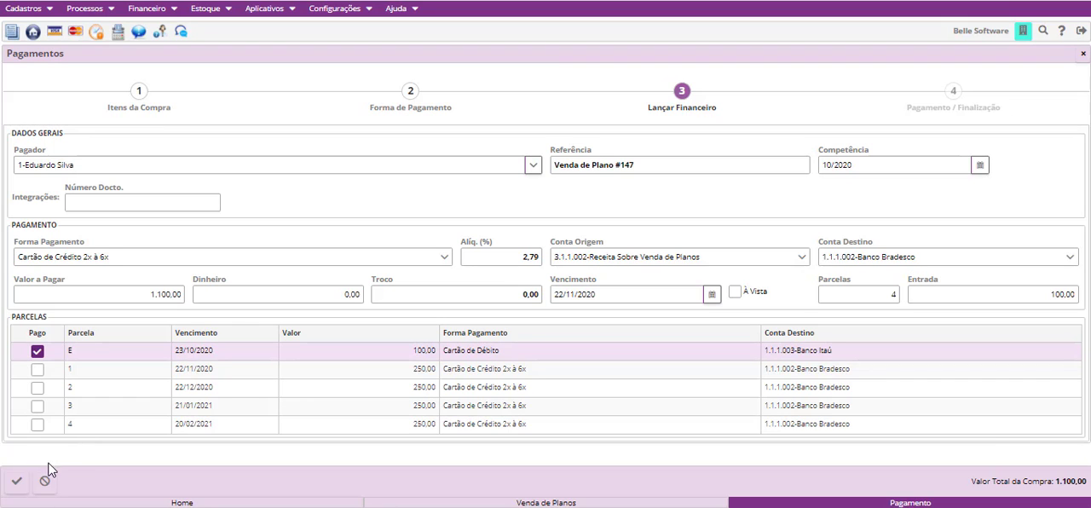
left_click(16, 483)
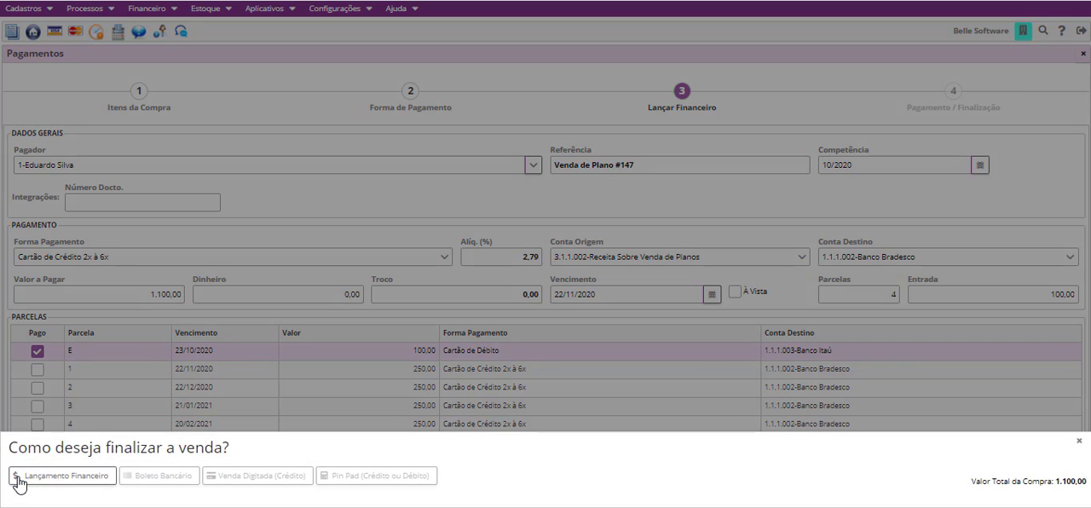
left_click(41, 477)
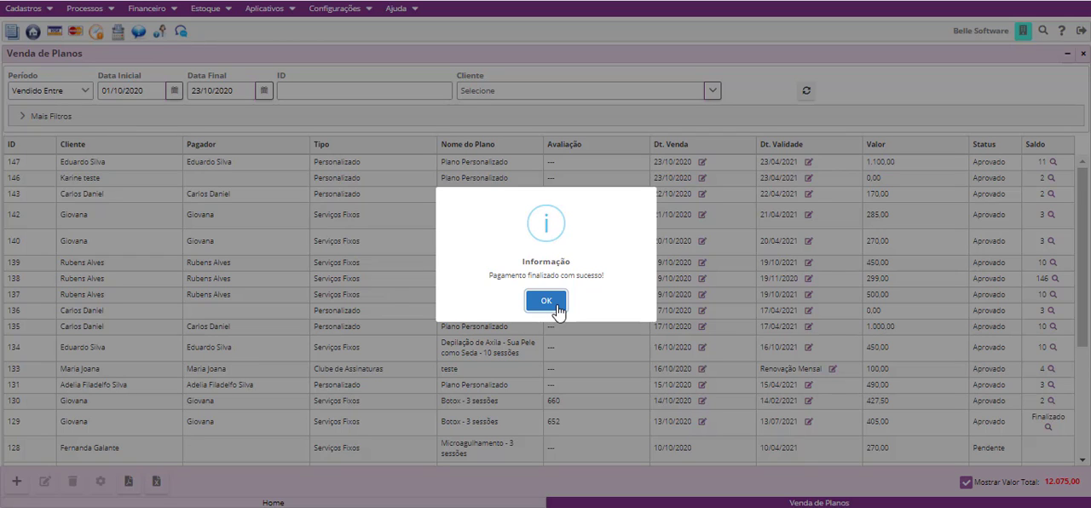
left_click(546, 301)
- Check the remaining sessions per service of the newly approved 1.100,00 custom plan
left_click(953, 162)
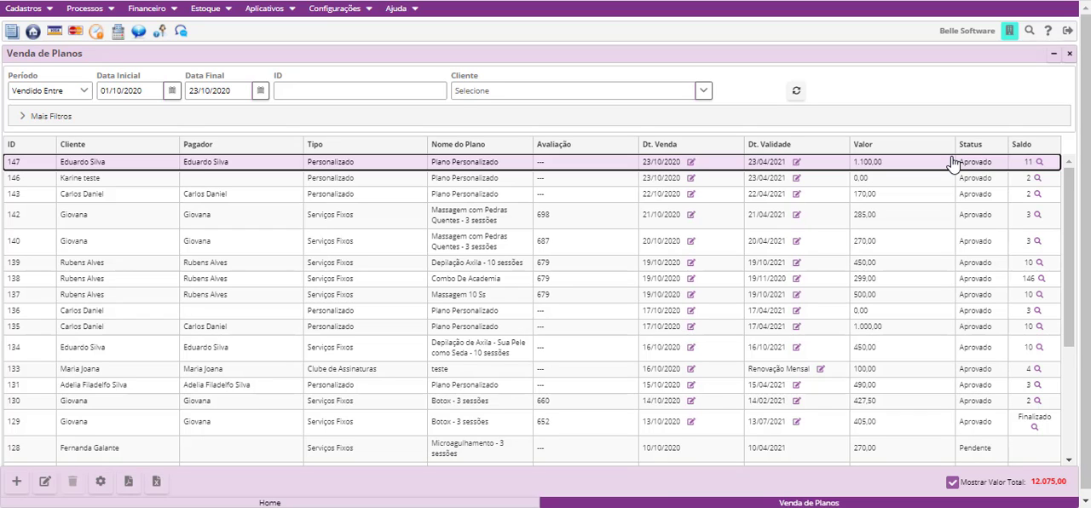
left_click(1040, 164)
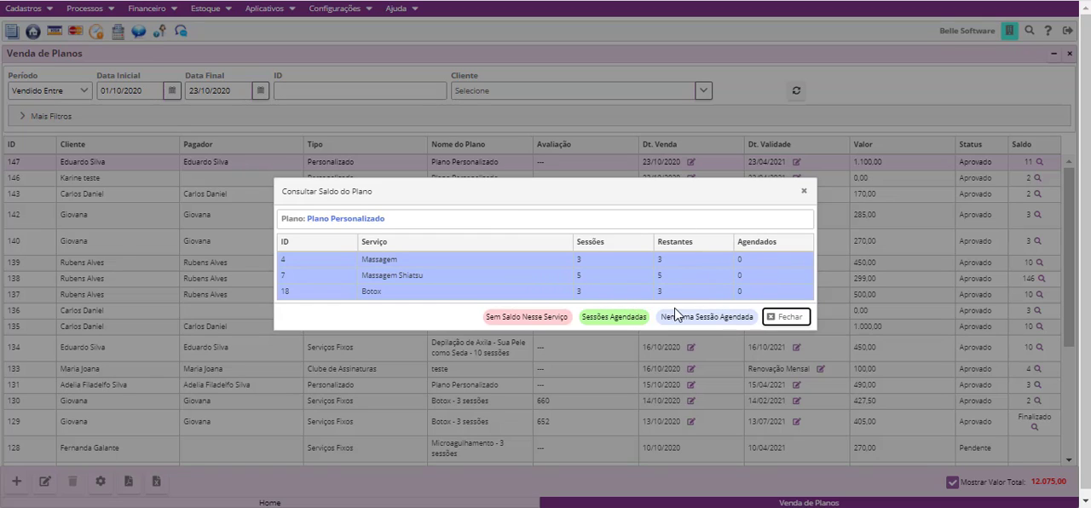
left_click(803, 191)
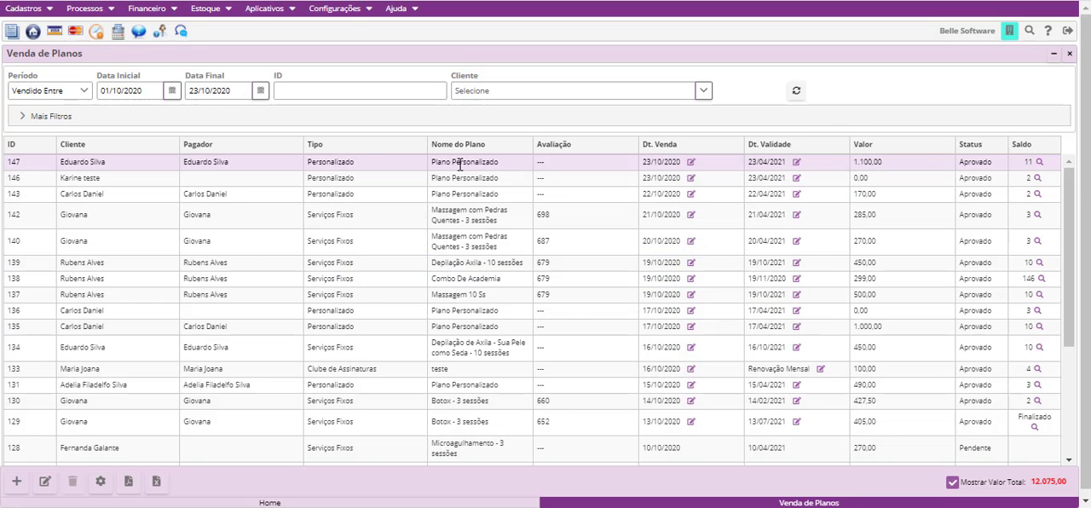
- Generate and view the Ficha of the newly approved custom plan, and request its Sessões report
left_click(102, 483)
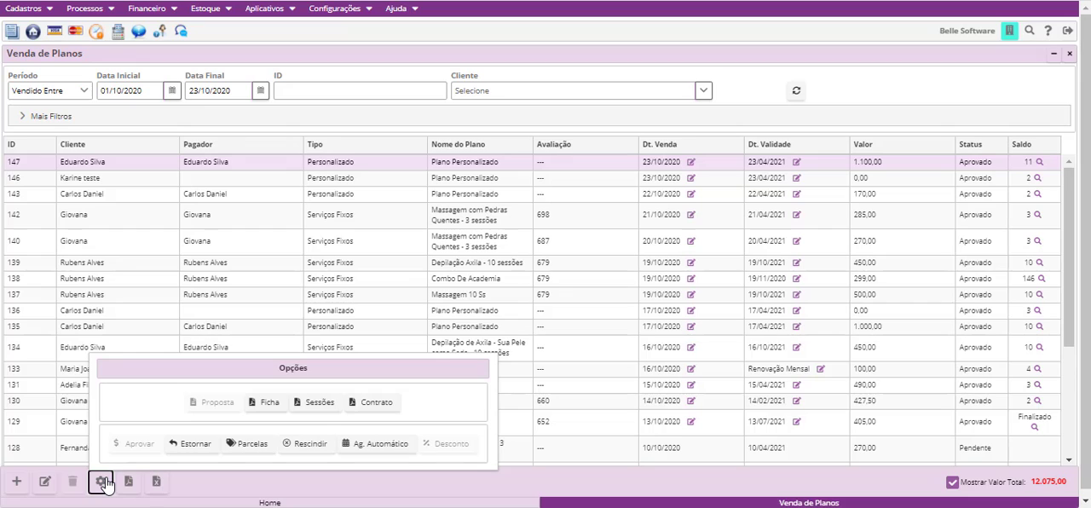
left_click(261, 408)
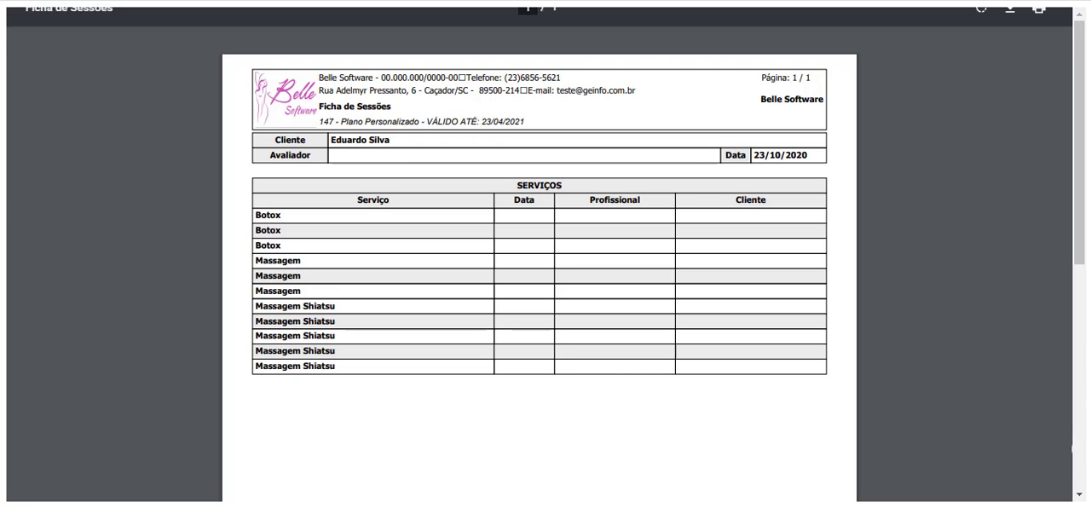
key("ctrl+w")
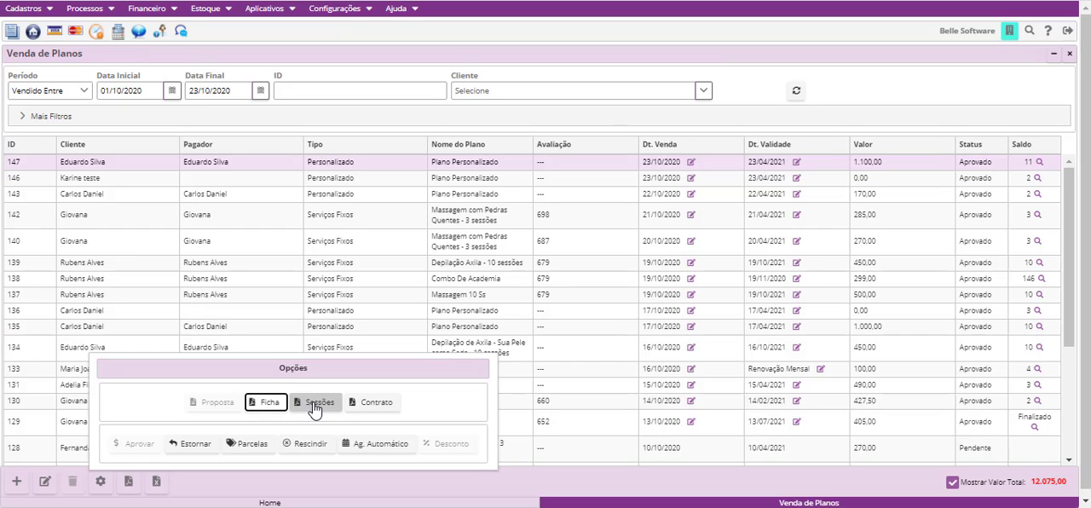
left_click(314, 407)
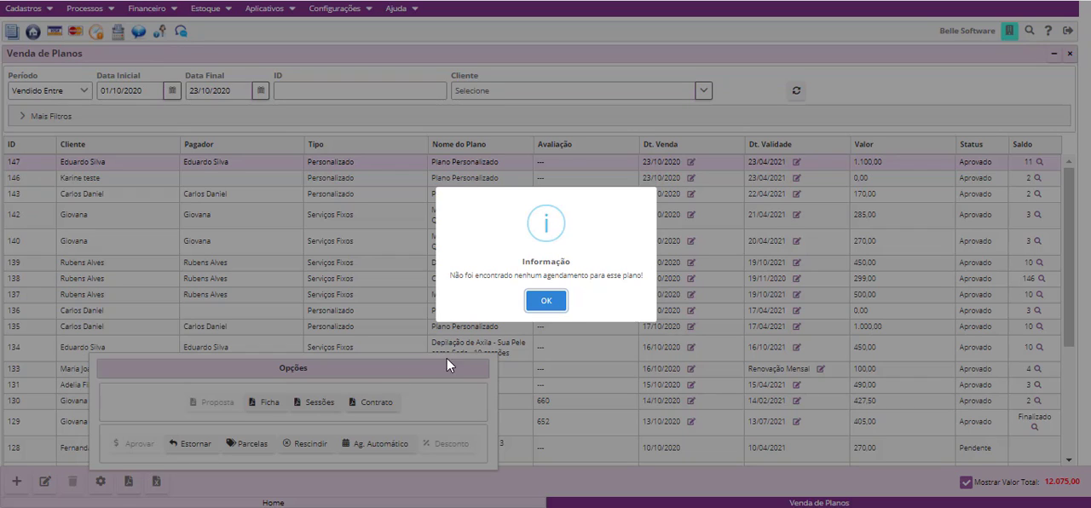
left_click(547, 307)
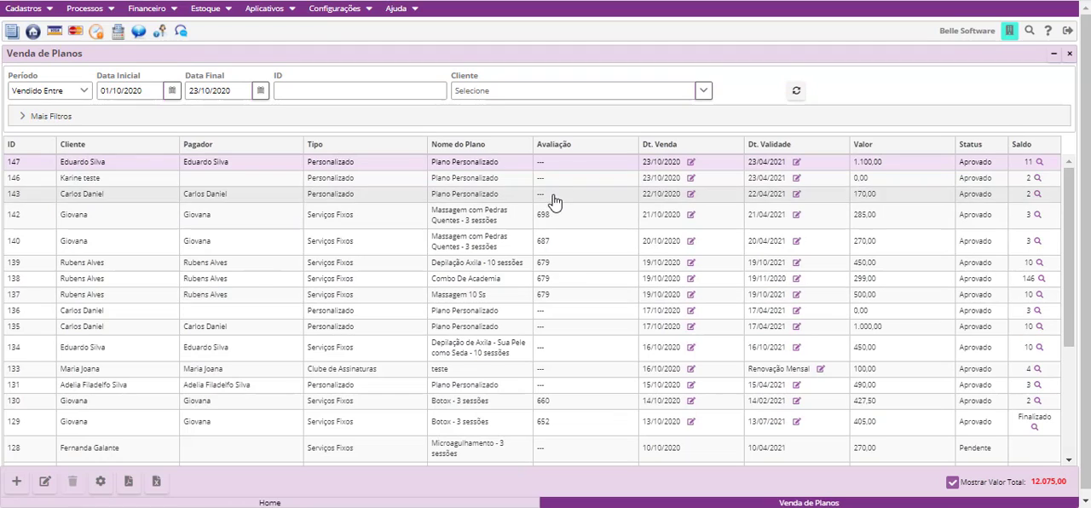
- Check the session balances of the 0,00 custom plan sold on 23/10/2020 and the 21/10/2020 Massagem com Pedras Quentes plan
left_click(1037, 178)
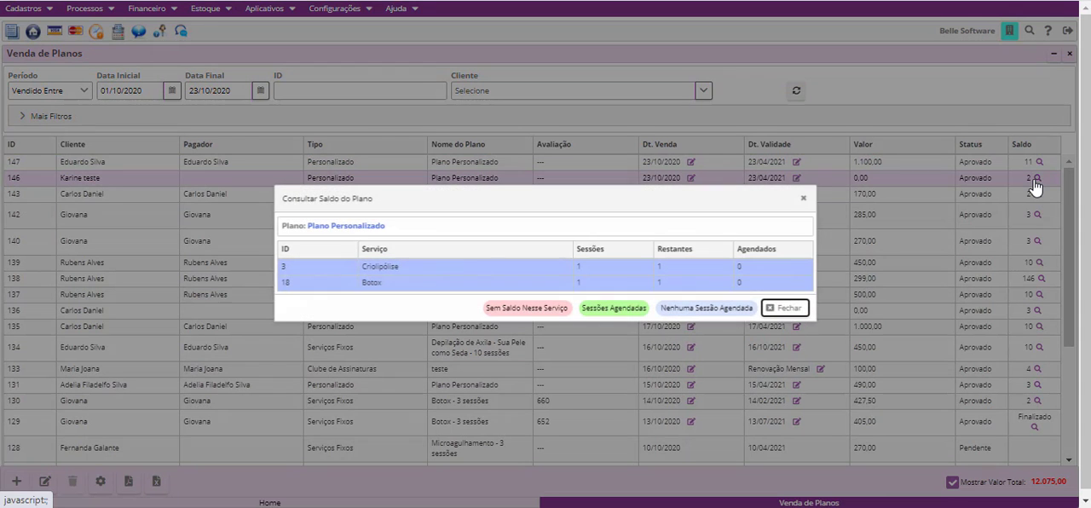
left_click(803, 203)
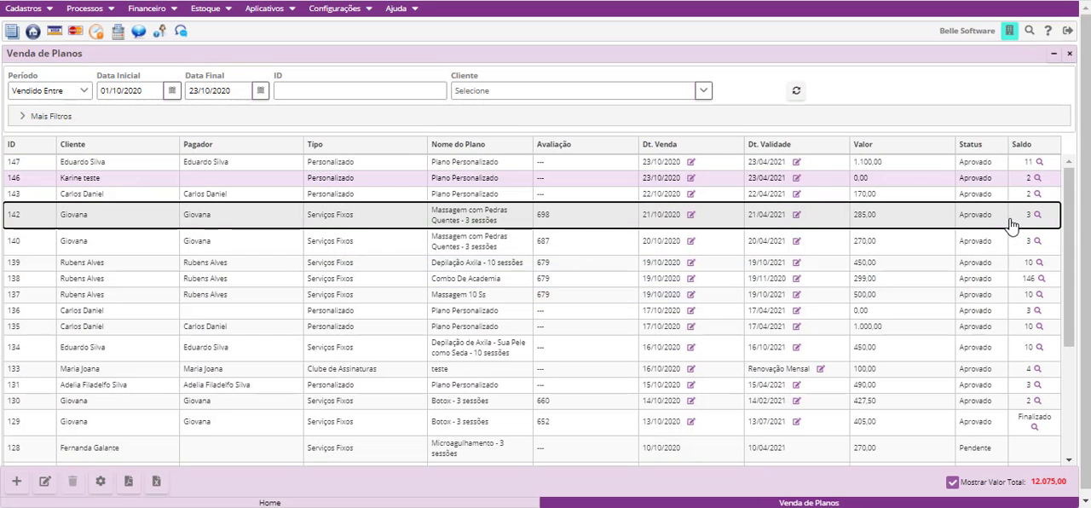
left_click(1037, 215)
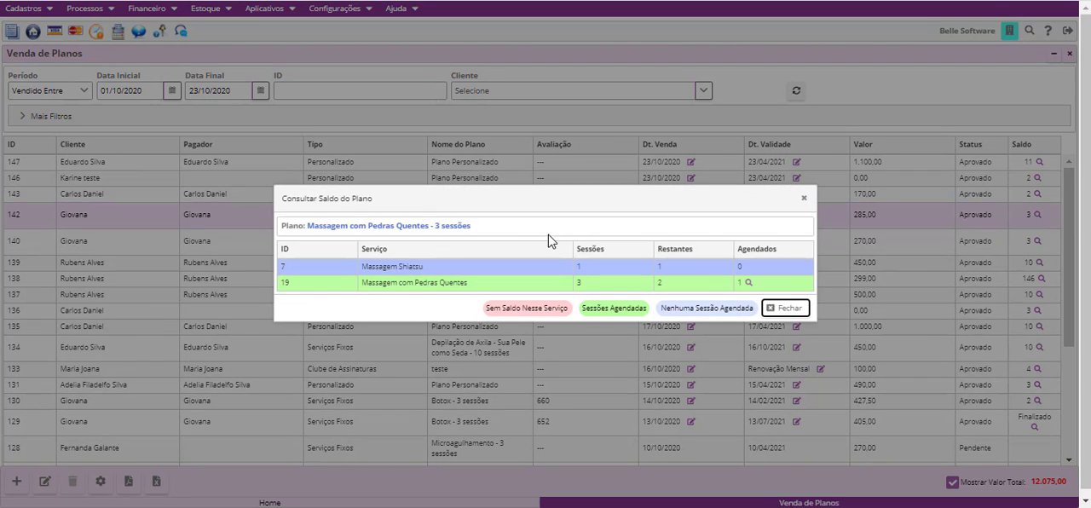
left_click(803, 200)
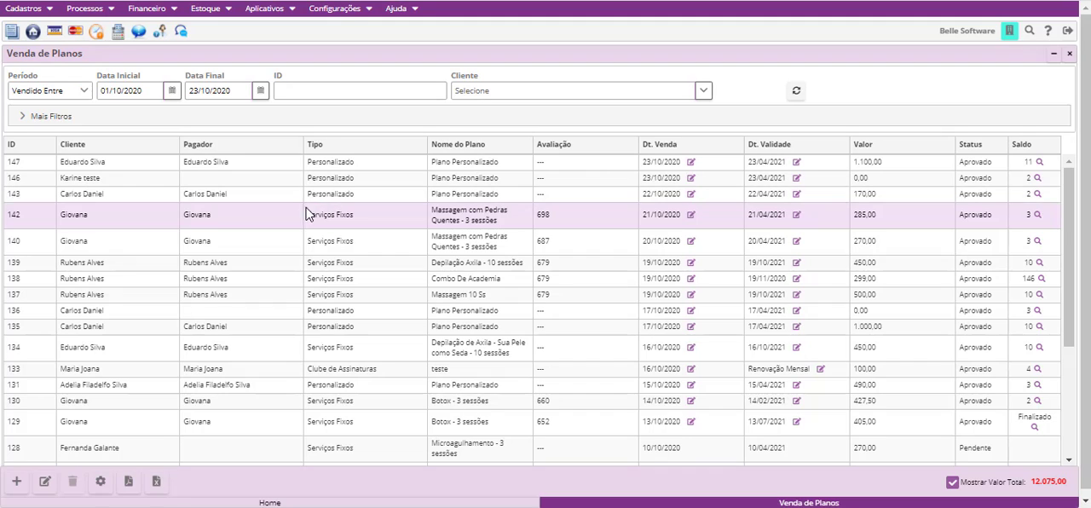
- Request the Sessões reports of the 21/10/2020 Massagem com Pedras Quentes plan and the 19/10/2020 Depilação Axila plan
left_click(99, 481)
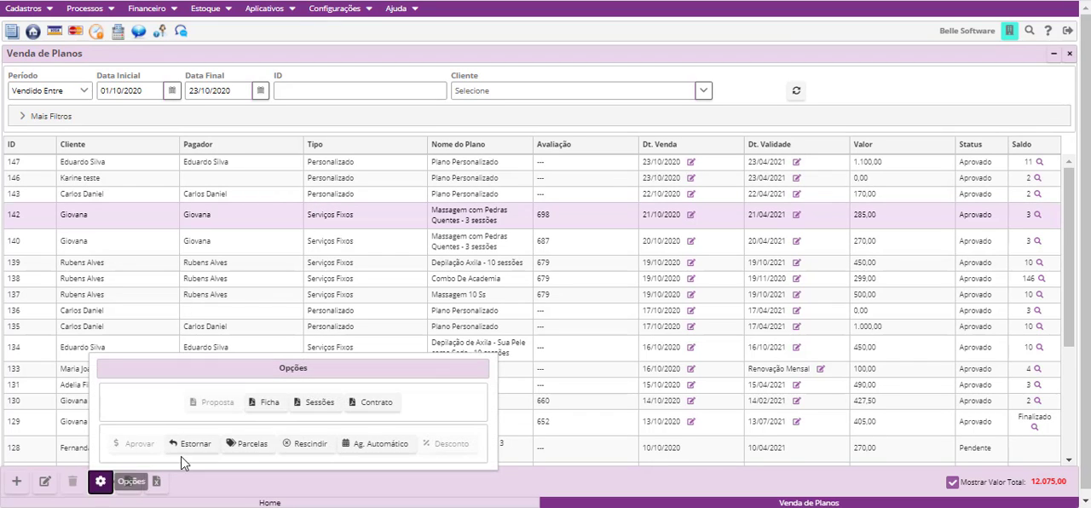
left_click(320, 405)
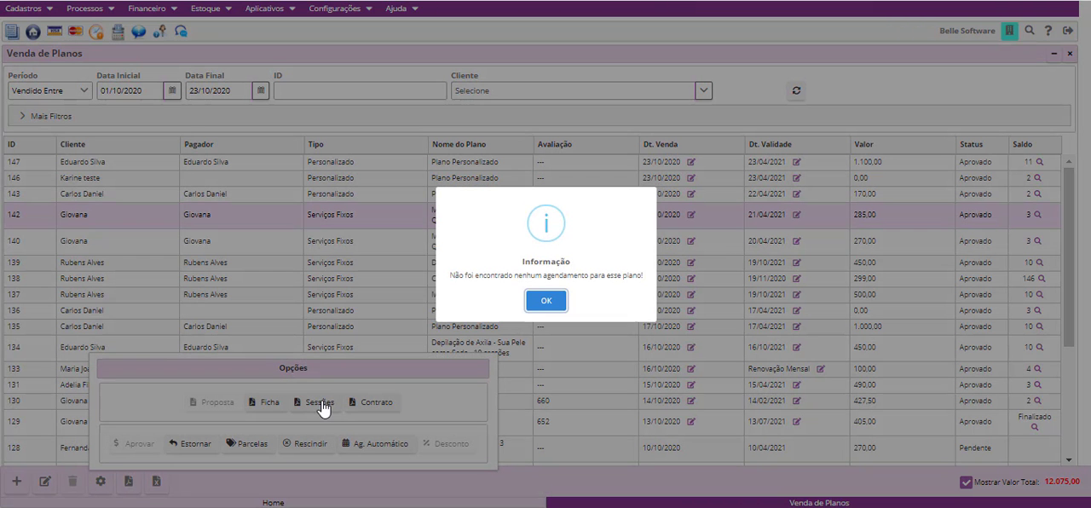
left_click(546, 300)
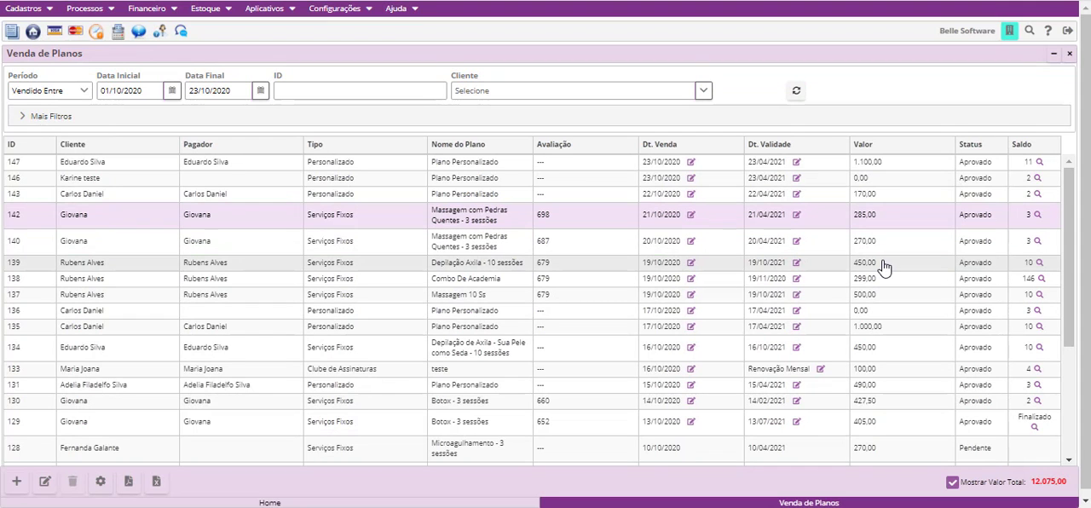
left_click(883, 264)
left_click(100, 483)
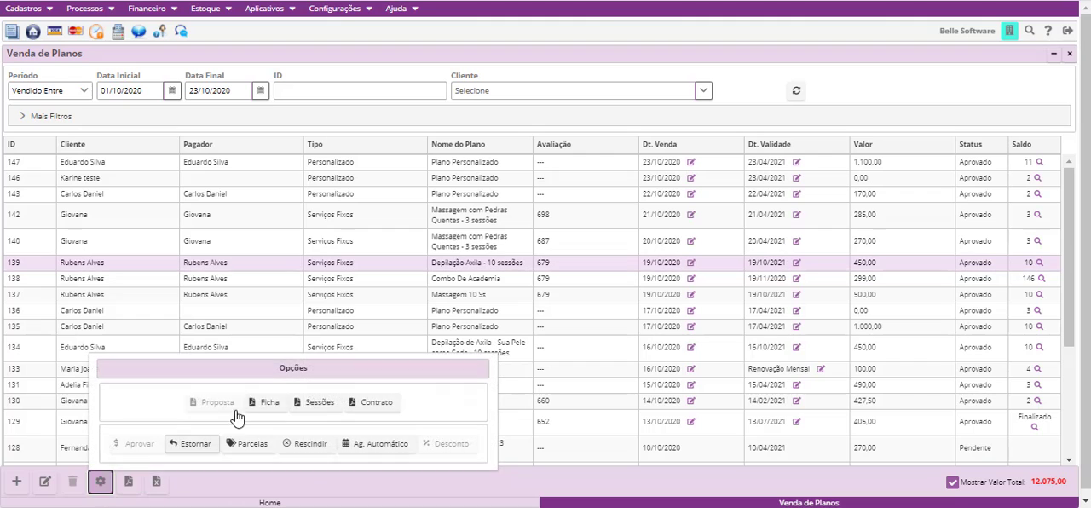
left_click(316, 417)
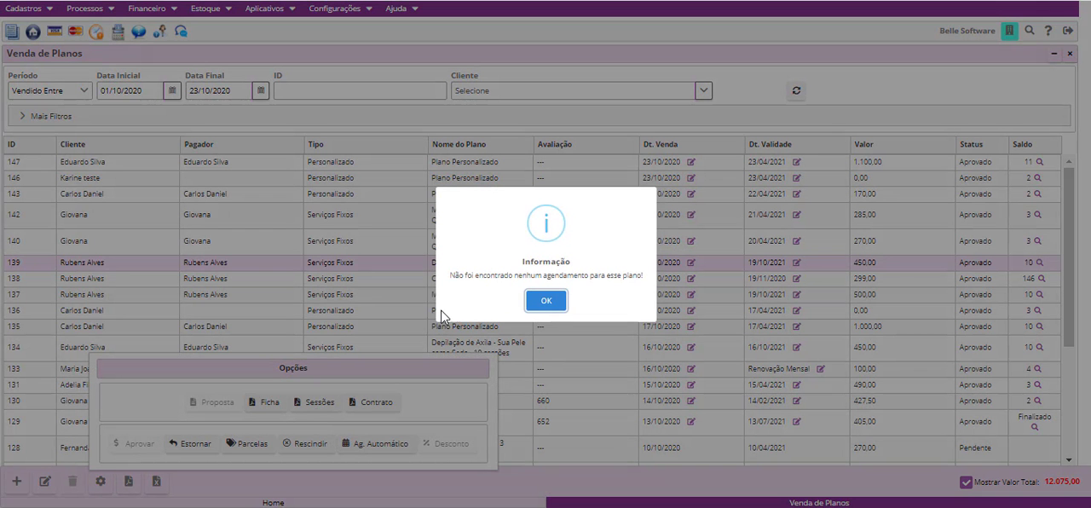
left_click(560, 310)
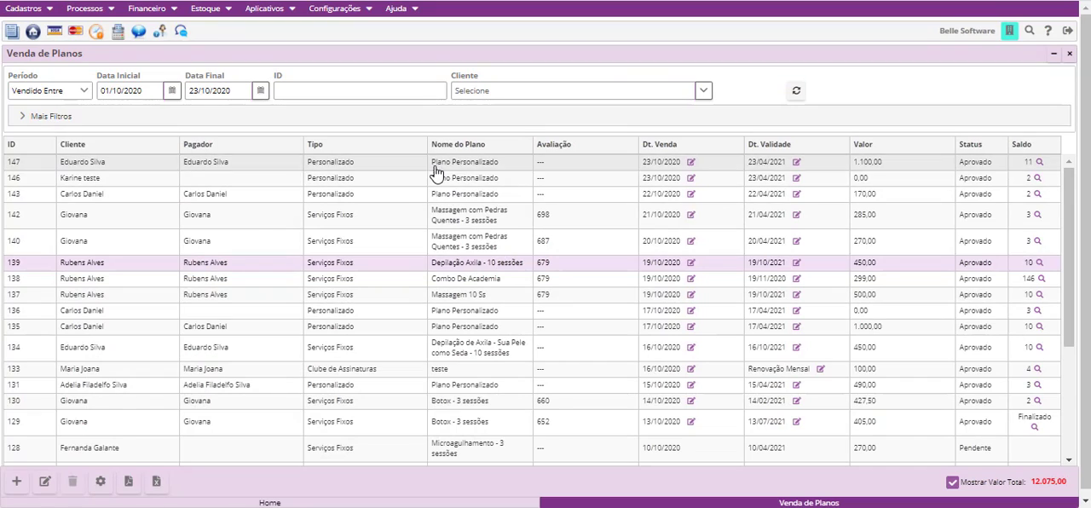
- Check the Contrato printing options of the 1.100,00 custom plan and close them without printing
left_click(435, 164)
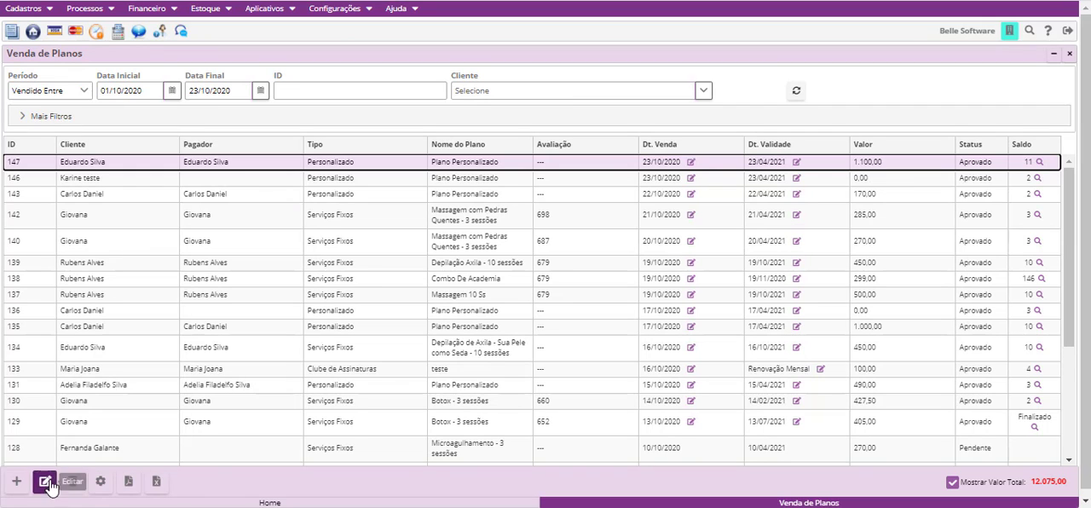
left_click(99, 482)
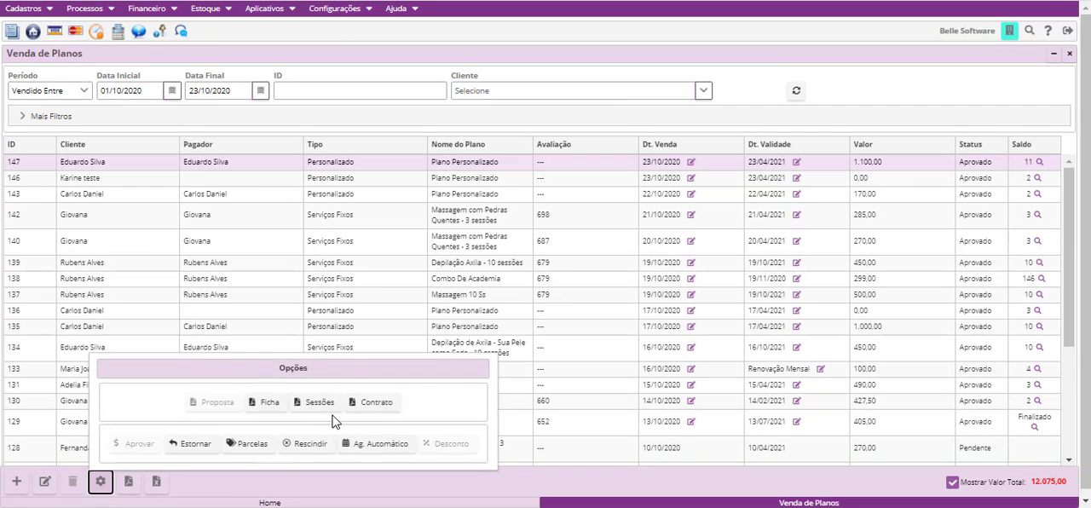
left_click(365, 404)
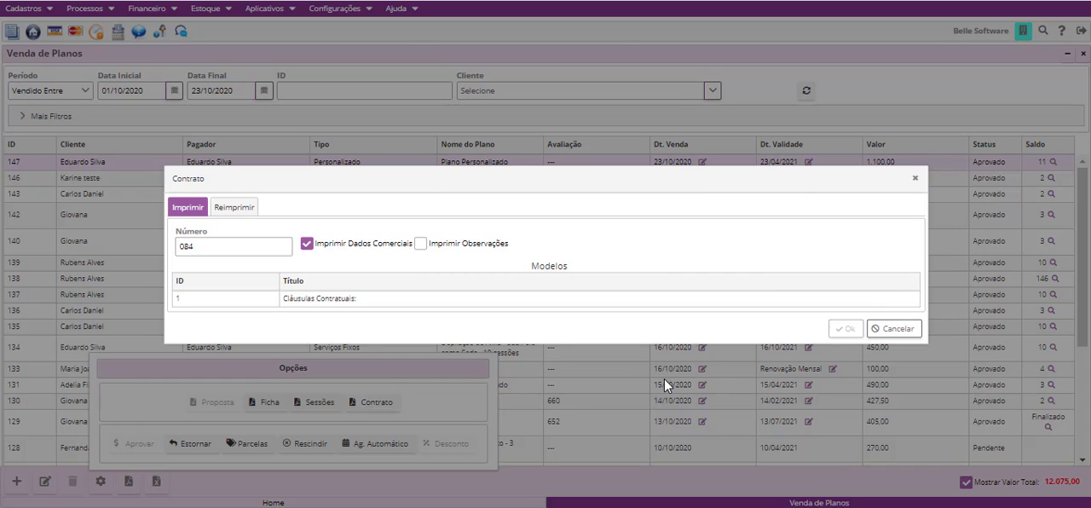
left_click(899, 331)
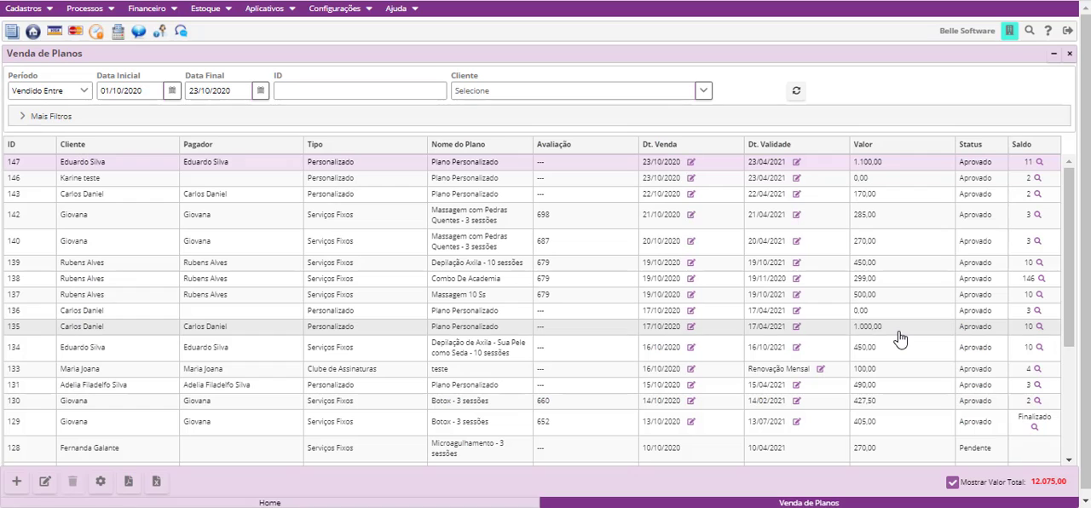
- Open Parâmetros Gerais for editing and bring up the Modelo de Contrato list from the Planos settings
left_click(333, 15)
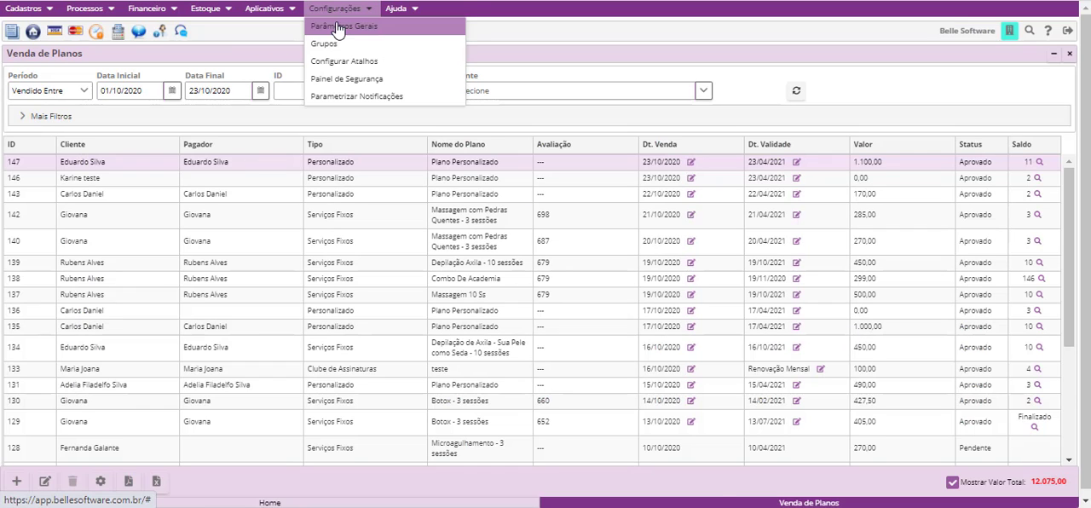
left_click(339, 24)
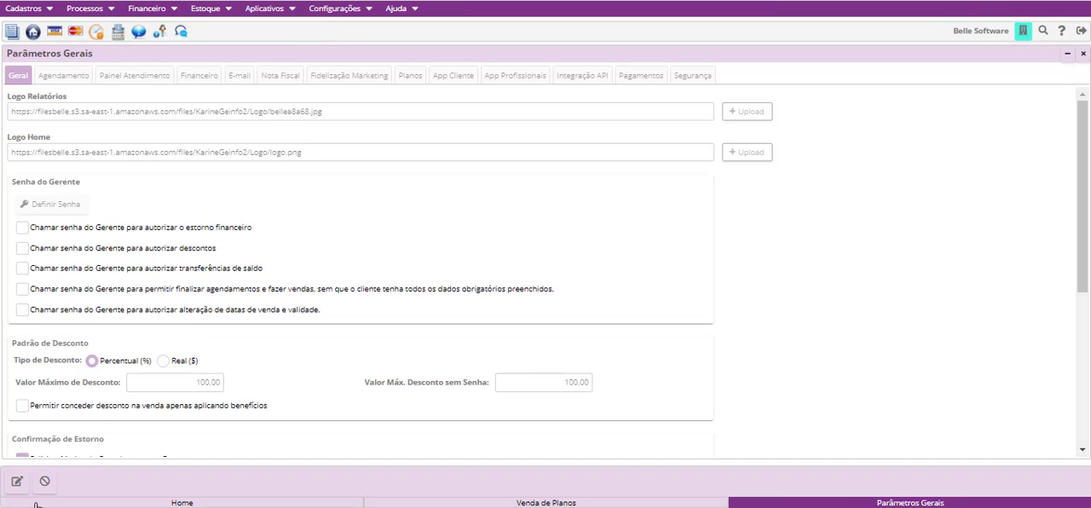
left_click(16, 480)
left_click(411, 77)
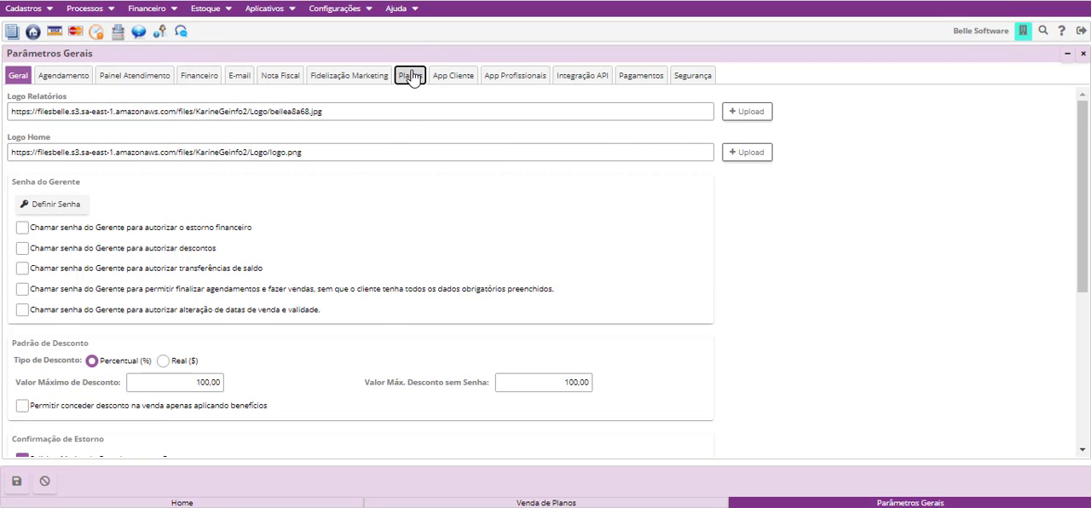
left_click(59, 103)
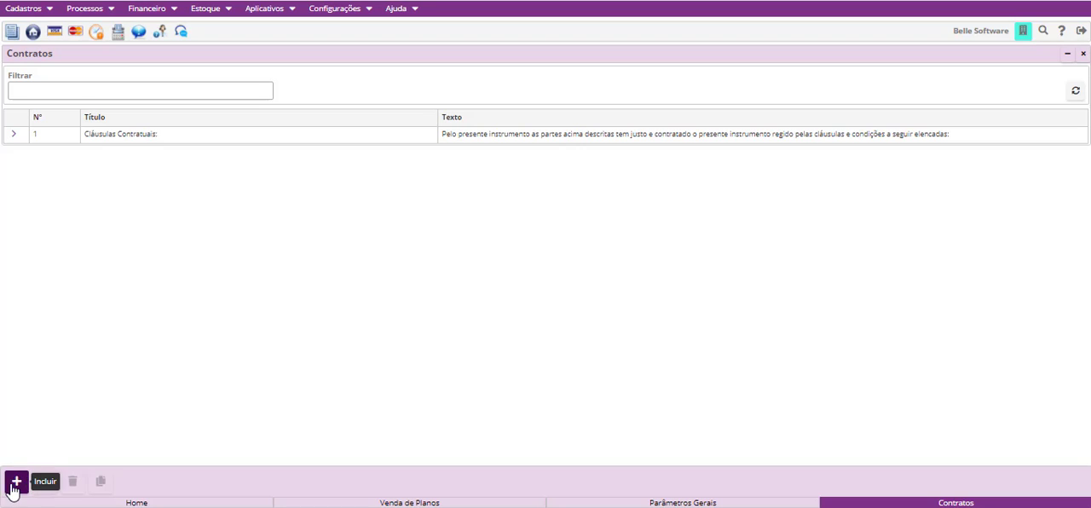
- Look over the blank contract template form with its Título, Texto and clause entry, and cancel without saving
left_click(14, 483)
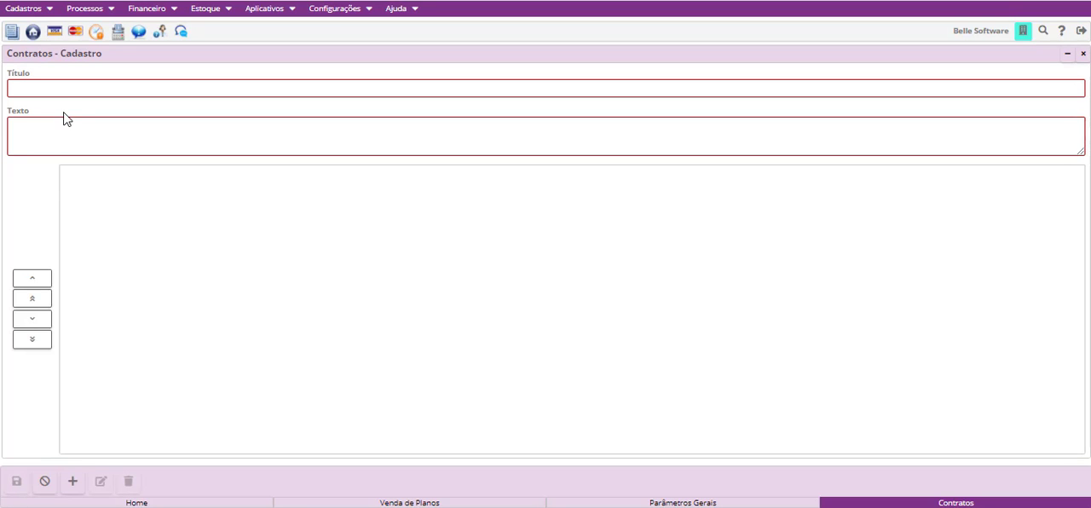
left_click(89, 92)
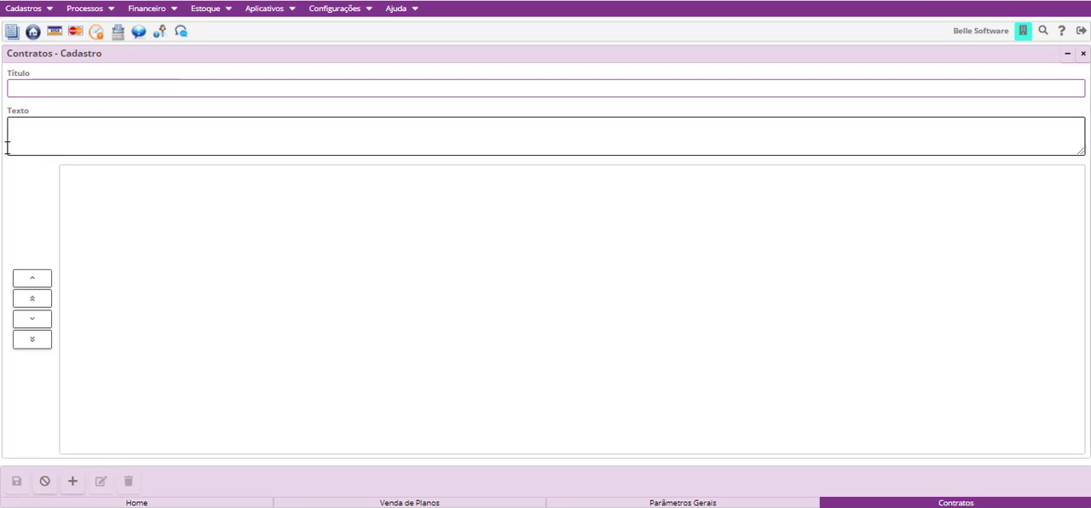
left_click(95, 134)
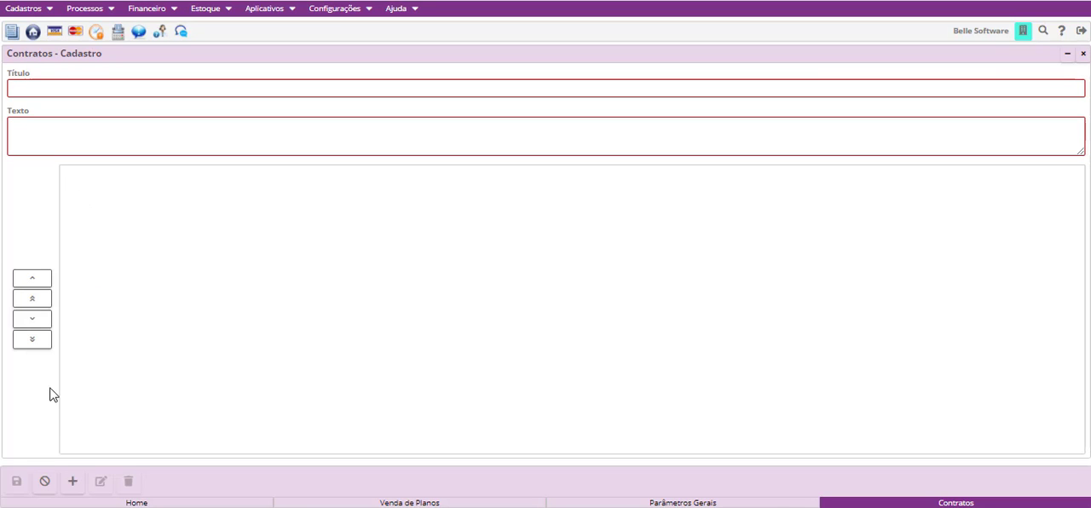
left_click(74, 482)
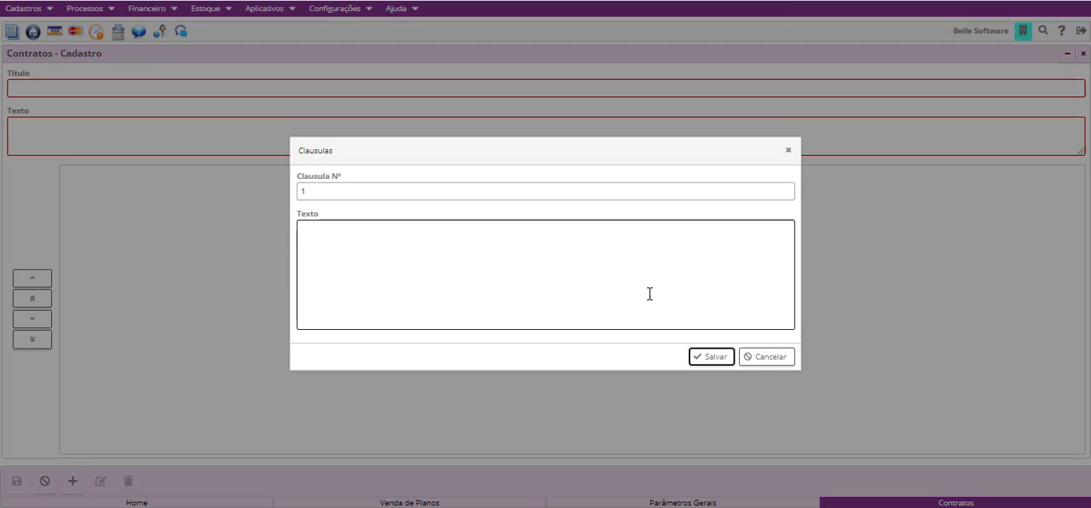
left_click(761, 359)
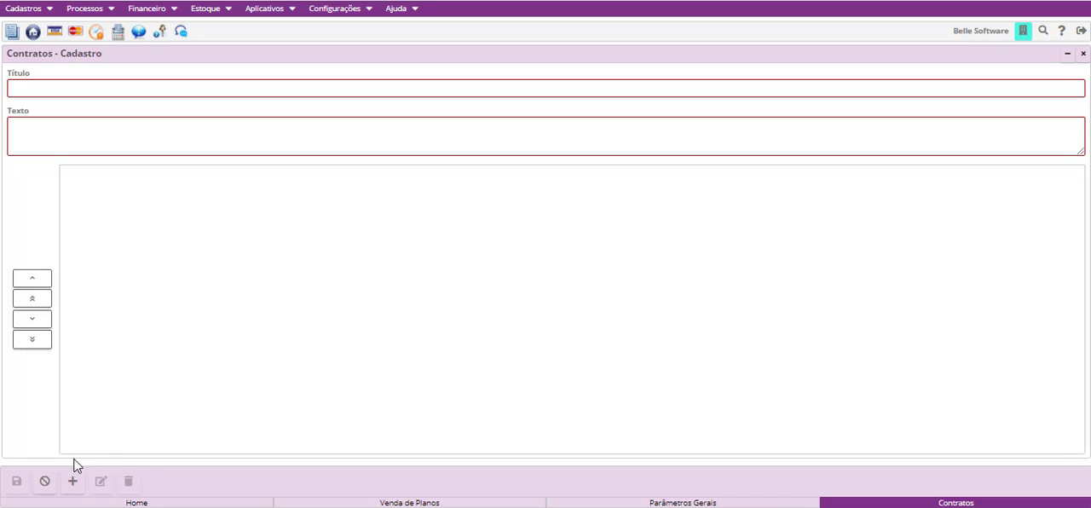
left_click(44, 482)
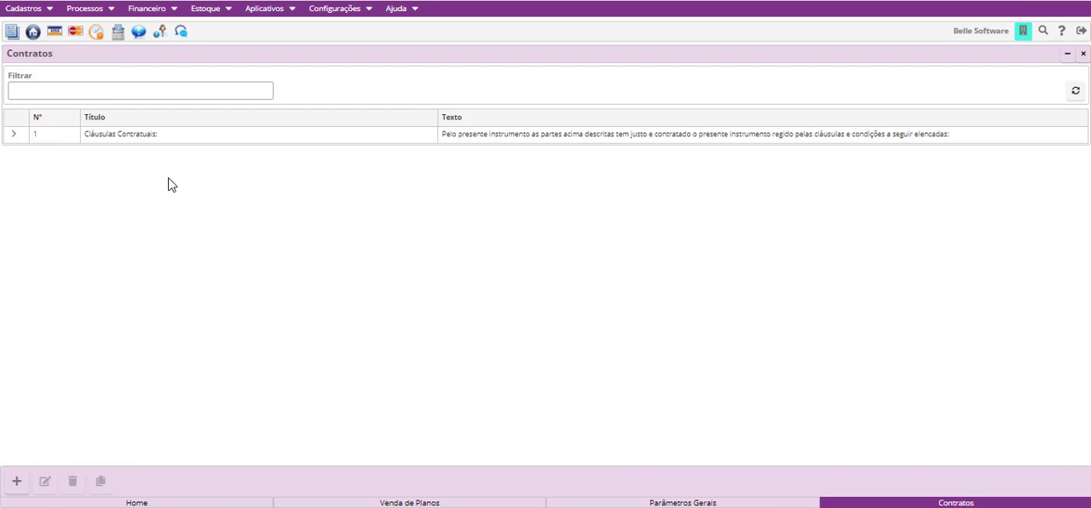
- Review the clauses of the existing Cláusulas Contratuais template without changing them, and close the Contratos window
left_click(154, 141)
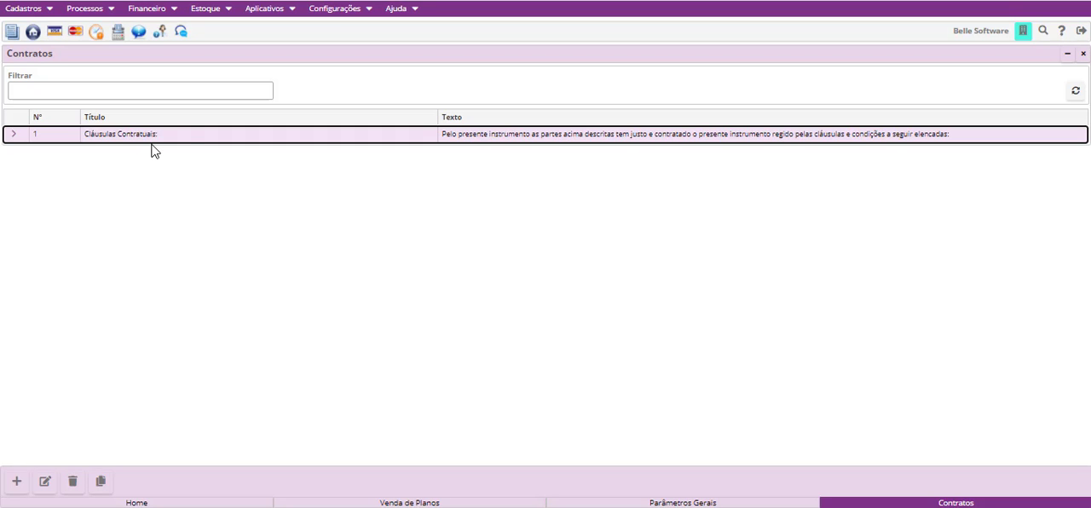
left_click(47, 482)
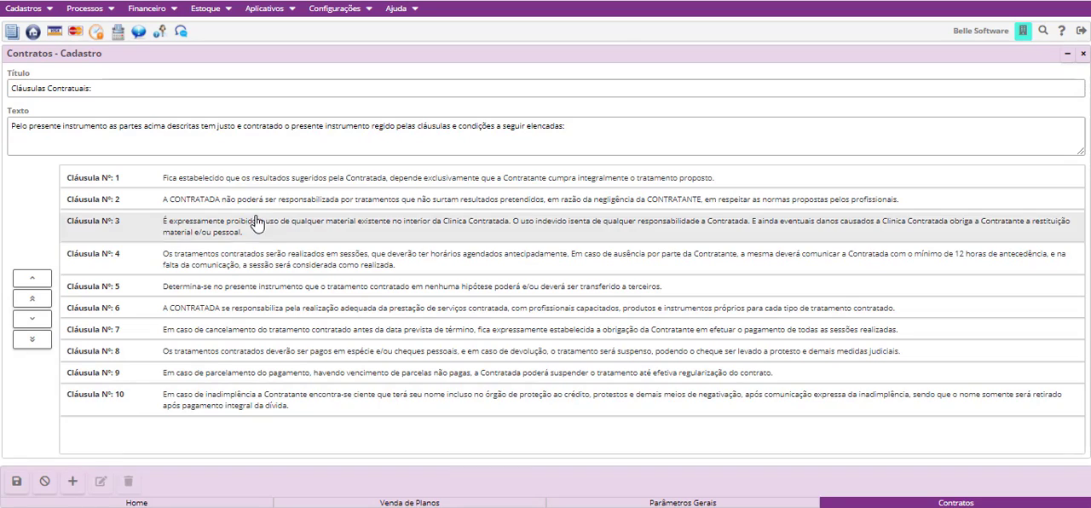
left_click(298, 180)
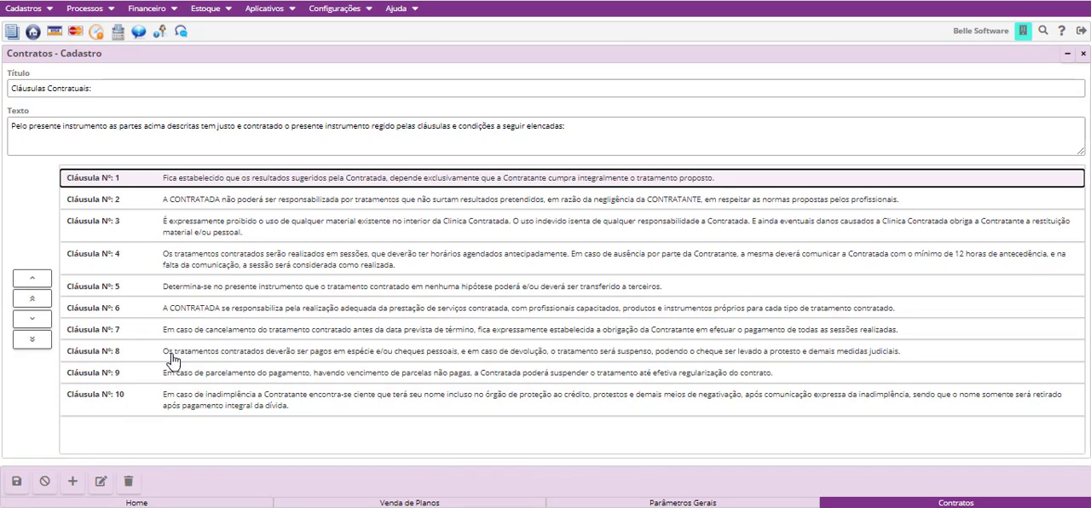
left_click(45, 482)
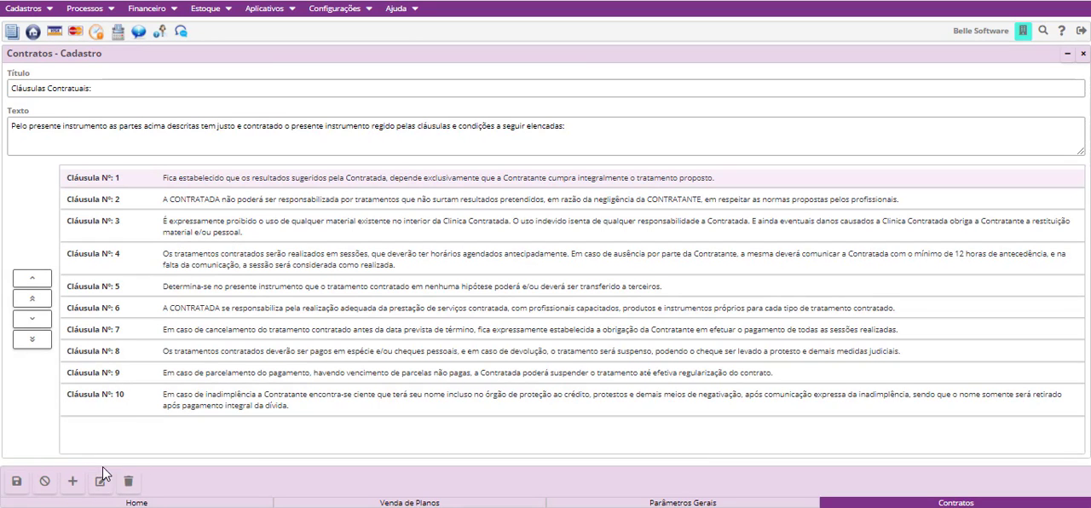
left_click(45, 483)
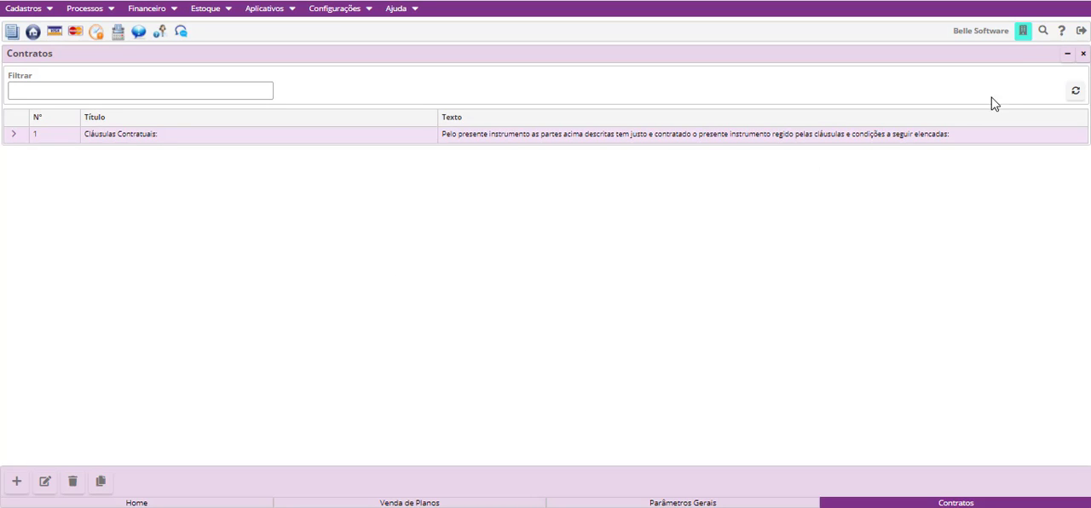
left_click(1083, 54)
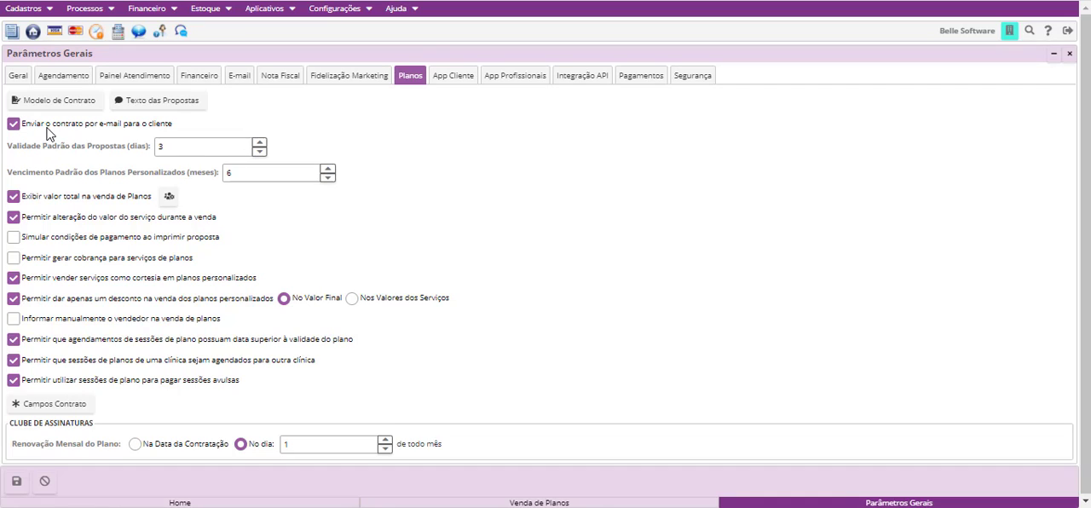
- Generate the contract of the 1.100,00 custom plan in Venda de Planos using the Cláusulas Contratuais template with Imprimir Dados Comerciais
left_click(526, 497)
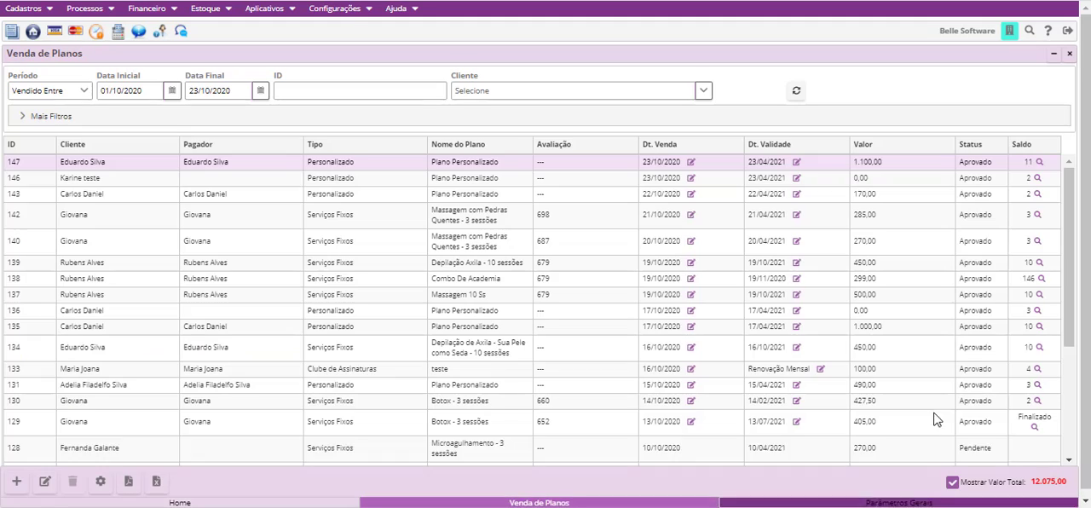
left_click(100, 482)
left_click(378, 401)
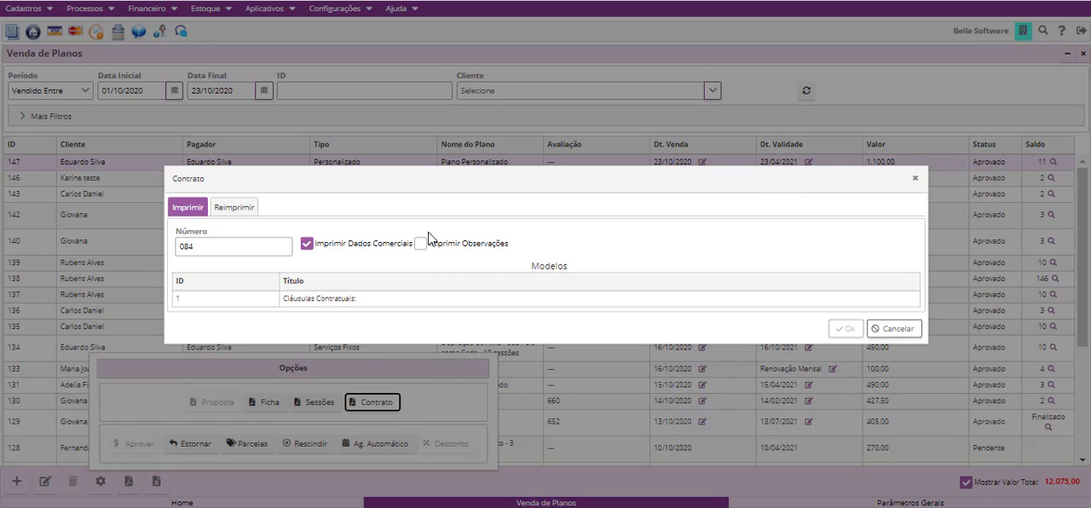
left_click(410, 300)
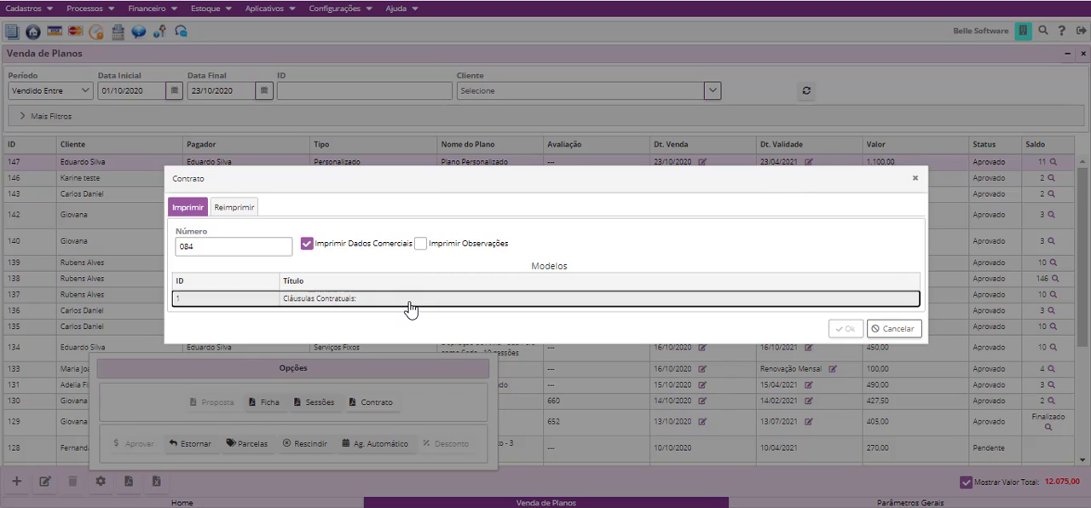
left_click(845, 335)
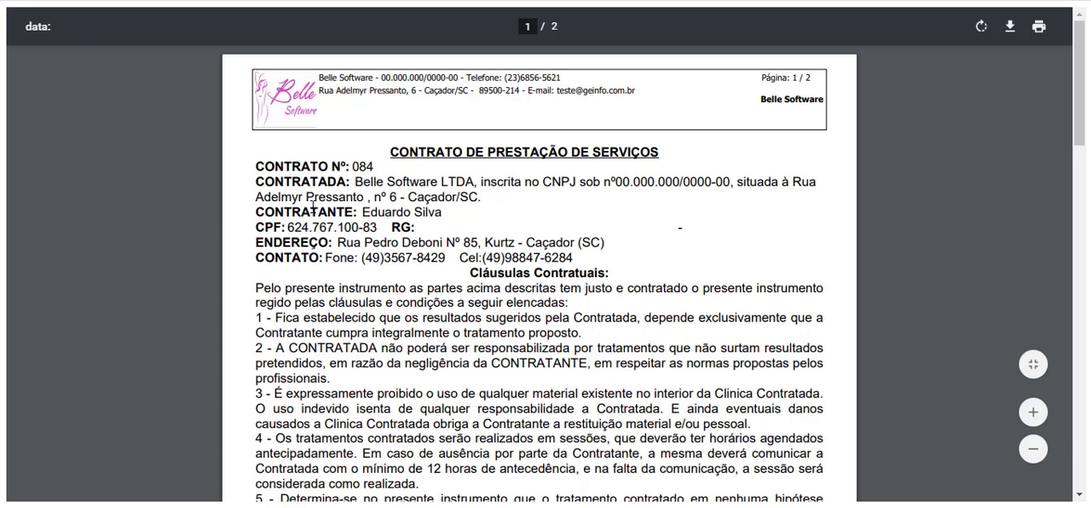
- Examine the generated contract's party details, contracted services and sessions, and installment table
left_click_drag(258, 168, 571, 208)
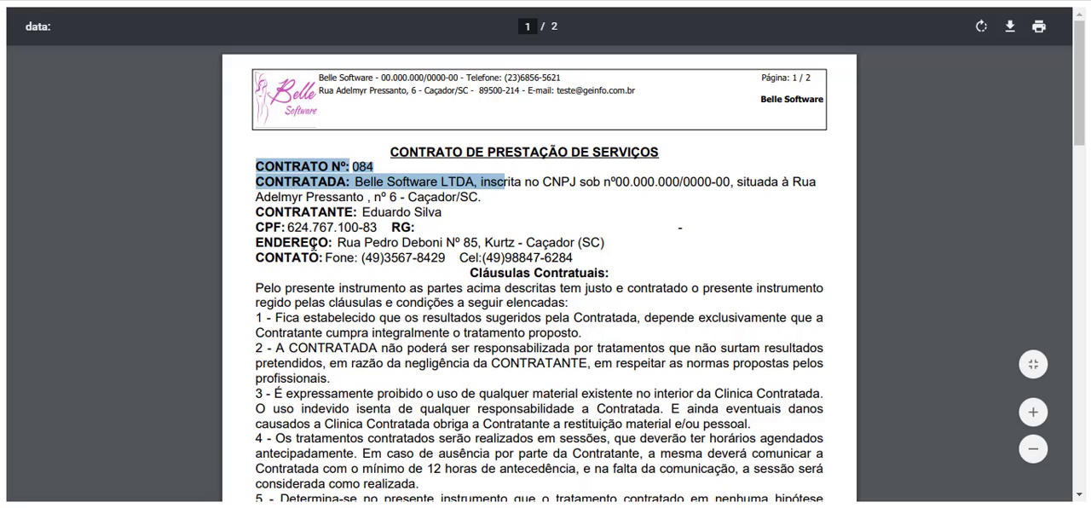
left_click_drag(258, 216, 585, 271)
left_click(527, 333)
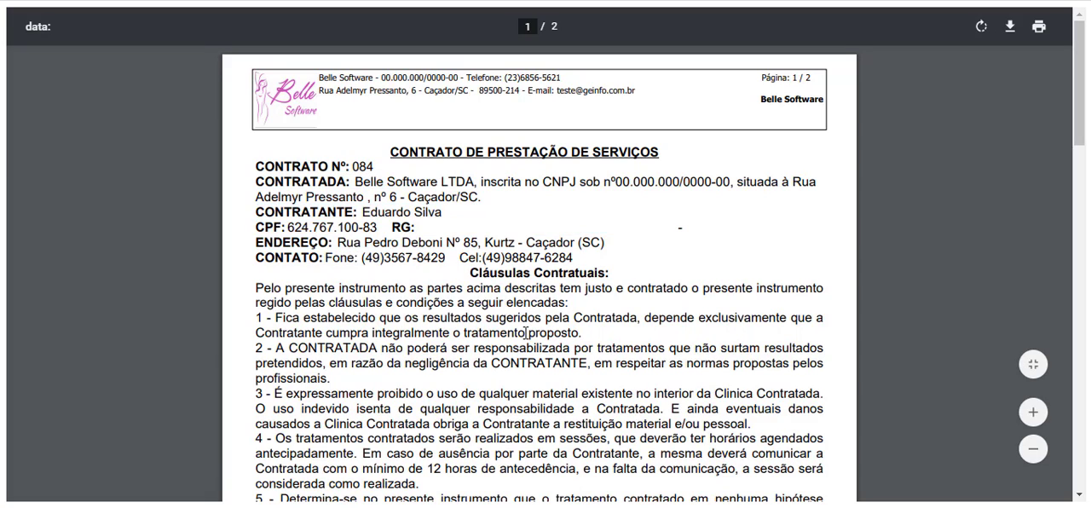
scroll(395, 331, "down", 1)
scroll(396, 330, "down", 9)
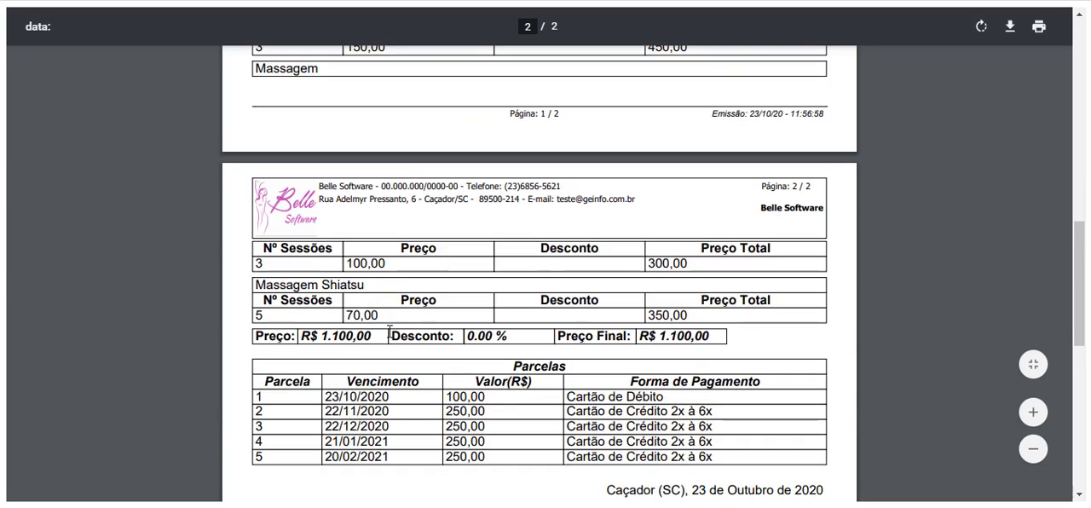
scroll(395, 331, "up", 2)
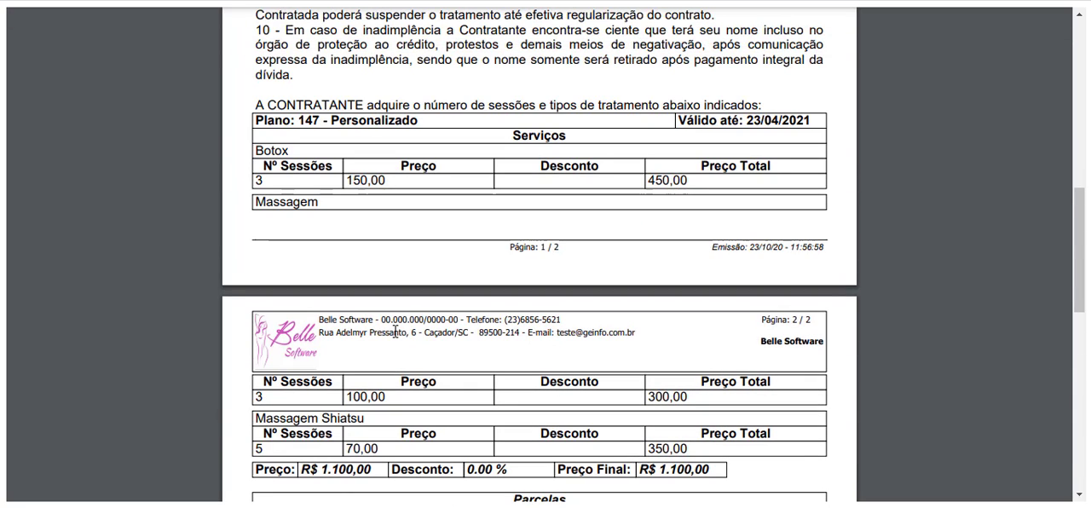
left_click_drag(268, 104, 706, 217)
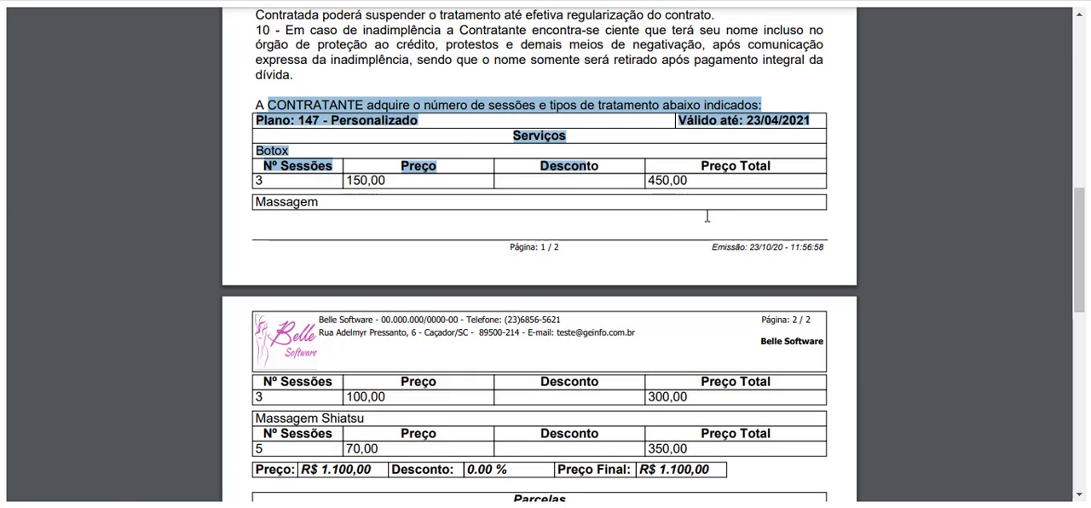
scroll(588, 315, "down", 3)
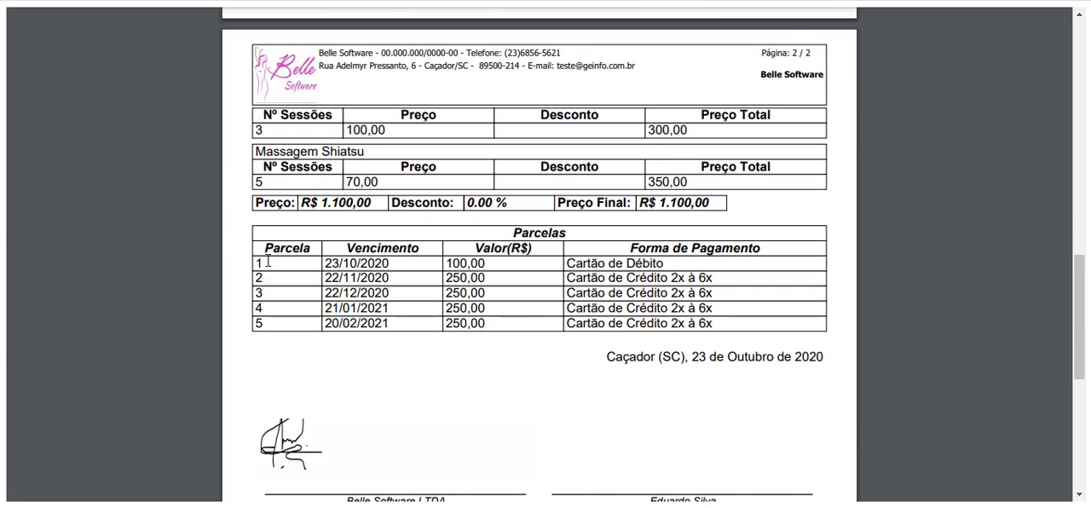
- Examine the generated contract's installment table, the signature fields for the parties and witnesses, and the contract clauses
scroll(267, 262, "up", 4)
scroll(495, 322, "down", 5)
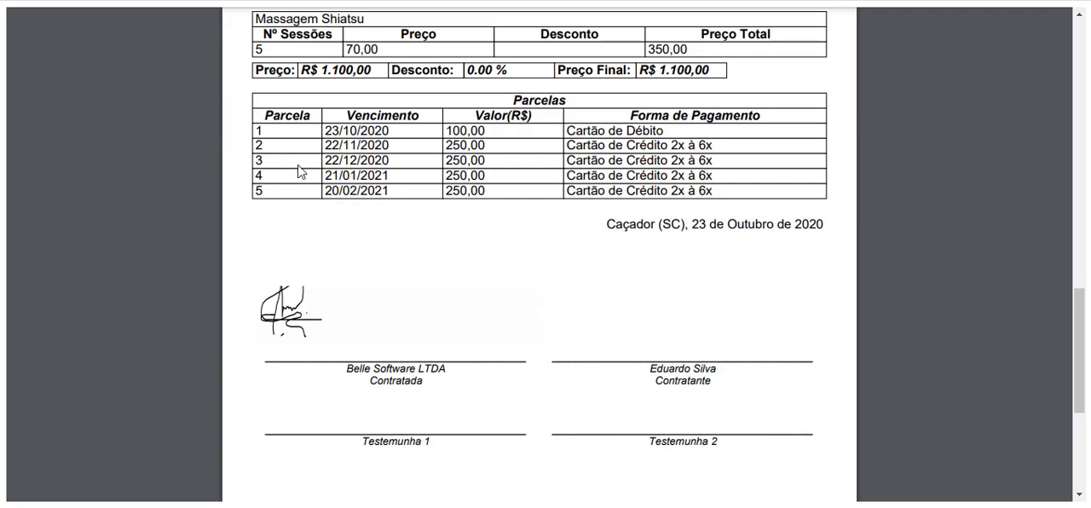
left_click_drag(266, 112, 541, 202)
left_click(538, 272)
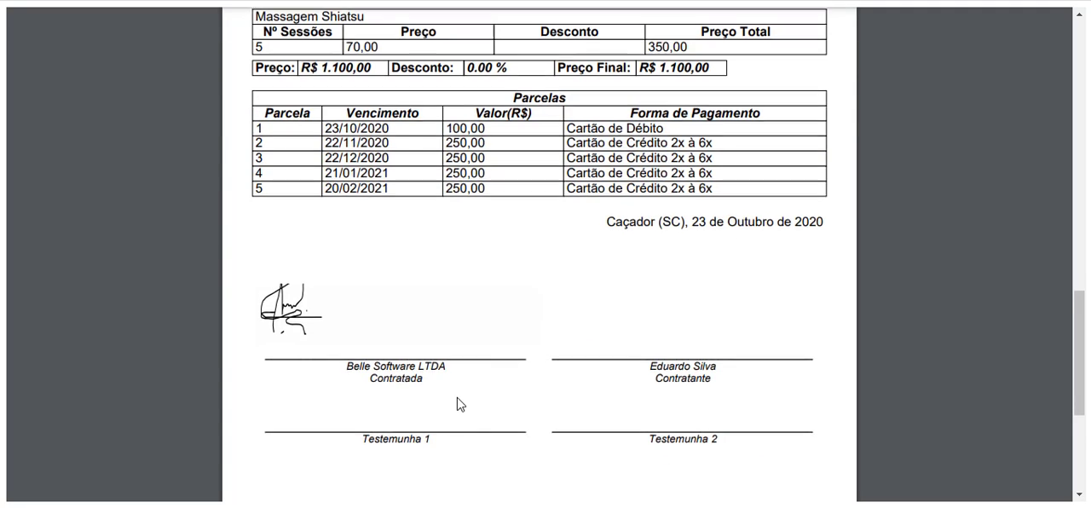
scroll(457, 404, "down", 2)
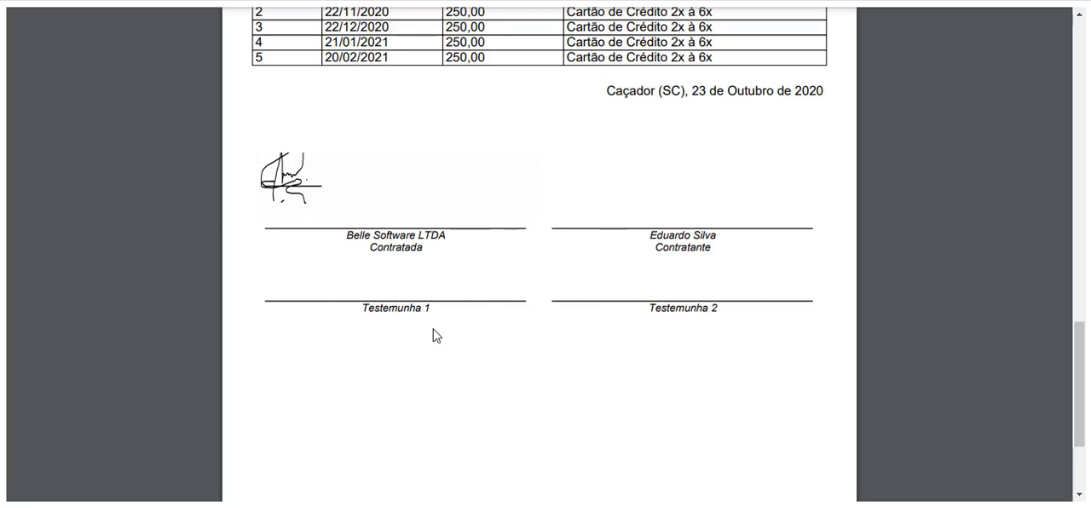
scroll(403, 370, "up", 10)
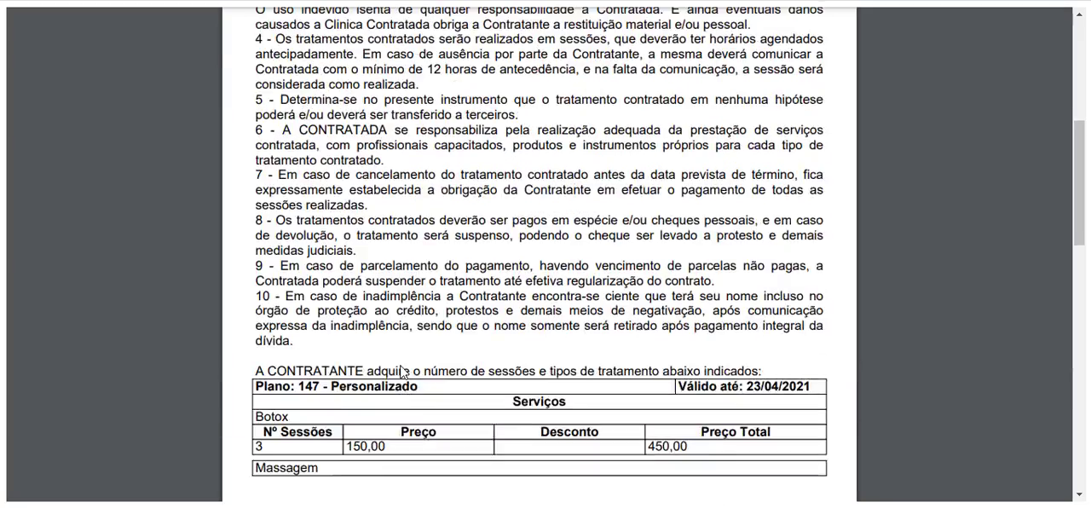
scroll(403, 370, "up", 5)
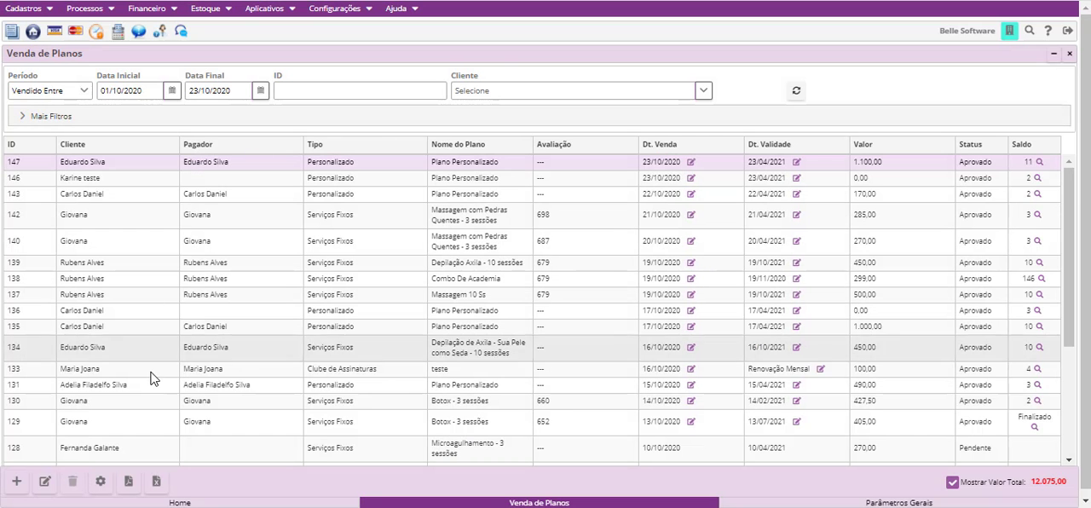
- Reverse the sale of the approved 0,00 custom plan sold on 23/10/2020, giving Treinamento as the justification
left_click(100, 482)
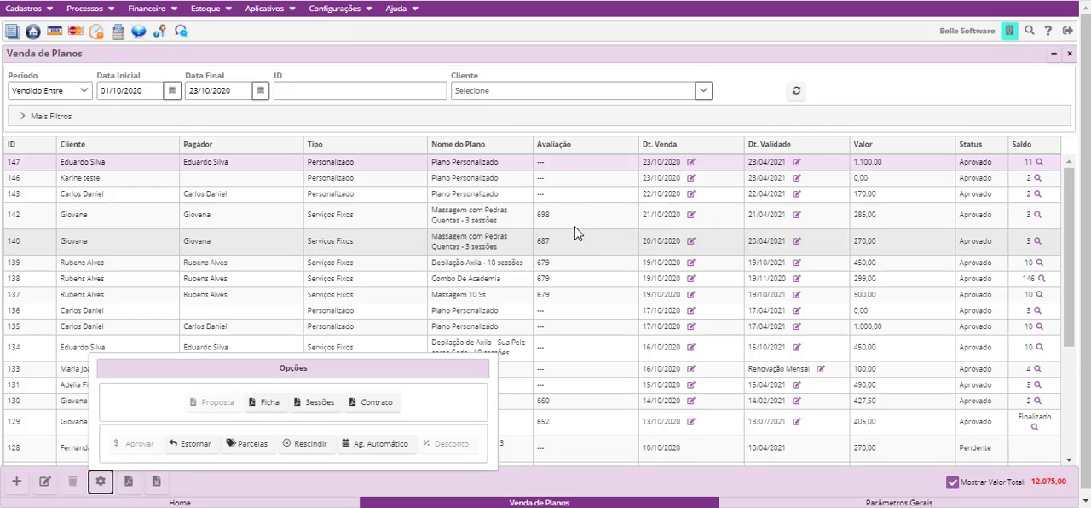
left_click(578, 181)
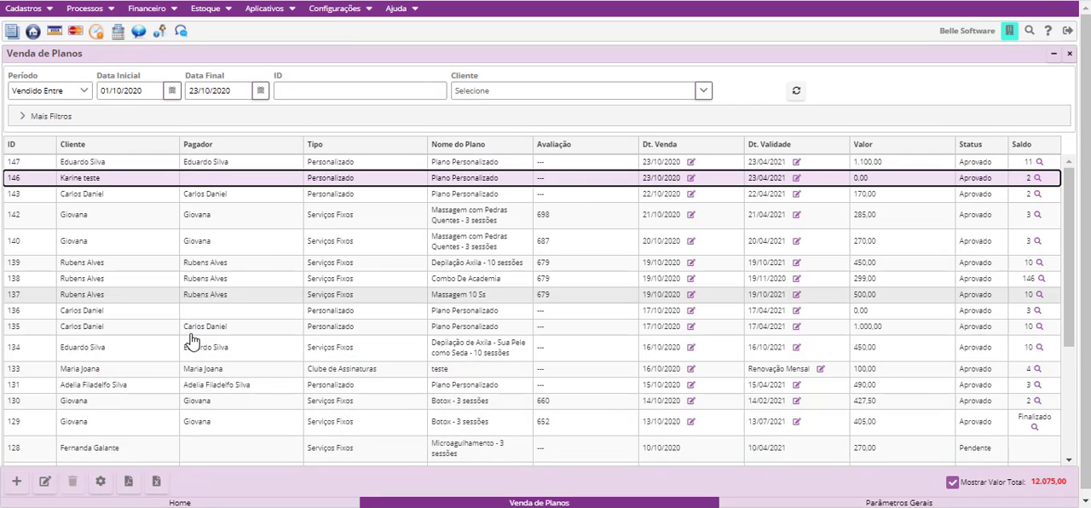
left_click(100, 483)
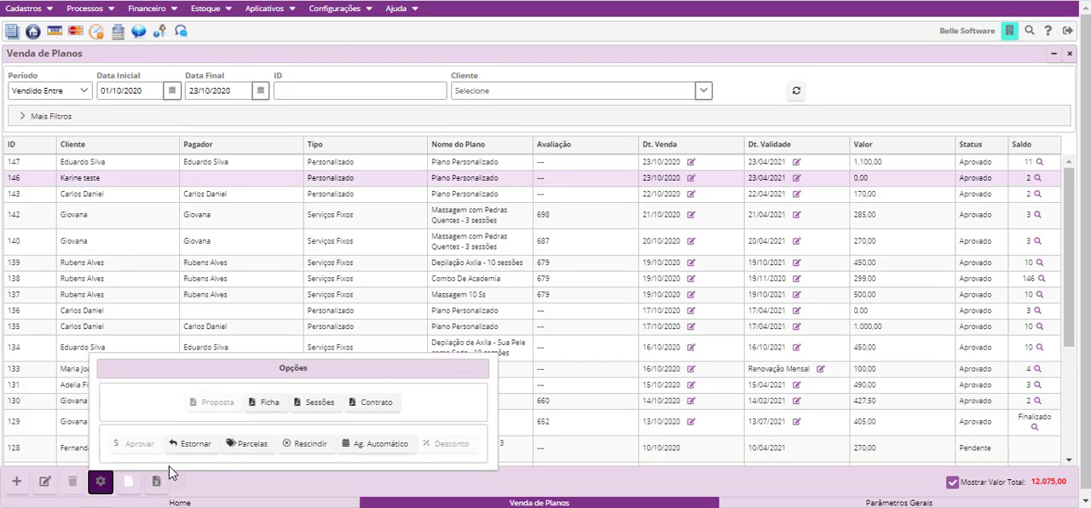
left_click(209, 449)
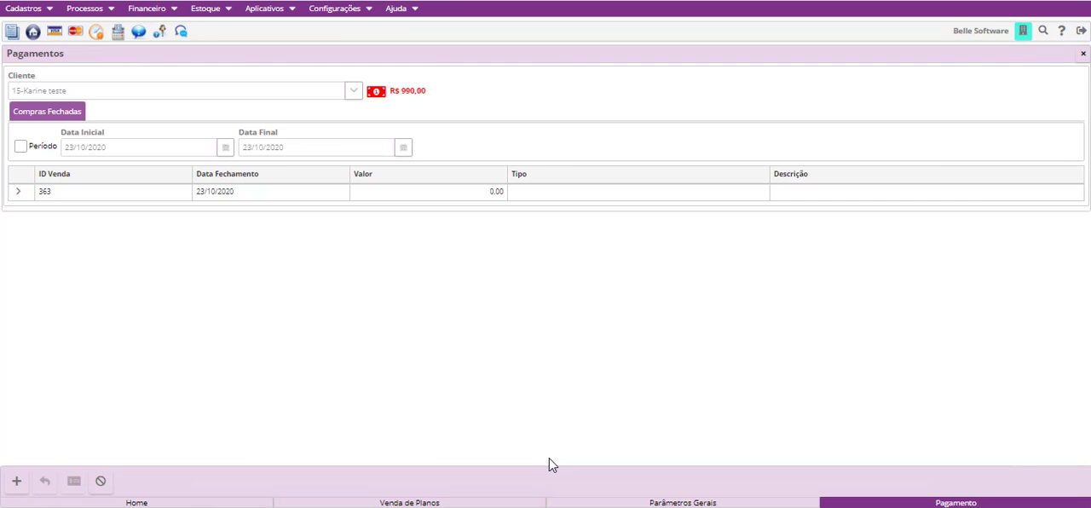
left_click(311, 198)
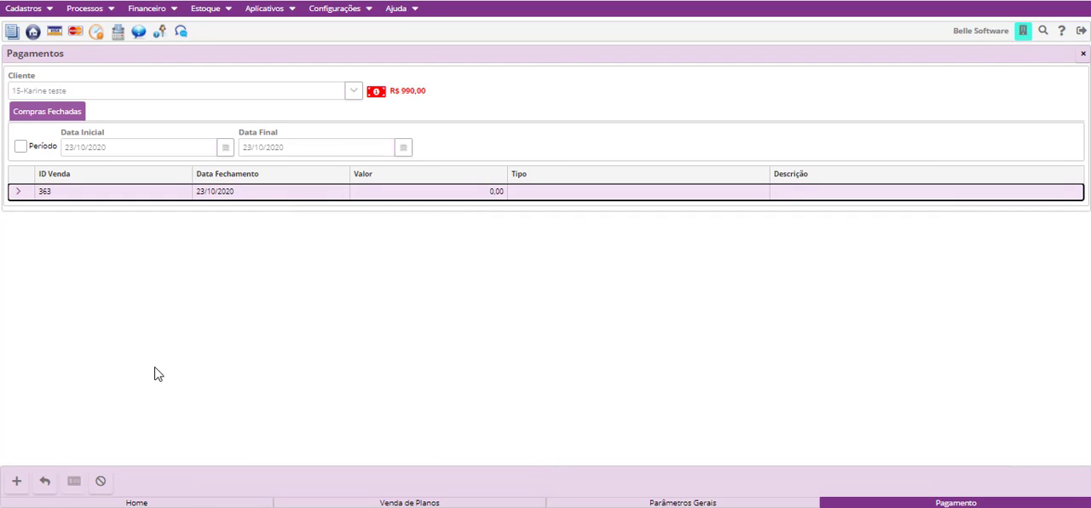
left_click(45, 483)
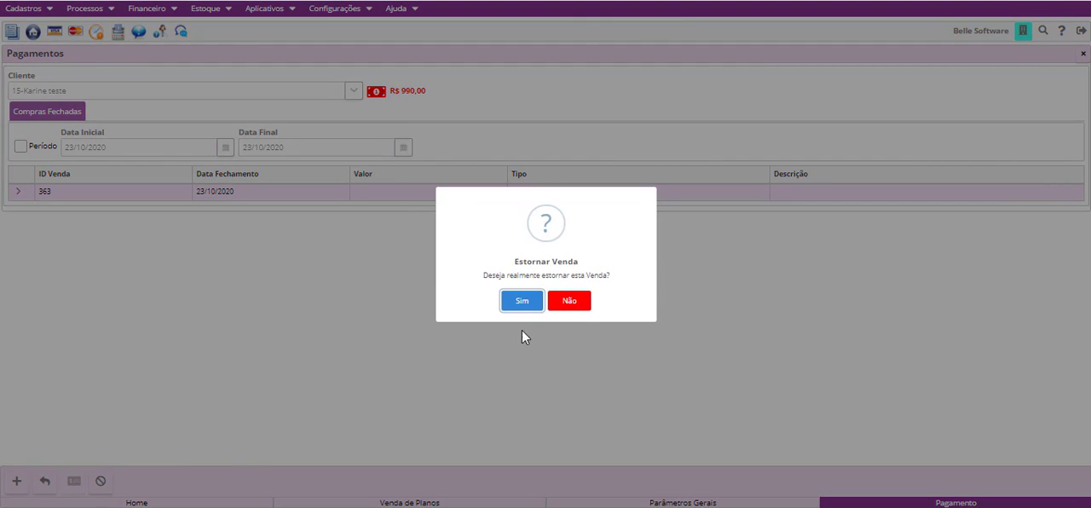
left_click(522, 304)
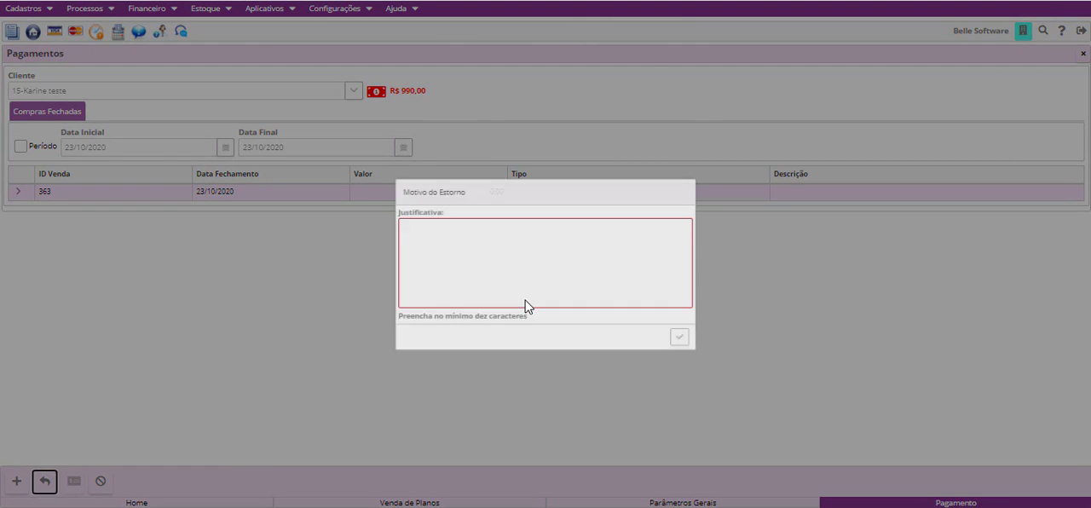
left_click(469, 256)
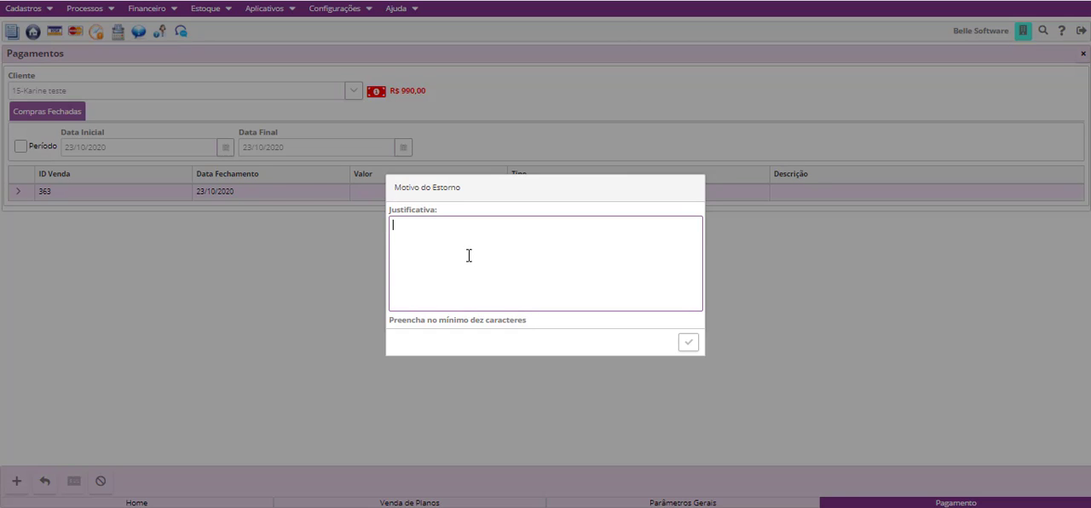
type("Treinamento")
left_click(689, 343)
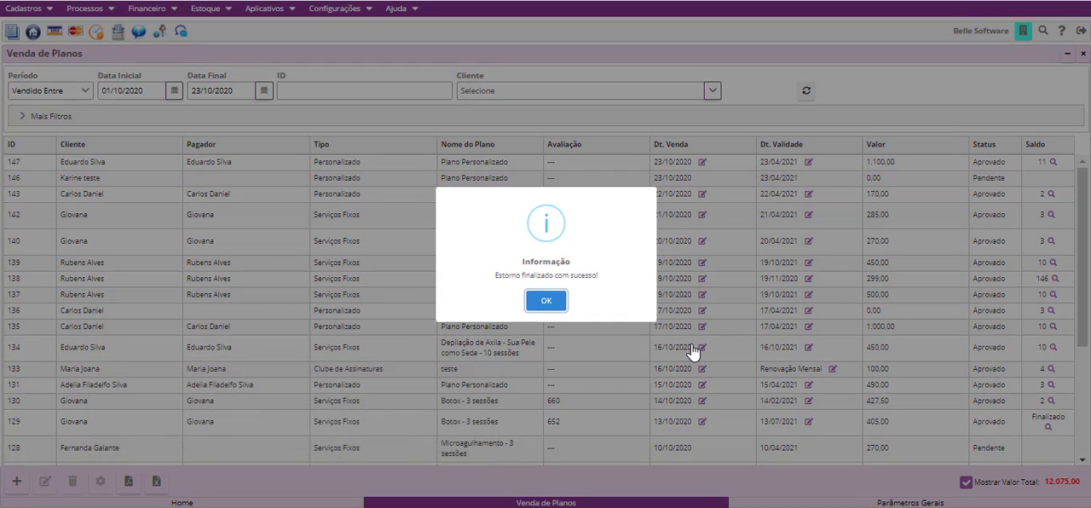
left_click(550, 303)
- Look over the entries in Controle de Contas a Receber, select its first entry, and close the window
left_click(667, 181)
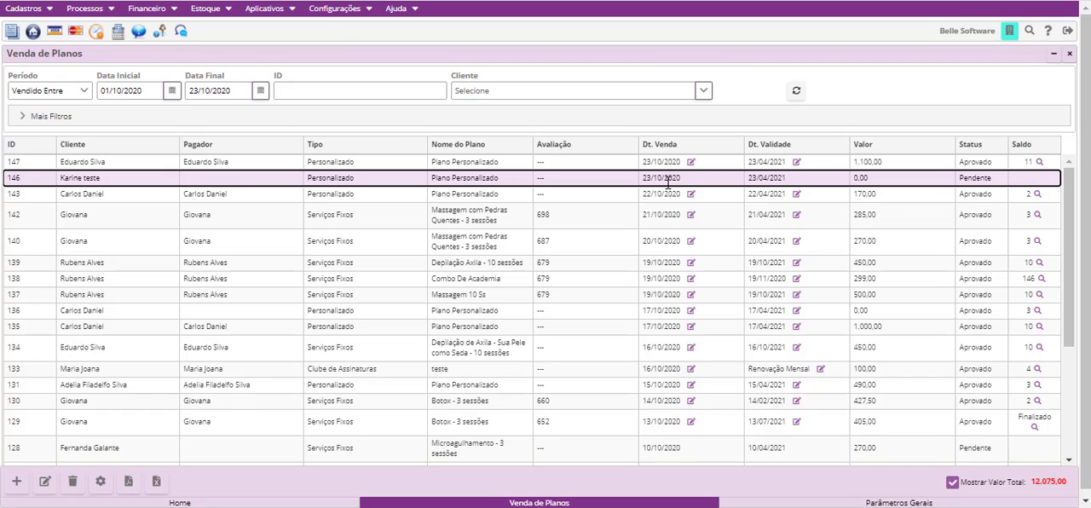
left_click(147, 8)
left_click(164, 68)
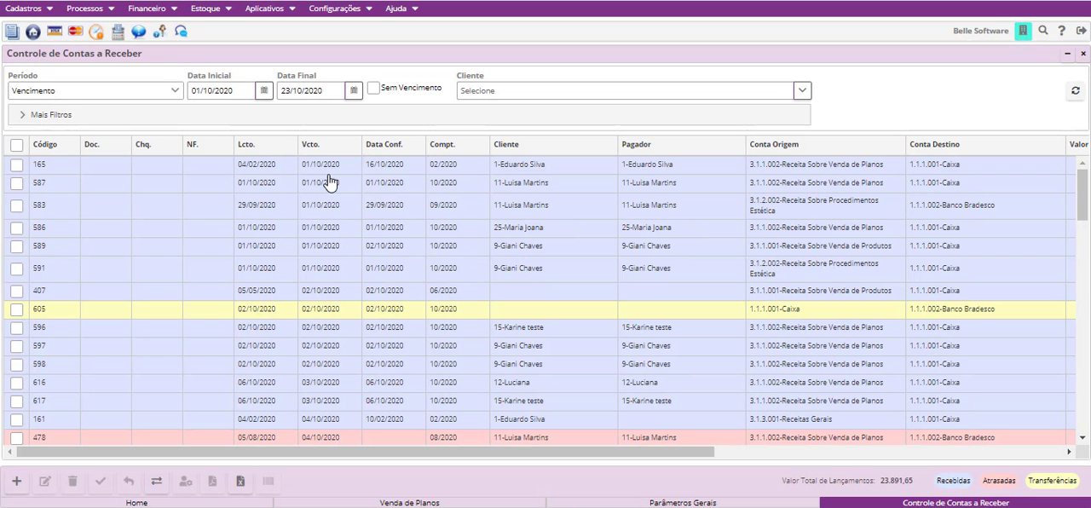
left_click(329, 173)
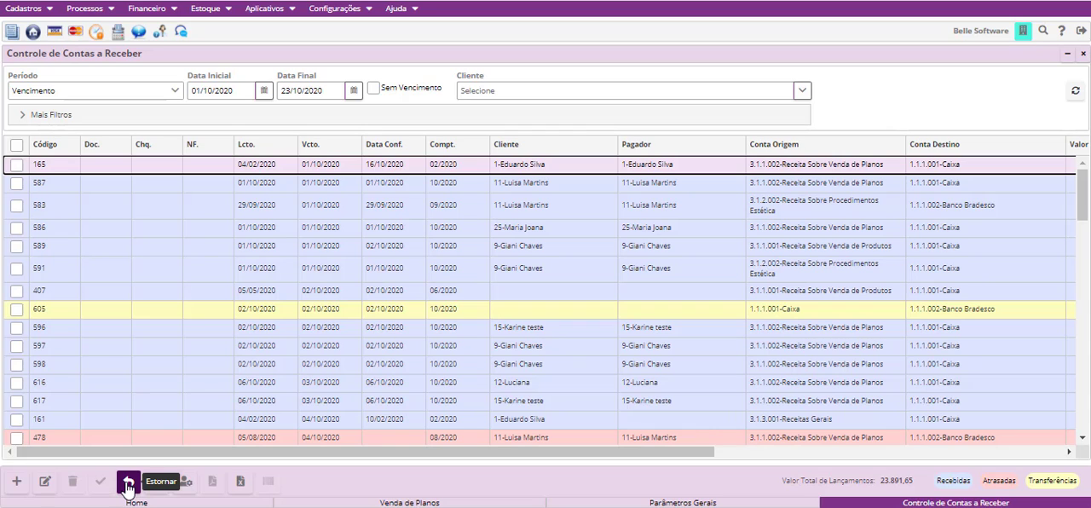
left_click(1082, 56)
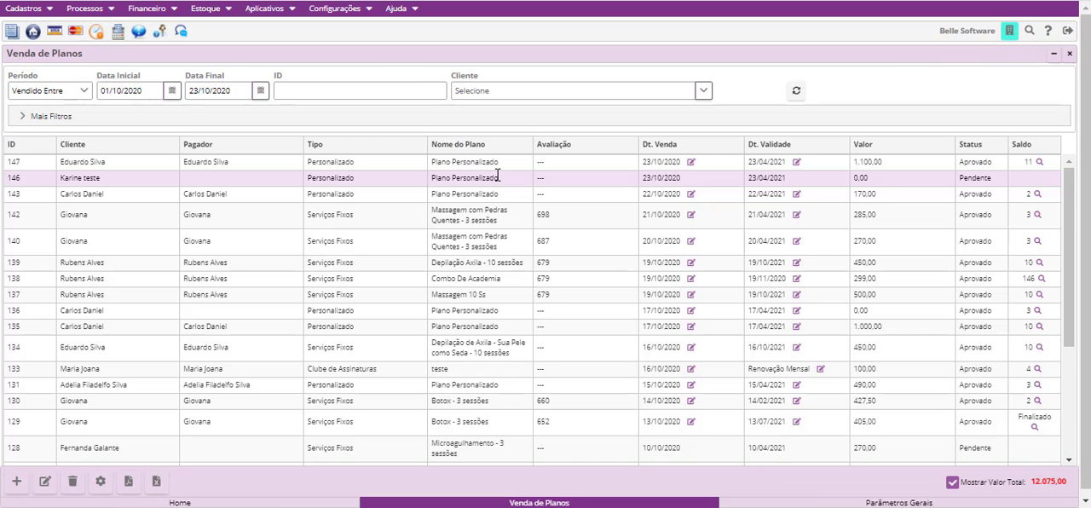
- Try to reopen the attended Botox appointment of 08/10/2020 at 17:20 in Reabrir Atendimentos, and close the window
left_click(99, 18)
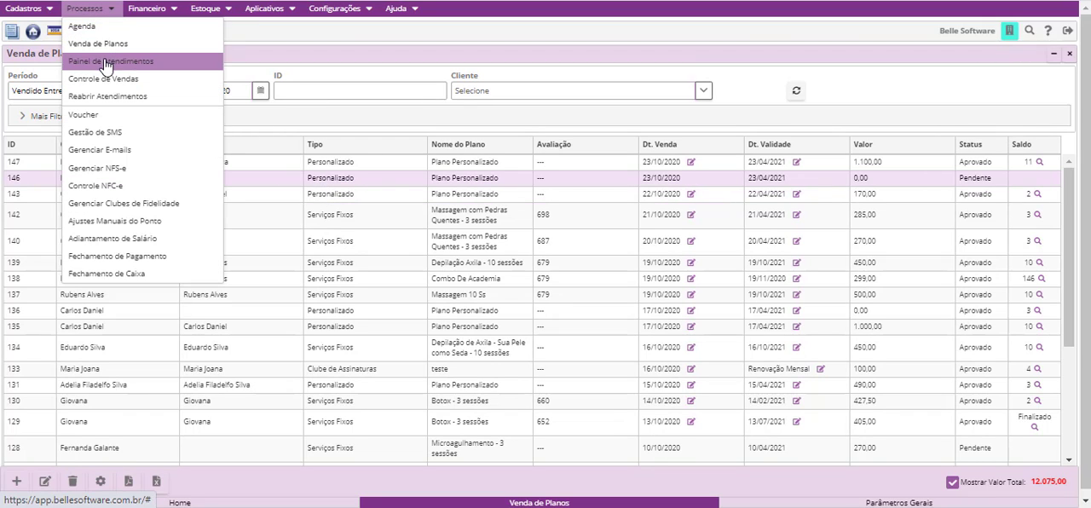
left_click(119, 100)
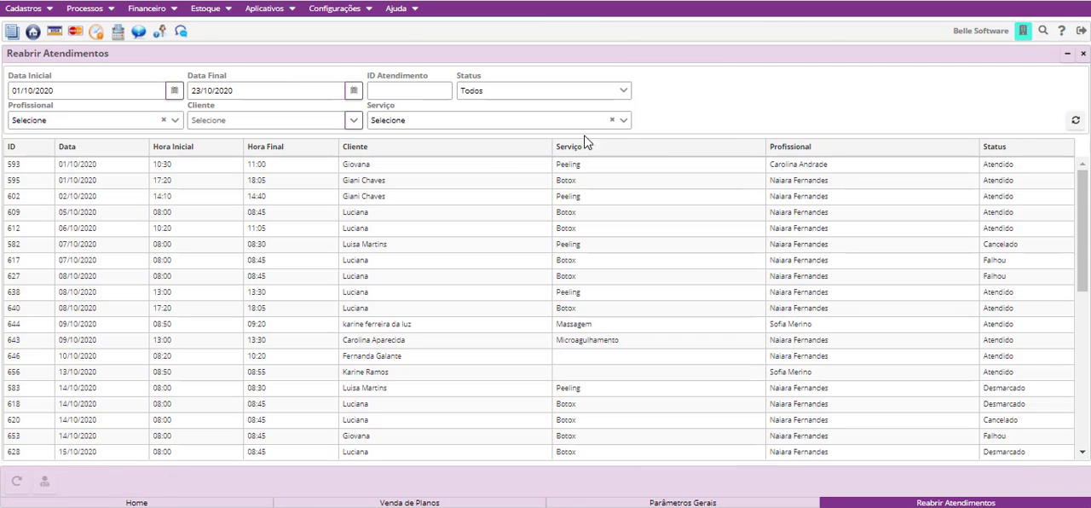
left_click(487, 312)
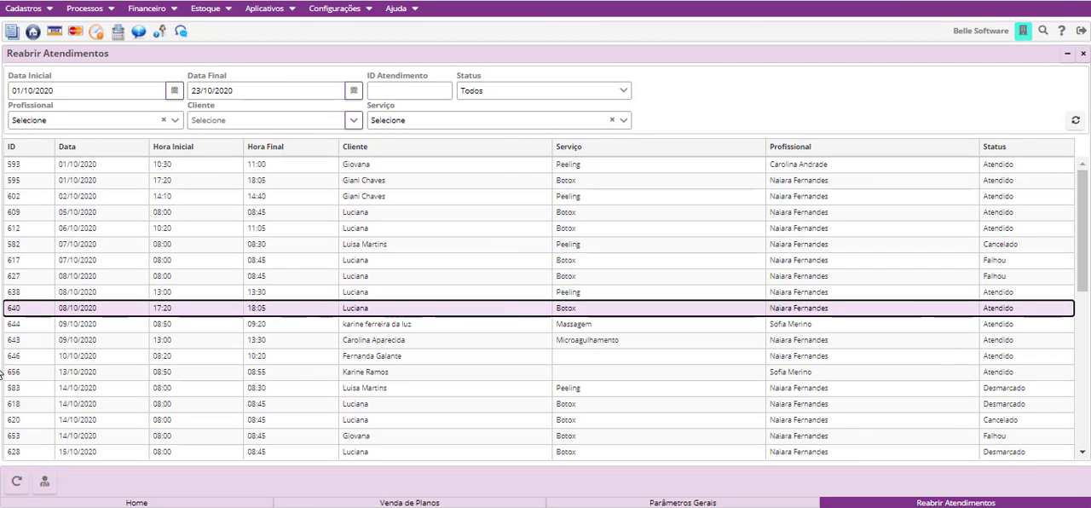
left_click(18, 481)
left_click(522, 300)
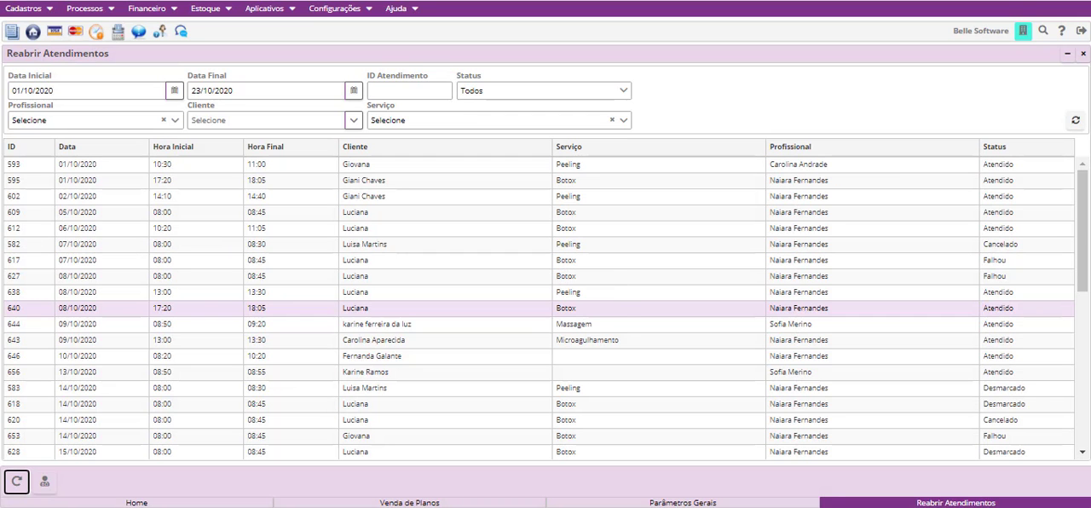
left_click(1082, 54)
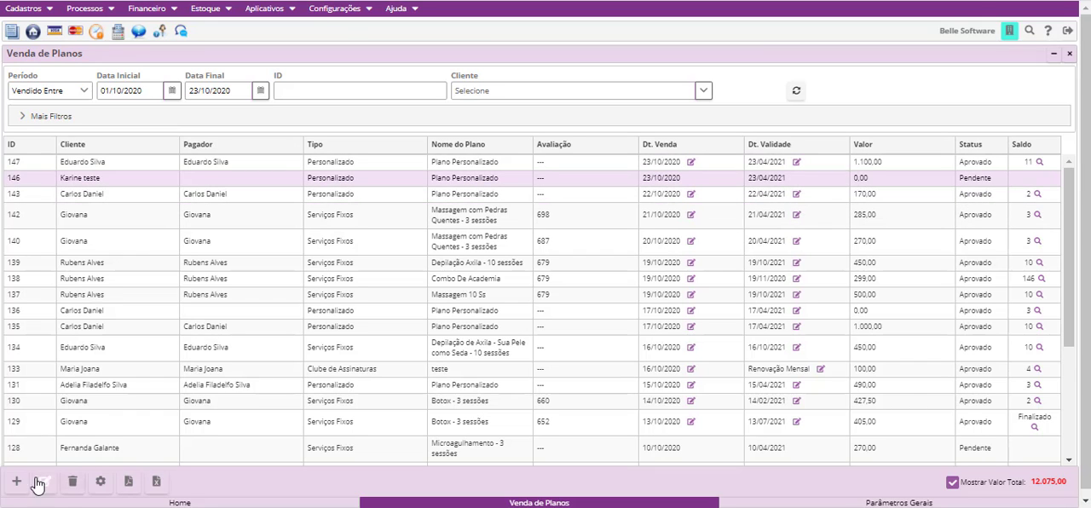
- Delete the pending 0,00 custom plan sold on 23/10/2020 from Venda de Planos
left_click(73, 481)
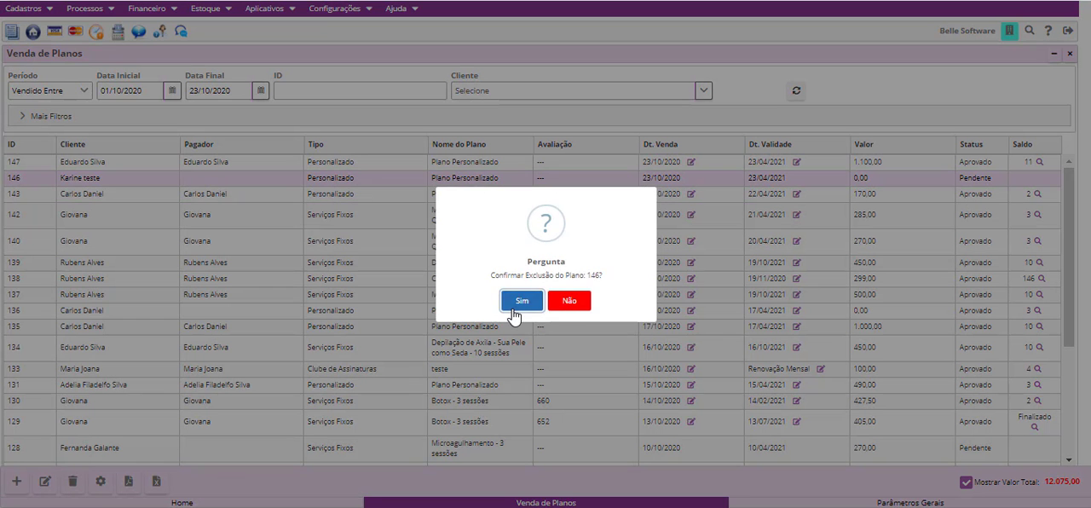
left_click(513, 304)
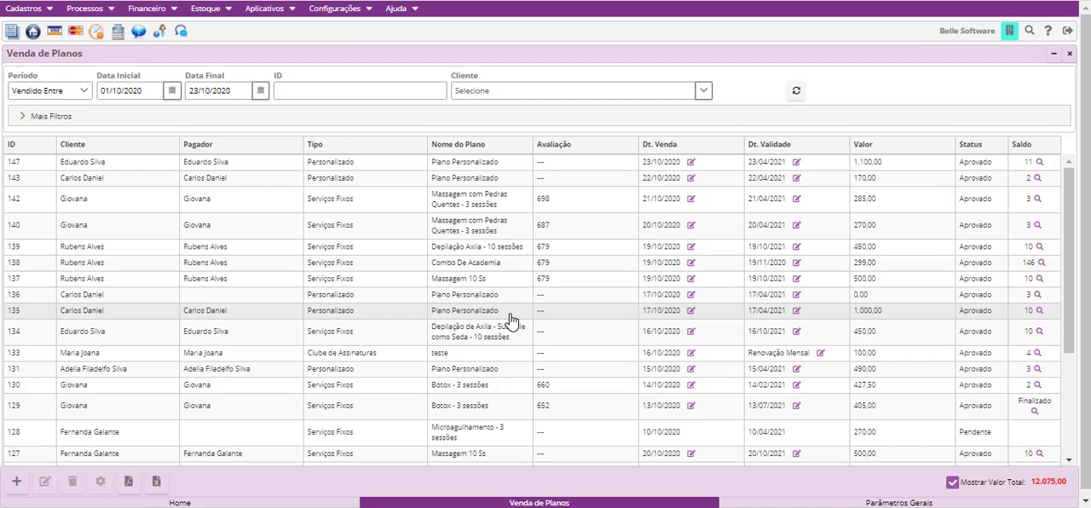
- Mark installment 2 of the 1.100,00 custom plan, due 22/11/2020, as paid and save the Parcelas
left_click(384, 167)
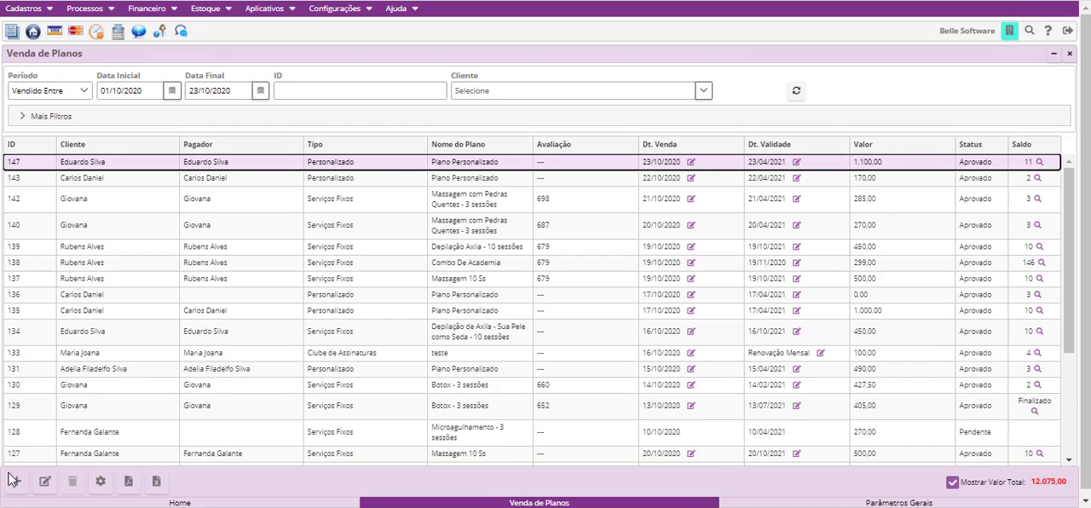
left_click(100, 482)
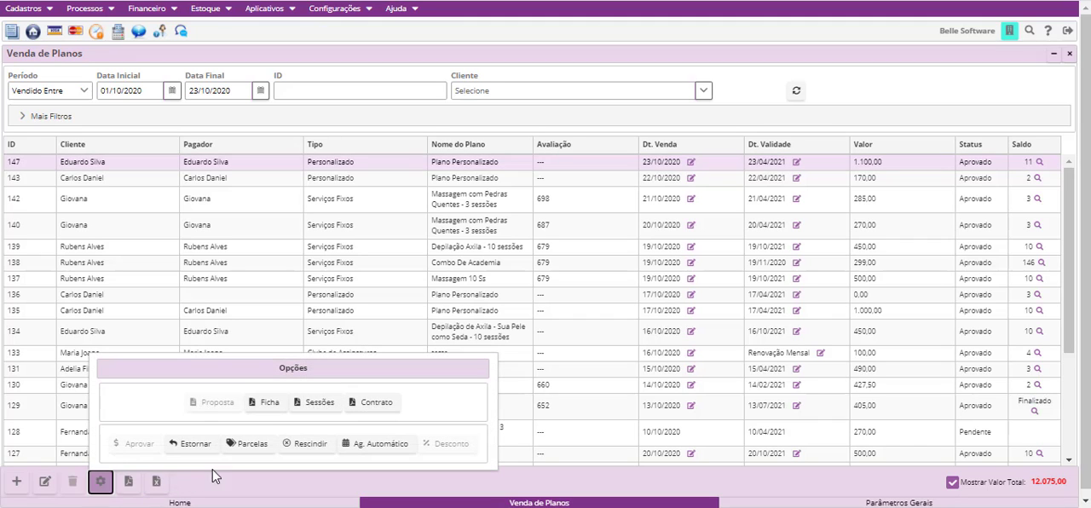
left_click(239, 445)
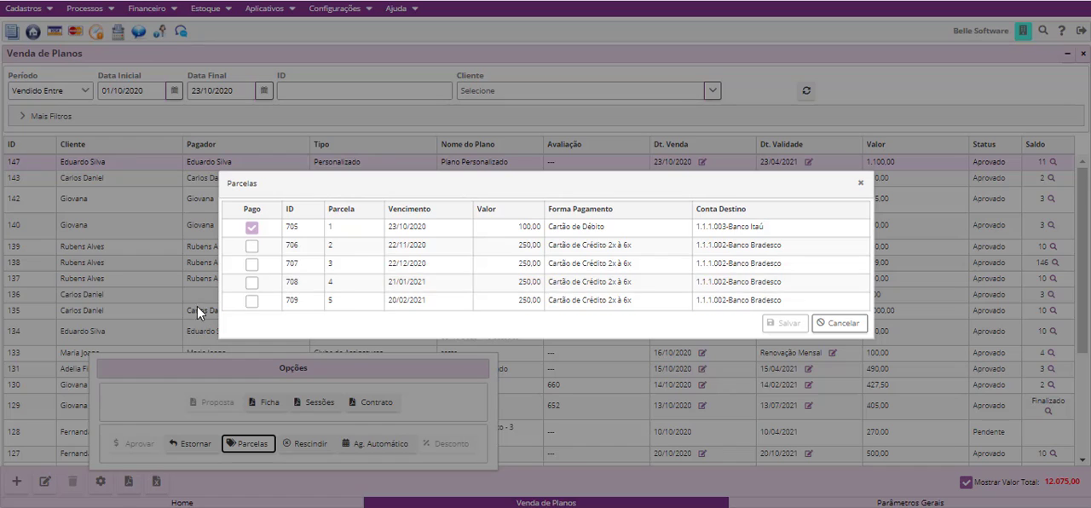
left_click(251, 248)
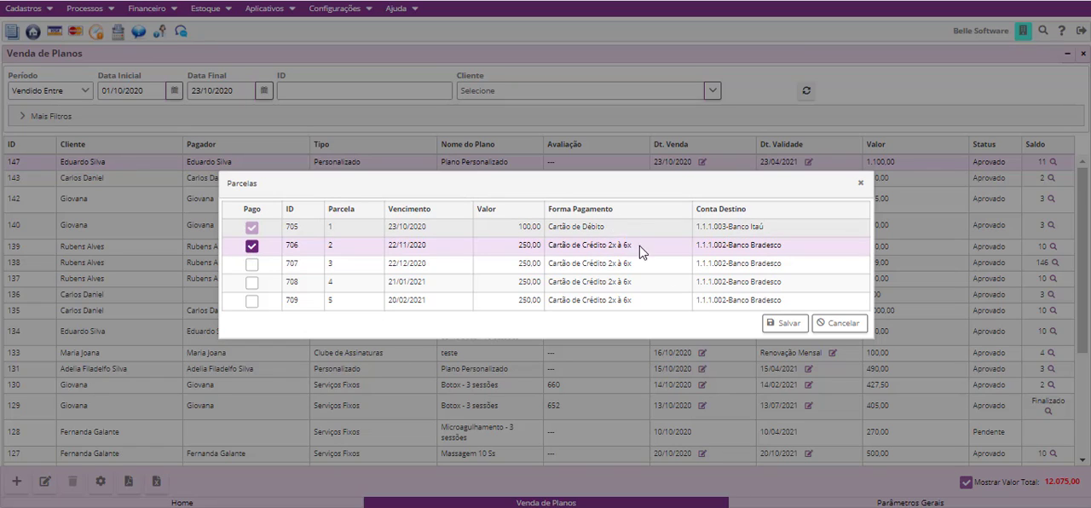
left_click(776, 326)
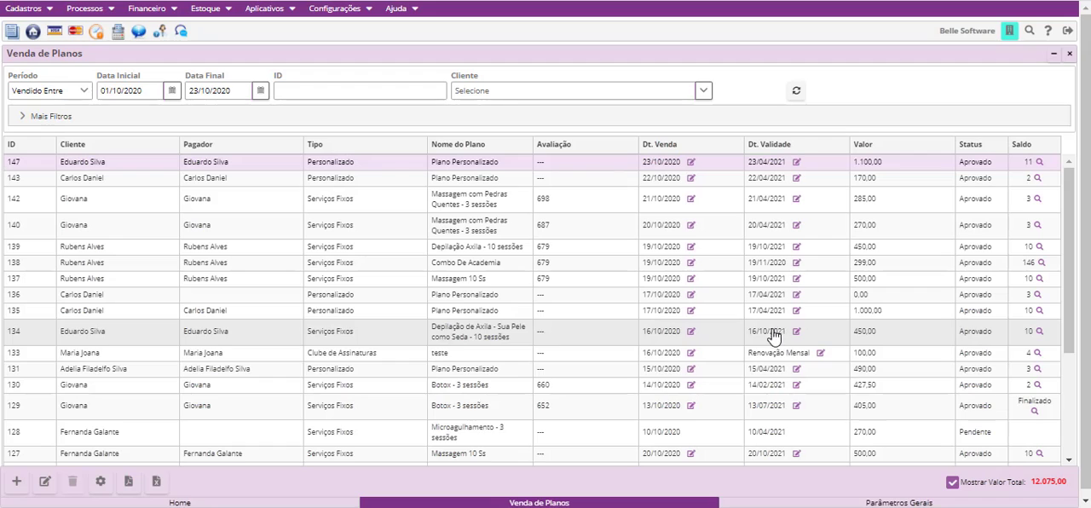
- Review the Parcelas of the 270,00 Massagem com Pedras Quentes plan and cancel without changes
left_click(101, 482)
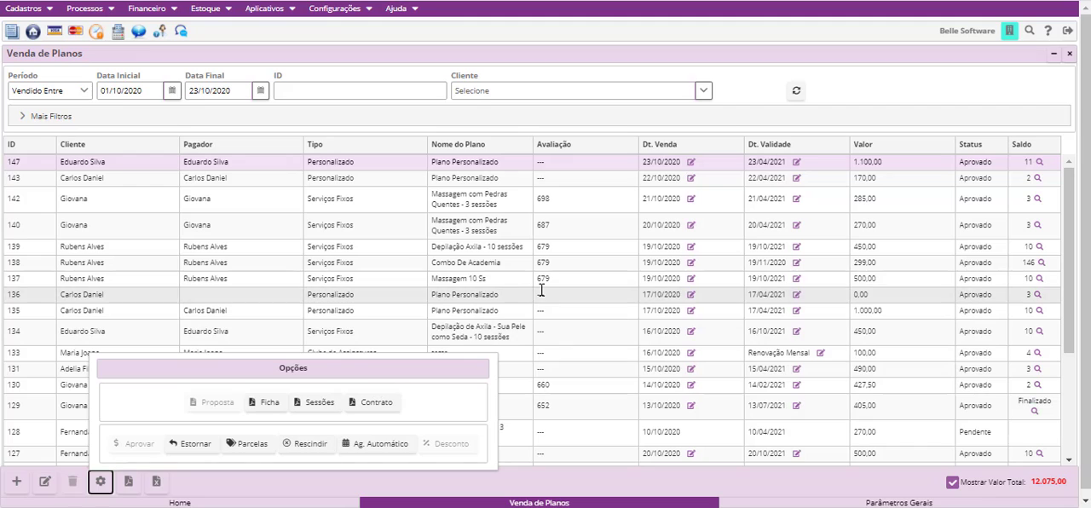
left_click(501, 239)
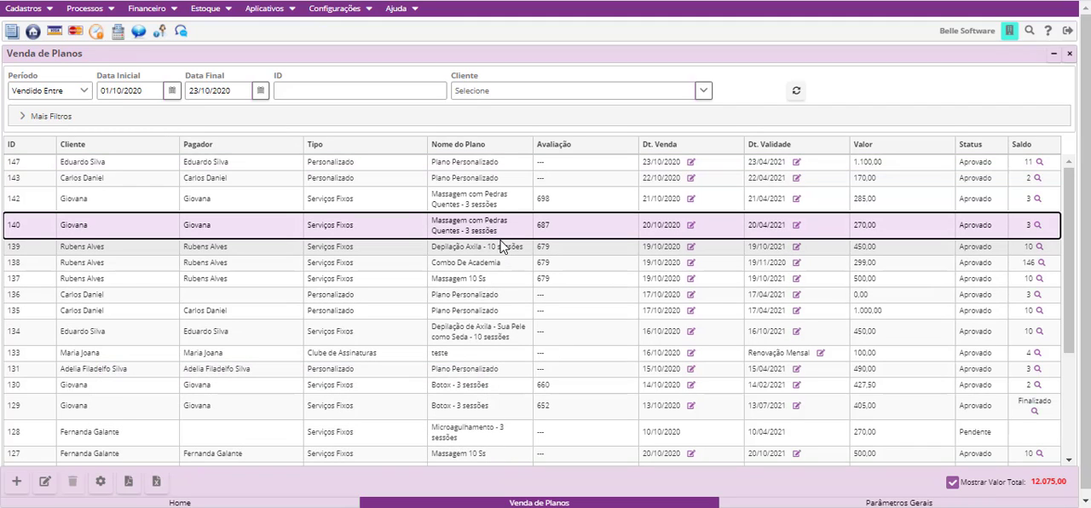
left_click(101, 481)
left_click(242, 449)
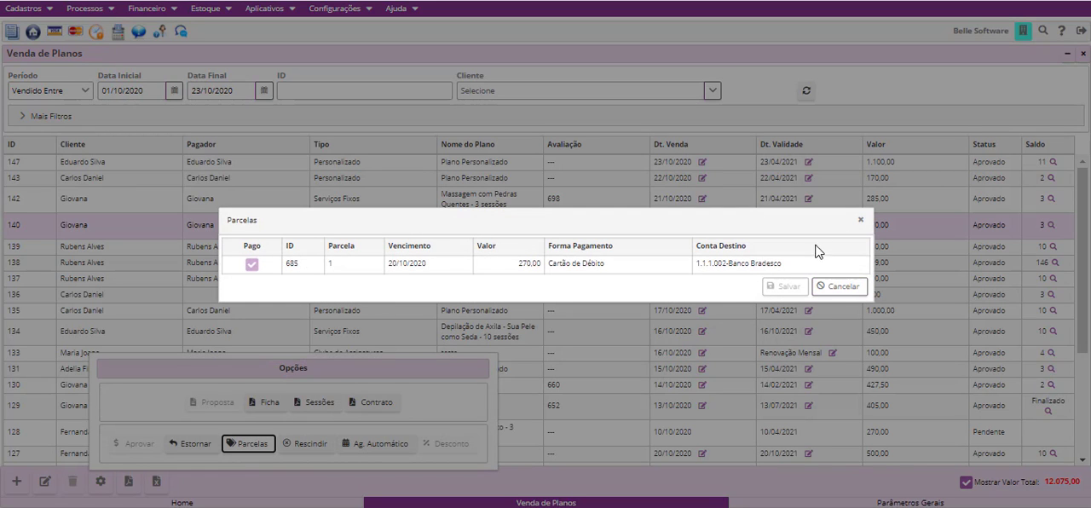
left_click(827, 287)
- Review the Parcelas of the 299,00 Combo De Academia plan and cancel without changes
left_click(96, 263)
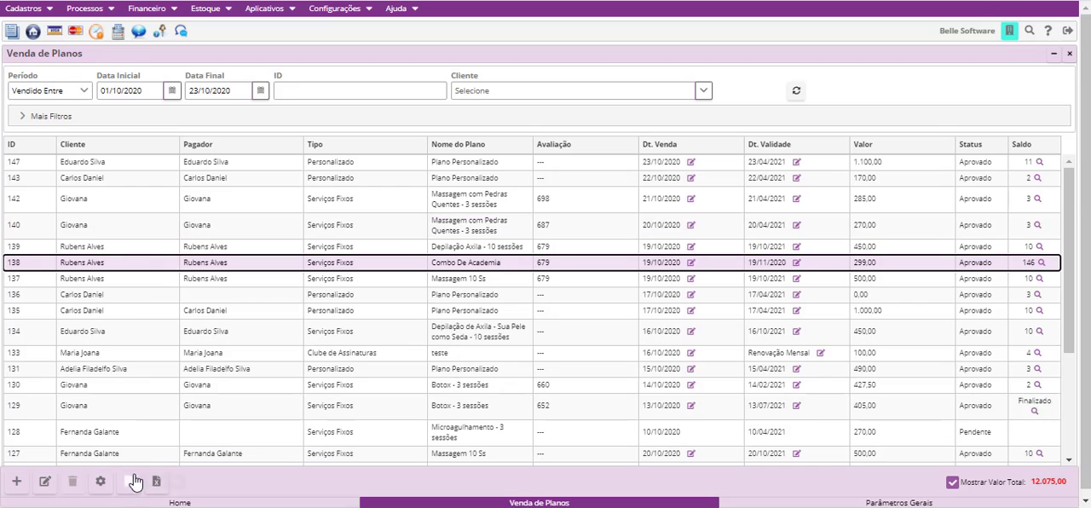
left_click(101, 482)
left_click(260, 445)
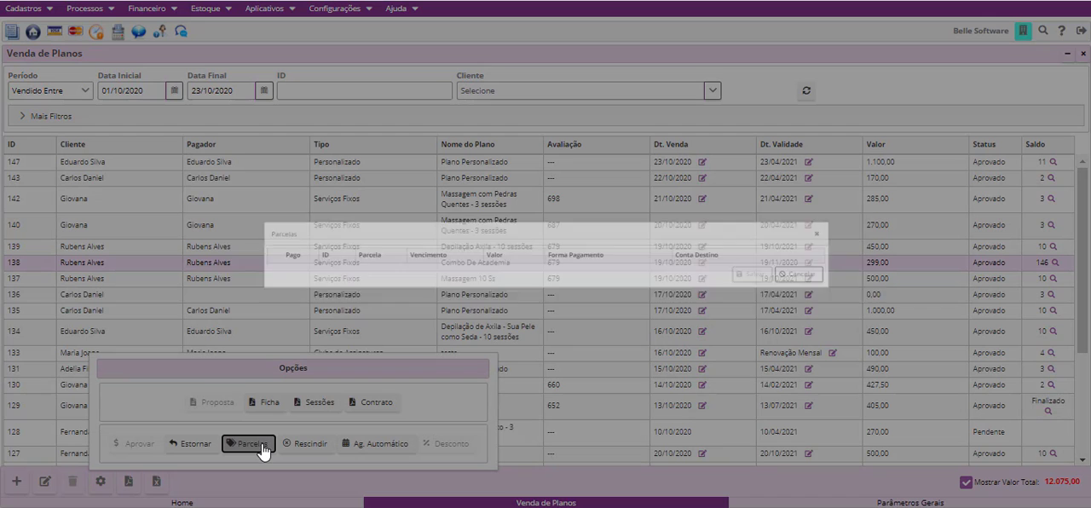
left_click(852, 286)
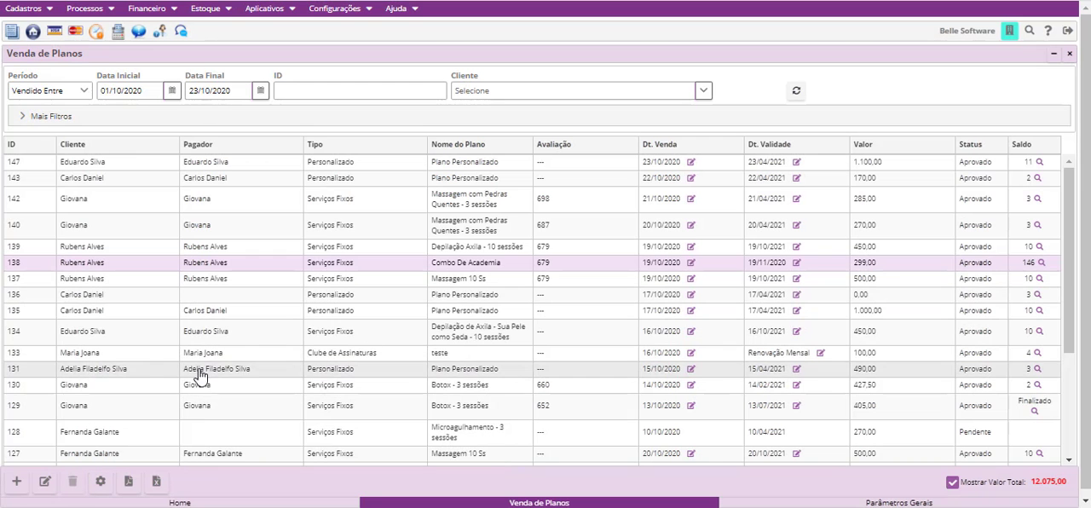
- Review the Parcelas of the 490,00 custom plan sold on 15/10/2020 and cancel without changes
left_click(202, 370)
left_click(102, 482)
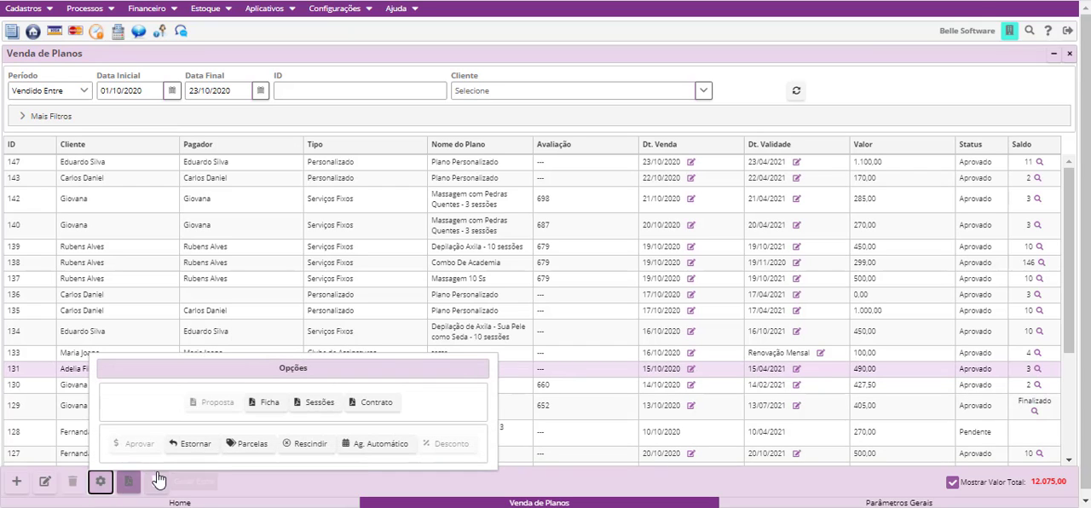
left_click(238, 451)
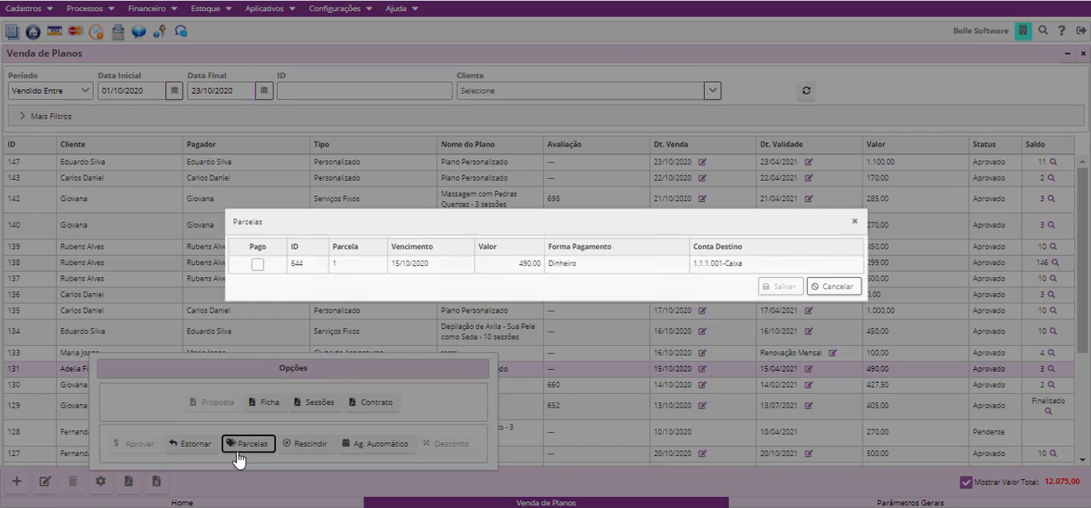
left_click(834, 287)
- Review the Parcelas of the 427,50 Botox - 3 sessões plan and cancel without changes
left_click(254, 388)
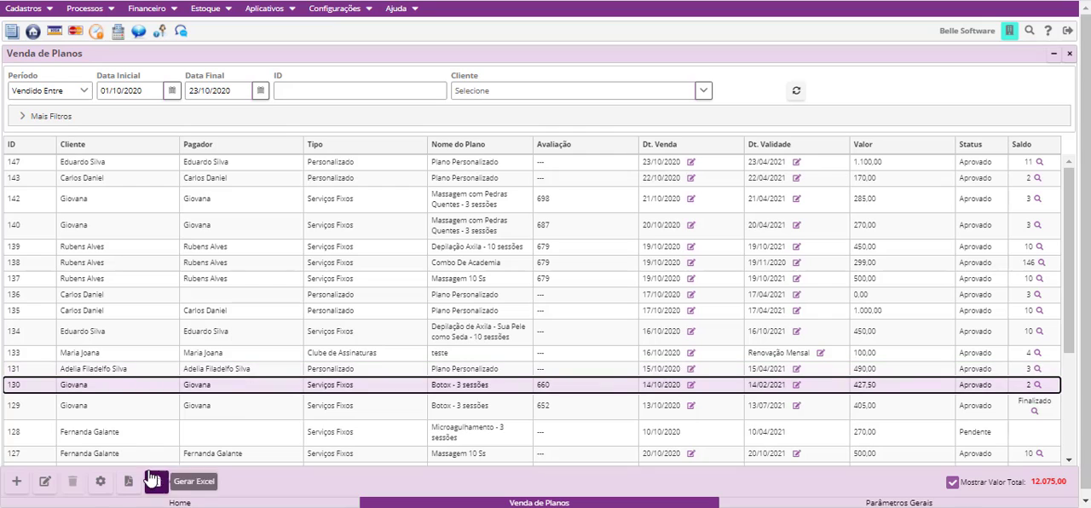
left_click(101, 481)
left_click(256, 443)
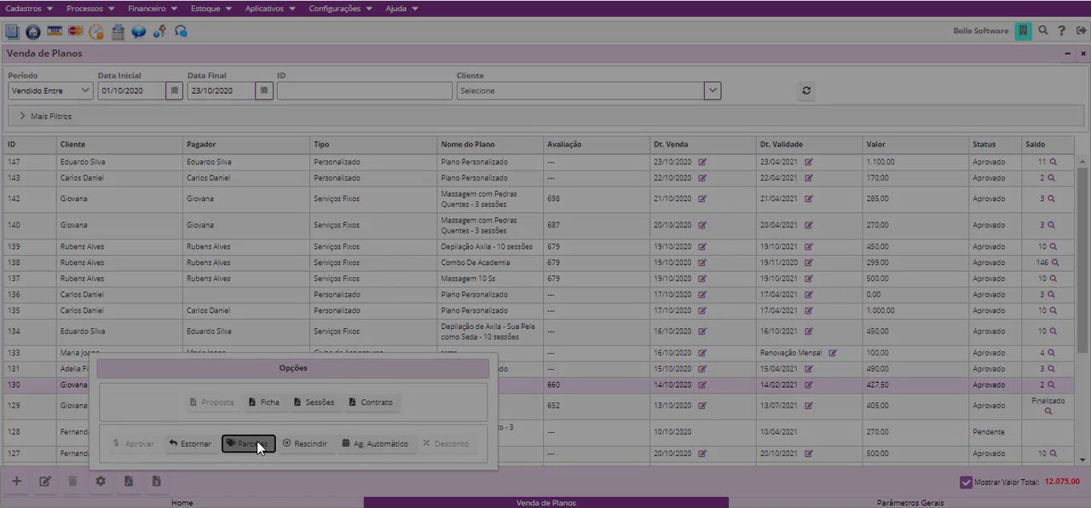
left_click(835, 288)
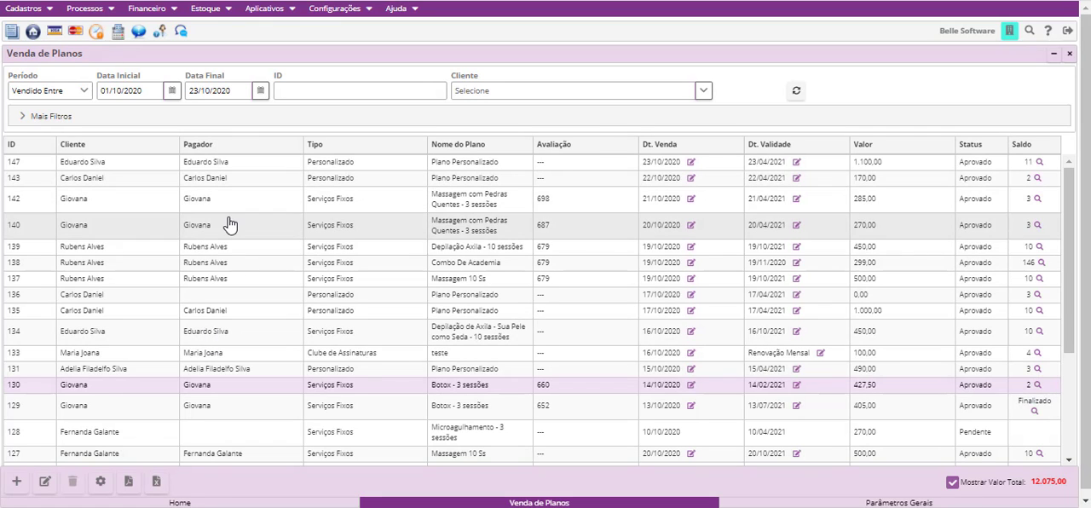
- Review the Parcelas of the 500,00 Massagem 10 Ss plan sold on 20/10/2020 and cancel without changes
left_click(227, 461)
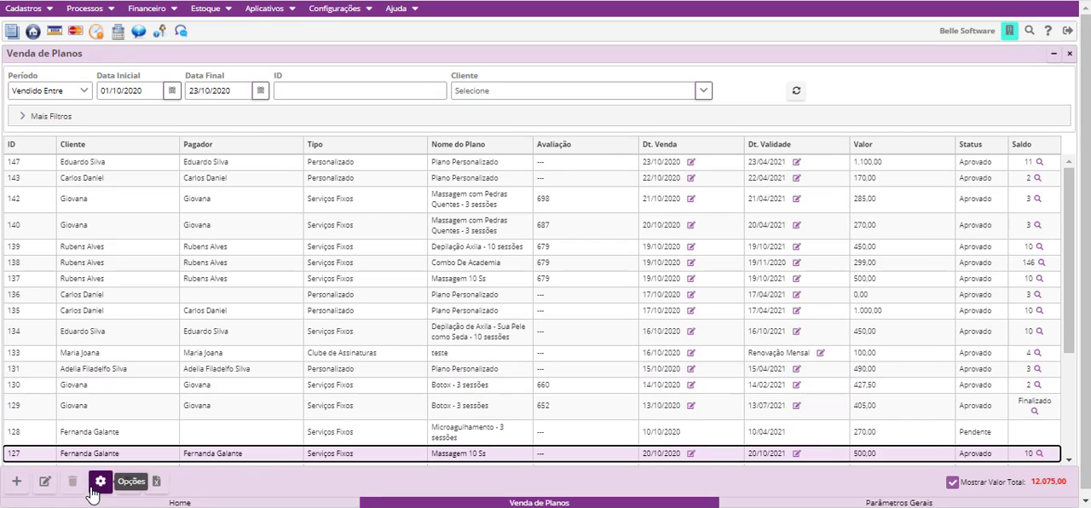
left_click(100, 480)
left_click(265, 444)
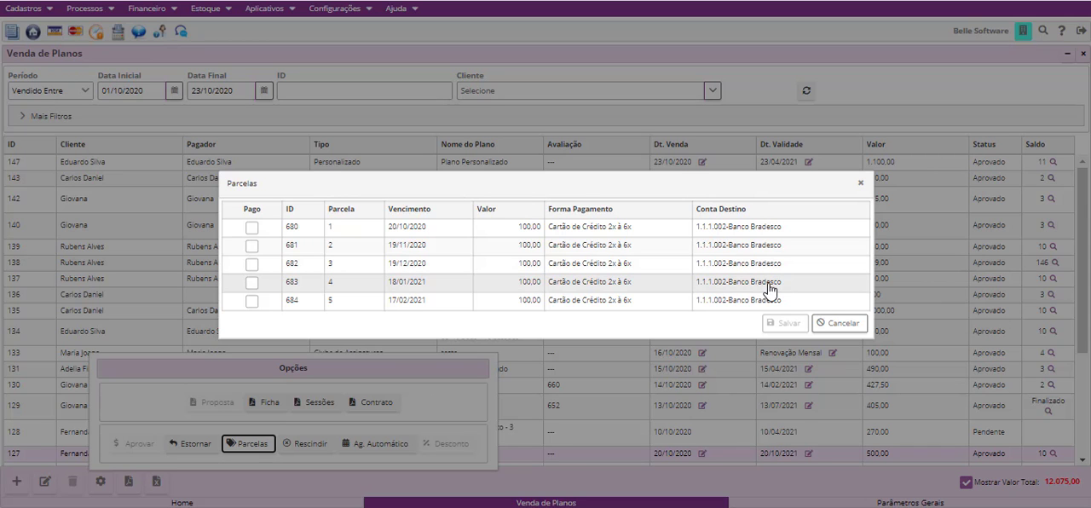
left_click(863, 324)
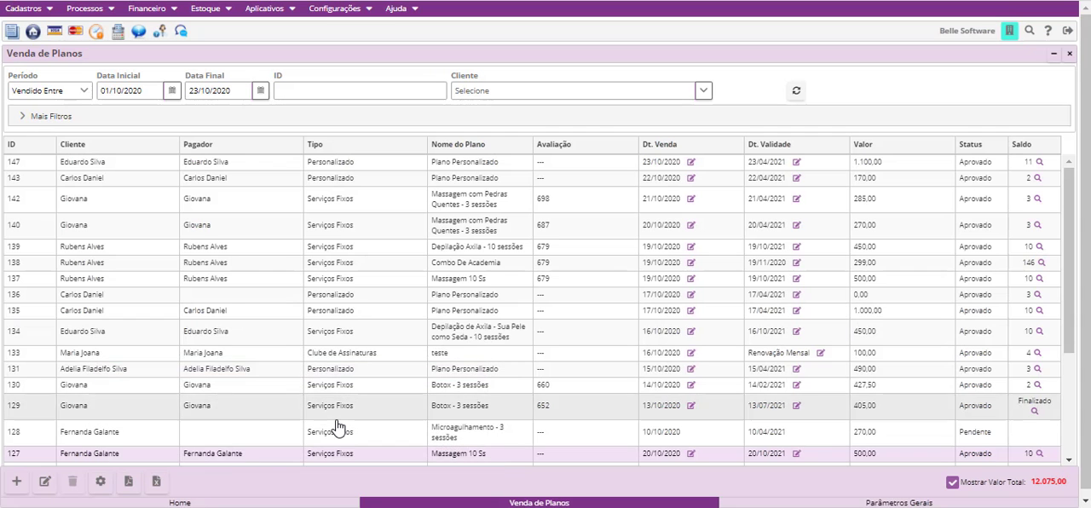
- Rescind the 500,00 Massagem 10 Ss plan sold on 20/10/2020, saving Cliente Mudou de Endereço as the reason
scroll(261, 355, "down", 5)
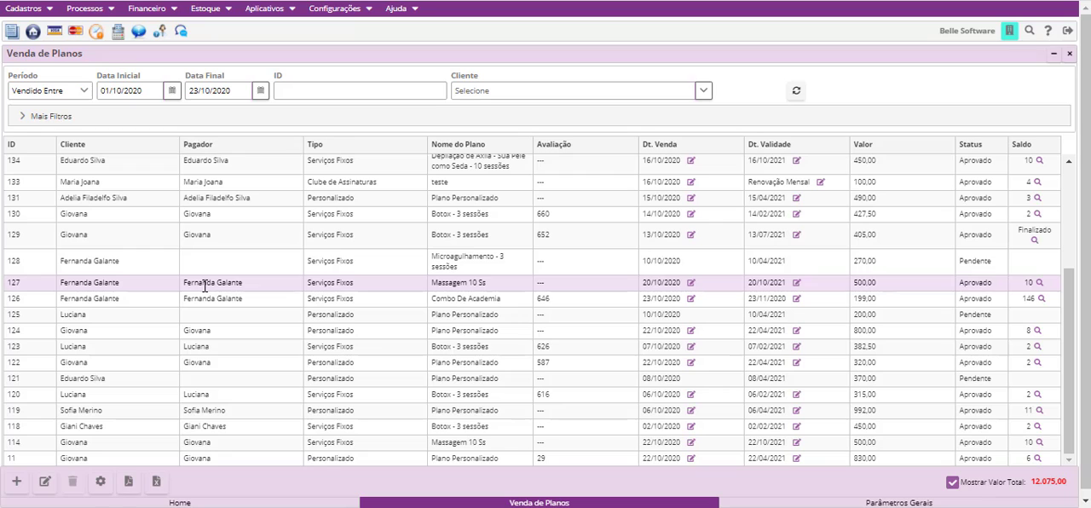
left_click(97, 491)
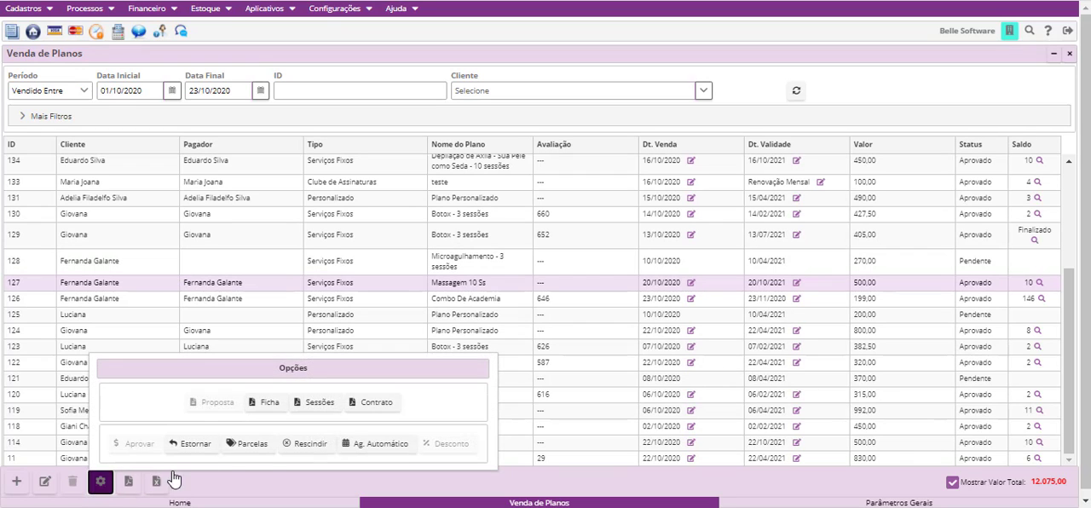
left_click(310, 443)
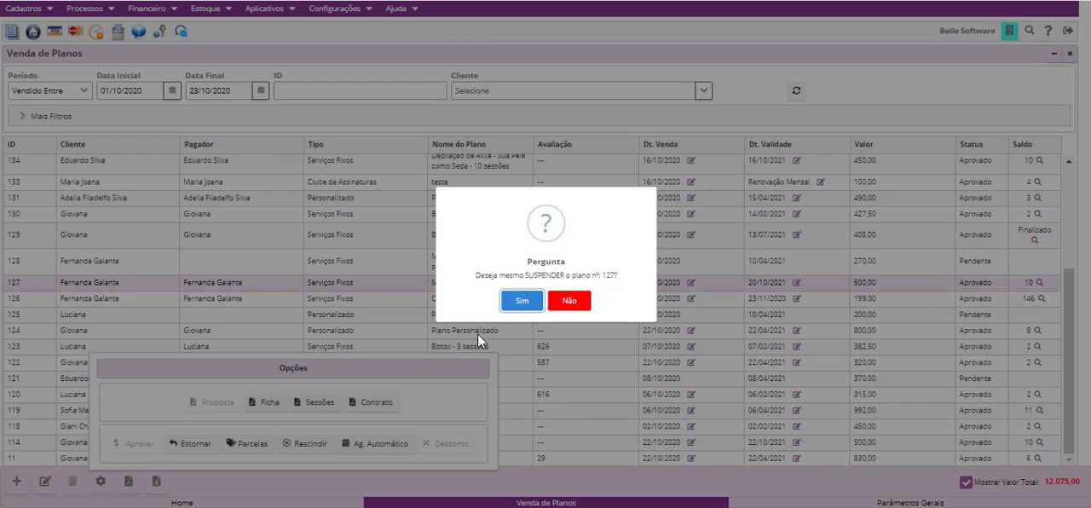
left_click(520, 302)
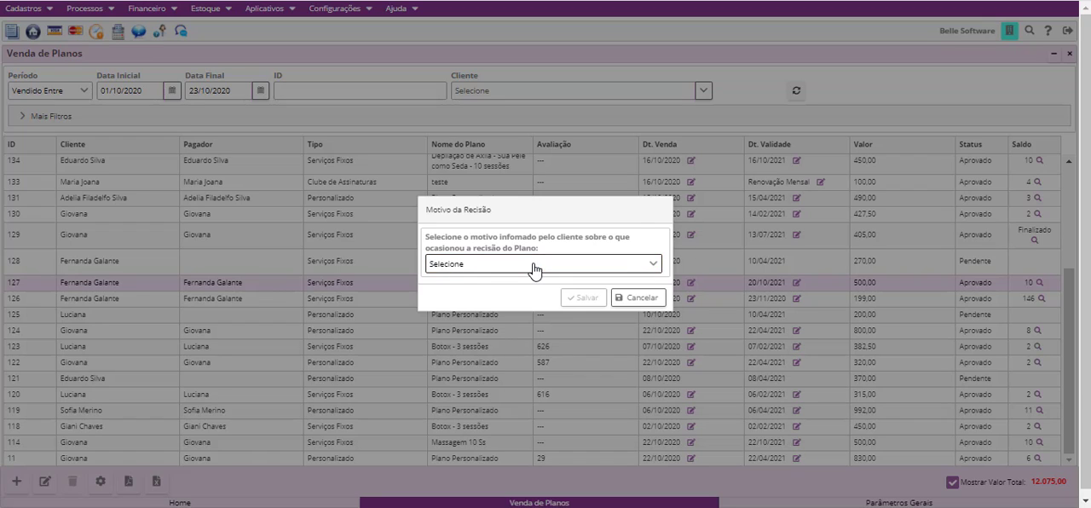
left_click(536, 266)
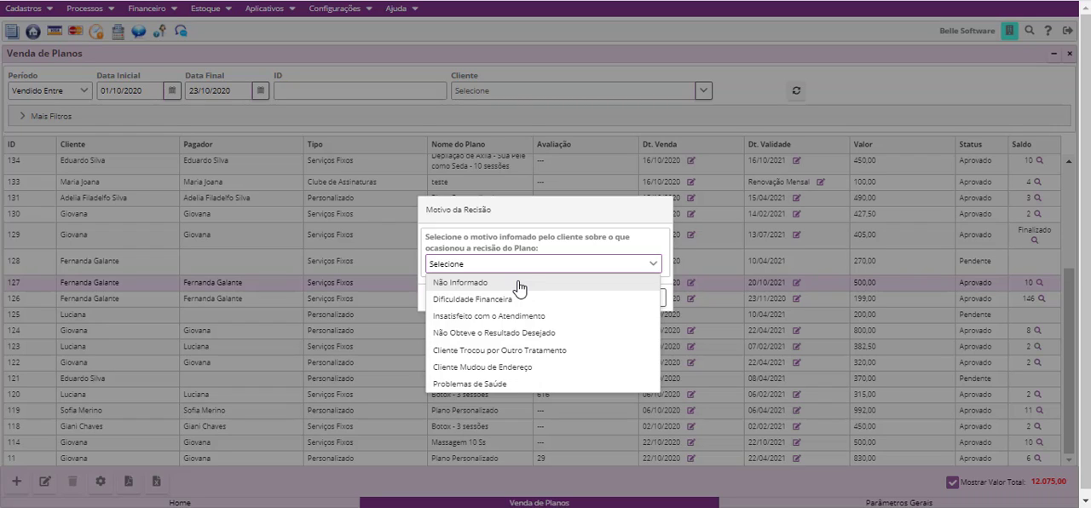
left_click(526, 368)
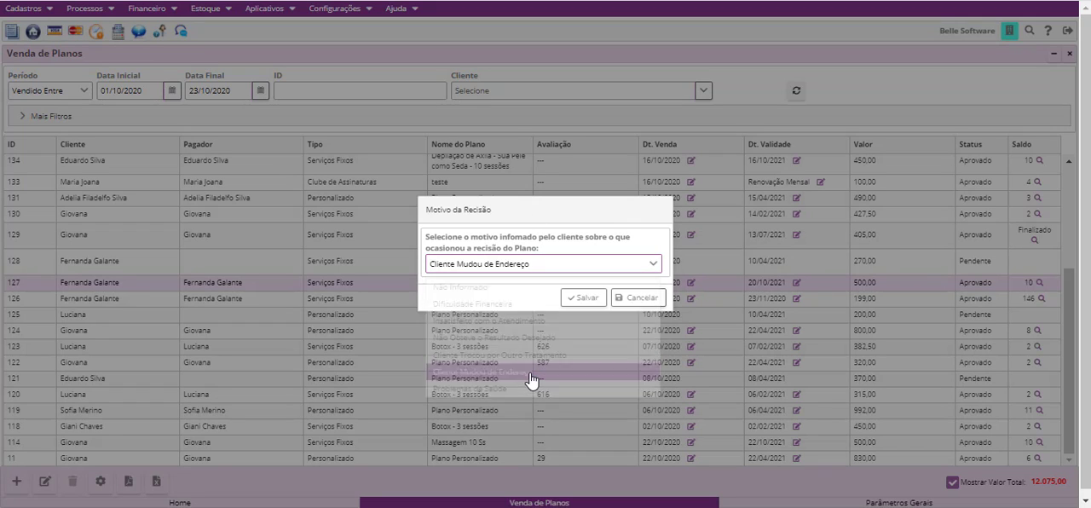
left_click(584, 297)
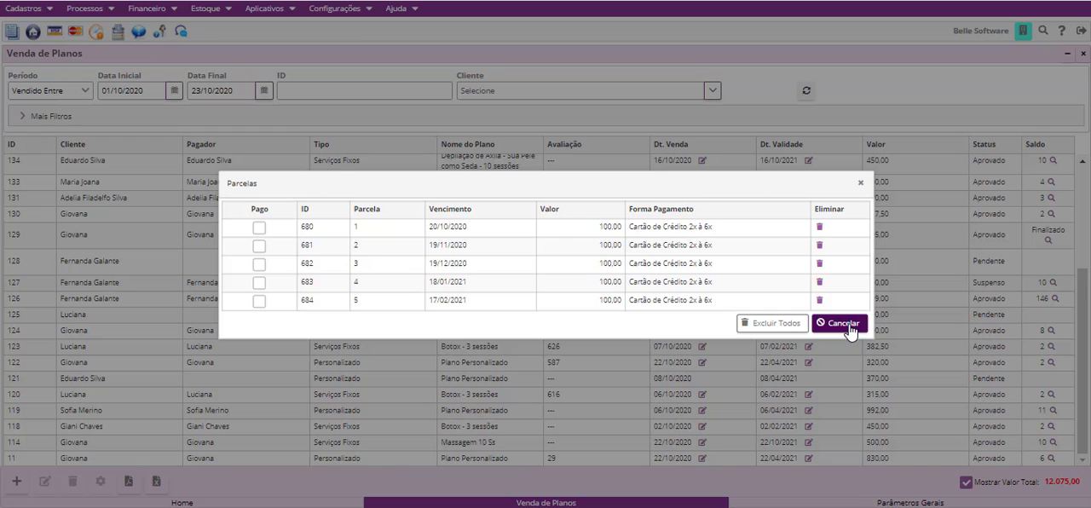
- Delete all five 100,00 installments of the rescinded Massagem 10 Ss plan one by one and close Parcelas
left_click(820, 228)
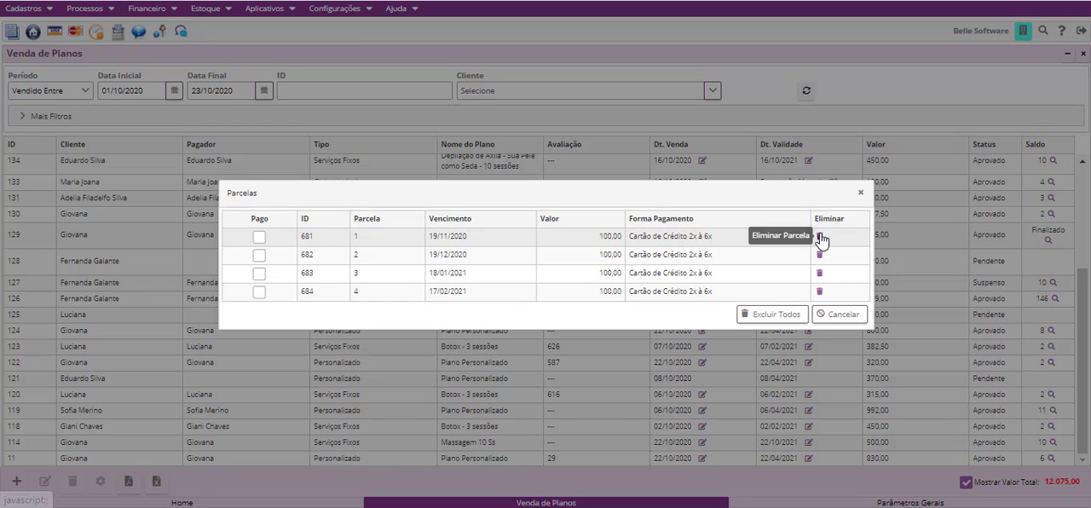
left_click(820, 237)
left_click(821, 247)
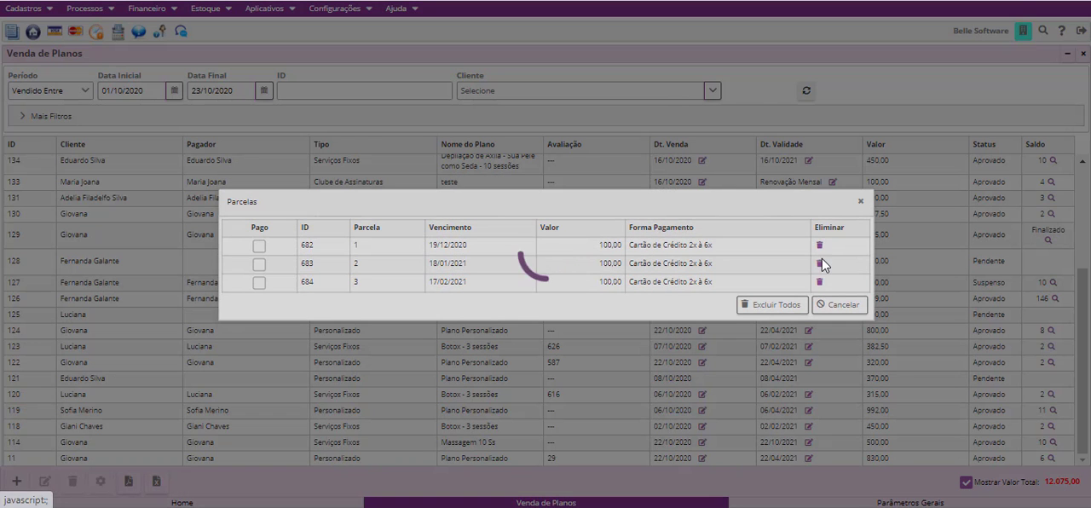
left_click(821, 254)
left_click(820, 266)
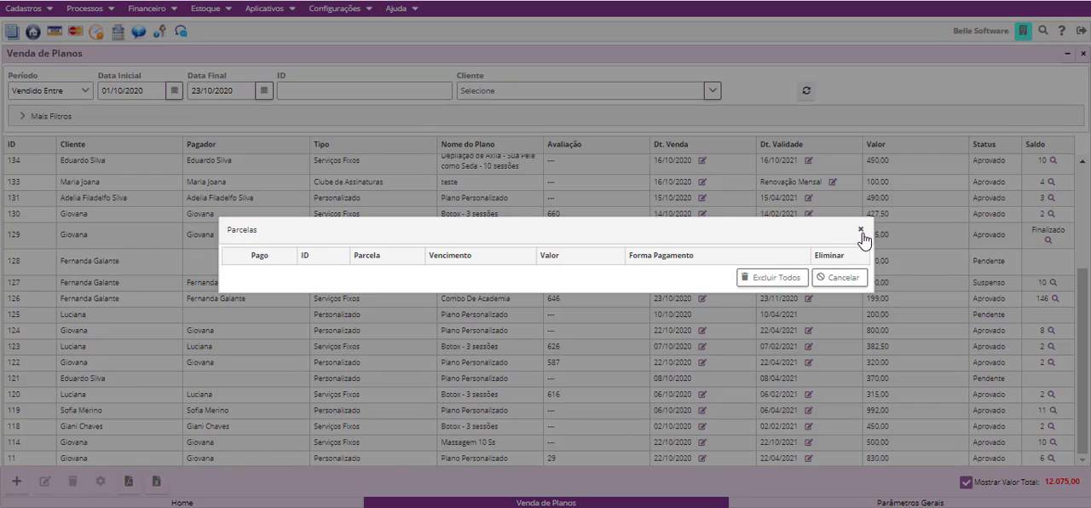
left_click(861, 231)
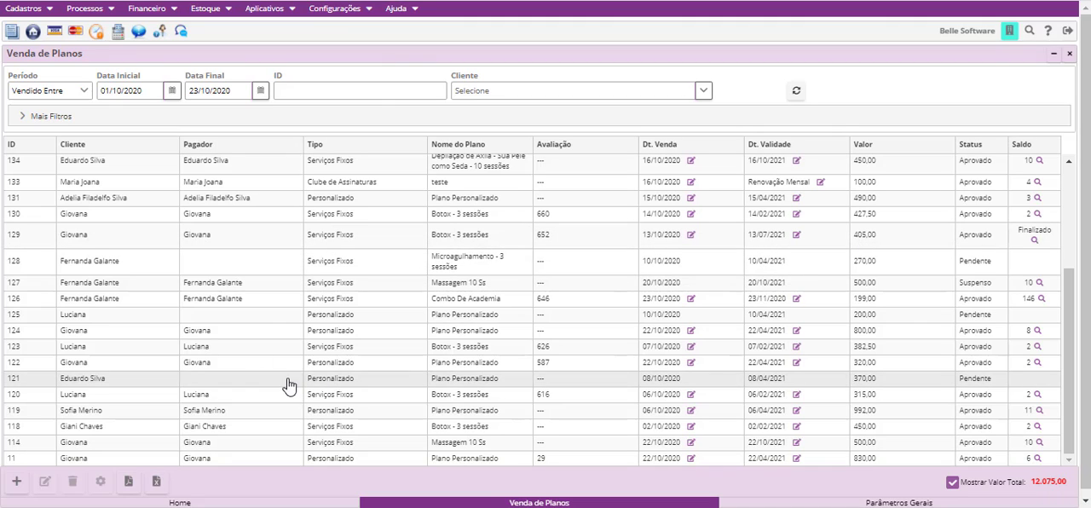
- Check the session balance and the Parcelas of the suspended Massagem 10 Ss plan, closing each window
left_click(234, 285)
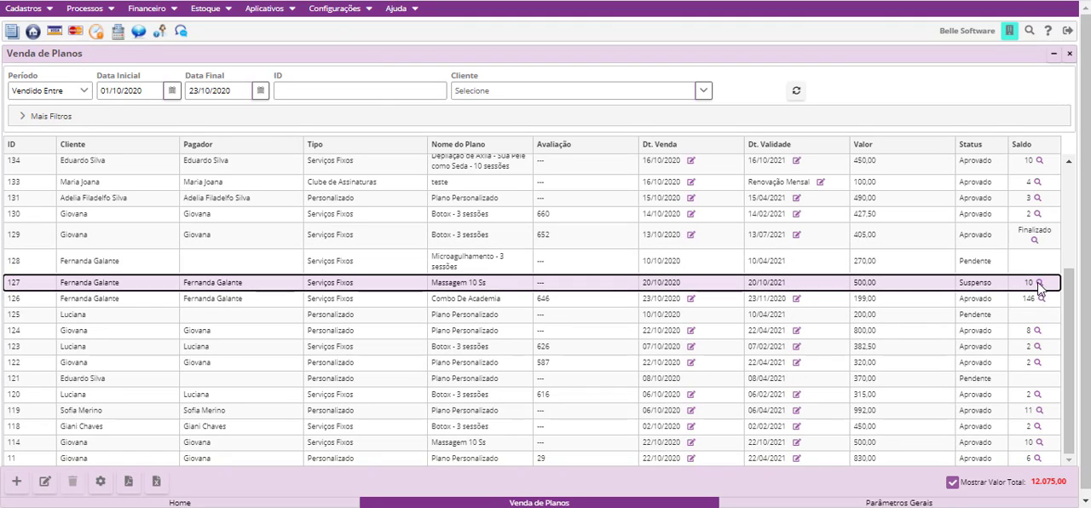
left_click(1043, 284)
left_click(1042, 285)
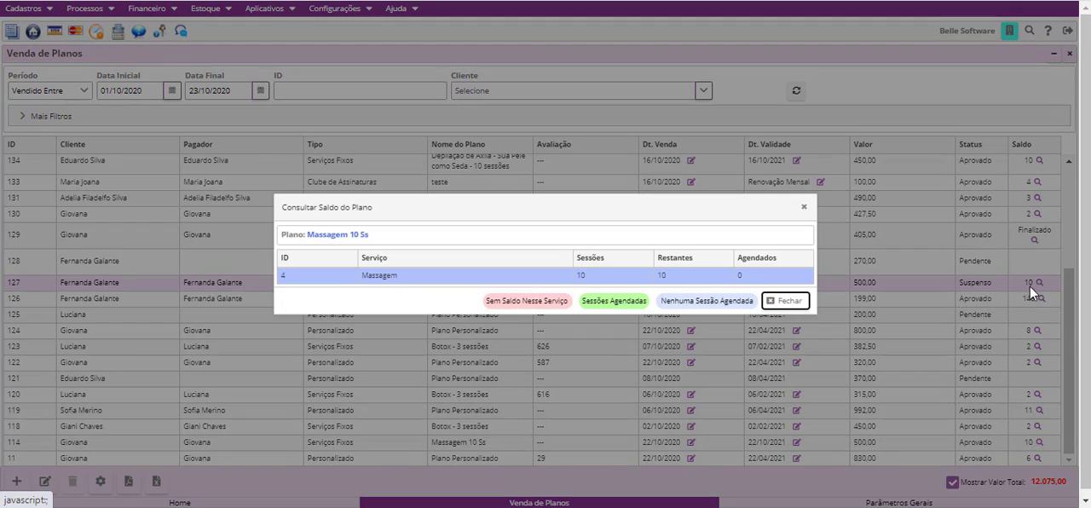
left_click(803, 207)
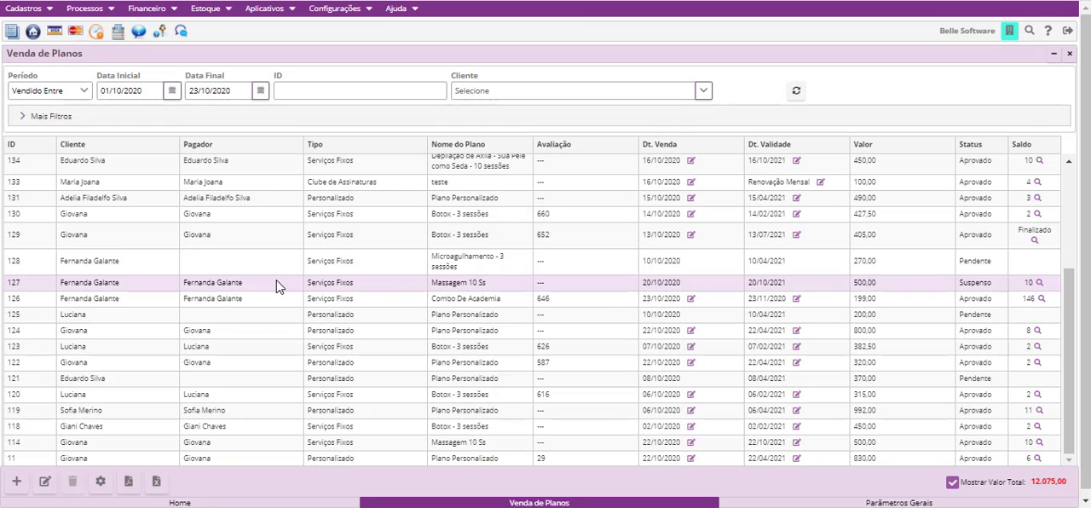
left_click(99, 482)
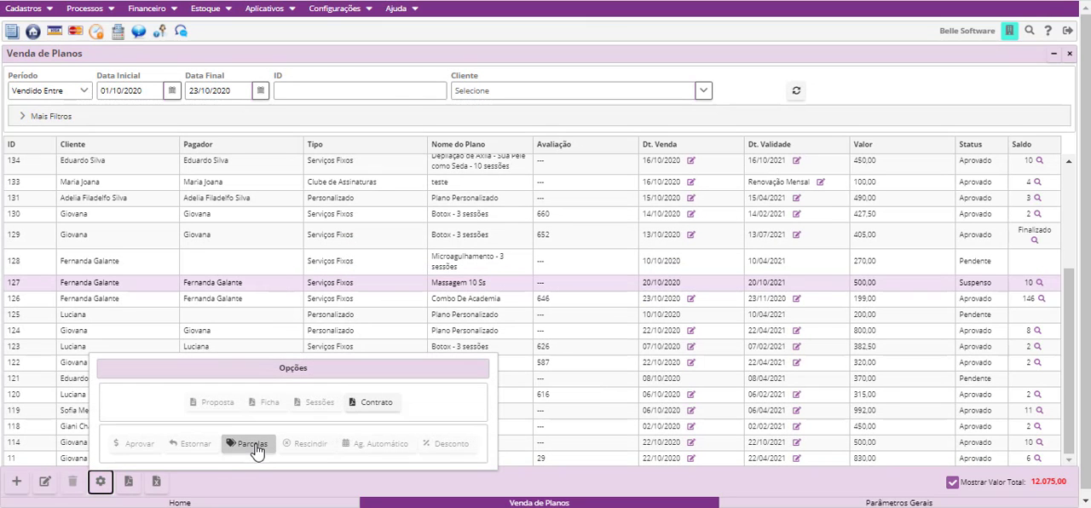
left_click(249, 443)
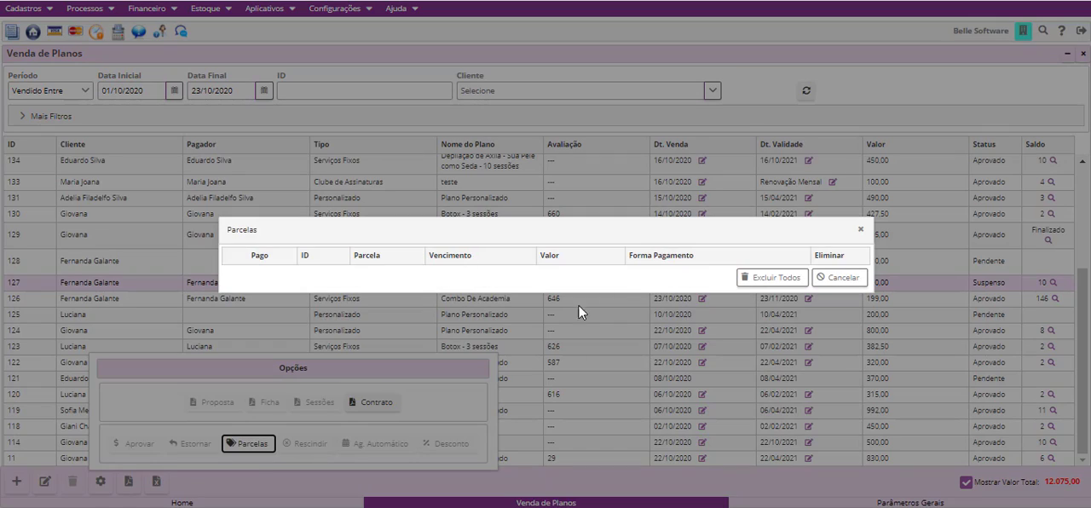
left_click(860, 230)
- Open automatic session scheduling for the 1.100,00 custom plan sold on 23/10/2020
scroll(587, 396, "up", 3)
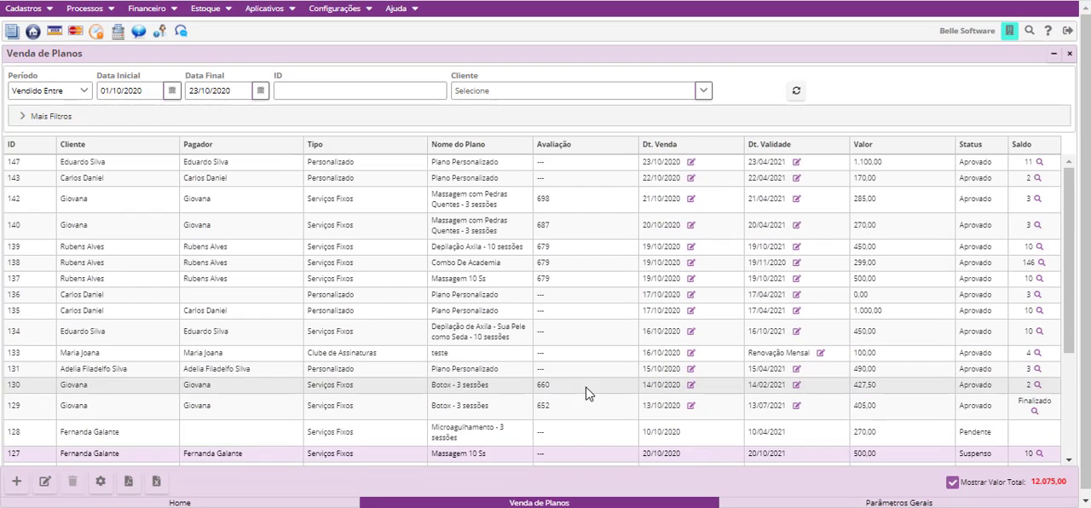
left_click(338, 165)
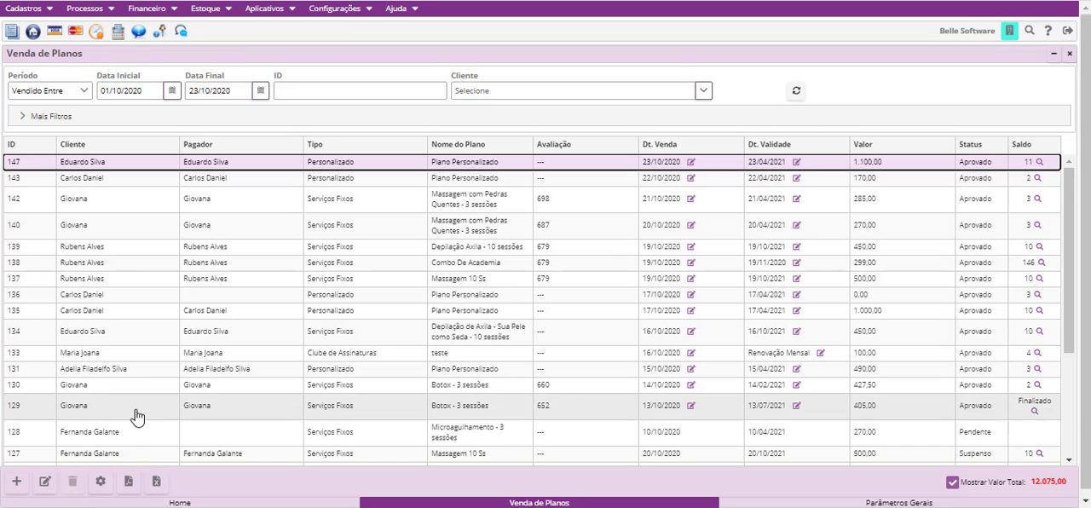
left_click(100, 483)
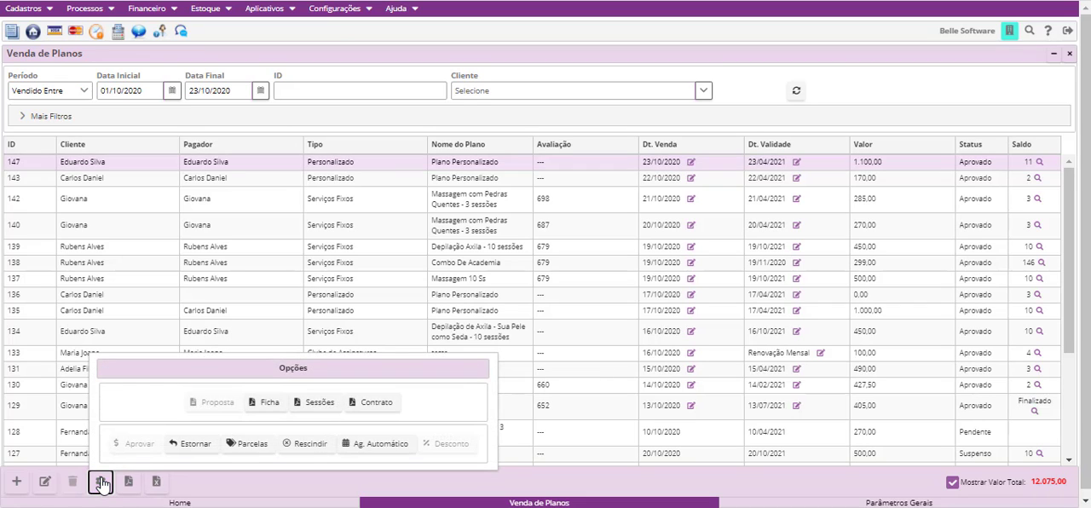
left_click(380, 447)
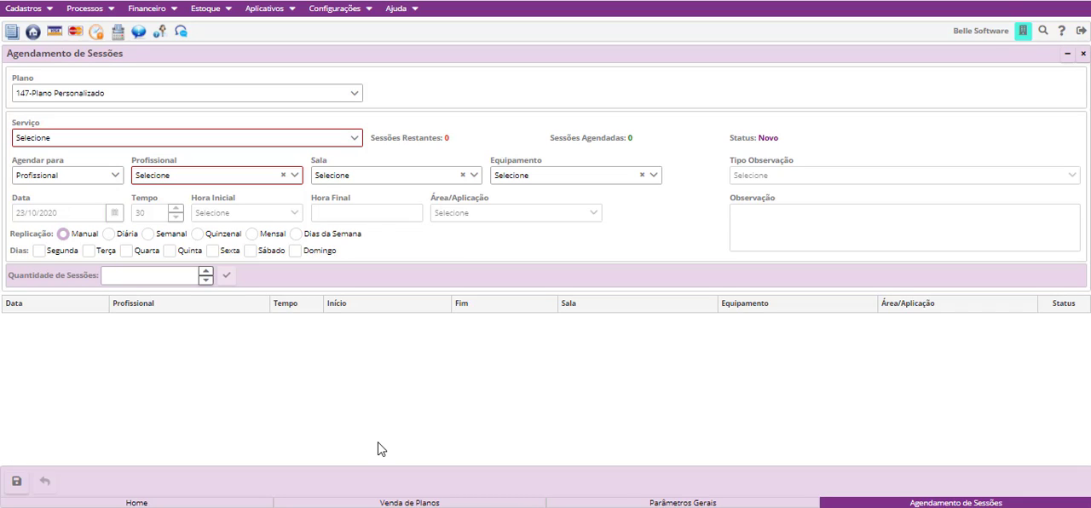
- Choose 4-Massagem as the service to schedule for plan 147-Plano Personalizado
left_click(153, 92)
left_click(84, 224)
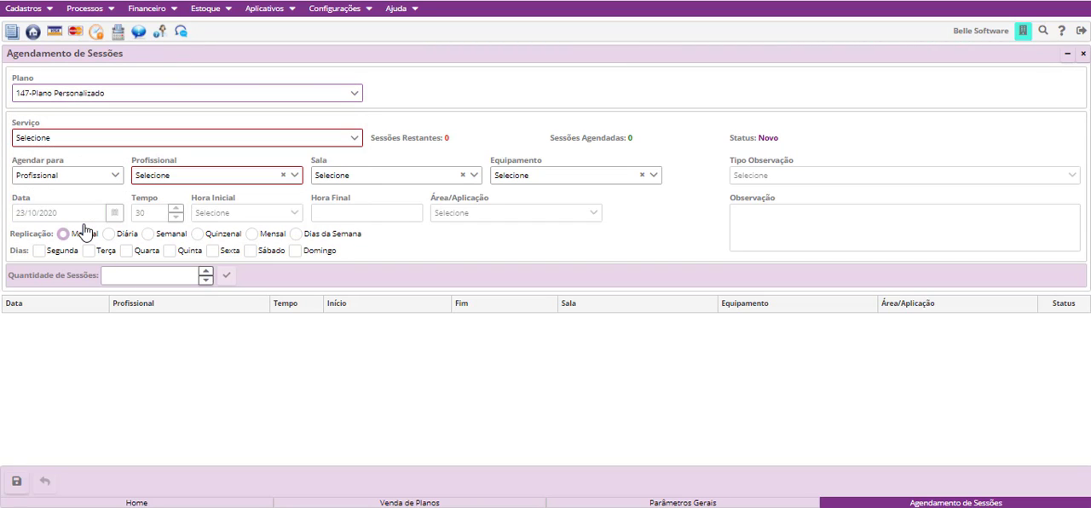
left_click(143, 141)
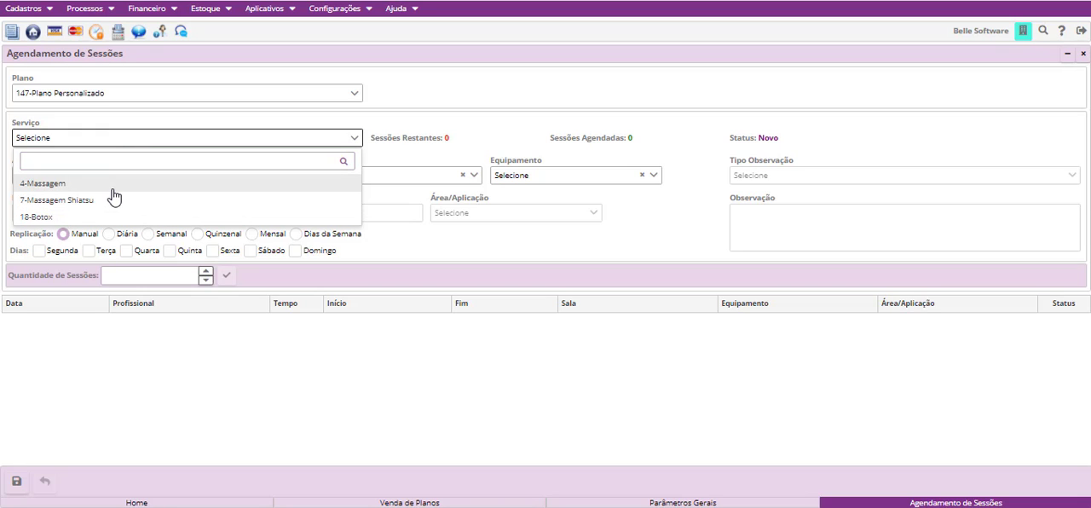
left_click(112, 189)
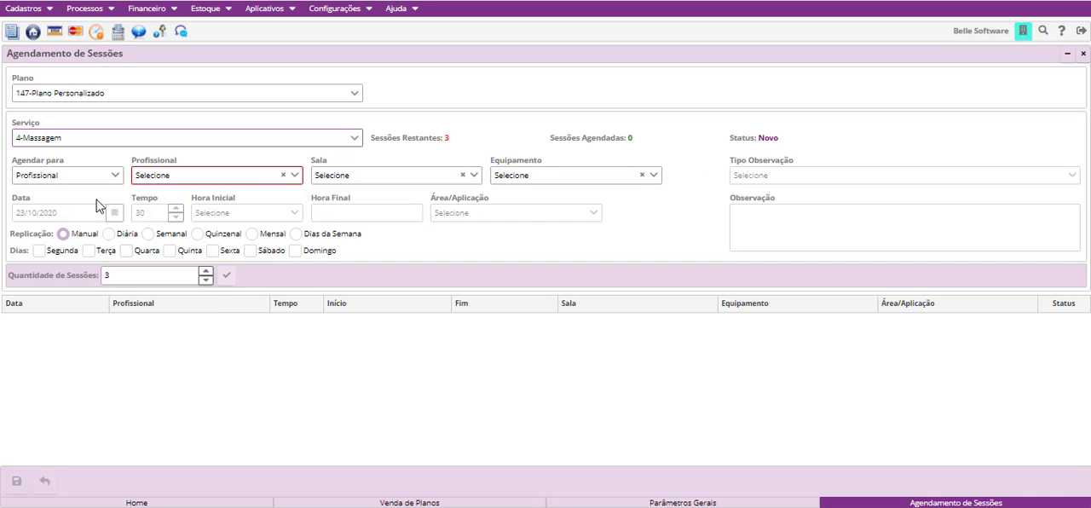
- Switch Agendar para to Equipamento and back to Profissional
left_click(74, 184)
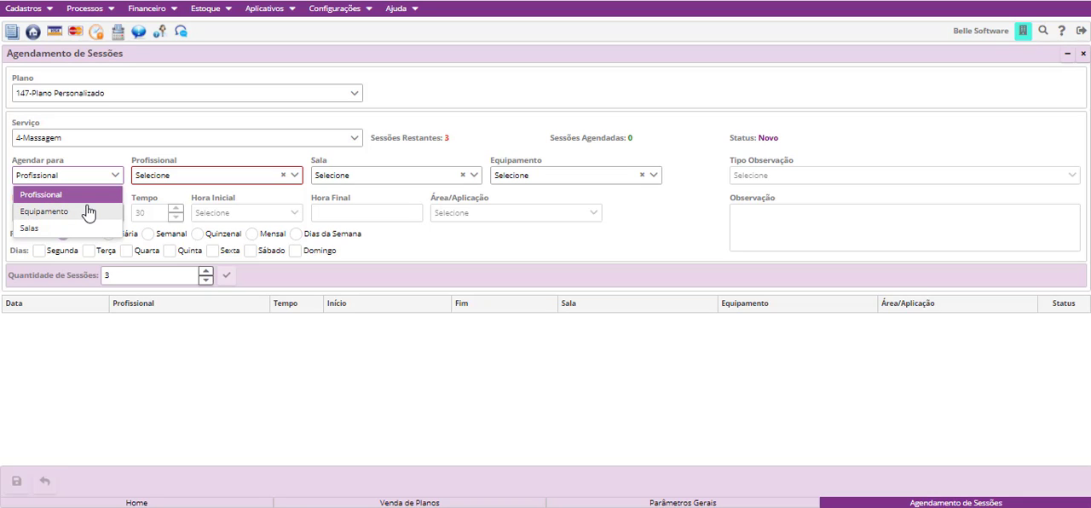
left_click(86, 211)
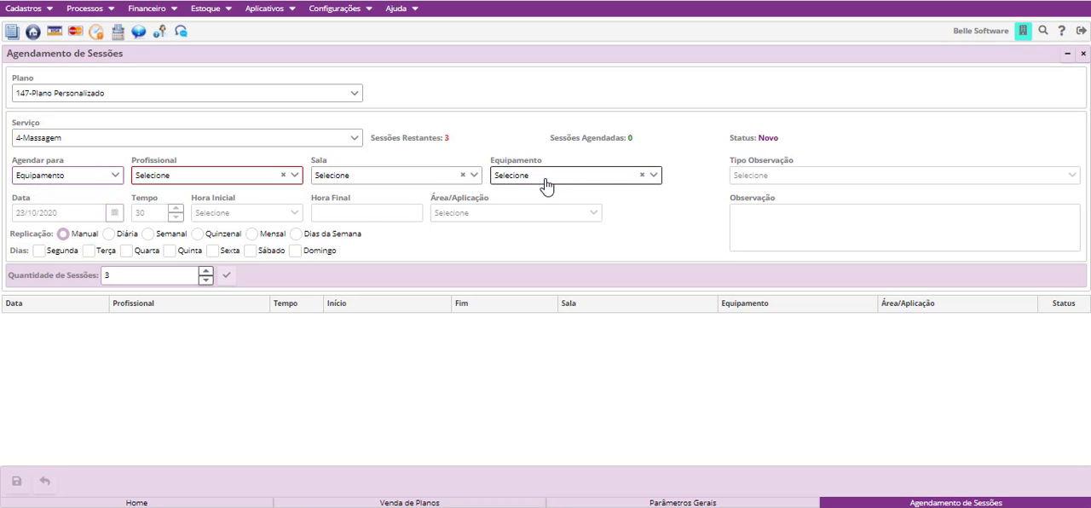
left_click(77, 176)
left_click(79, 195)
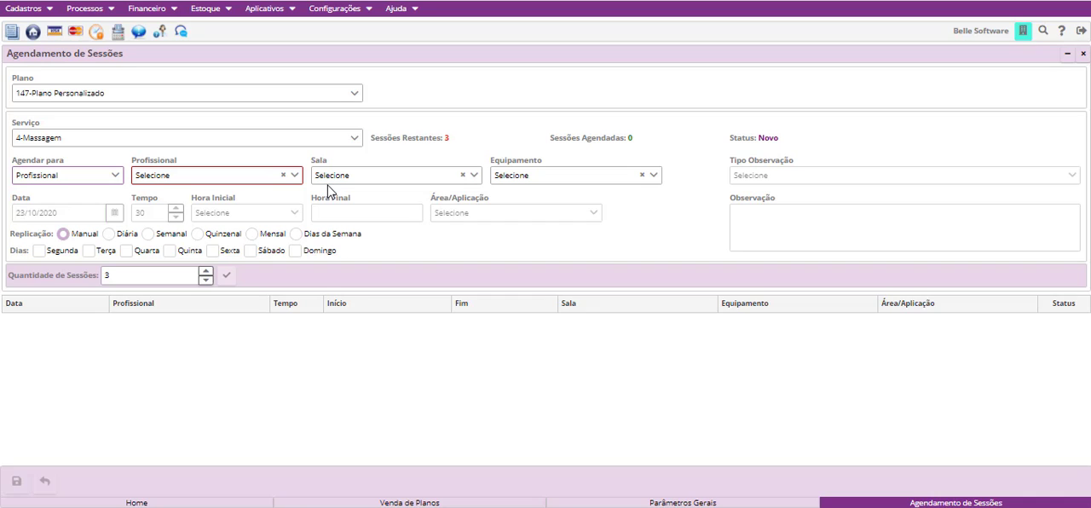
- Assign the last listed professional and set the first session for 26/10/2020 starting at 09:00
left_click(226, 177)
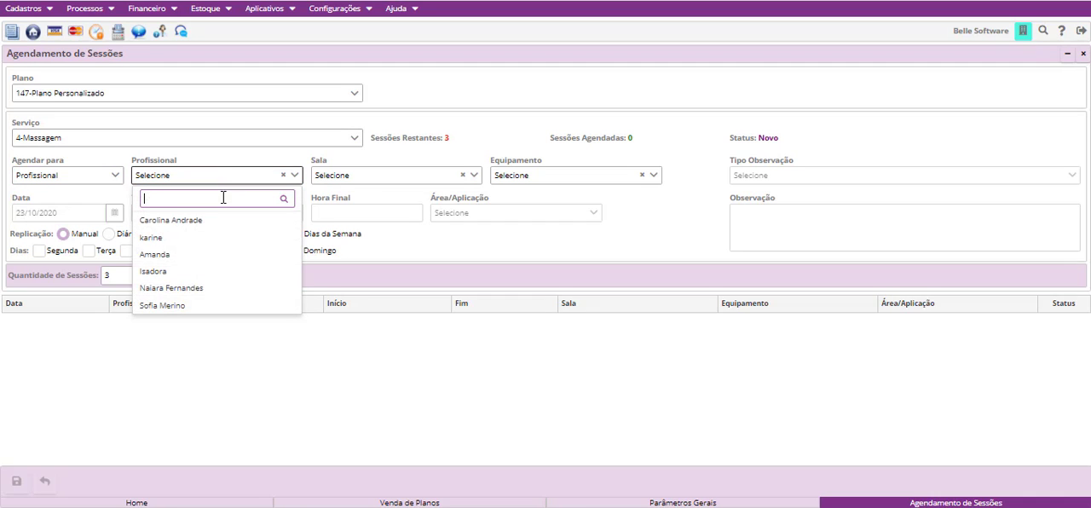
left_click(207, 305)
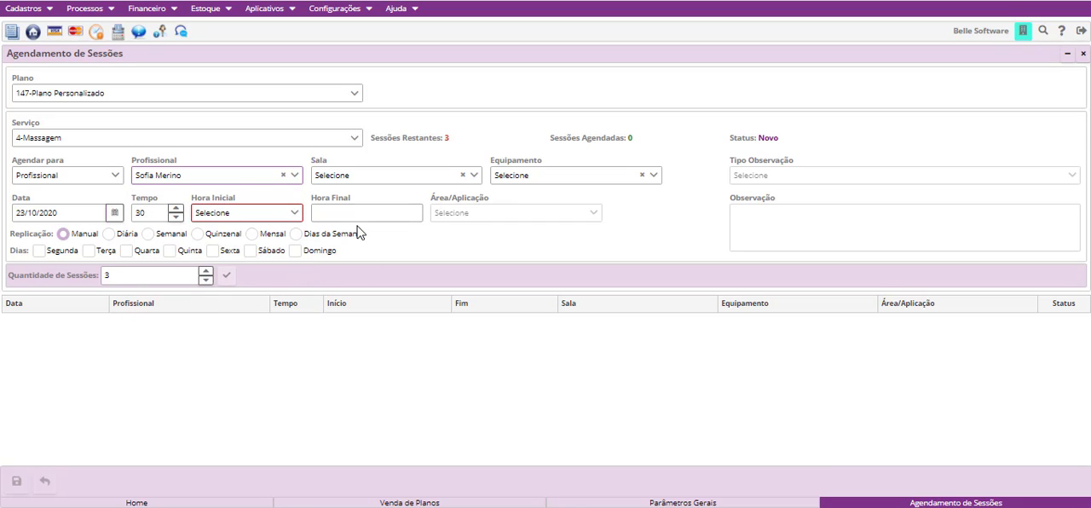
left_click(118, 219)
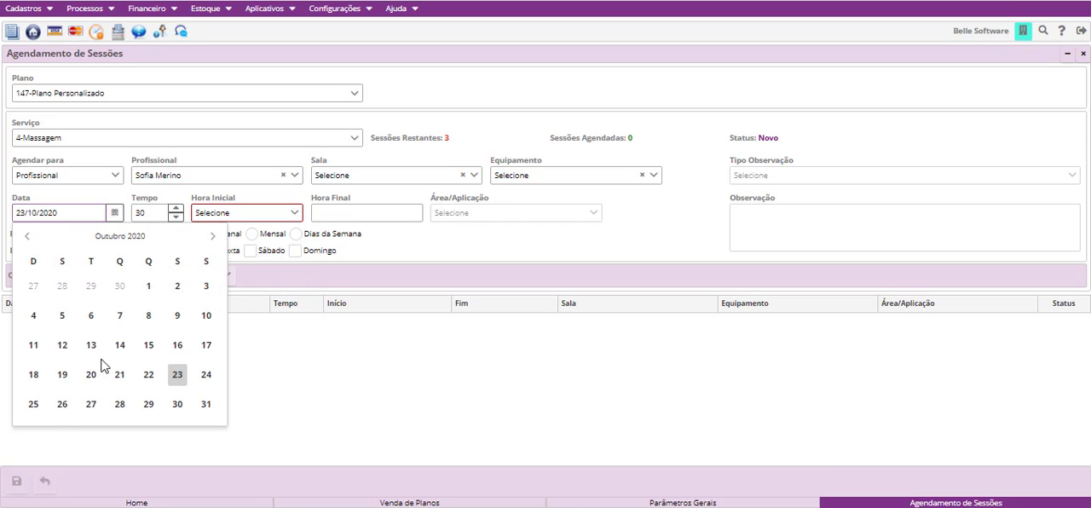
left_click(62, 406)
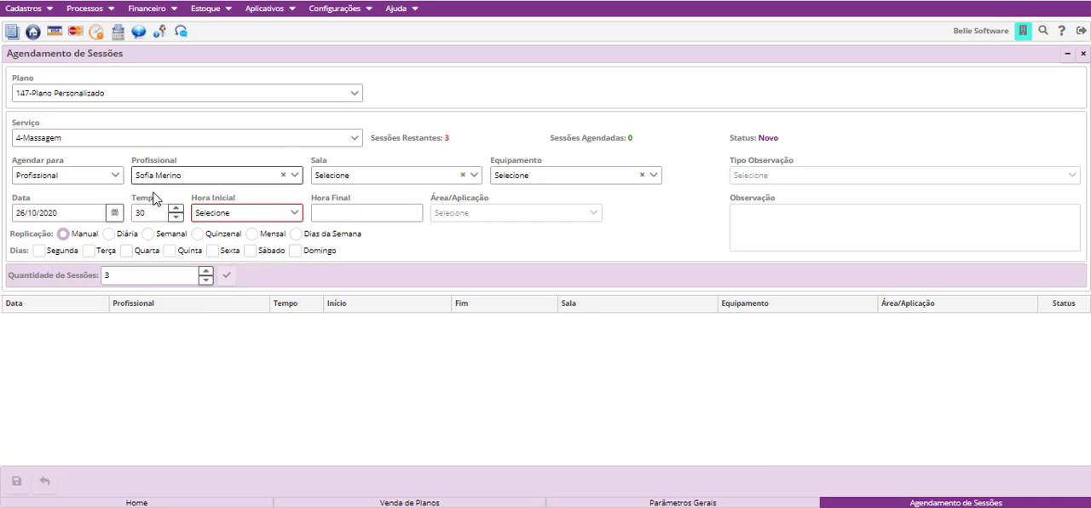
left_click(266, 217)
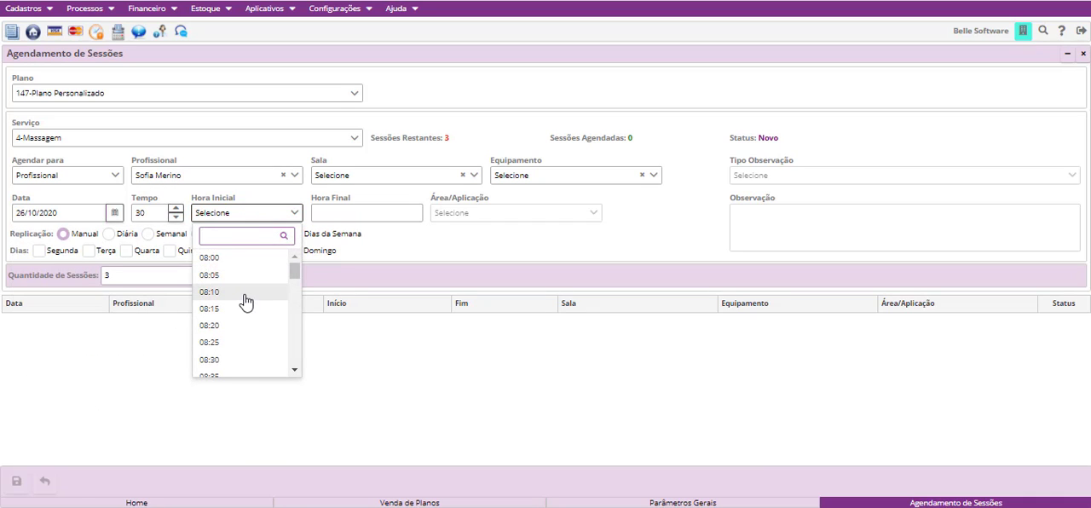
scroll(237, 349, "down", 3)
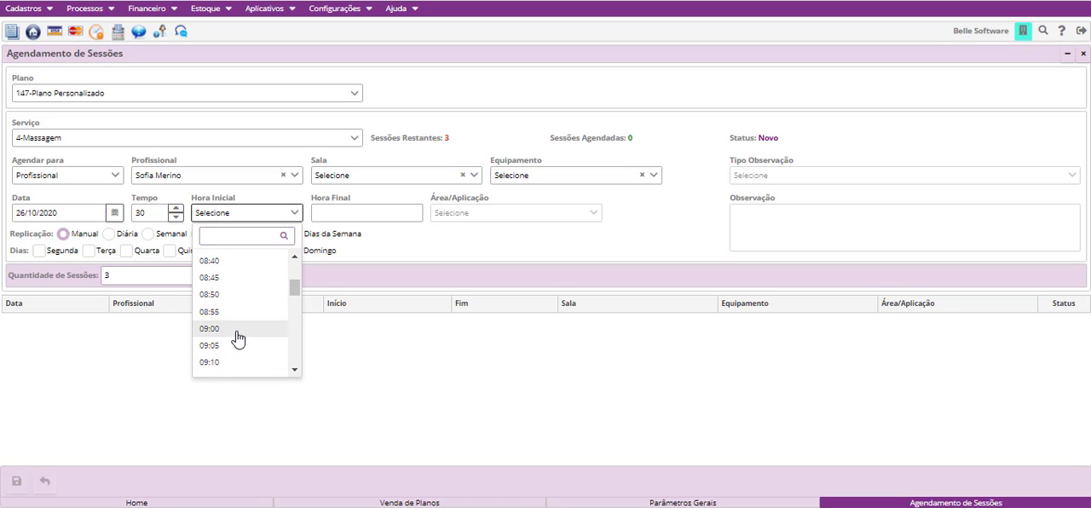
left_click(237, 341)
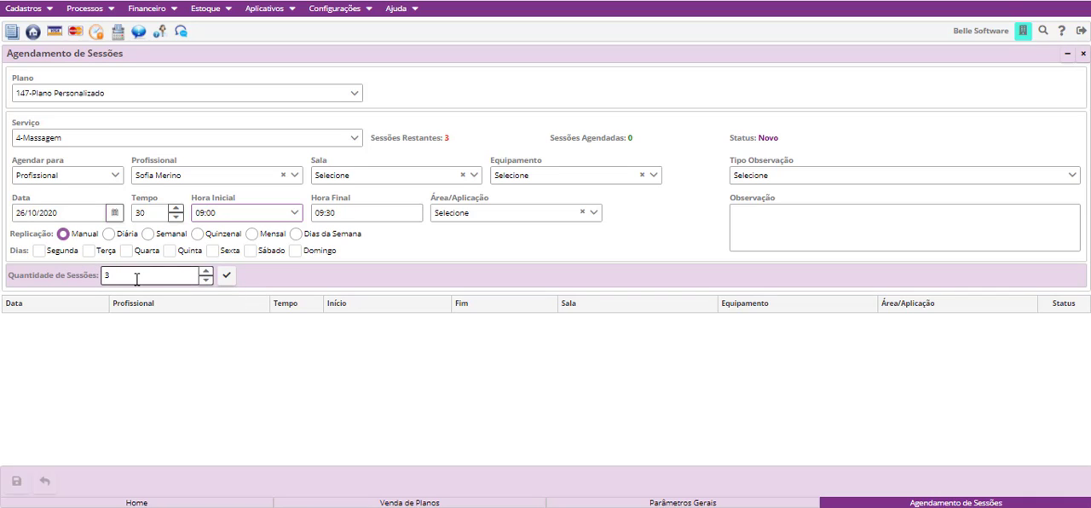
- Generate 3 sessions with Manual replication and try the blank date cells of the generated rows
left_click(108, 275)
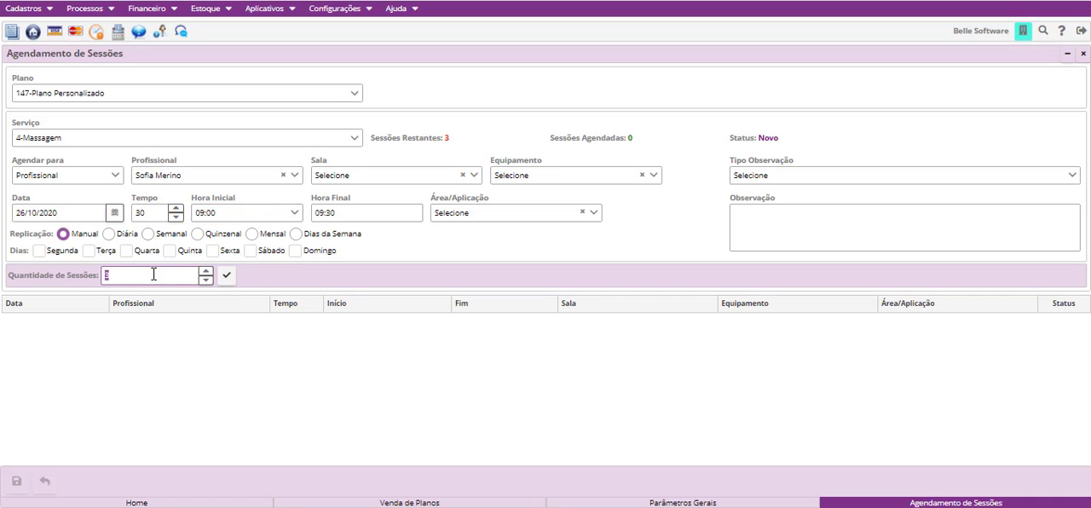
type("3")
left_click(228, 281)
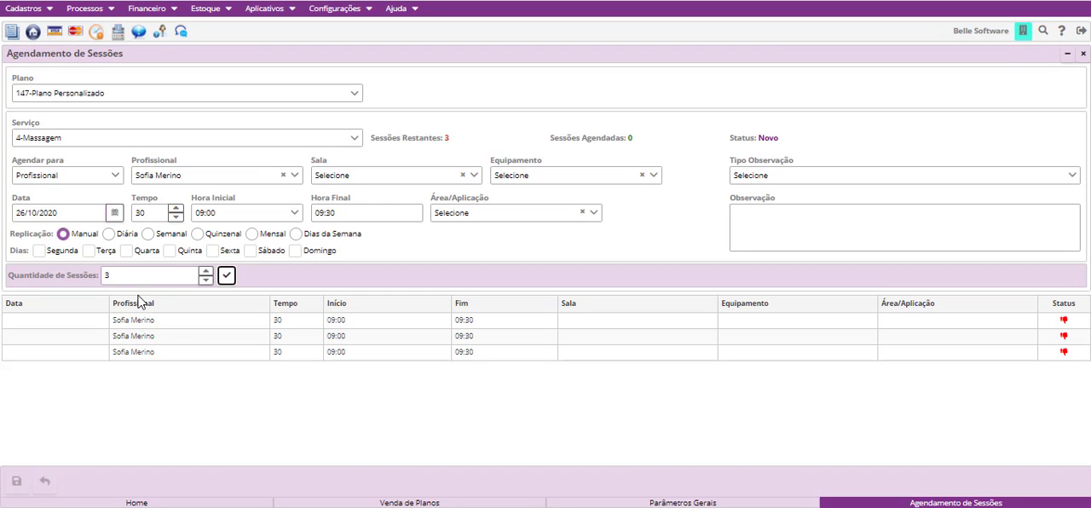
left_click(95, 321)
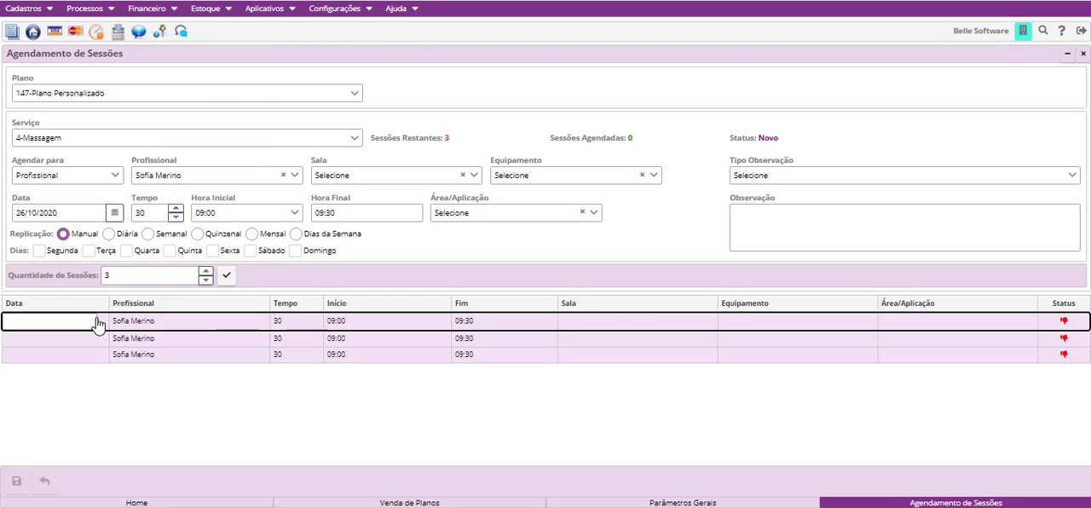
left_click(94, 341)
left_click(86, 354)
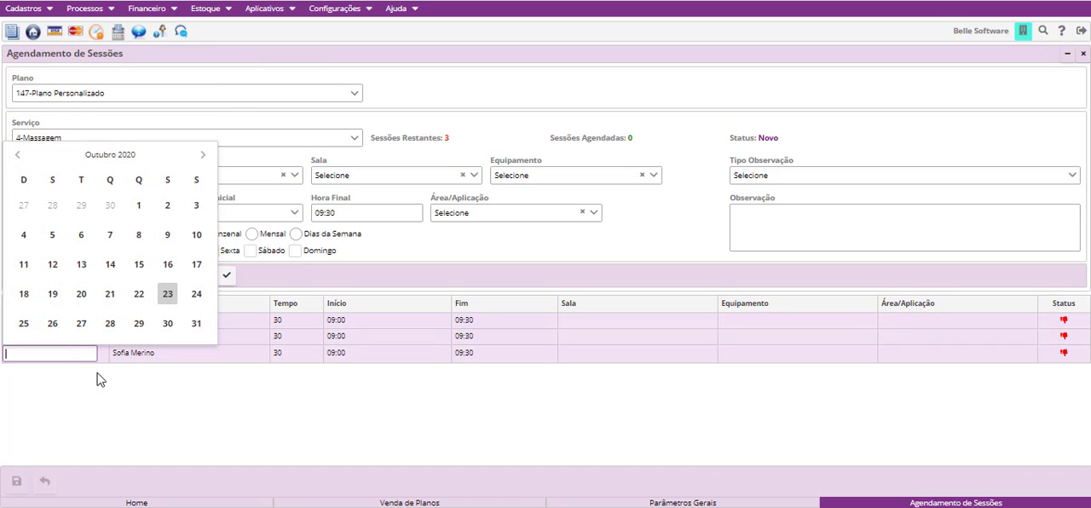
left_click(98, 379)
- Regenerate the 3 sessions with Diária replication and again with Semanal, checking the start date in the calendar
left_click(109, 234)
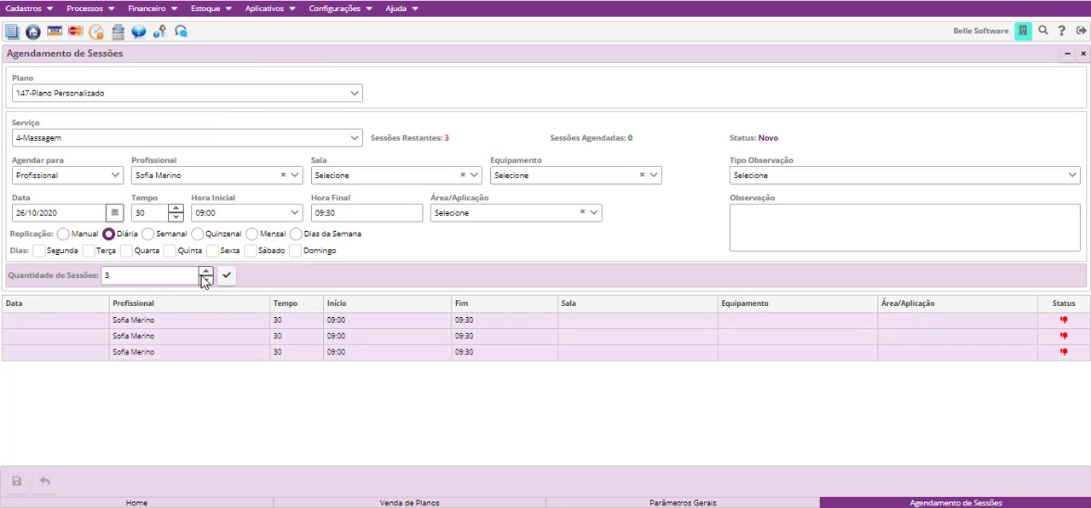
left_click(225, 276)
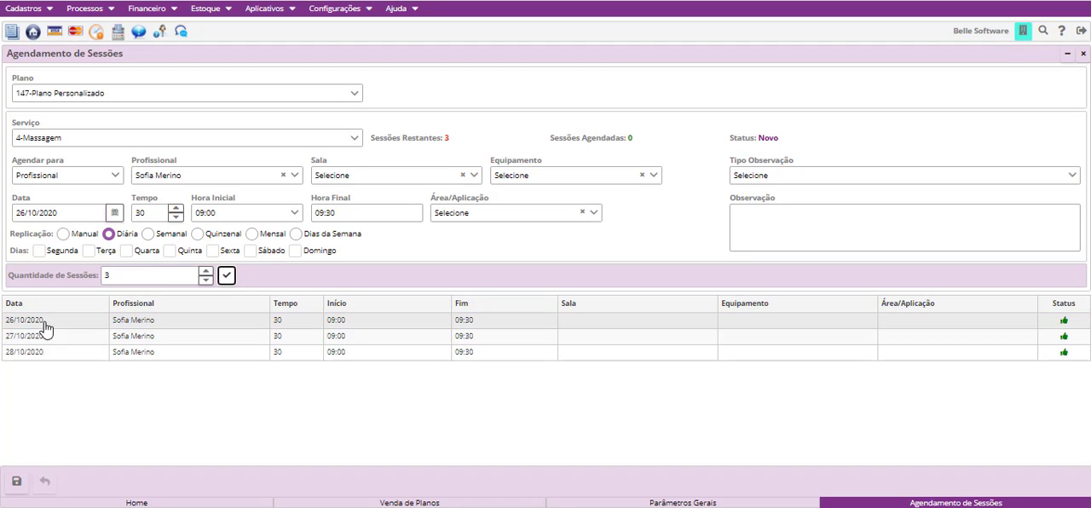
left_click(148, 235)
left_click(227, 276)
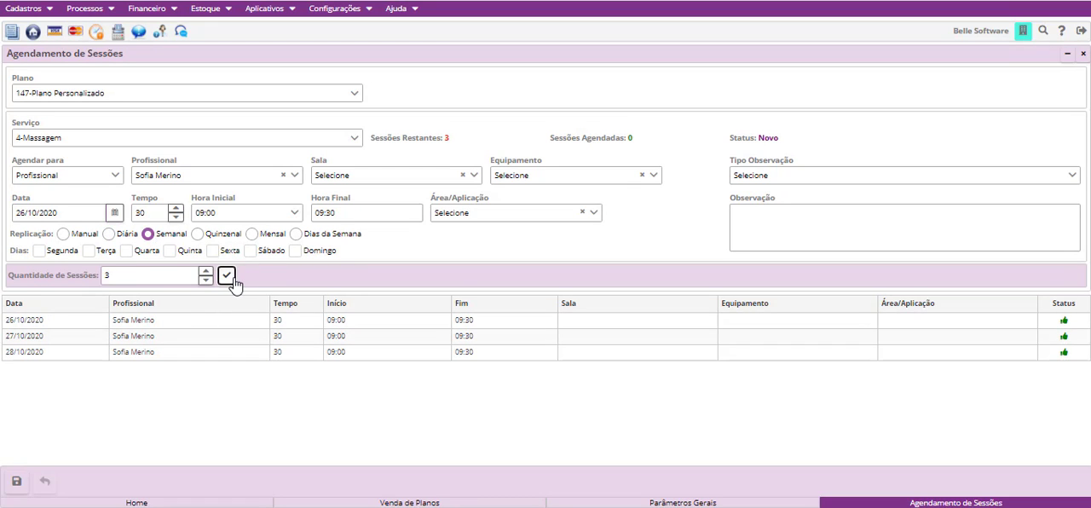
left_click(113, 215)
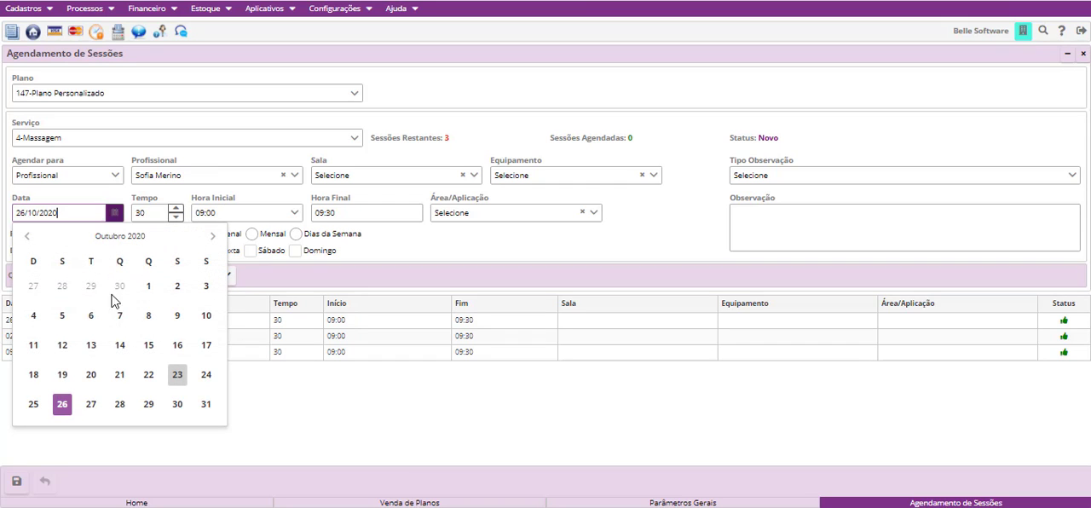
left_click(312, 410)
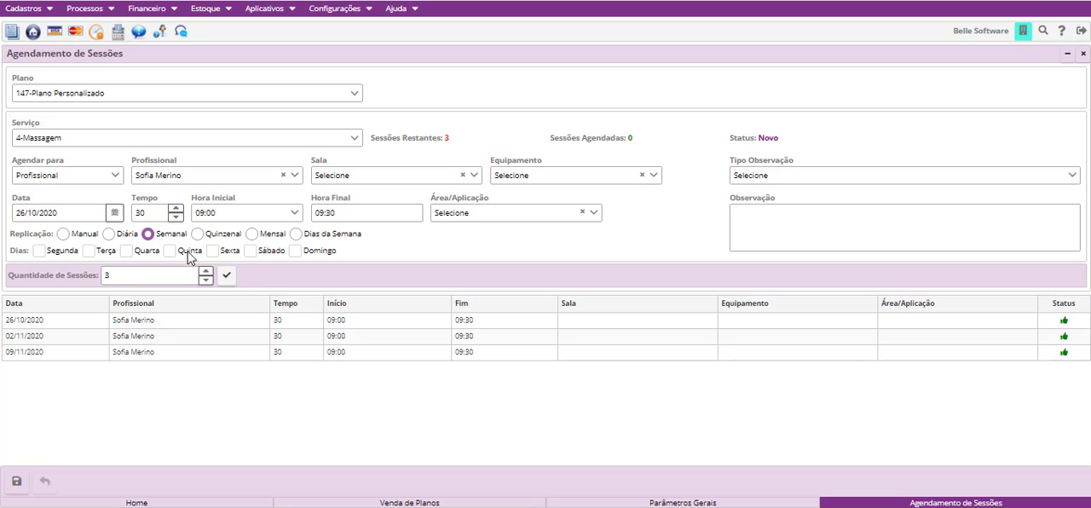
- Regenerate the 3 sessions with Quinzenal replication and again with Mensal
left_click(195, 235)
left_click(226, 274)
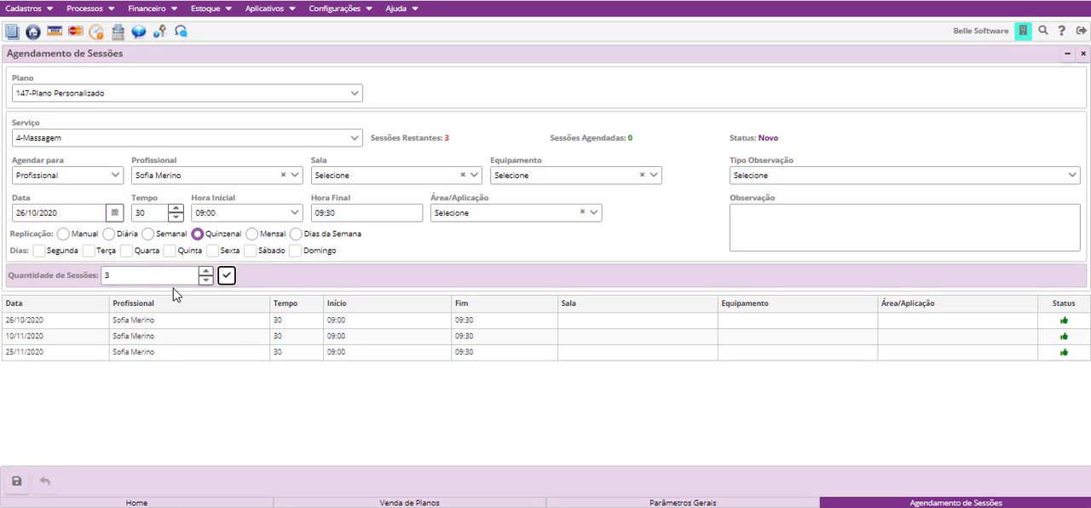
left_click(251, 234)
left_click(226, 275)
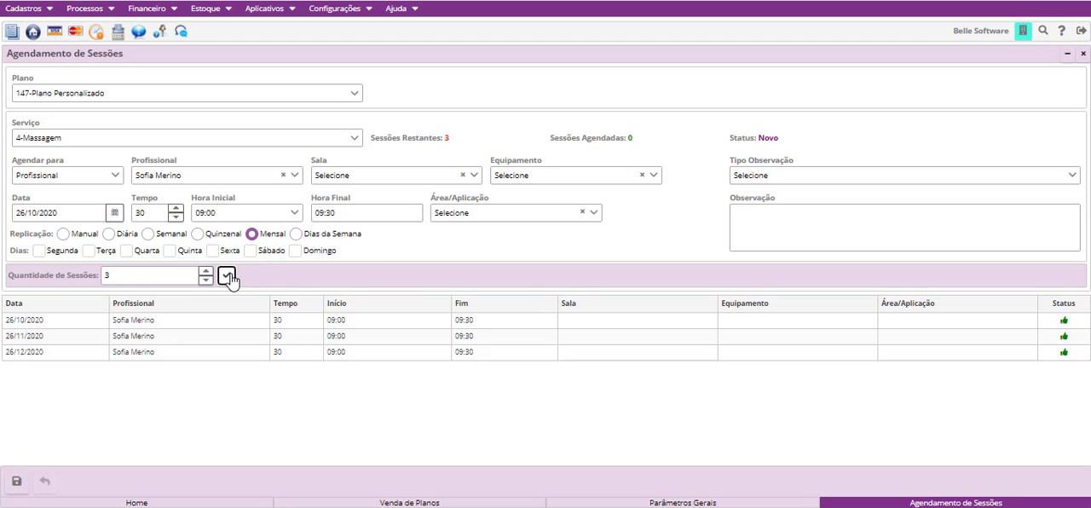
- Set the replication to Dias da Semana on Segunda, Quarta and Sexta
left_click(295, 235)
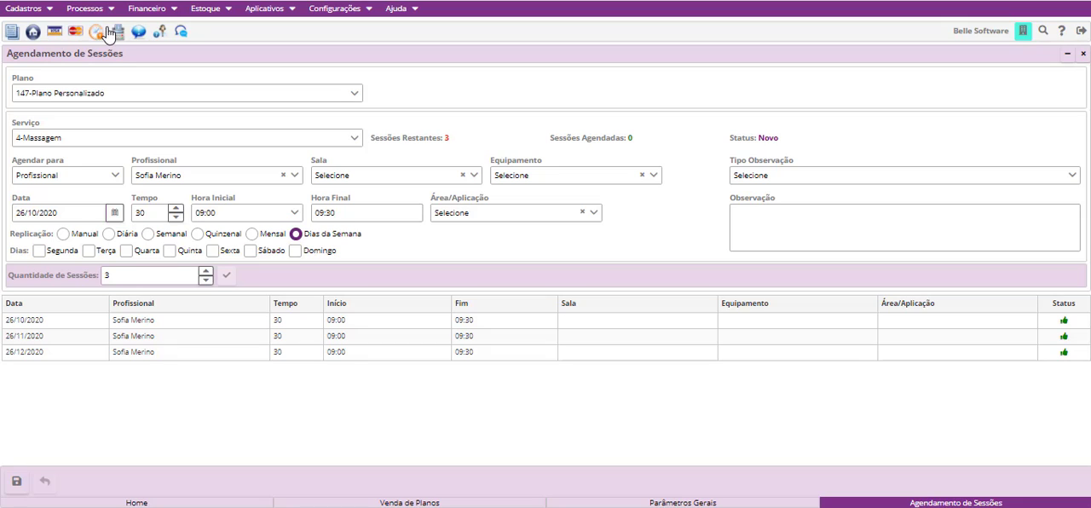
left_click(38, 251)
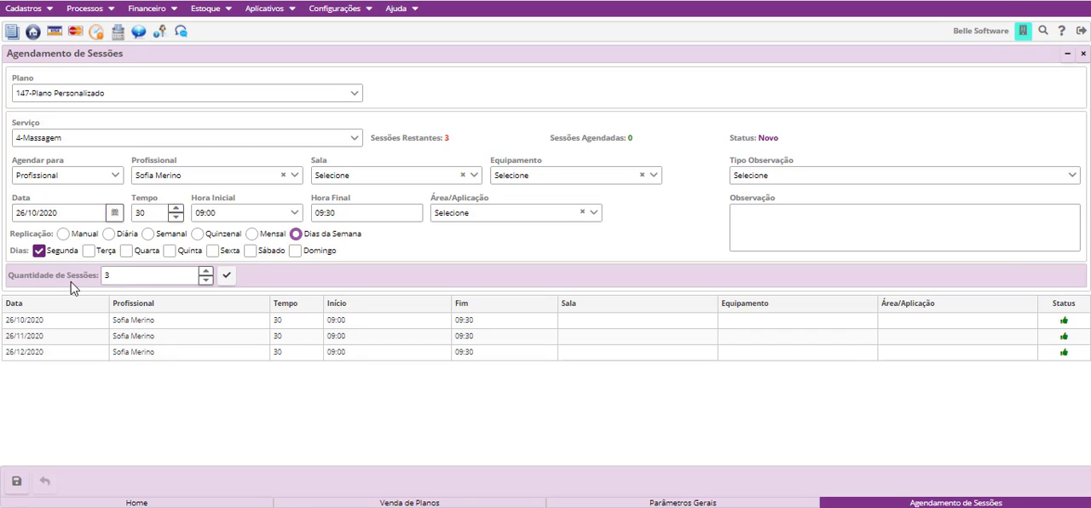
left_click(126, 251)
left_click(213, 251)
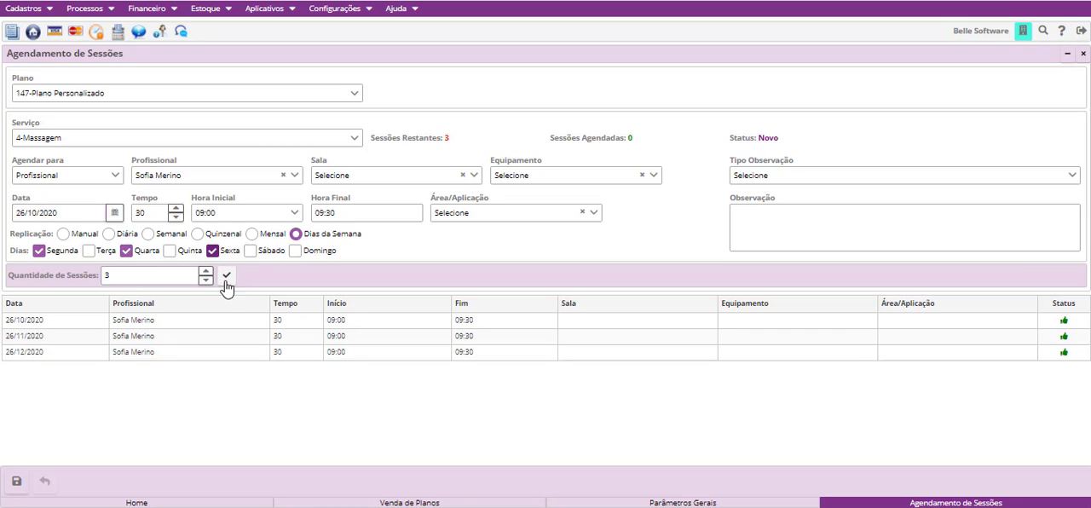
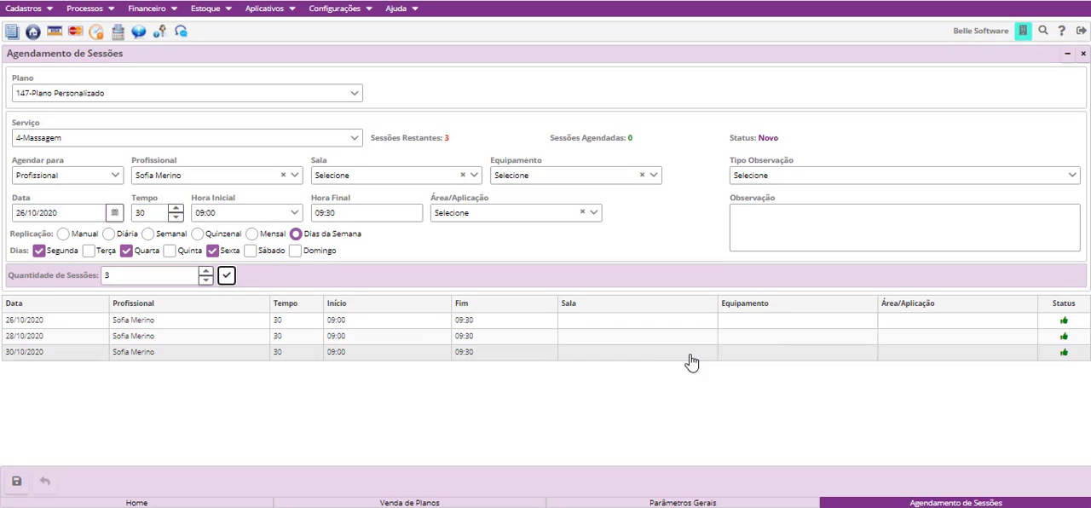
- Set the start time of the generated 26/10/2020 session to 10:00
left_click(493, 325)
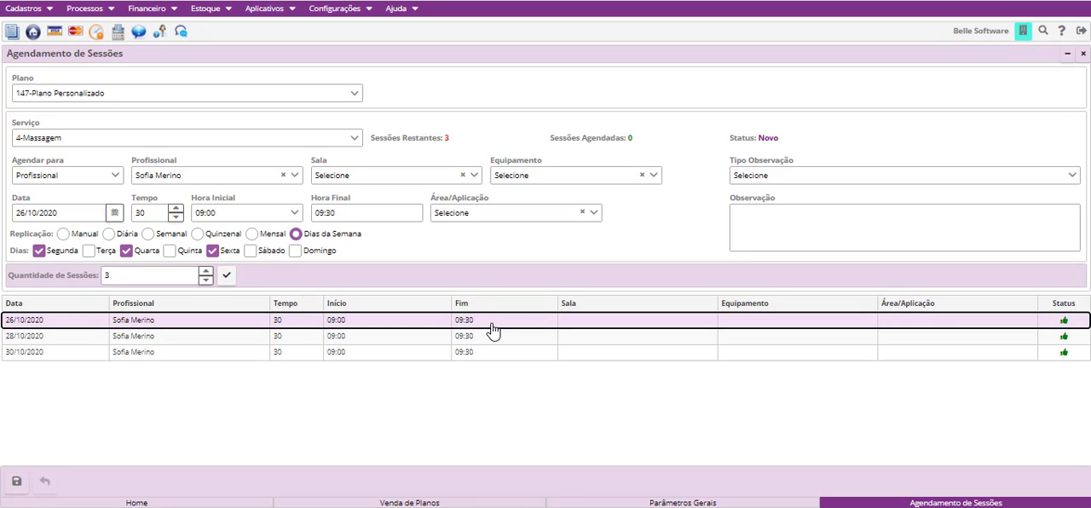
left_click(392, 325)
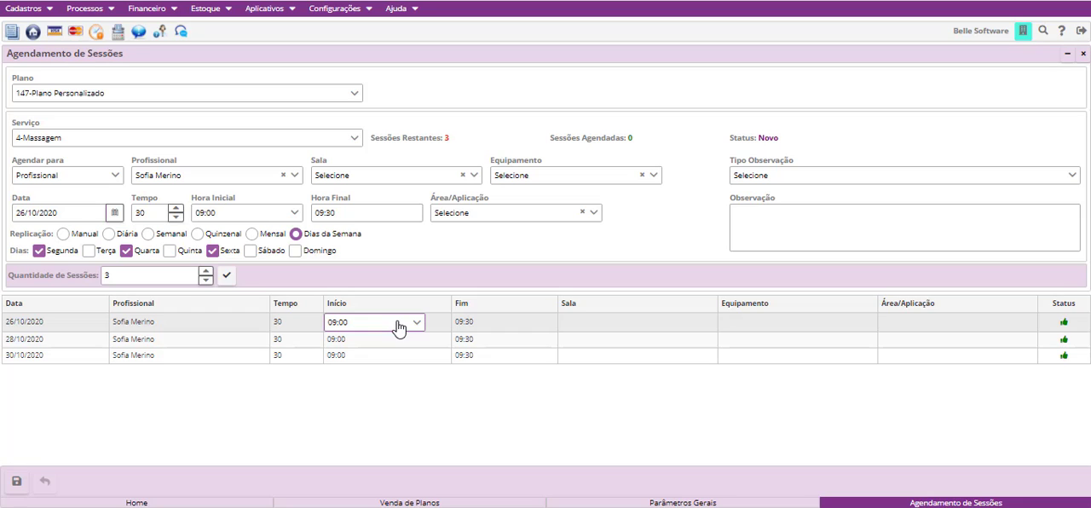
left_click(398, 327)
scroll(375, 400, "down", 5)
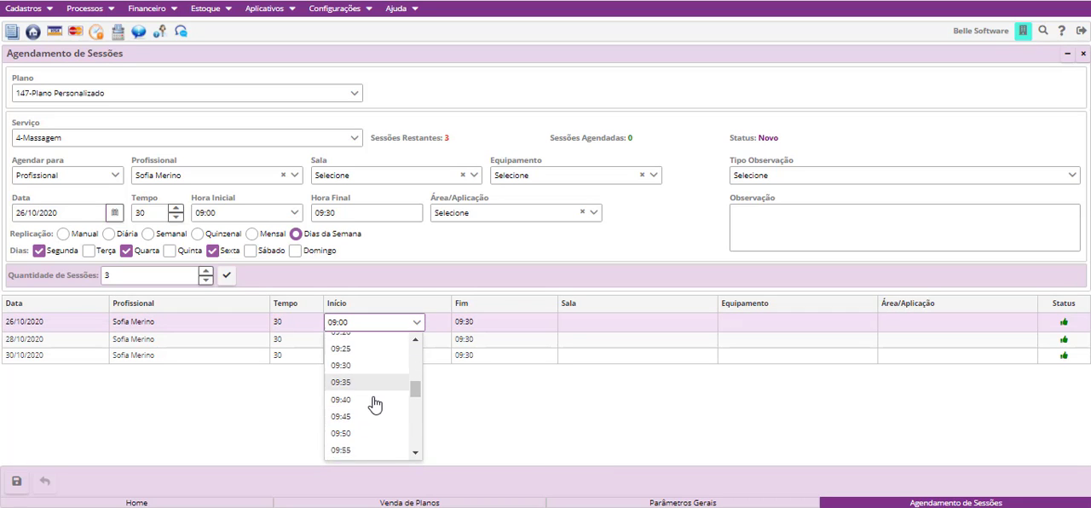
left_click(372, 397)
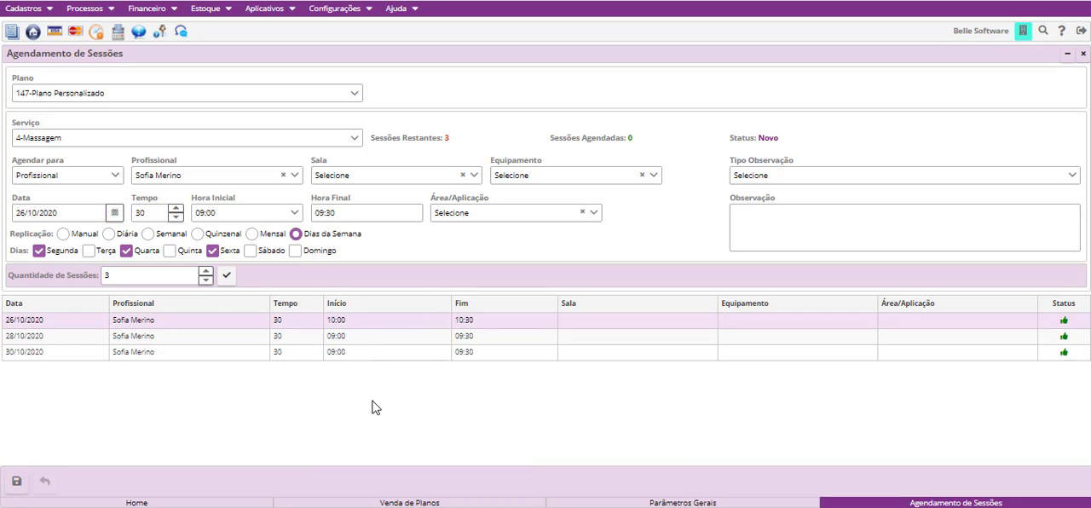
- Try the professional and date cells of the 26/10/2020 session and save the three scheduled Massagem sessions
left_click(218, 329)
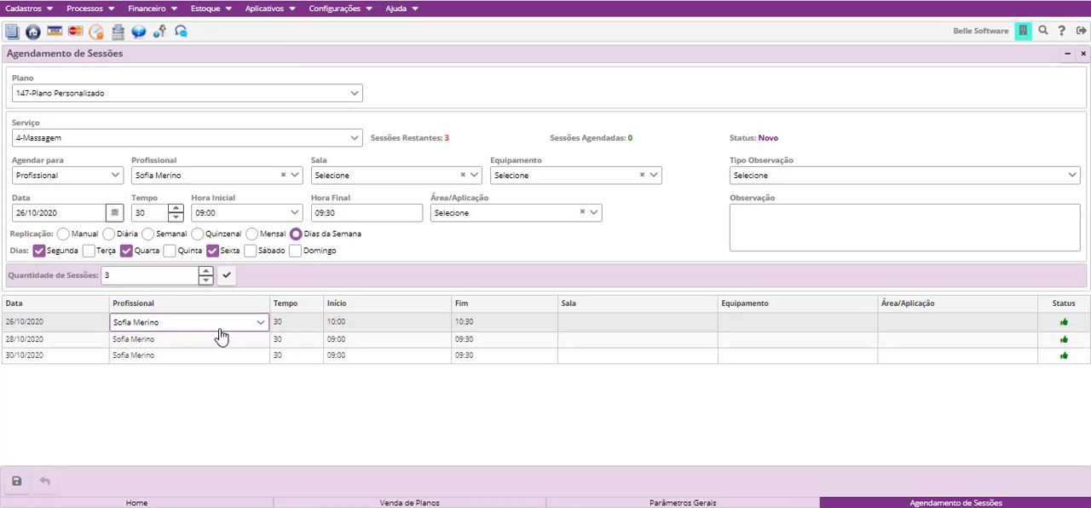
left_click(78, 324)
left_click(207, 421)
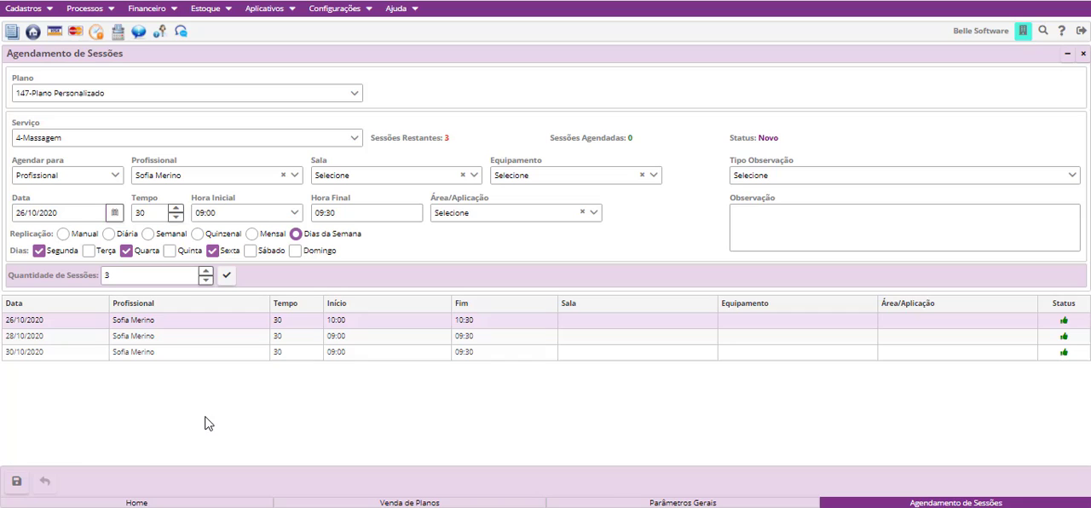
left_click(16, 481)
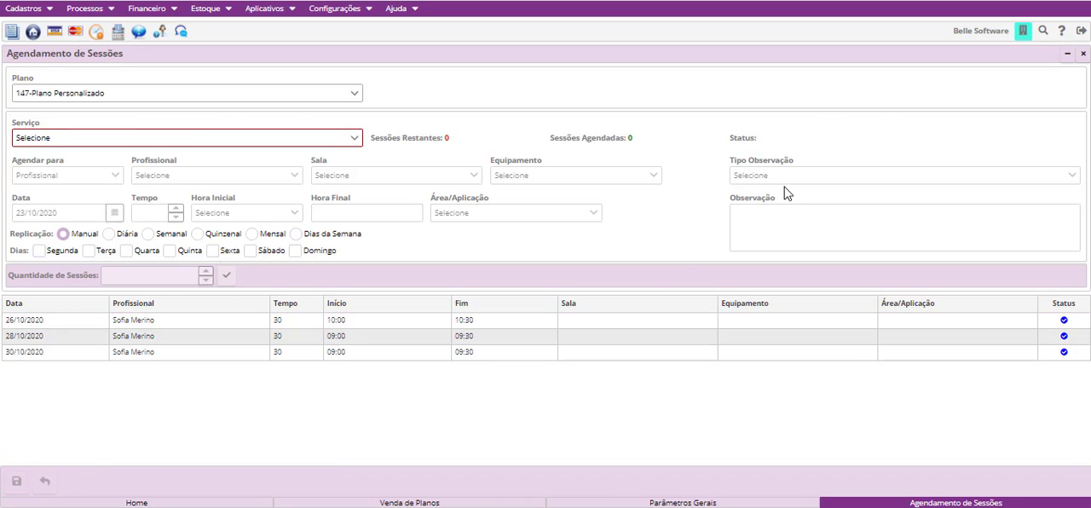
left_click(1082, 53)
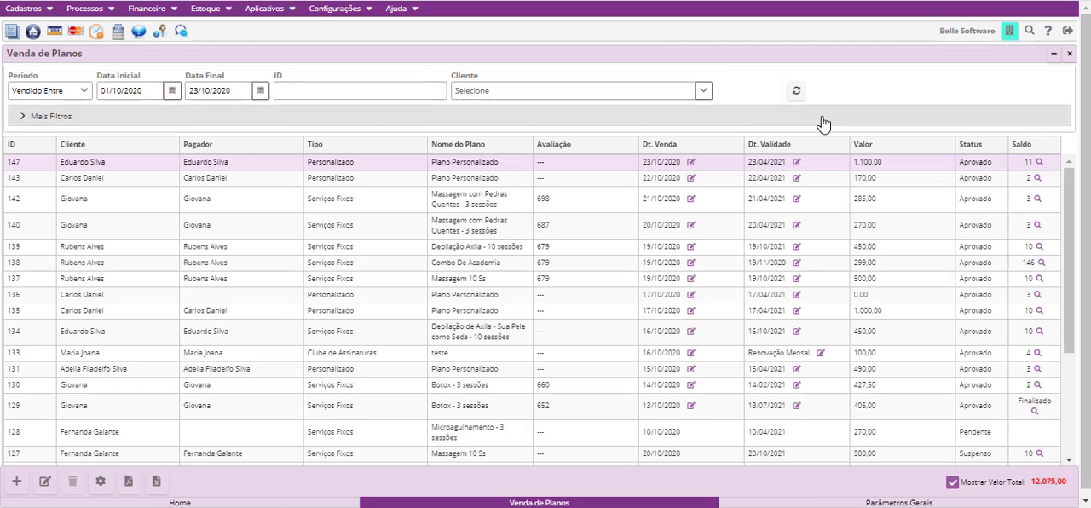
- Refresh the plan sales list and check the newest Plano Personalizado's balance with the details of its scheduled Massagem sessions
left_click(796, 92)
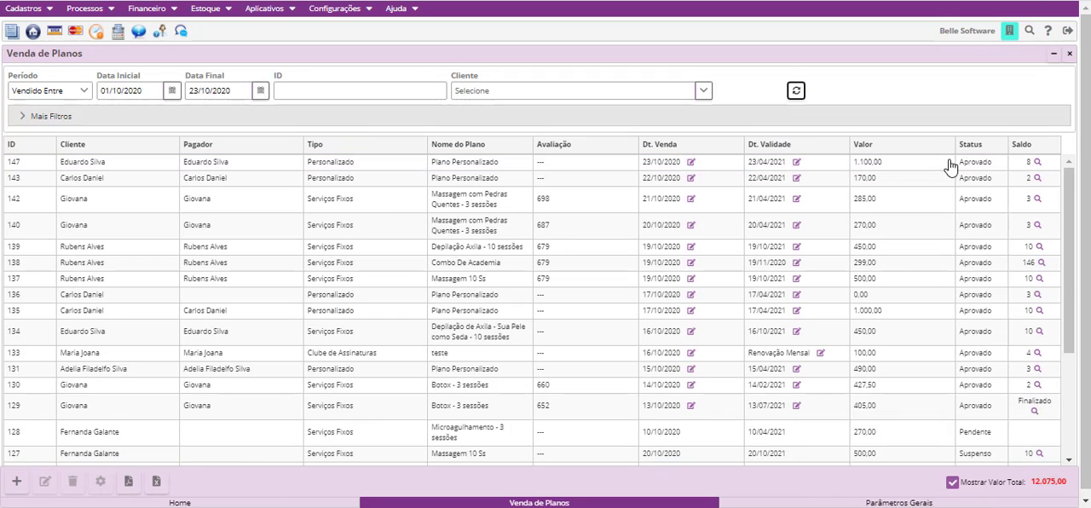
left_click(1039, 163)
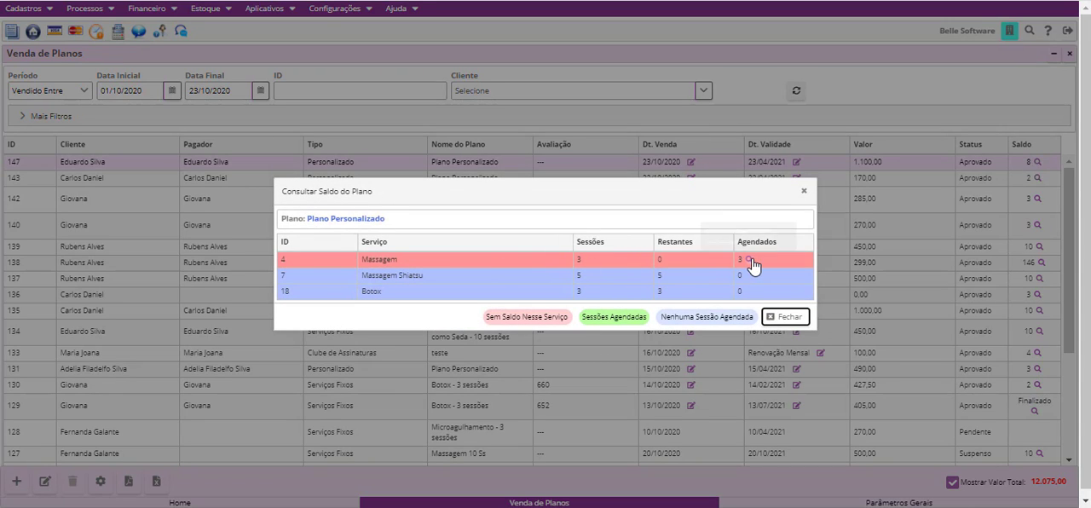
left_click(748, 260)
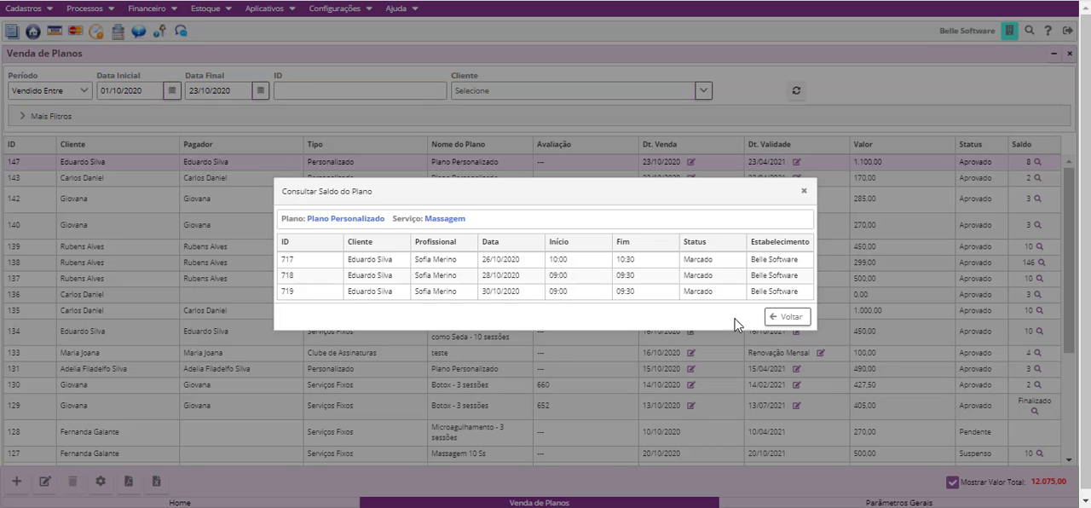
left_click(804, 193)
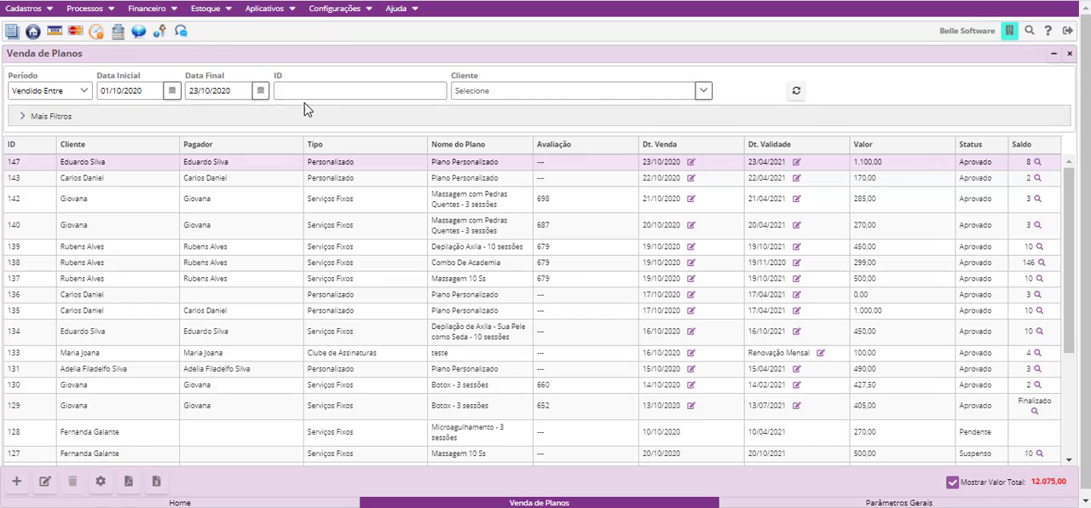
- Open the Agenda on 26/10/2020 and find the scheduled Massagem session
left_click(92, 8)
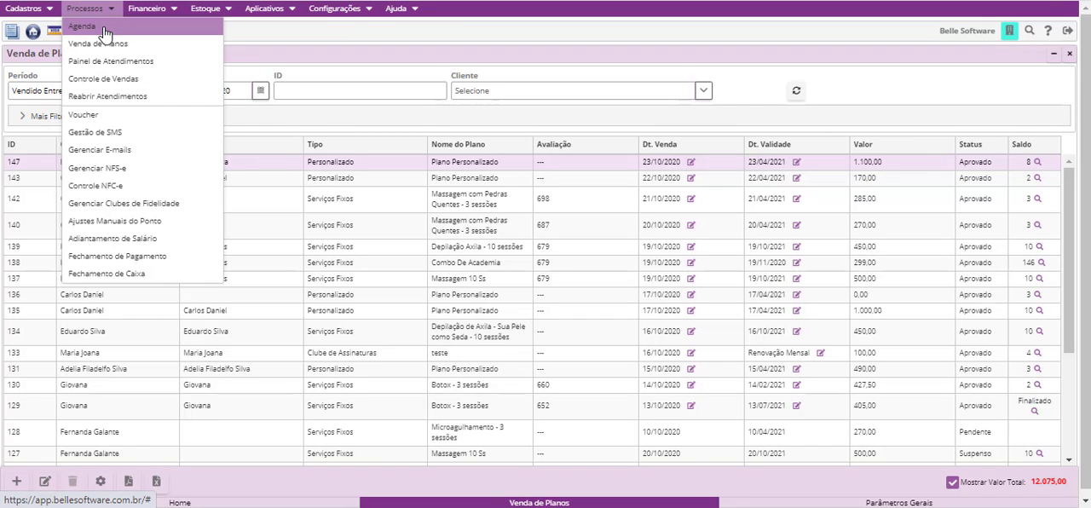
left_click(98, 23)
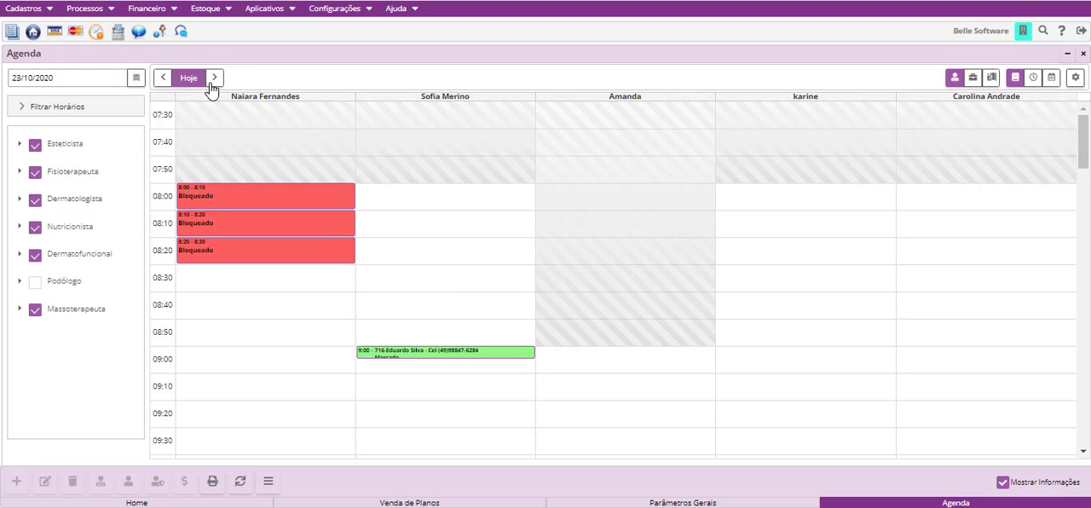
left_click(136, 78)
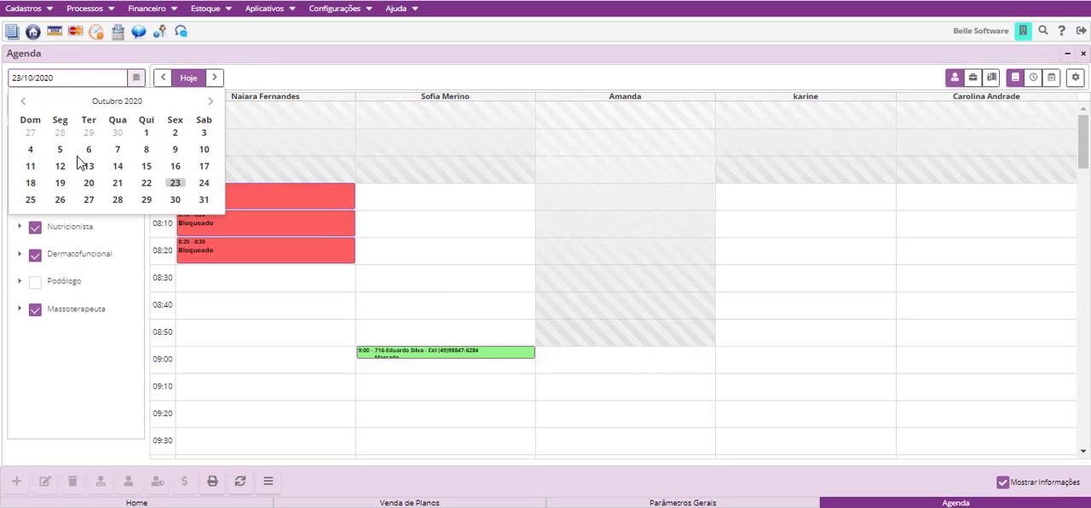
left_click(61, 199)
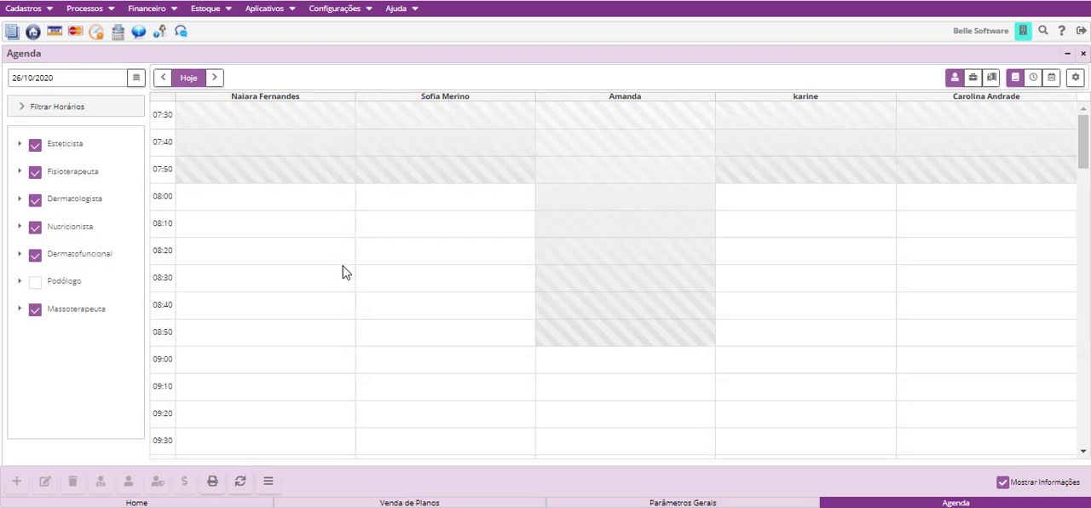
scroll(341, 273, "down", 3)
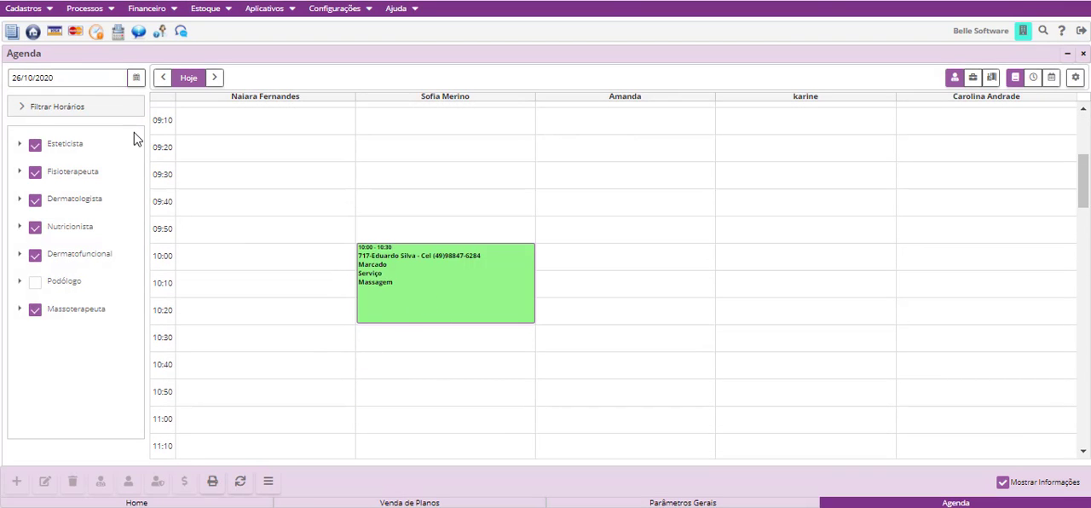
- Check the Agenda on 28/10/2020 and on 30/10/2020 for the remaining Massagem sessions
left_click(136, 77)
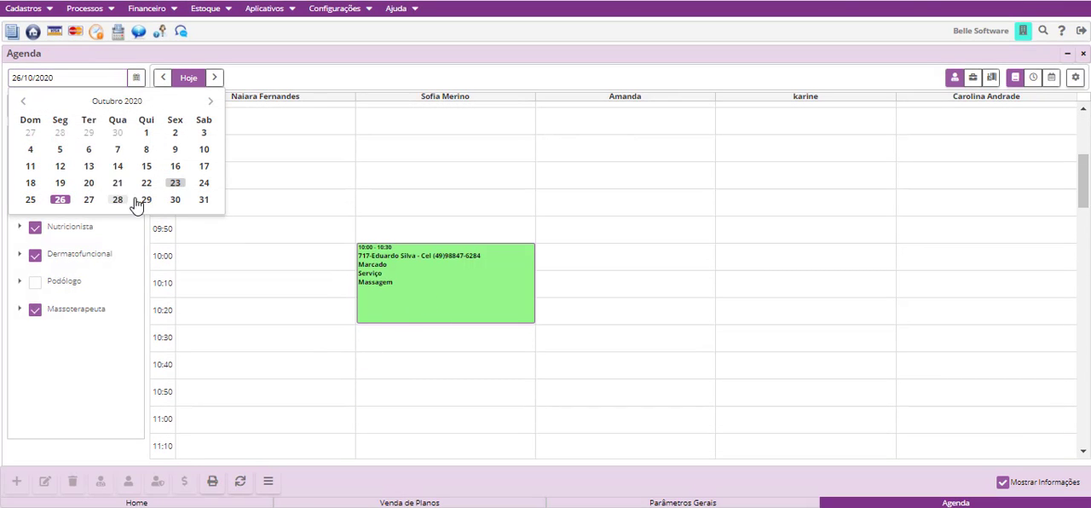
left_click(134, 201)
scroll(465, 220, "down", 5)
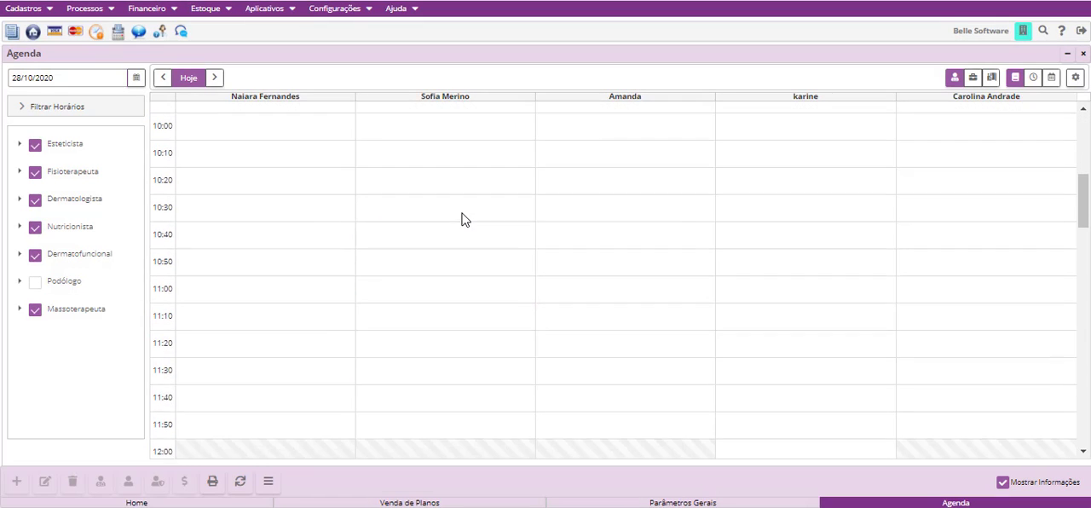
scroll(465, 220, "up", 3)
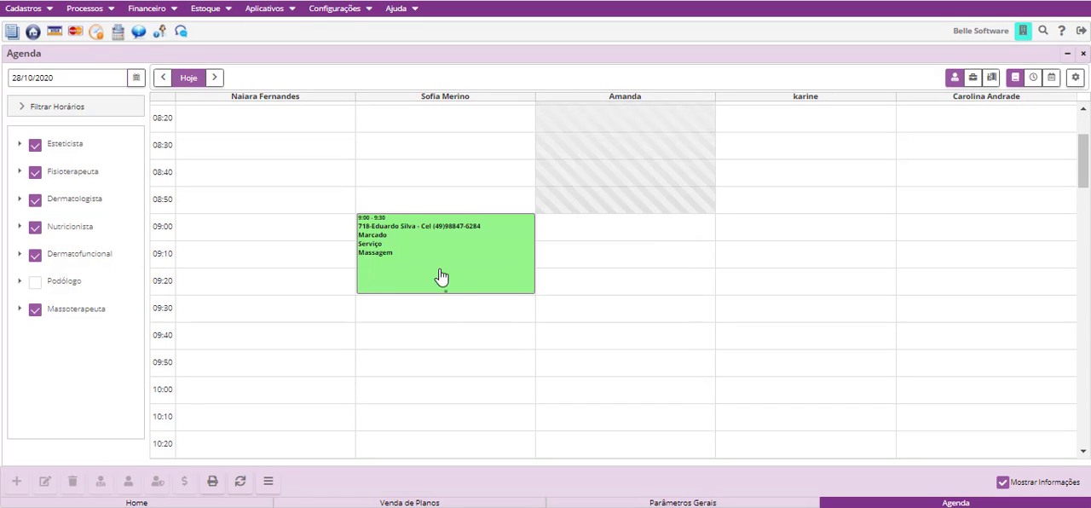
left_click(136, 77)
left_click(175, 201)
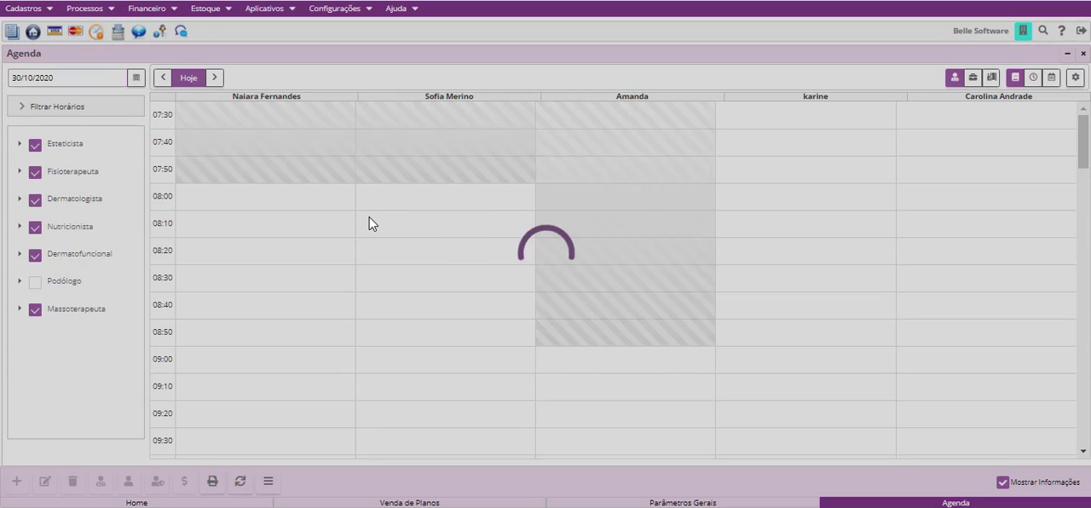
scroll(423, 414, "down", 2)
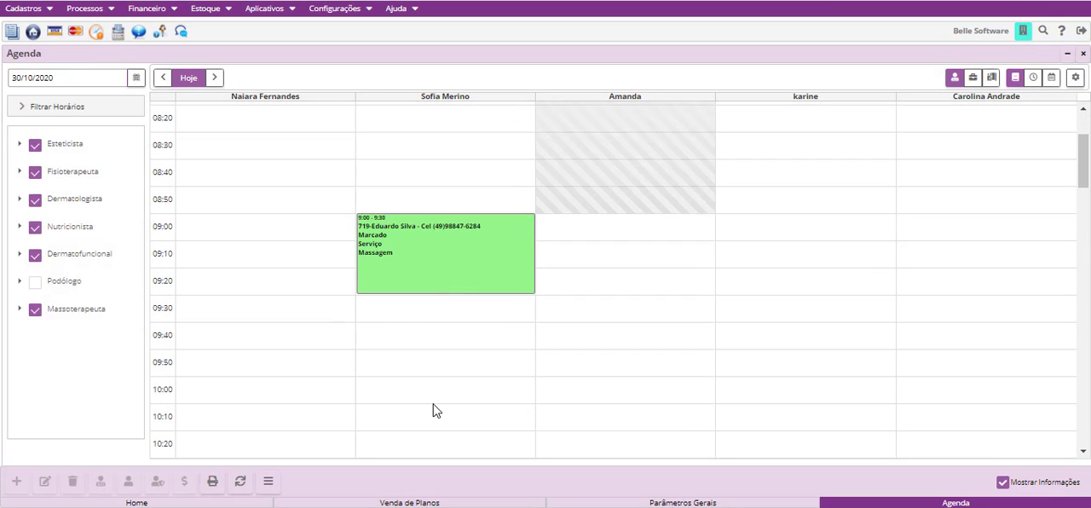
scroll(419, 404, "down", 2)
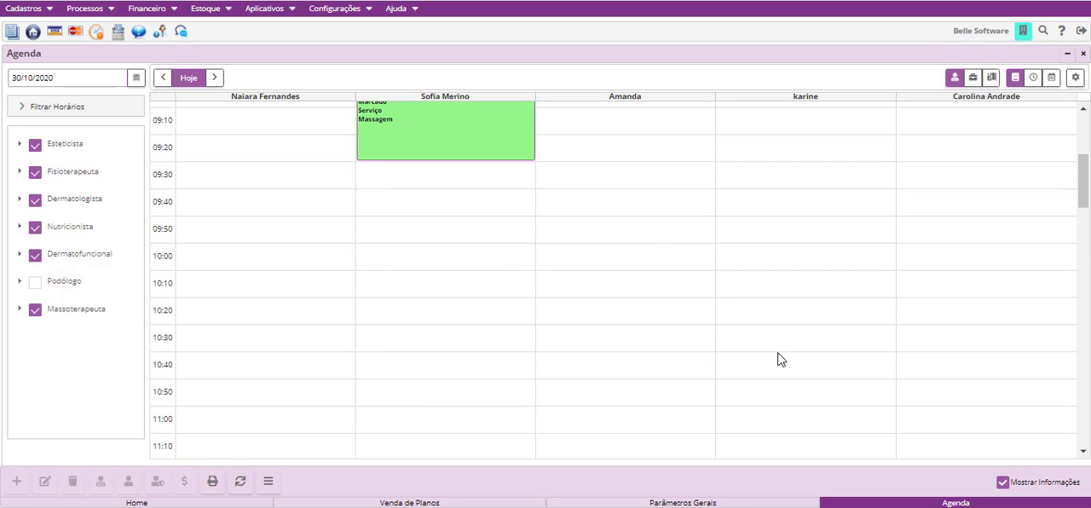
- Start a new appointment on 30/10/2020 at 10:10 in the fourth professional's column and select the plan's client
left_click(792, 292)
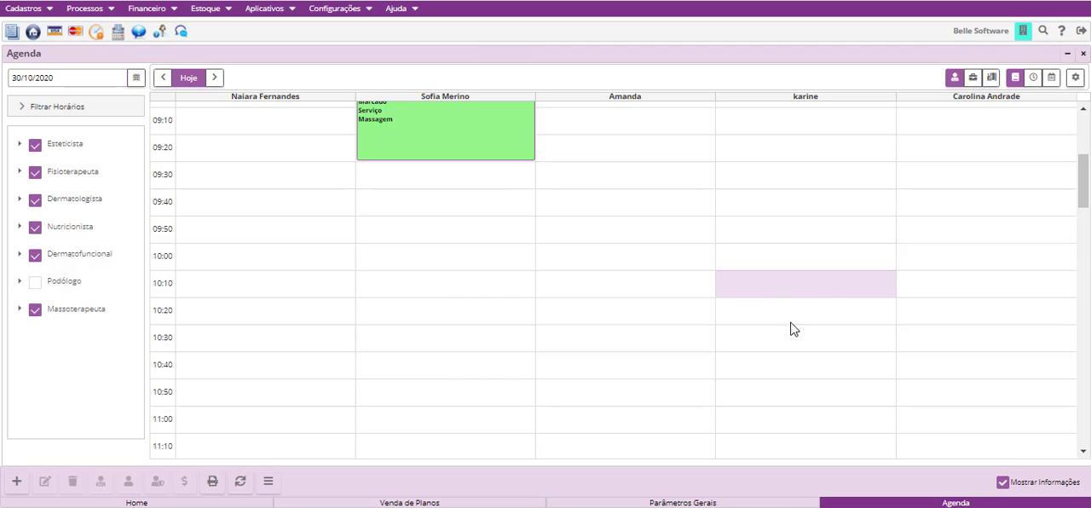
left_click(16, 481)
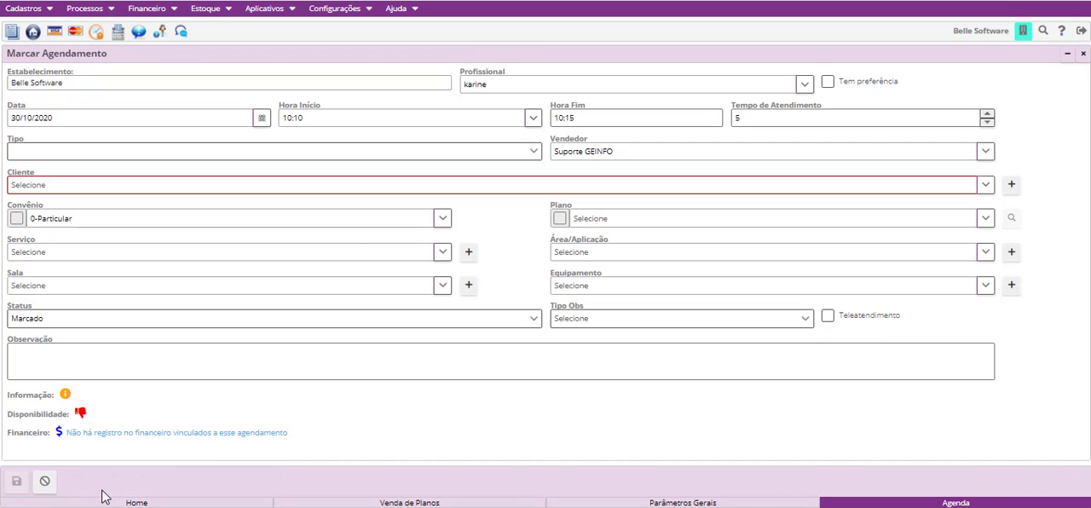
left_click(499, 184)
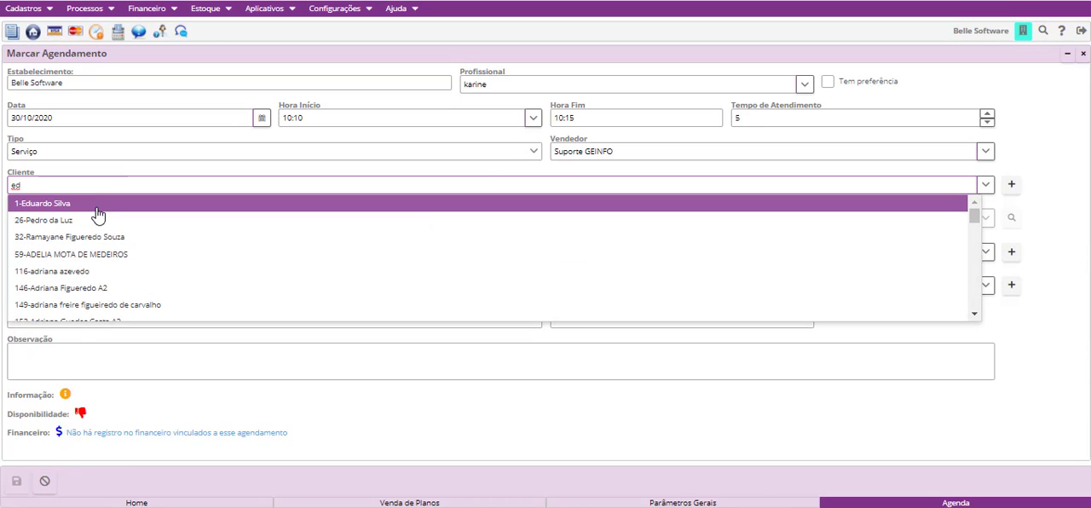
left_click(93, 213)
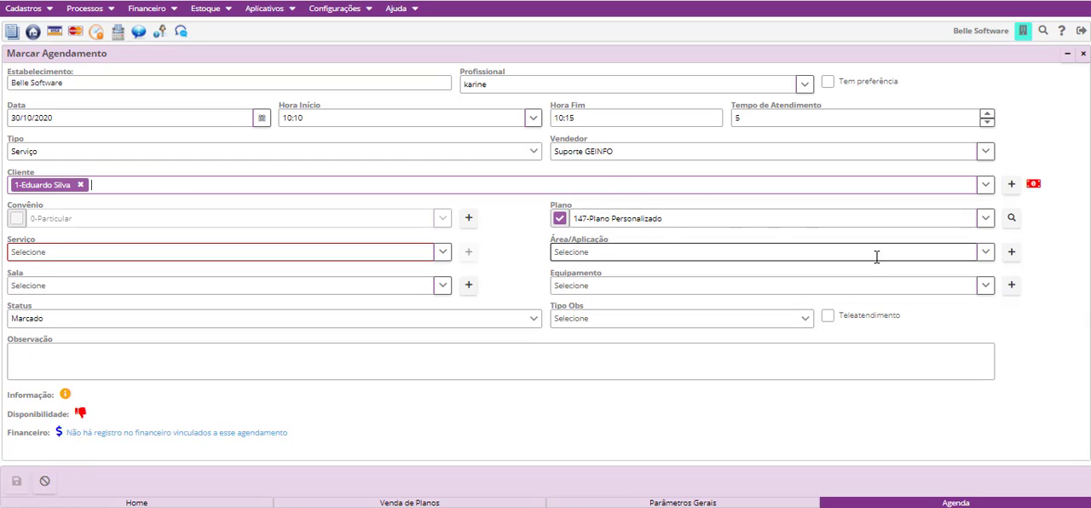
- Link the appointment to the client's newest Plano Personalizado, choose the 7-Massagem Shiatsu service and save it
left_click(986, 225)
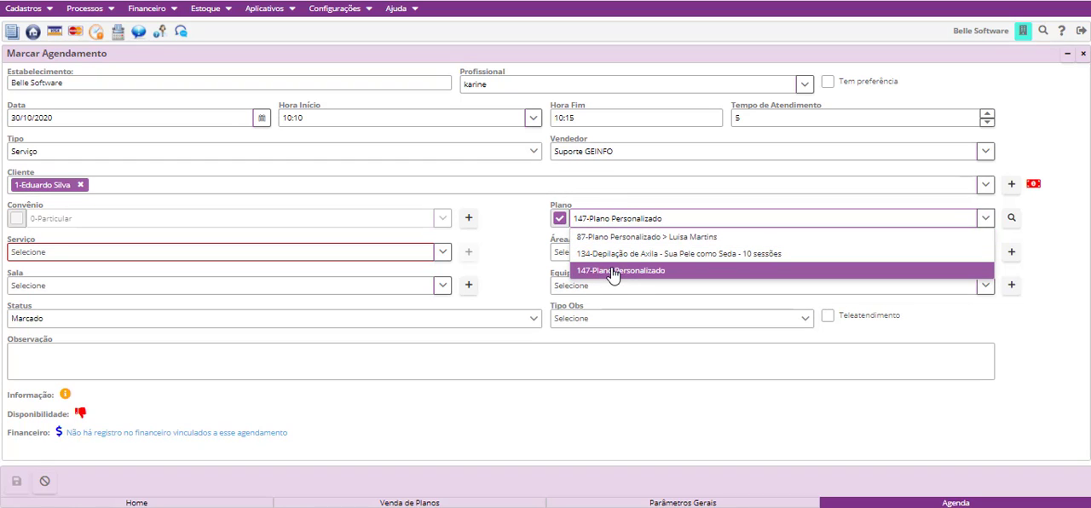
left_click(612, 273)
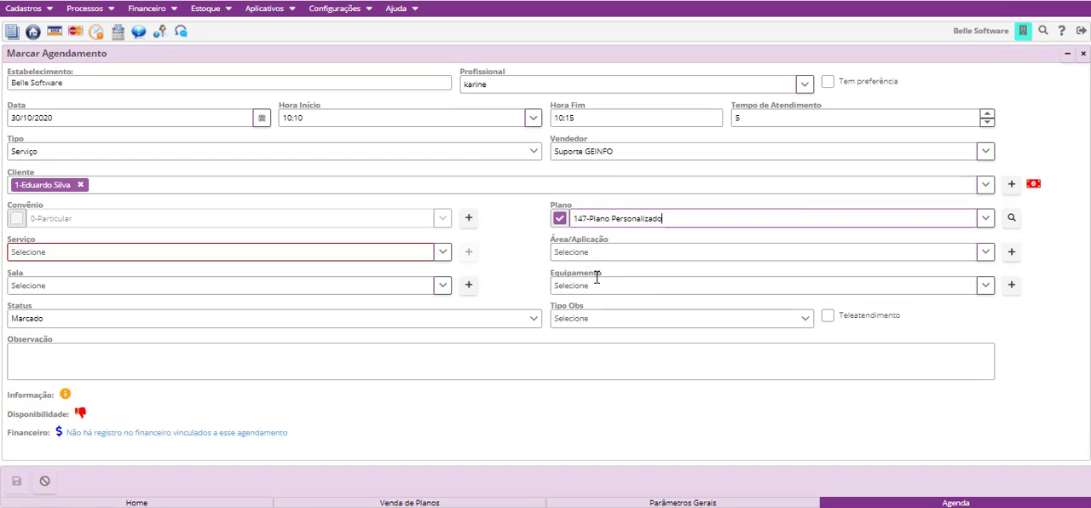
left_click(444, 253)
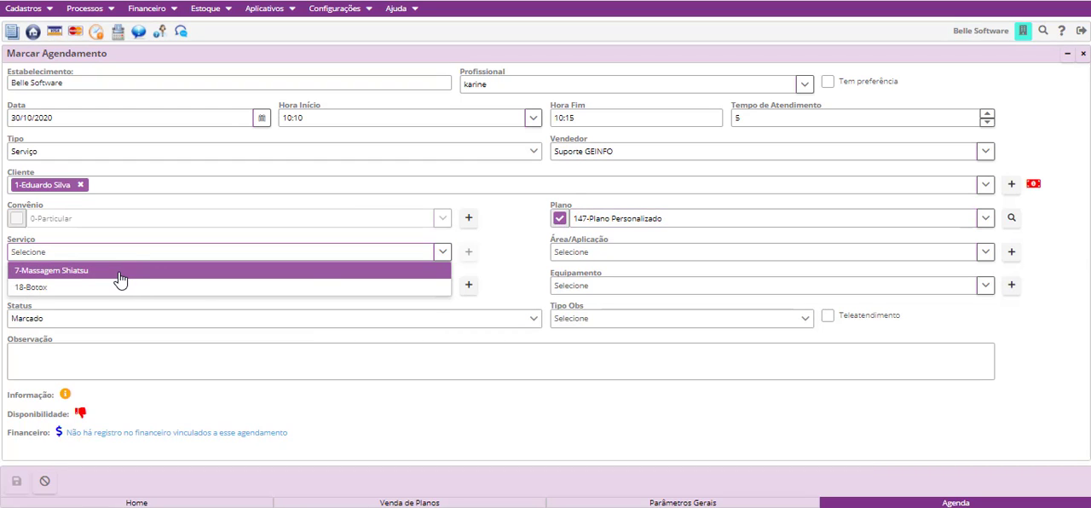
left_click(120, 273)
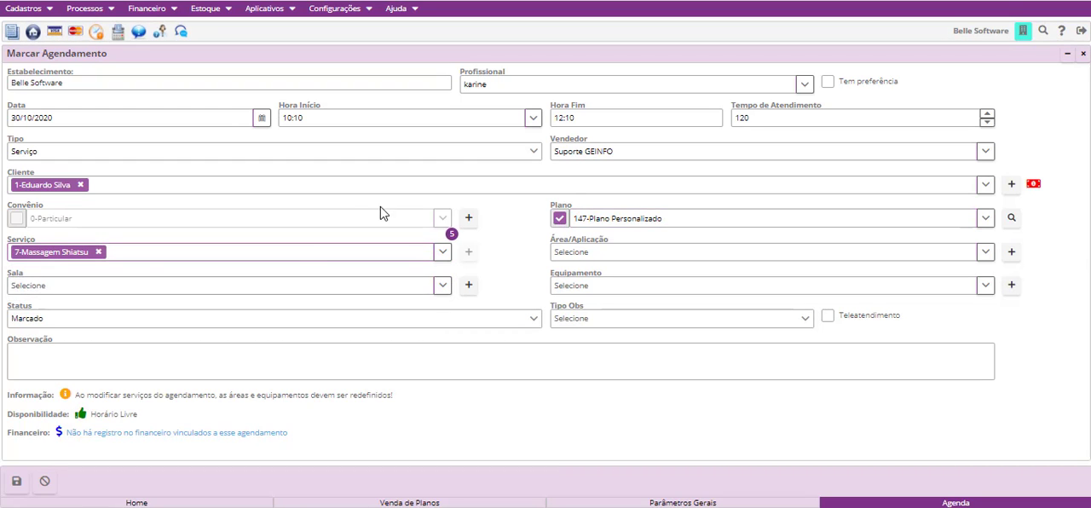
left_click(16, 481)
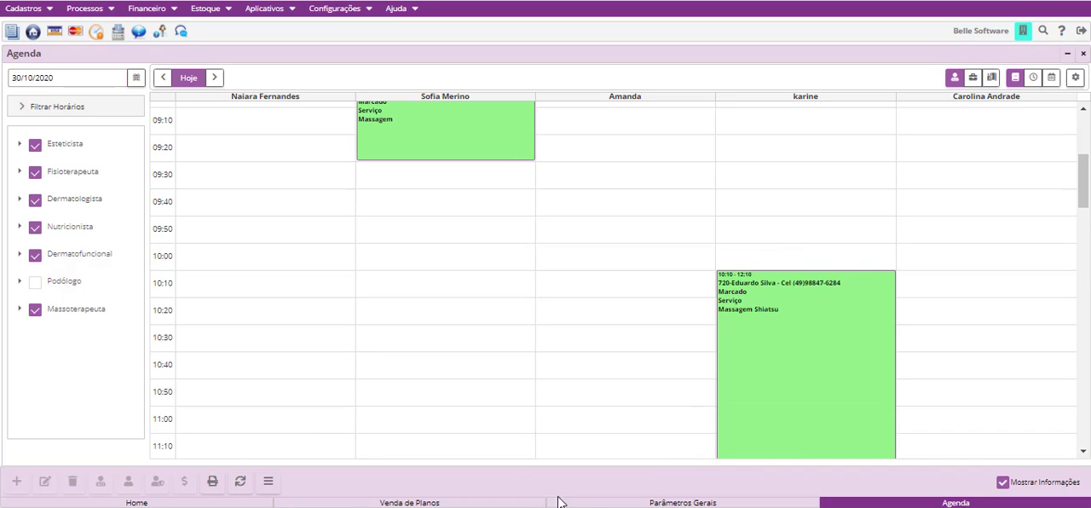
- Return to Venda de Planos, refresh the list and check the newest Plano Personalizado's session balance
left_click(519, 502)
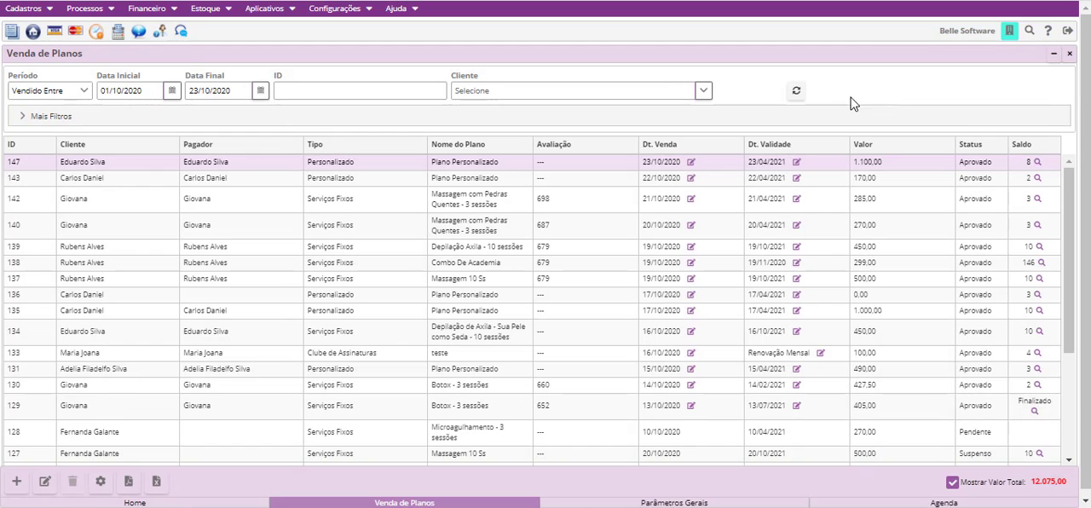
left_click(797, 91)
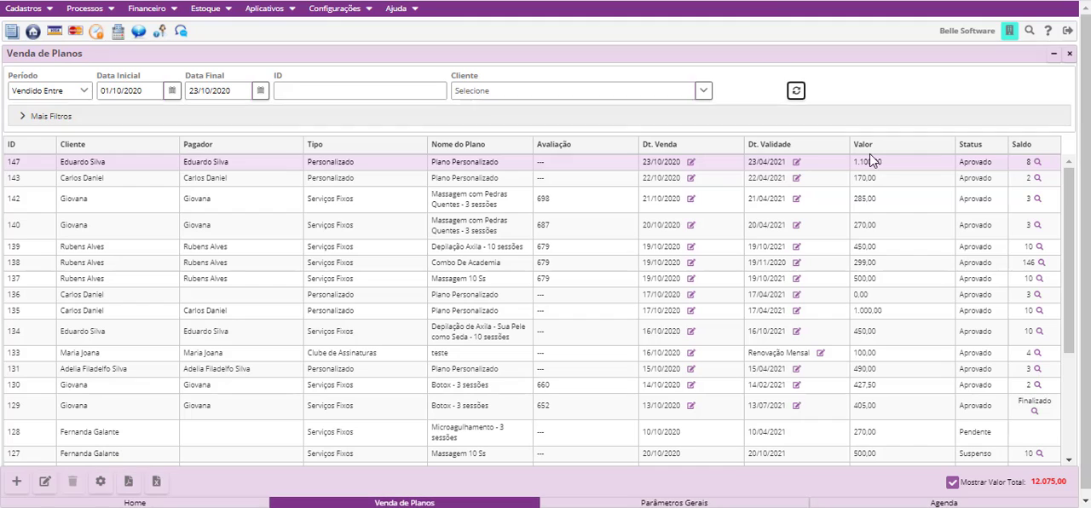
left_click(1037, 162)
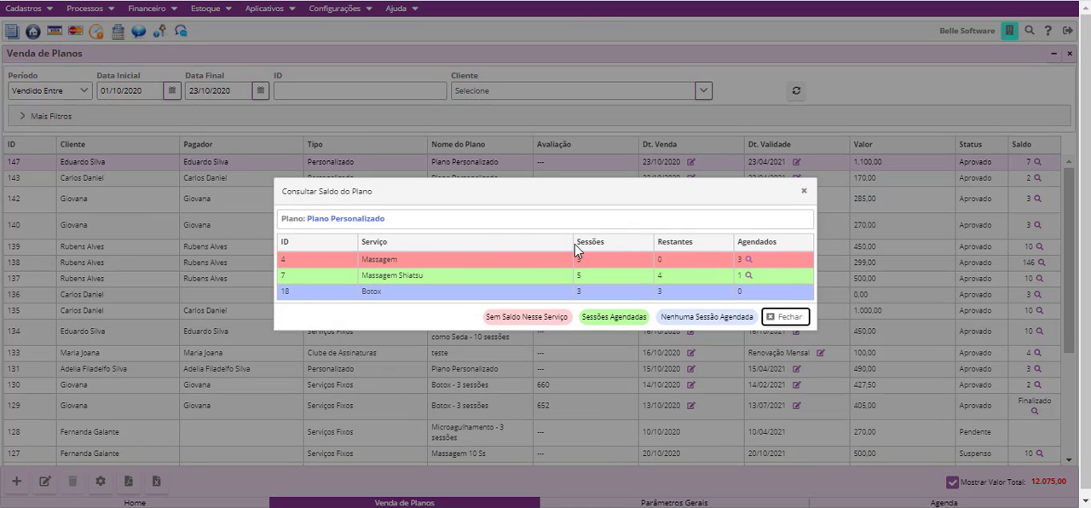
- Close the plan balance and open the 10:10 Massagem Shiatsu appointment on 30/10/2020 in the Agenda for editing
left_click(804, 191)
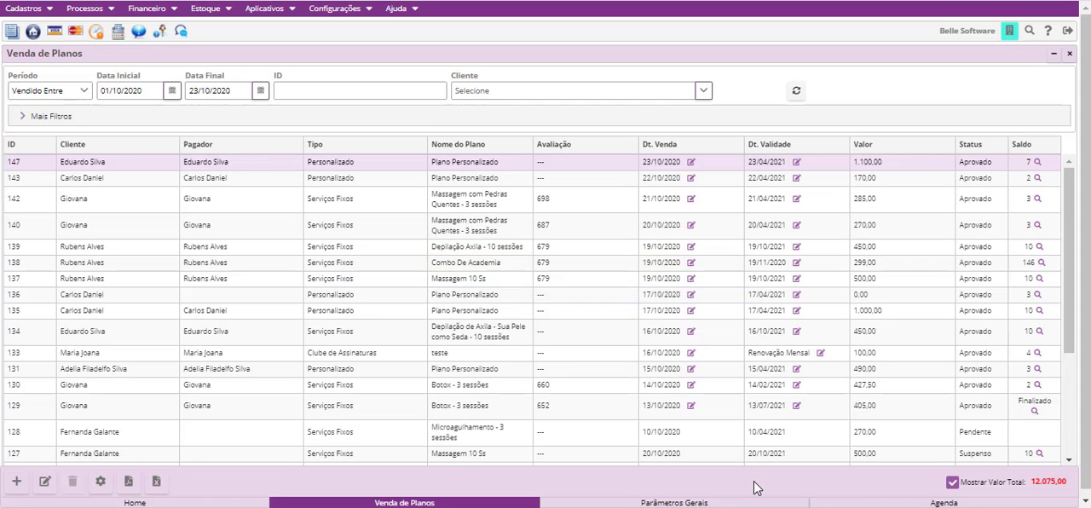
left_click(836, 500)
scroll(683, 324, "up", 3)
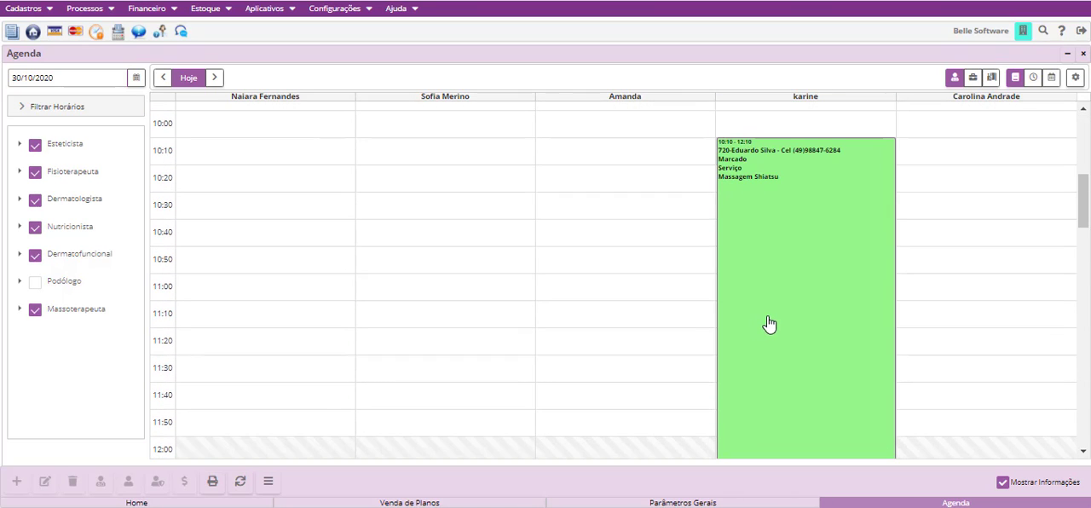
left_click(770, 326)
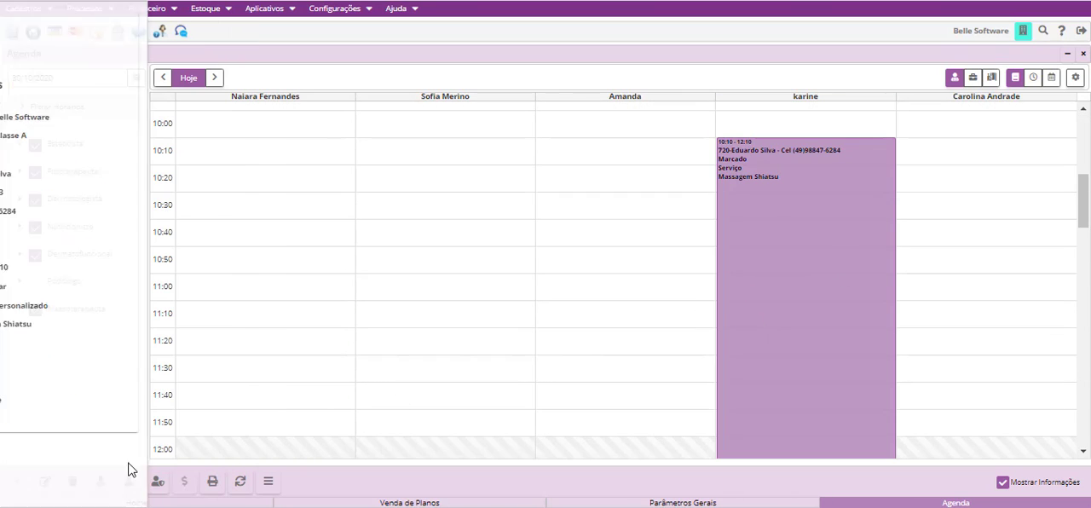
left_click(44, 484)
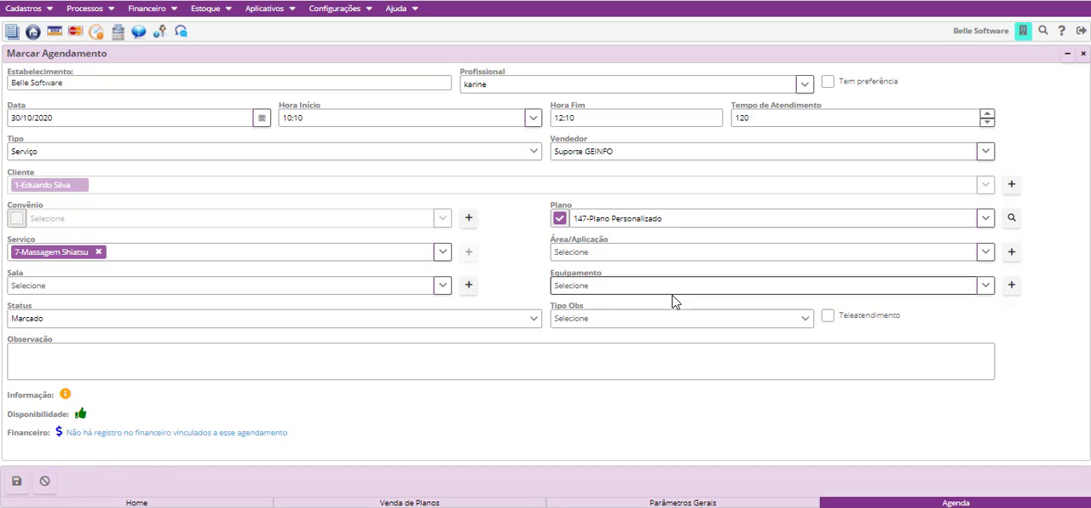
- Set the appointment's status to Falhou in the form, review the other available statuses and return to the Agenda
left_click(426, 324)
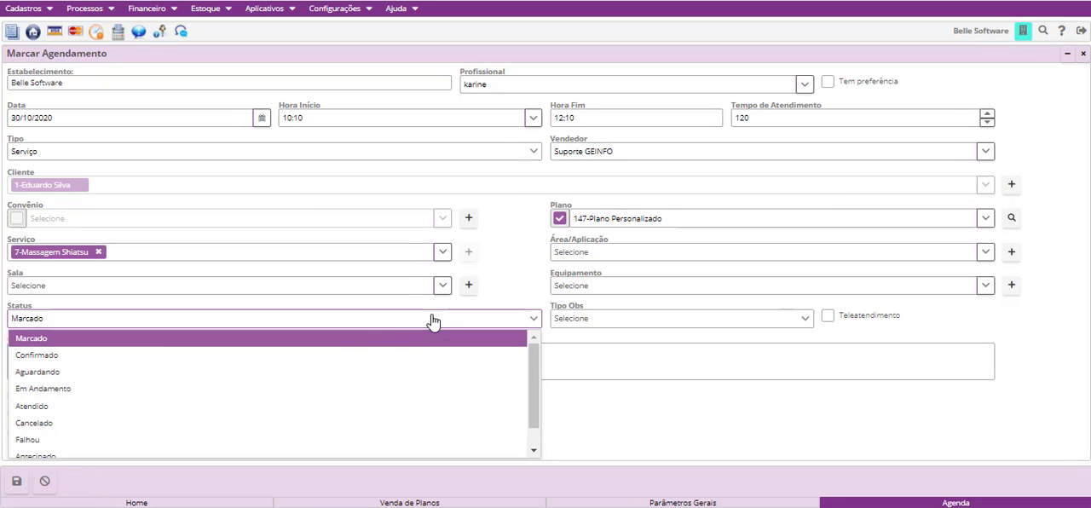
scroll(162, 358, "down", 2)
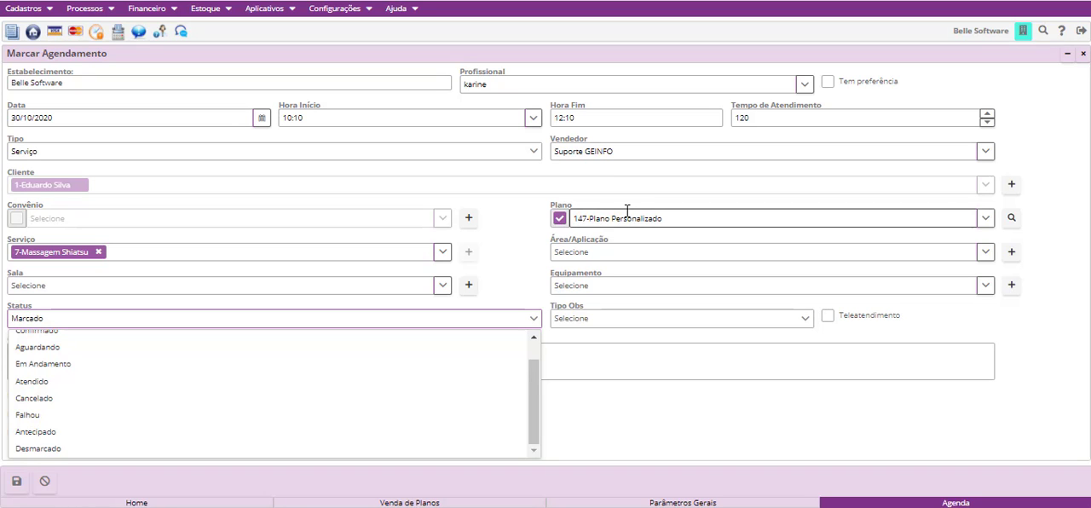
left_click(99, 416)
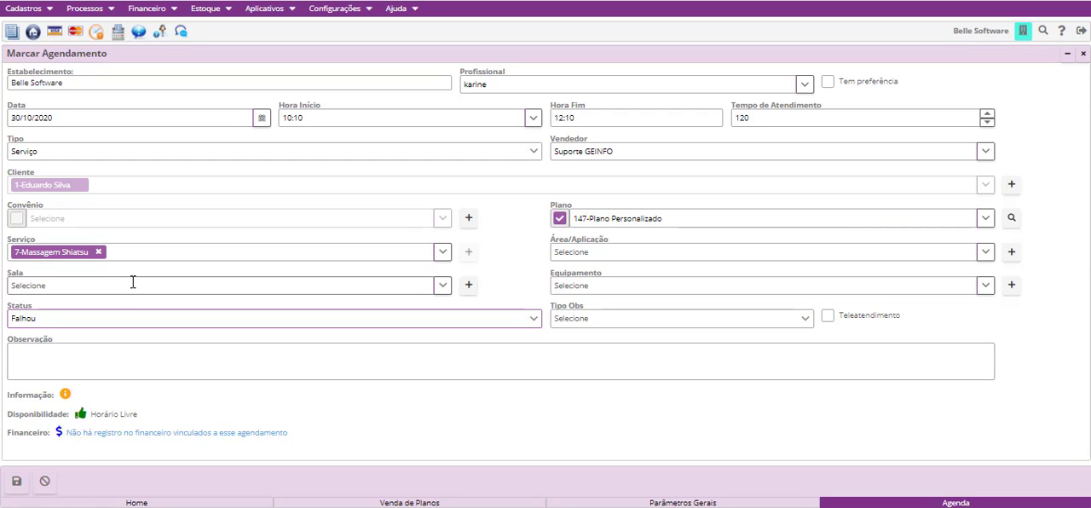
left_click(108, 328)
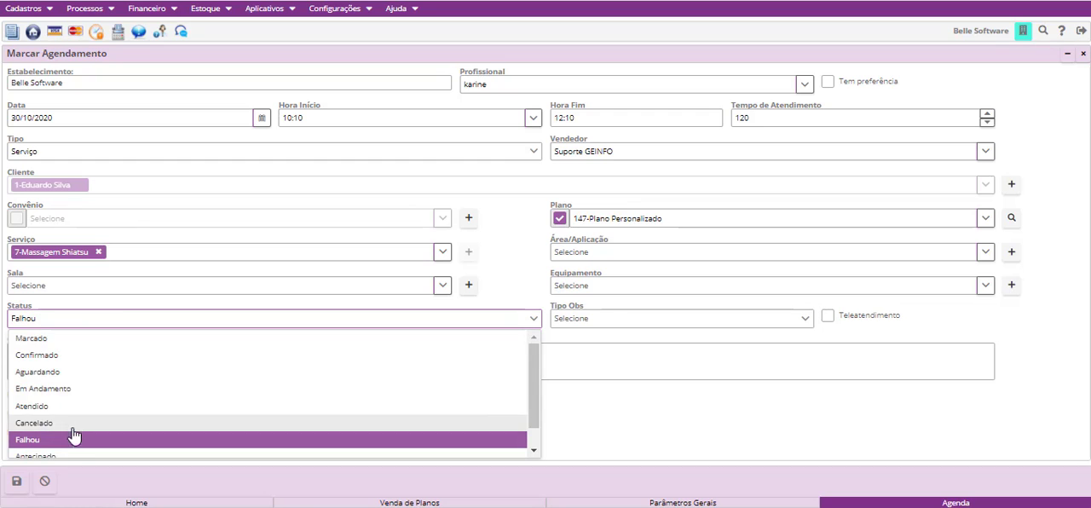
scroll(73, 437, "down", 1)
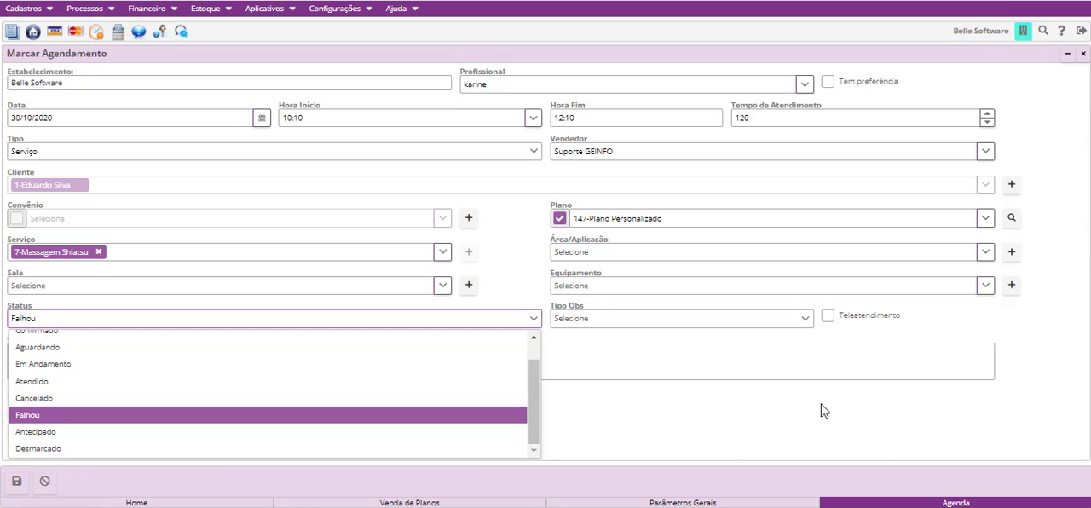
left_click(794, 440)
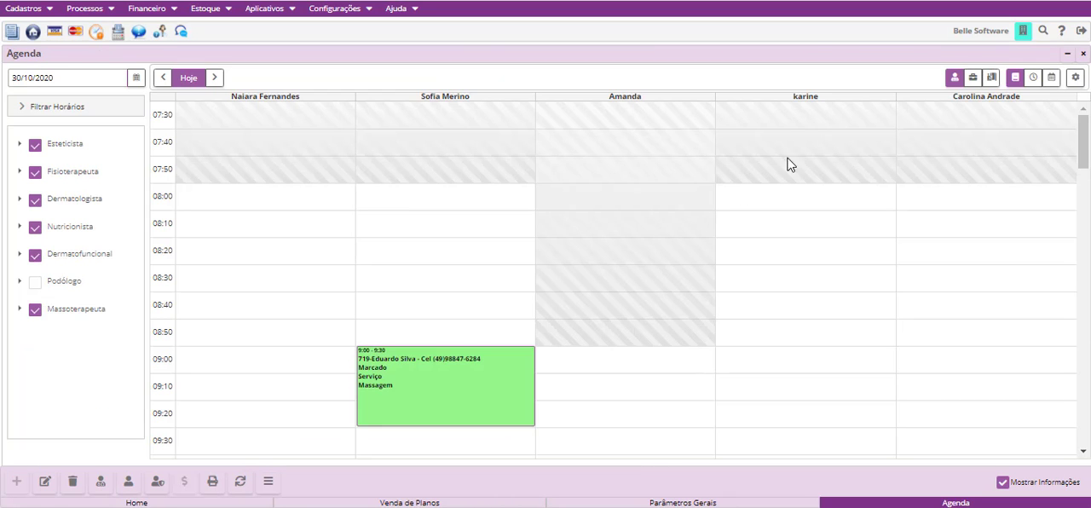
- Close the Agenda and Venda de Planos, and view the Central do Suporte help page before closing it
left_click(1084, 55)
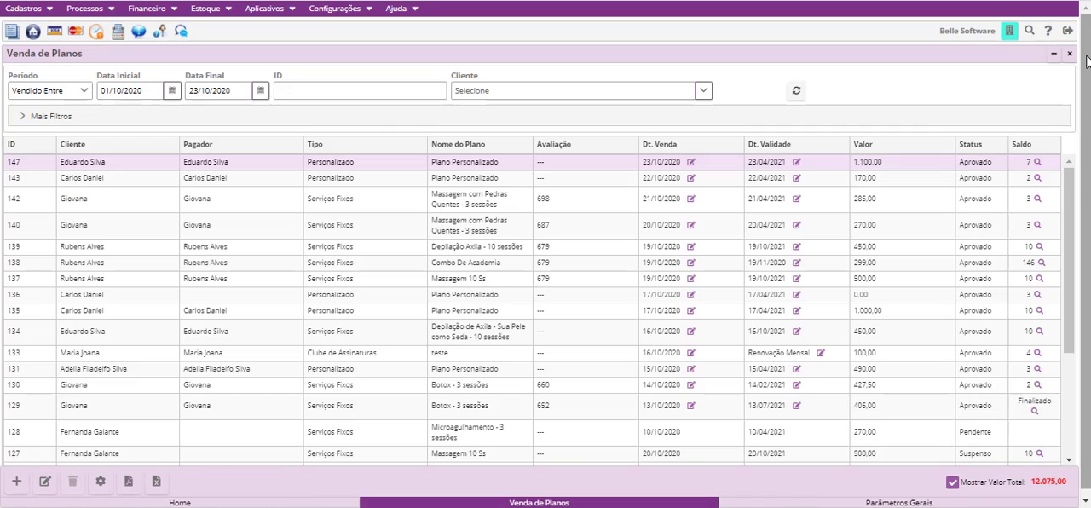
left_click(1071, 56)
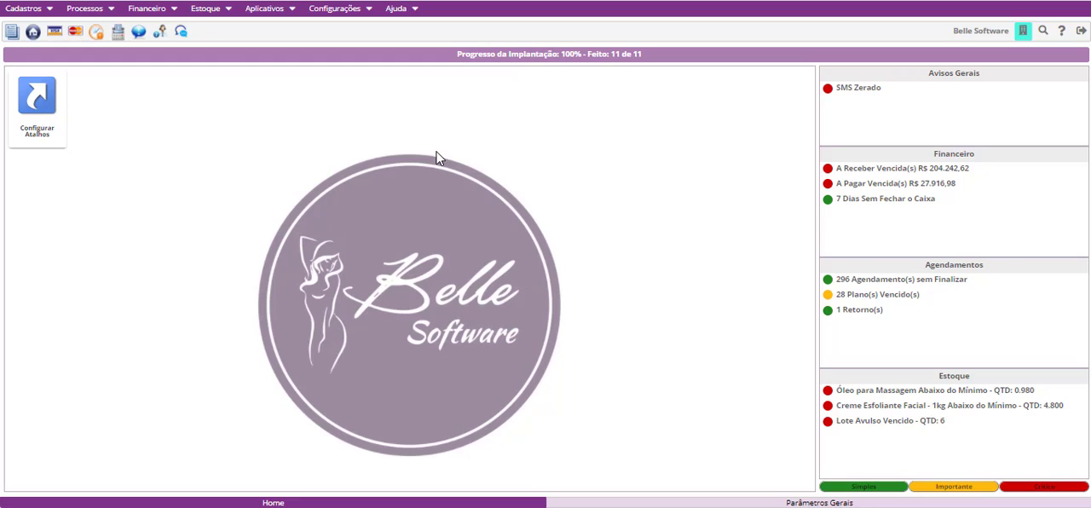
left_click(157, 36)
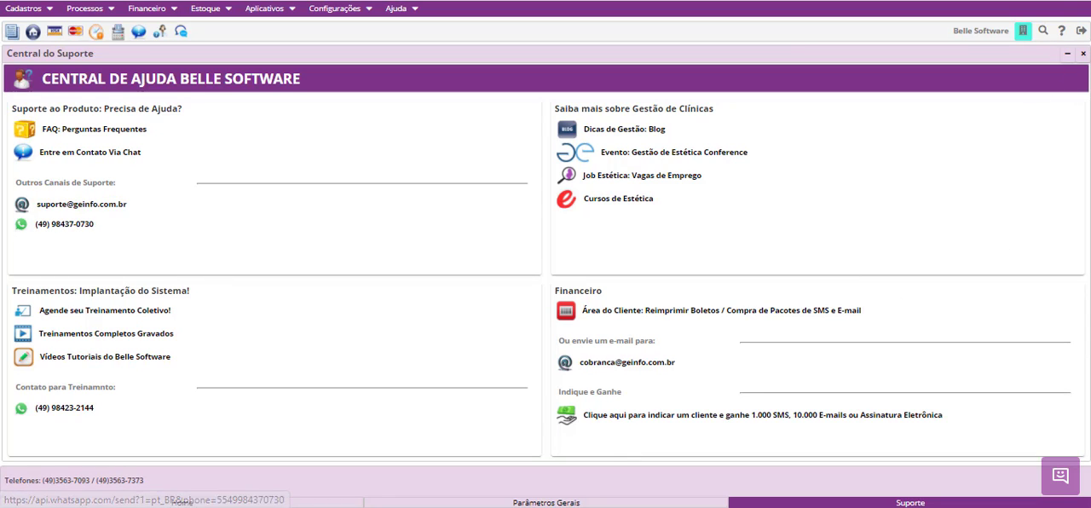
left_click(1082, 54)
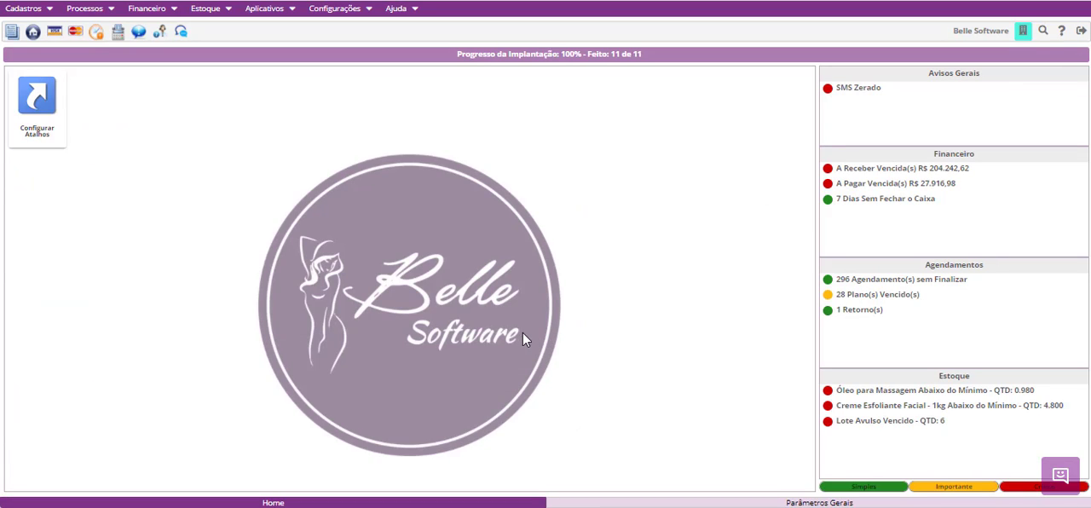